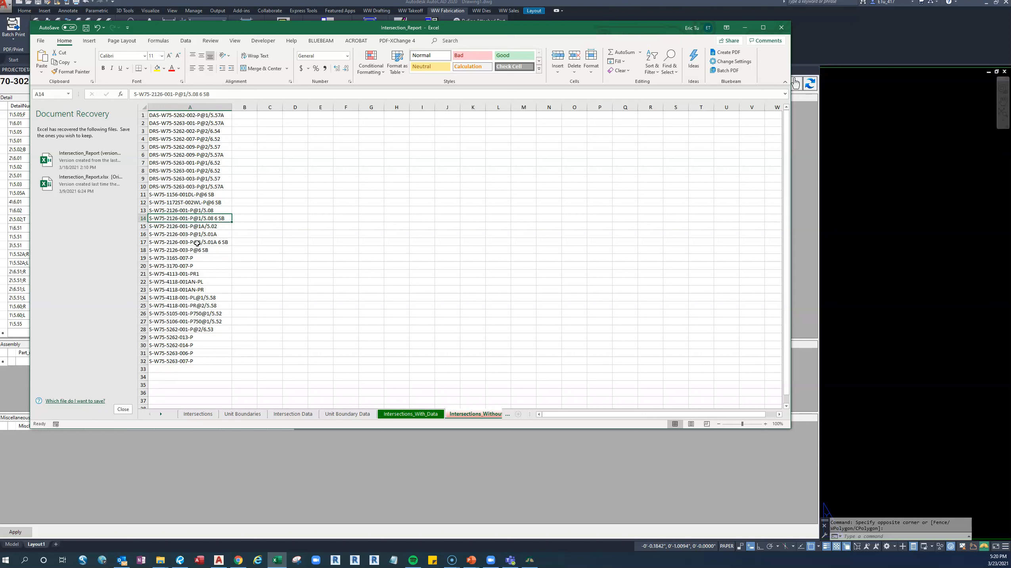
Go through the part entries without detail references in column A, from S-W75-3165-007-P down to S-W75-5263-007-P.
{"action": "left_click", "coordinate": [190, 258]}
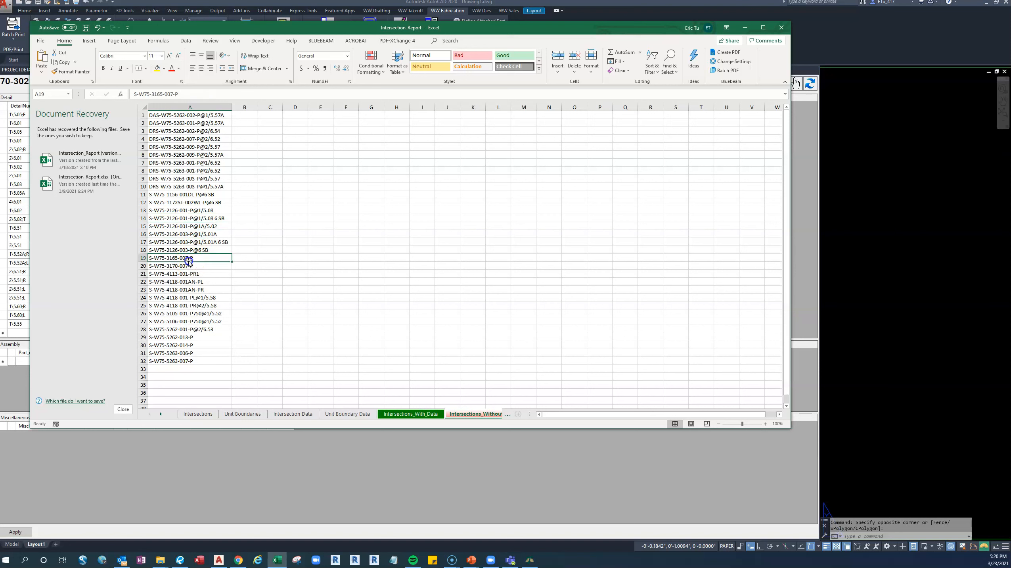
{"action": "left_click", "coordinate": [188, 266]}
{"action": "left_click", "coordinate": [192, 273]}
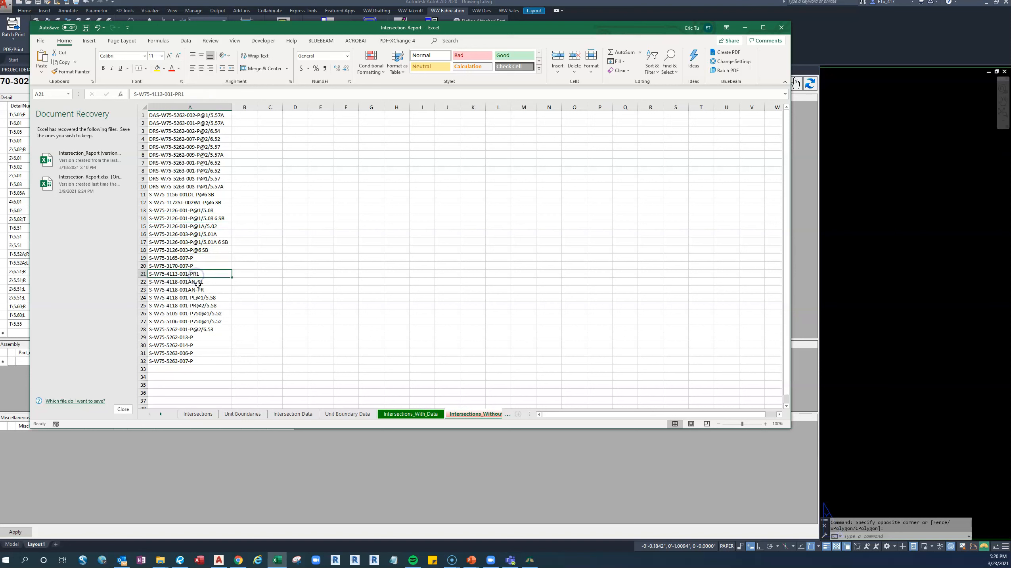
{"action": "left_click", "coordinate": [198, 290]}
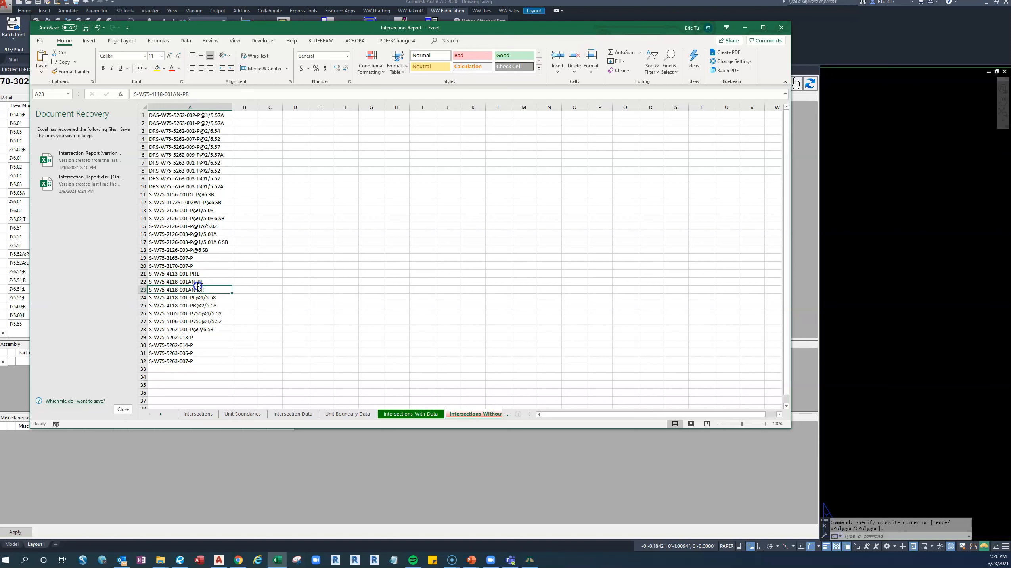
{"action": "left_click", "coordinate": [192, 338]}
{"action": "left_click", "coordinate": [192, 345]}
{"action": "left_click", "coordinate": [192, 353]}
{"action": "left_click", "coordinate": [192, 366]}
{"action": "left_click", "coordinate": [192, 360]}
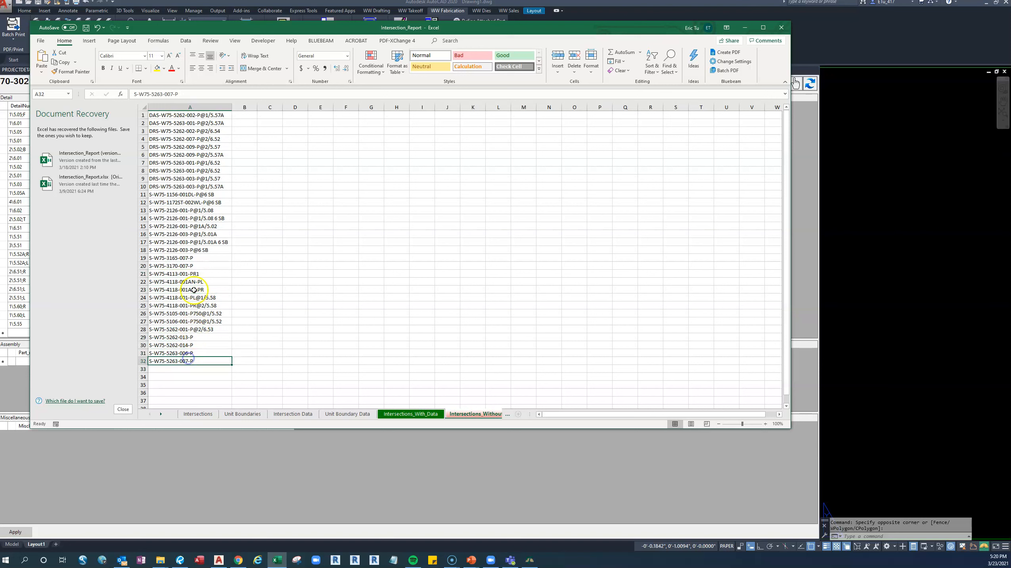
{"action": "left_click", "coordinate": [193, 259]}
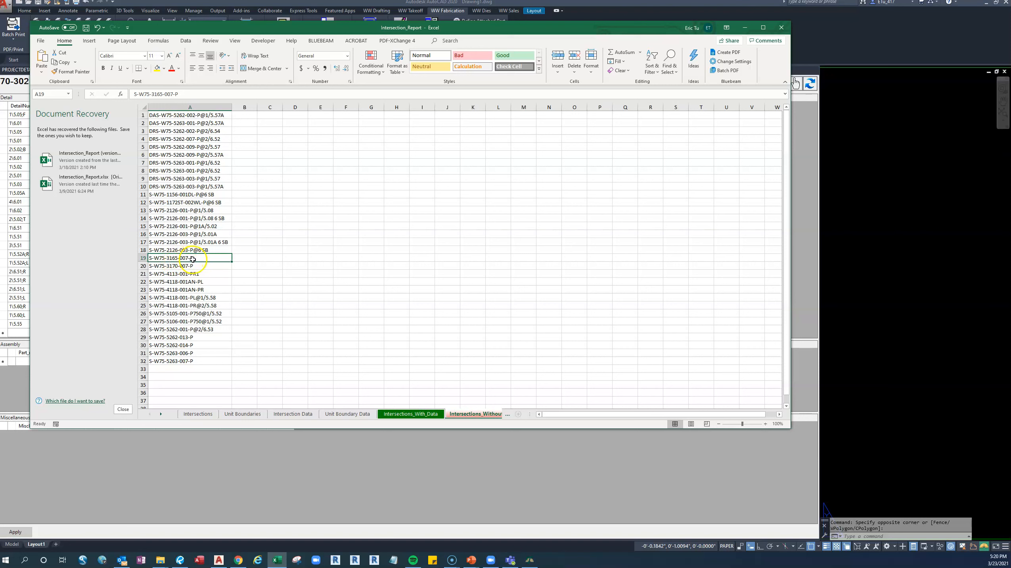
Fill the S-W75-3170-007-P cell in row 20 with the standard green color.
{"action": "left_click", "coordinate": [159, 267]}
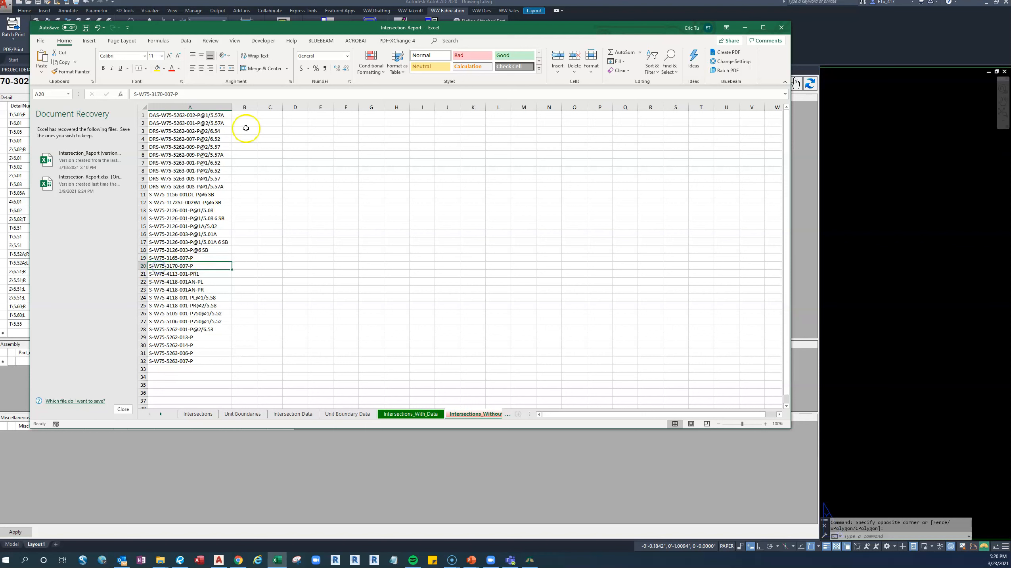
{"action": "left_click", "coordinate": [164, 68]}
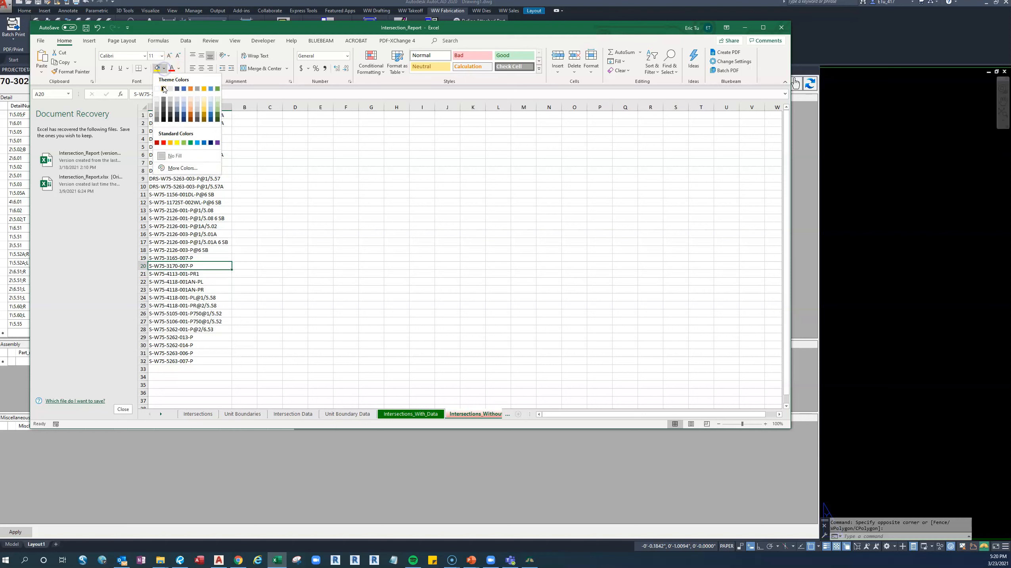
{"action": "left_click", "coordinate": [190, 143]}
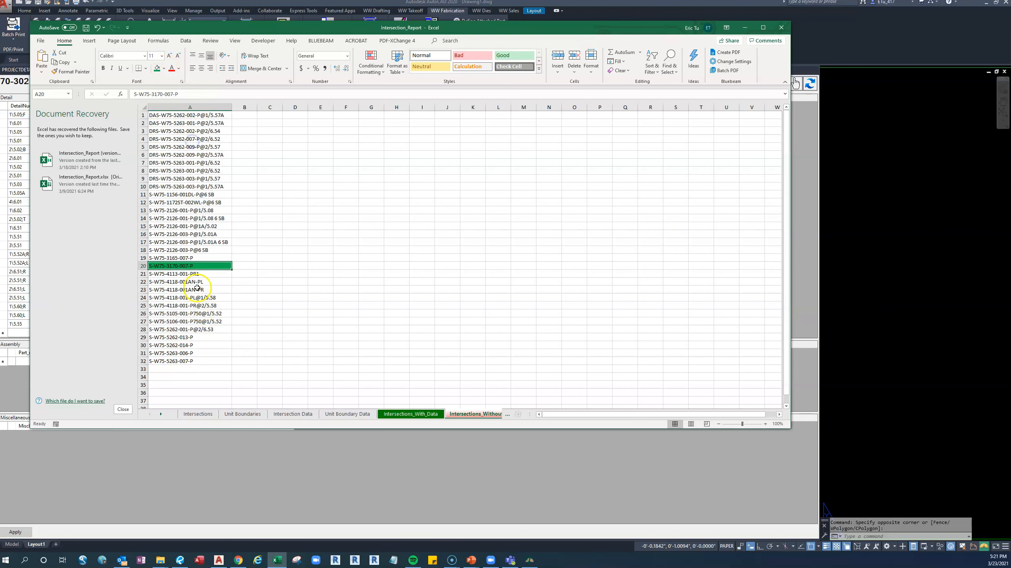
Switch to Bluebeam Revu and search the current construction PDF for S-W75-3165-007.
{"action": "left_click", "coordinate": [185, 259]}
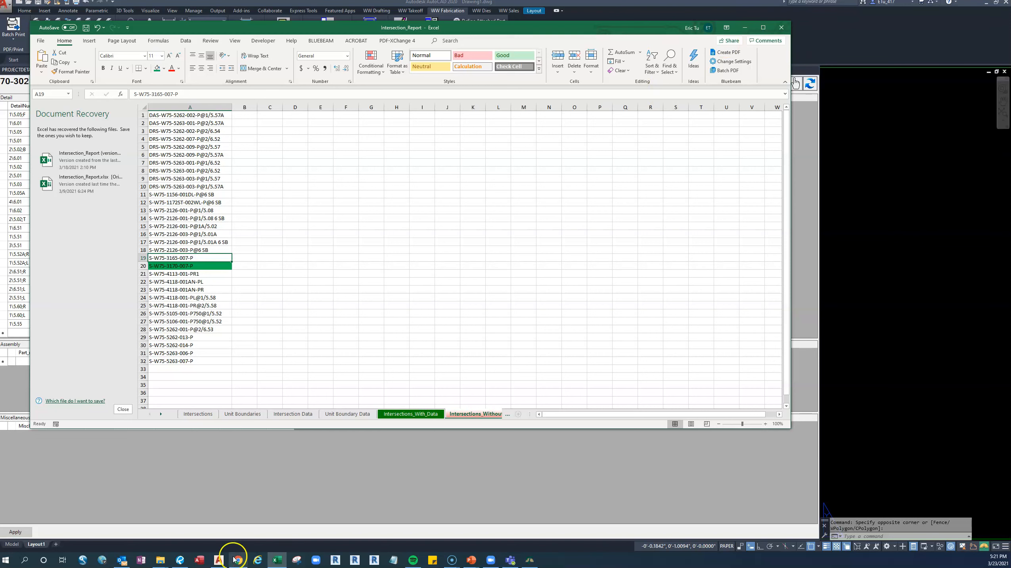
{"action": "mouse_move", "coordinate": [182, 561]}
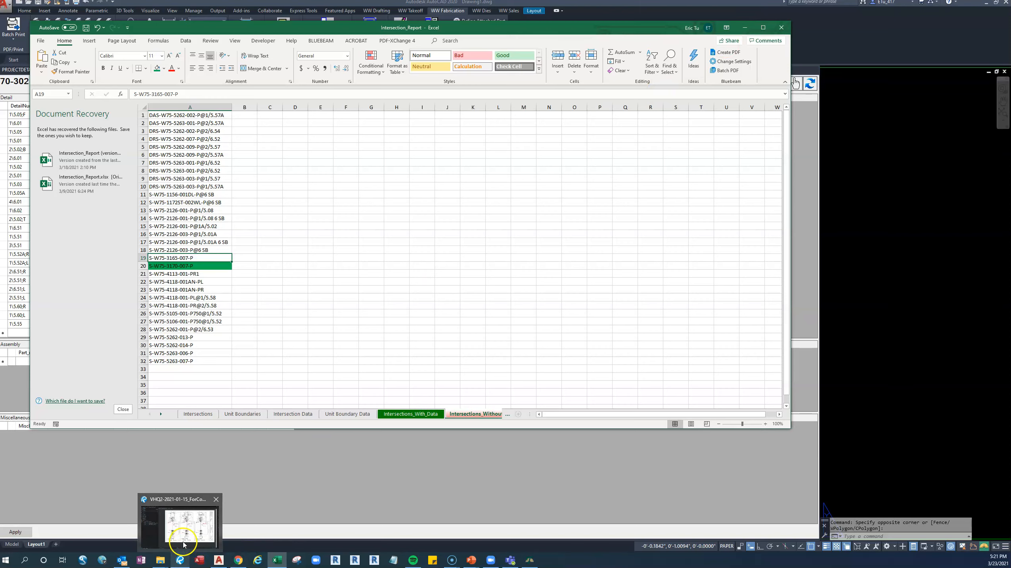
{"action": "left_click", "coordinate": [182, 526]}
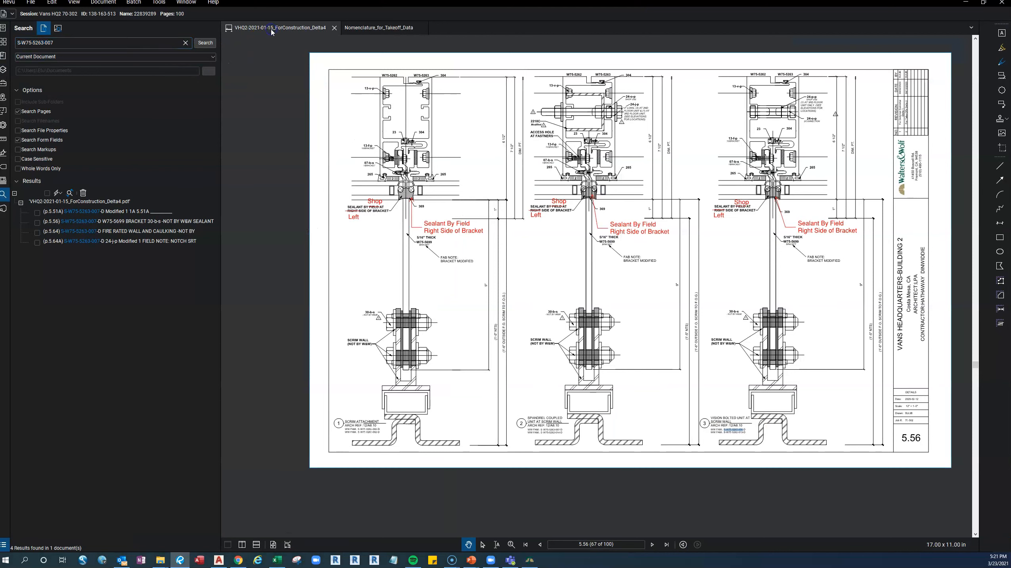
{"action": "left_click", "coordinate": [63, 43]}
{"action": "left_click_drag", "start_coordinate": [64, 42], "coordinate": [24, 37]}
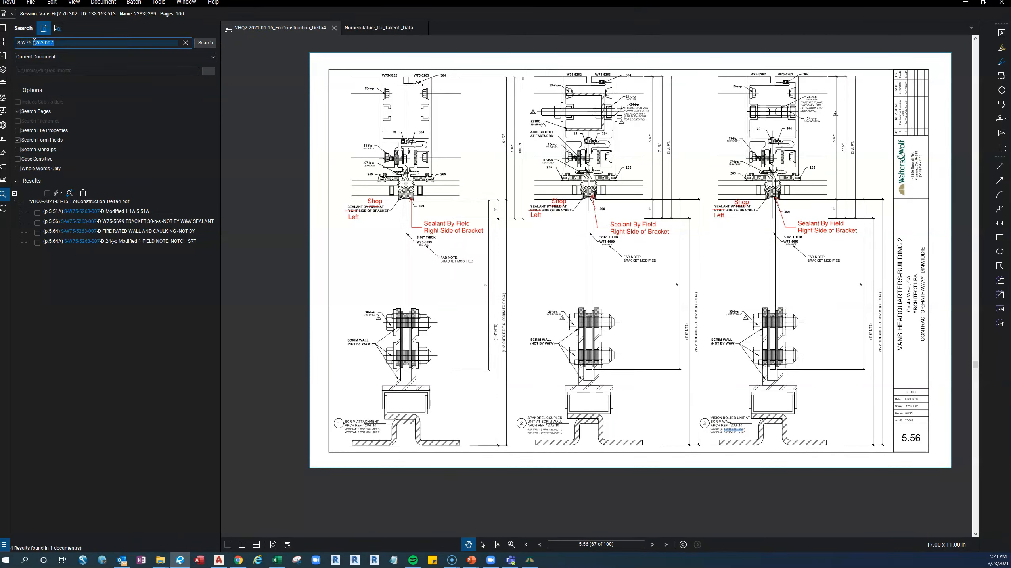
{"action": "type", "text": "316"}
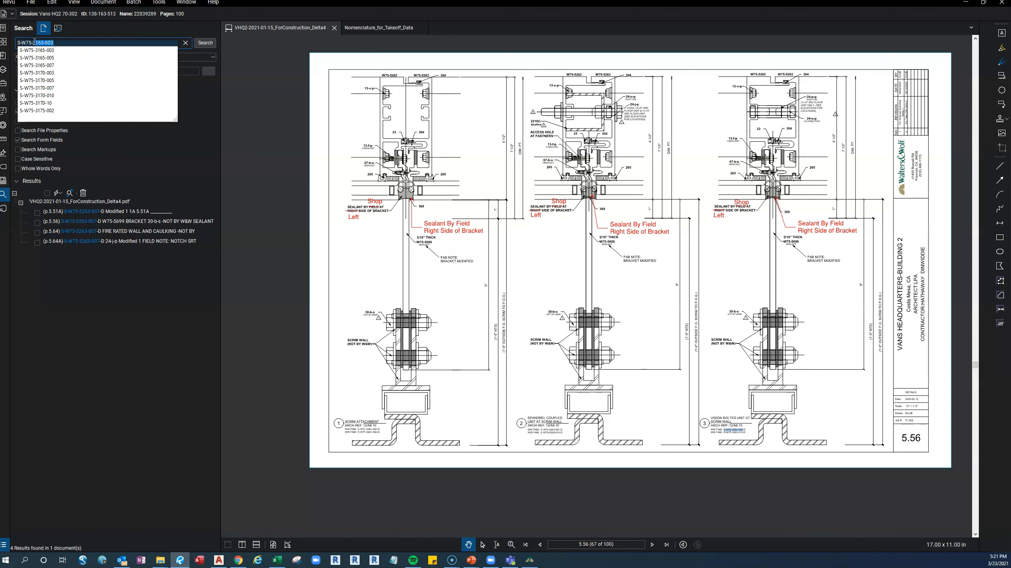
{"action": "left_click", "coordinate": [54, 65]}
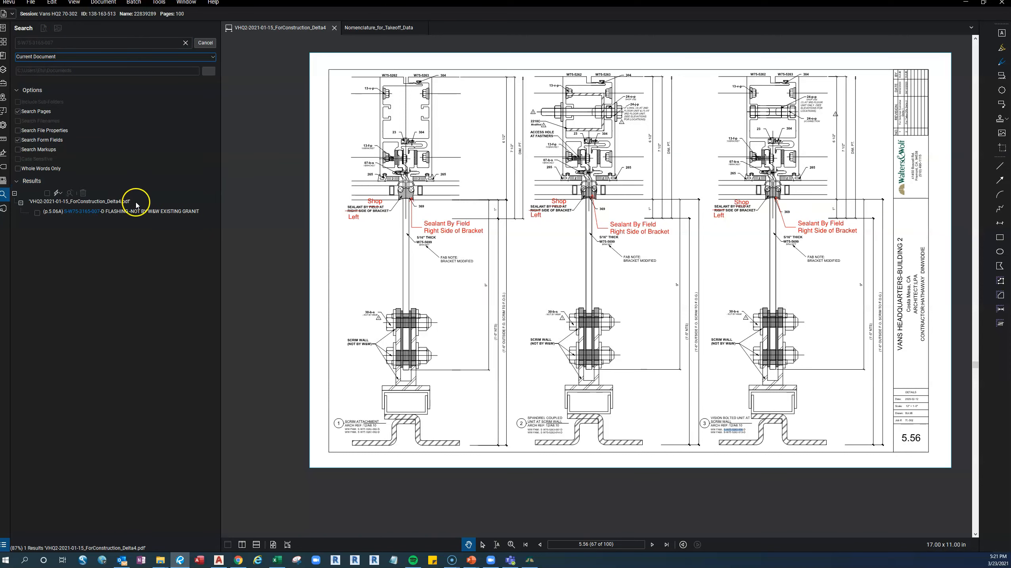
Open the search result on page 5.06A and examine the W75-3165 head detail up close.
{"action": "left_click", "coordinate": [146, 211]}
{"action": "left_click_drag", "start_coordinate": [587, 280], "coordinate": [365, 276]}
{"action": "scroll", "coordinate": [598, 209], "scroll_direction": "up", "scroll_amount": 4}
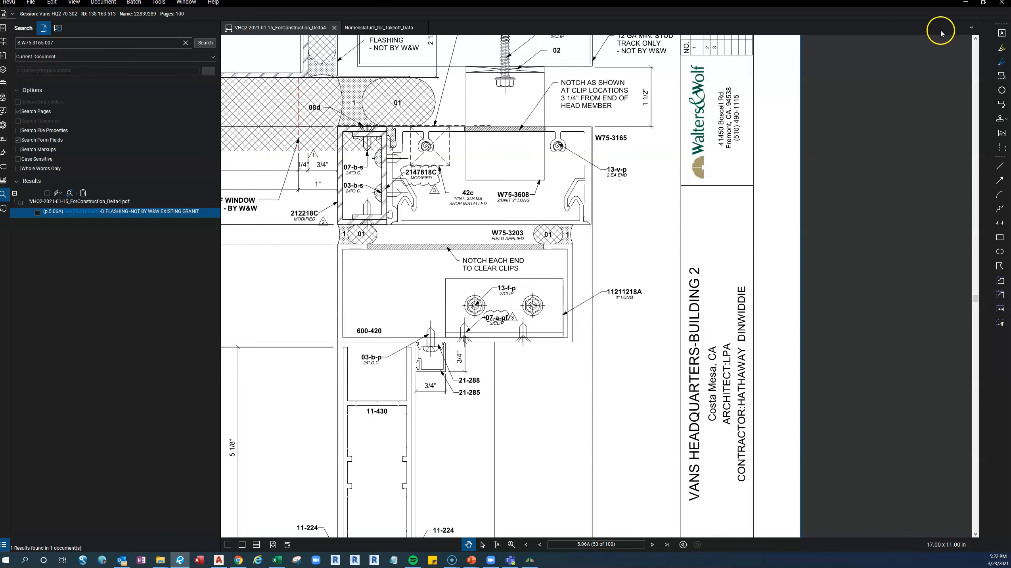
{"action": "left_click", "coordinate": [967, 4]}
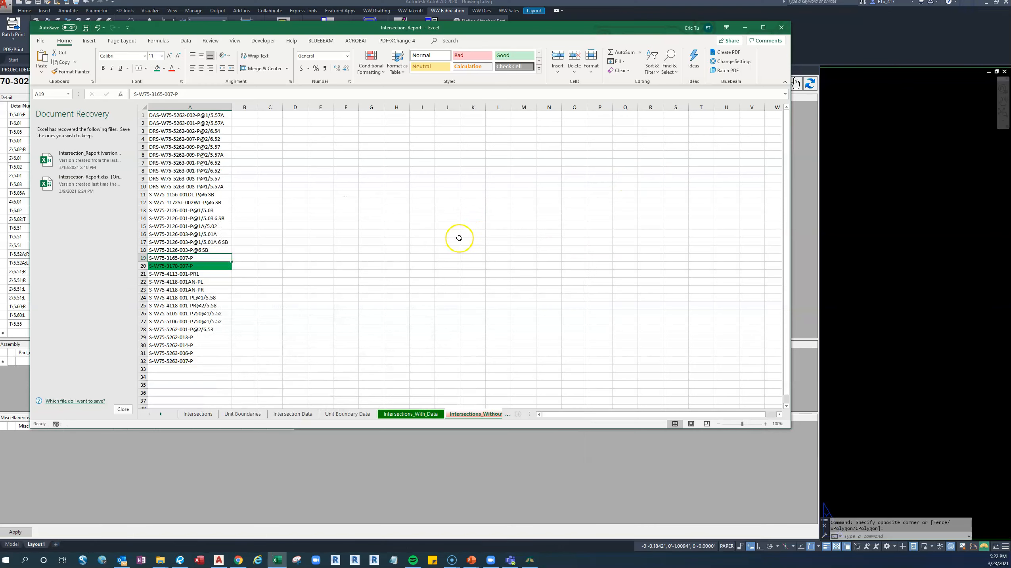
Switch to AutoCAD and compare the part uses of S-W75-3165-005-P and S-W75-3165-003-P in the project details.
{"action": "left_click", "coordinate": [16, 384]}
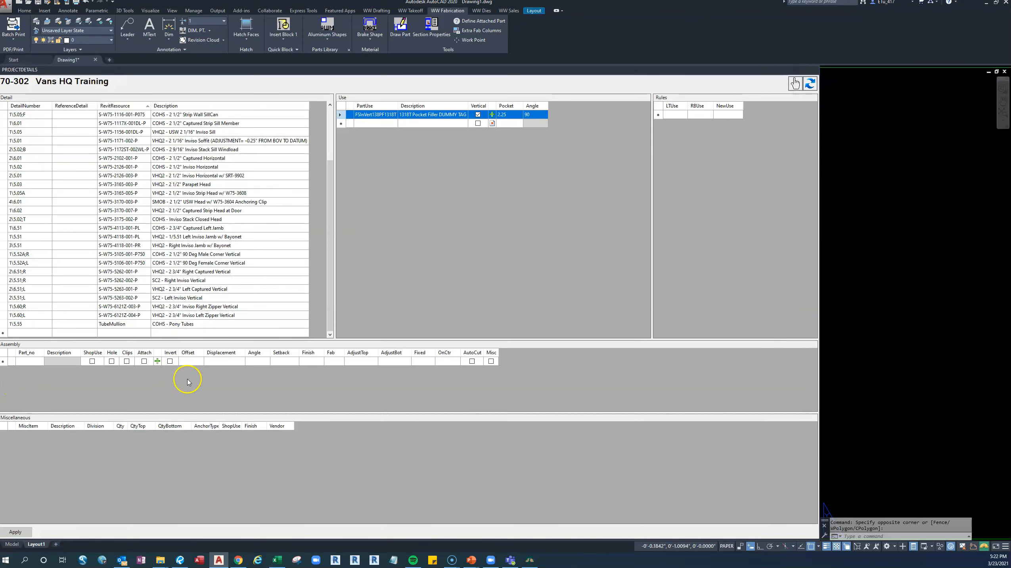
{"action": "left_click", "coordinate": [118, 193]}
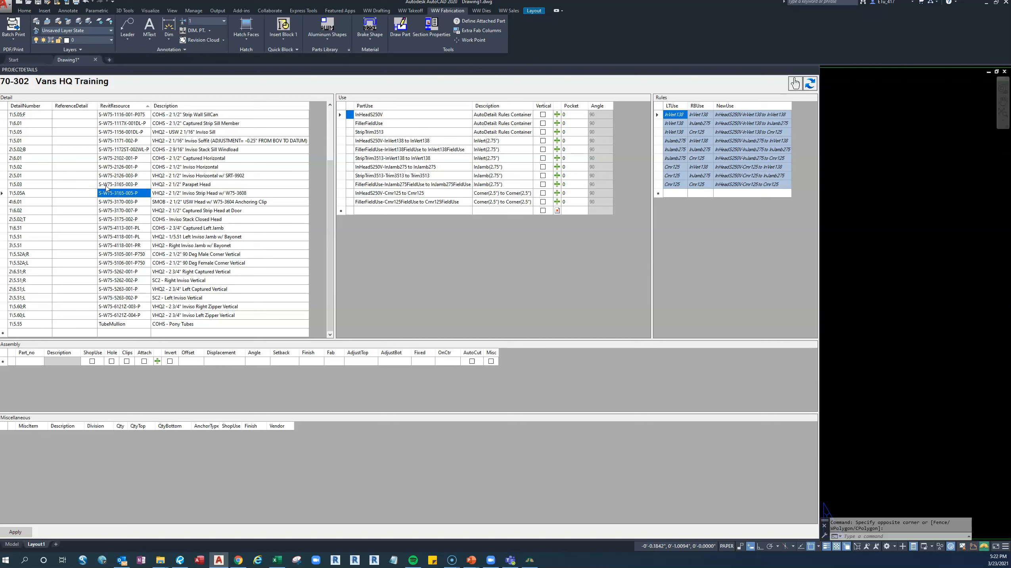
{"action": "left_click", "coordinate": [106, 185]}
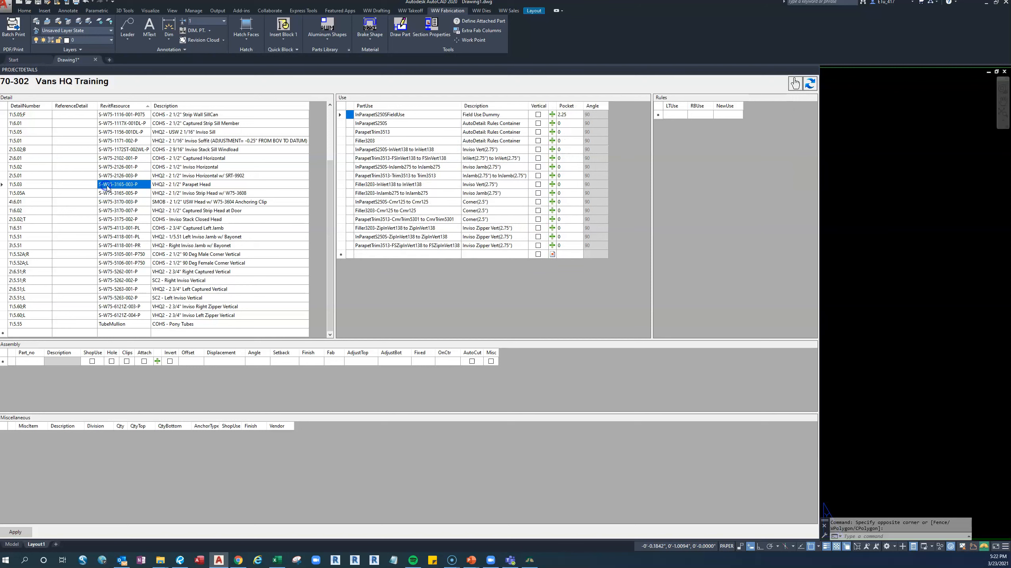
{"action": "left_click", "coordinate": [114, 192]}
{"action": "left_click", "coordinate": [118, 186]}
Copy the S-W75-3165-005-P detail row and paste it as a new row in the Detail table.
{"action": "left_click", "coordinate": [7, 193]}
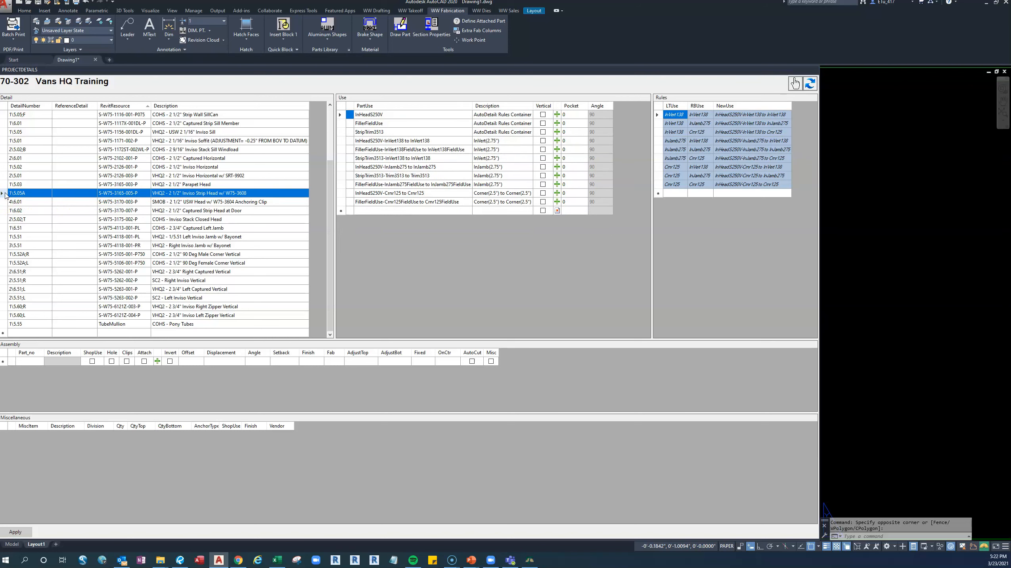
{"action": "right_click", "coordinate": [5, 192]}
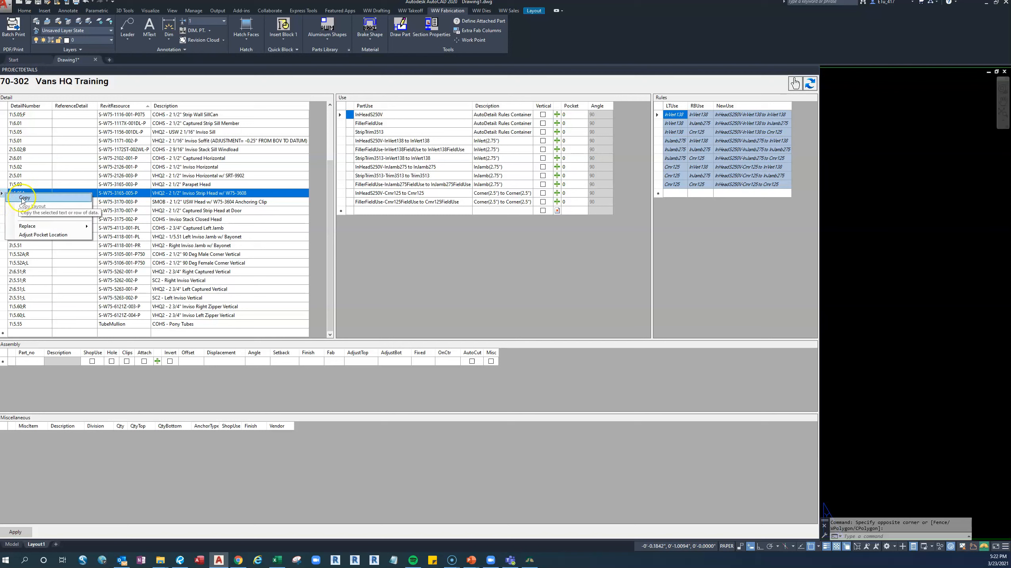
{"action": "left_click", "coordinate": [22, 197]}
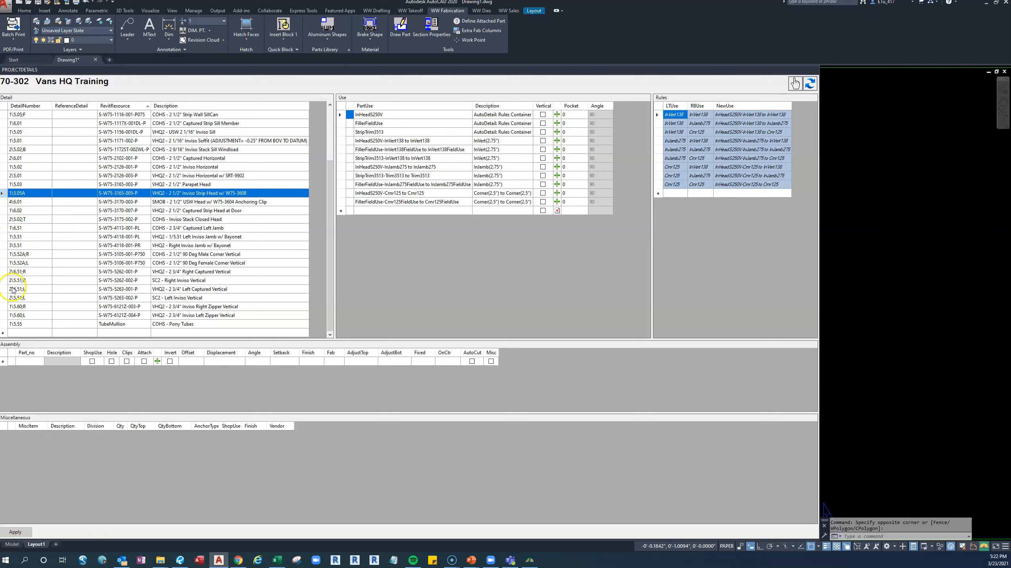
{"action": "left_click", "coordinate": [4, 333]}
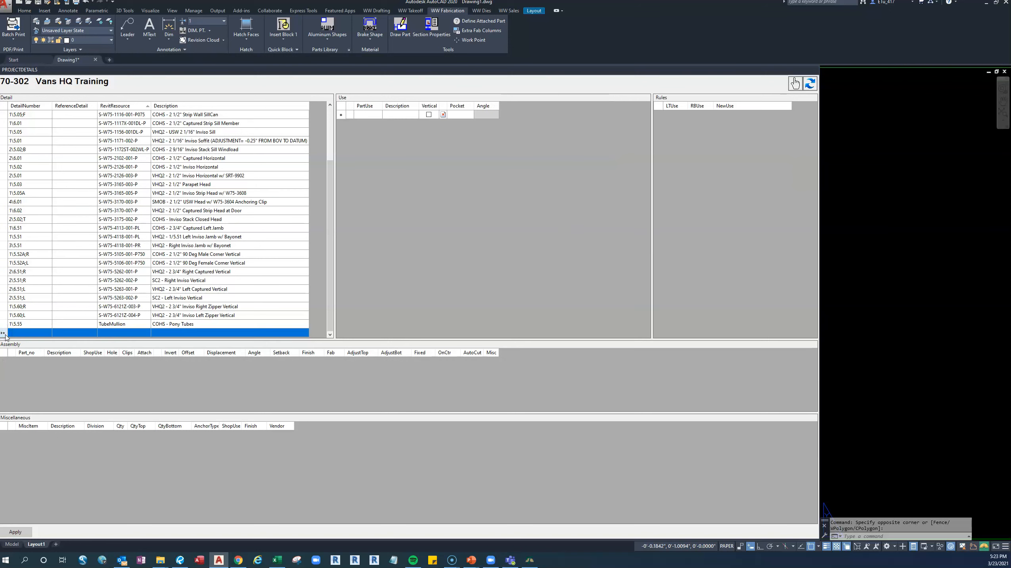
{"action": "right_click", "coordinate": [4, 333]}
{"action": "left_click", "coordinate": [22, 350]}
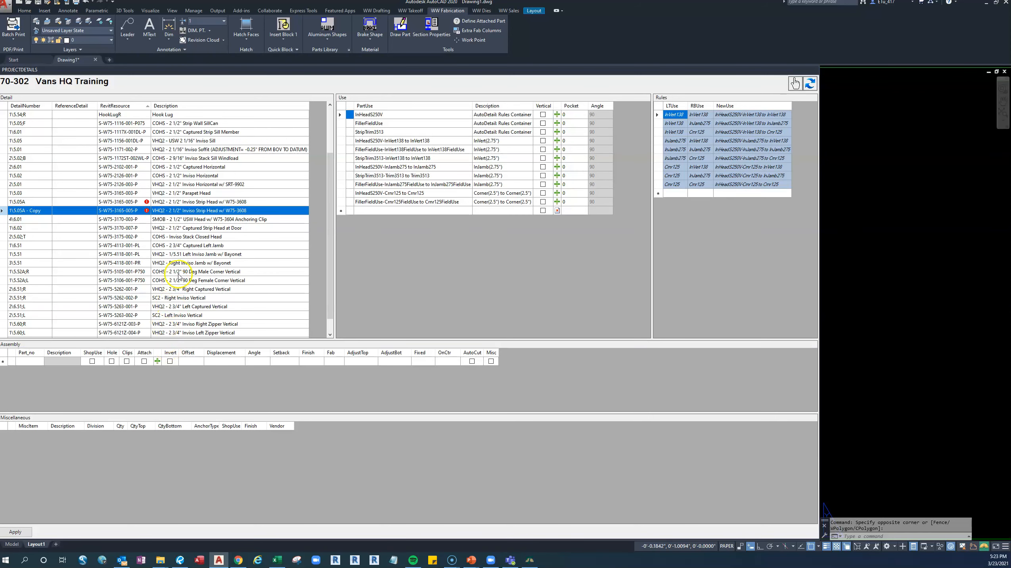
Change the copied row's RevitResource to S-W75-3165-007-P.
{"action": "left_click", "coordinate": [131, 211]}
{"action": "left_click", "coordinate": [132, 211]}
{"action": "left_click", "coordinate": [134, 210]}
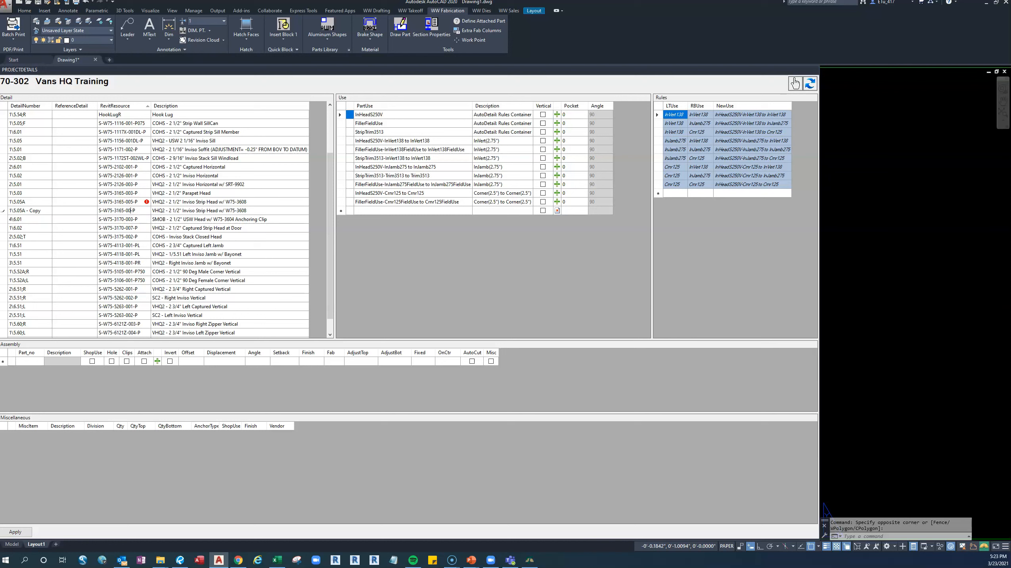
{"action": "left_click", "coordinate": [46, 210]}
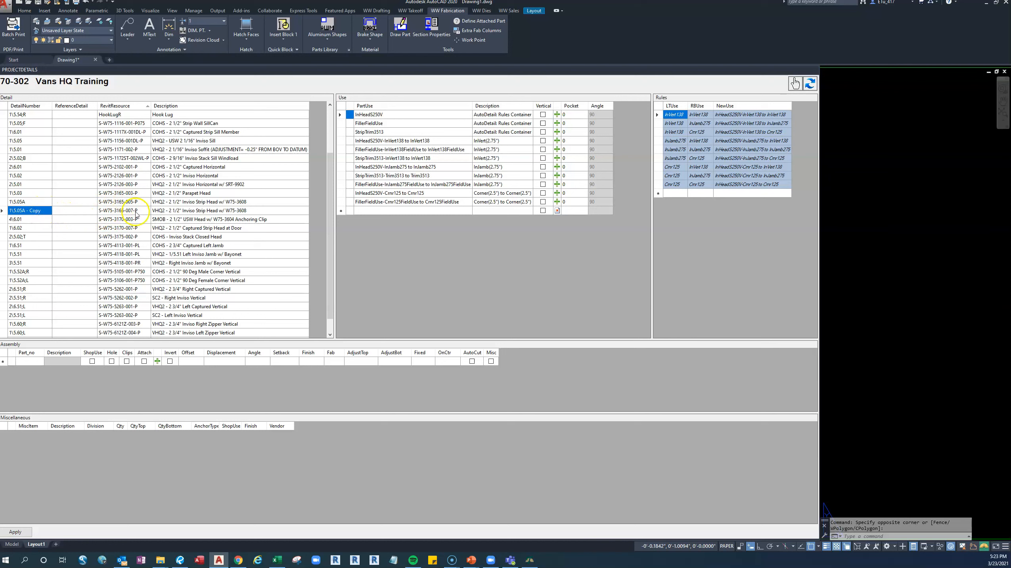
Set the copied row's DetailNumber to 1\5.06A, checking the page number against the Bluebeam drawing.
{"action": "left_click", "coordinate": [42, 210]}
{"action": "left_click_drag", "start_coordinate": [41, 210], "coordinate": [25, 209]}
{"action": "key", "text": "BackSpace"}
{"action": "left_click", "coordinate": [180, 561]}
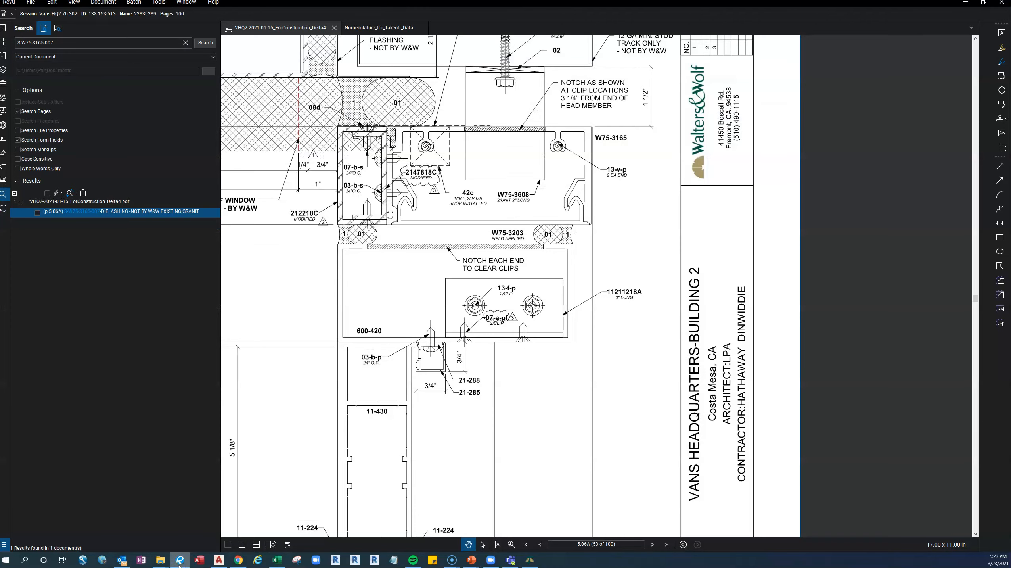
{"action": "left_click", "coordinate": [180, 561]}
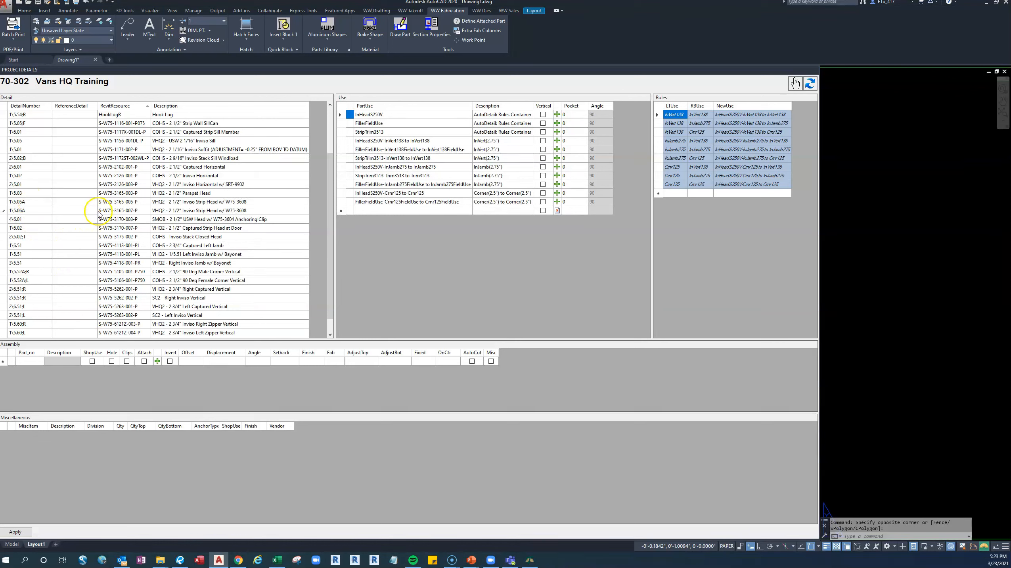
Apply the project detail changes and select the new S-W75-3165-007-P row to display its uses and rules.
{"action": "left_click", "coordinate": [113, 211]}
{"action": "left_click", "coordinate": [16, 532]}
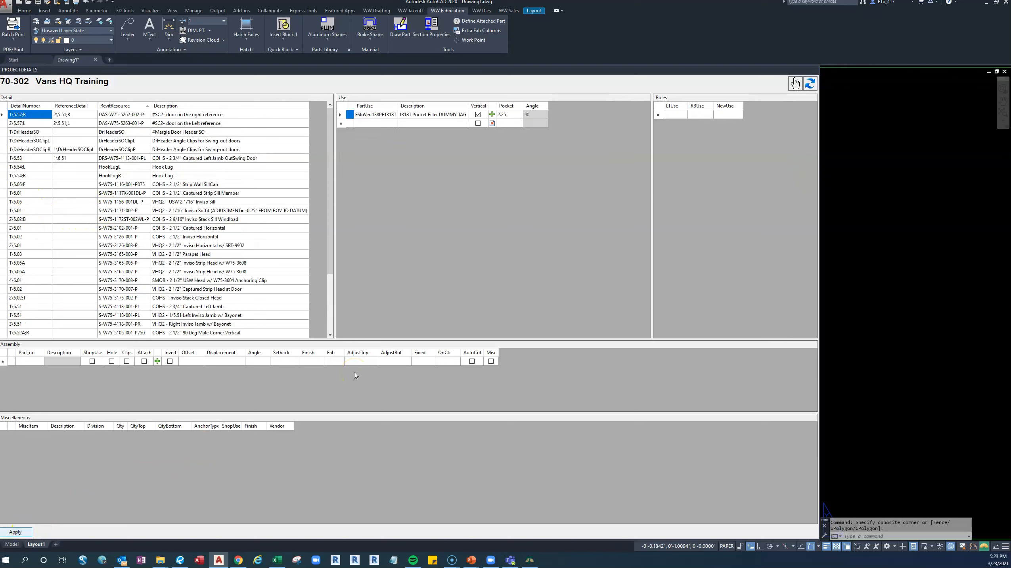
{"action": "scroll", "coordinate": [100, 245], "scroll_direction": "down", "scroll_amount": 2}
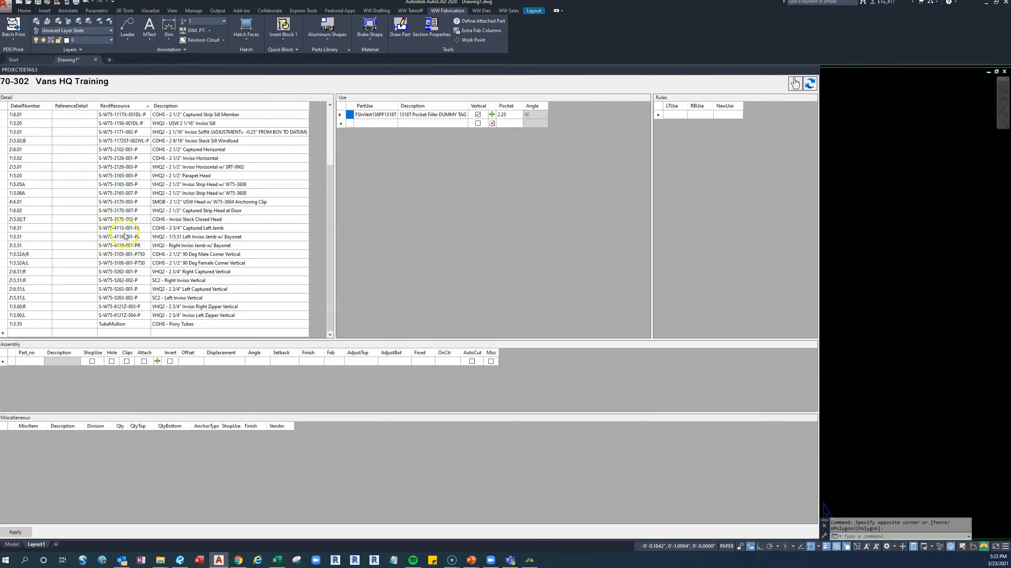
{"action": "left_click", "coordinate": [128, 220]}
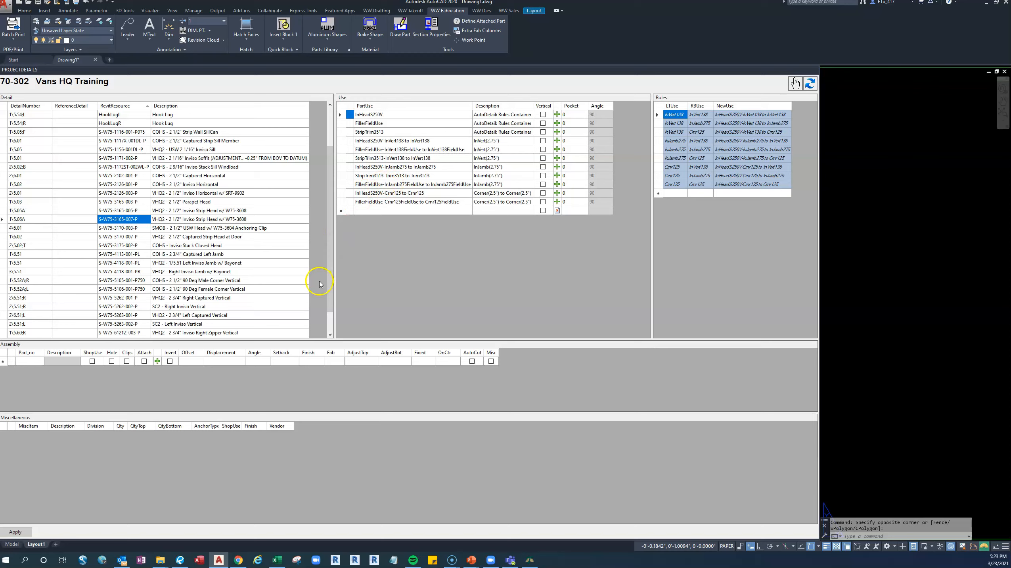
Switch to Bluebeam and split the drawing view, opening page 5.05A beside page 5.06A to compare the two head details.
{"action": "left_click", "coordinate": [180, 559]}
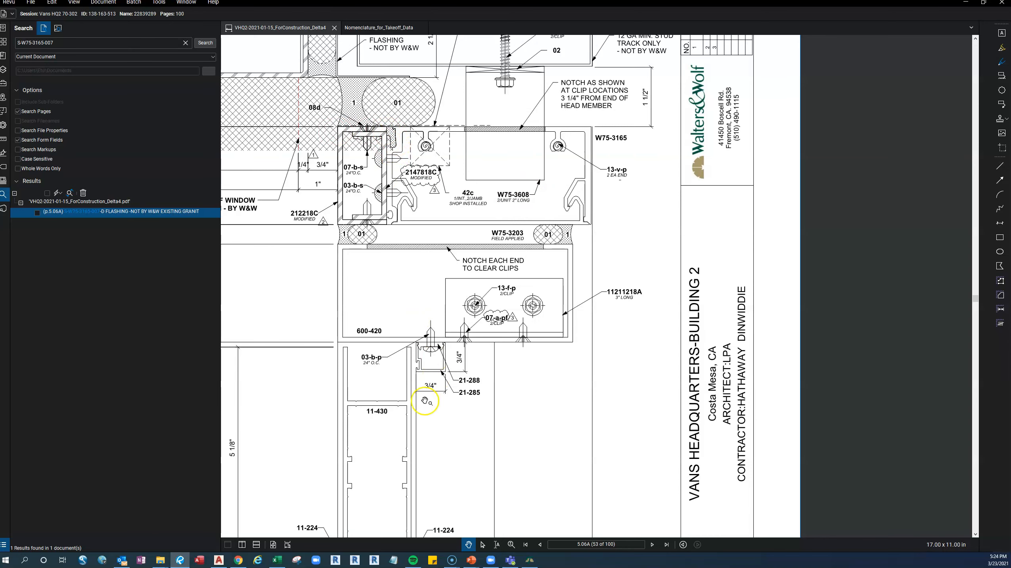
{"action": "left_click", "coordinate": [242, 545]}
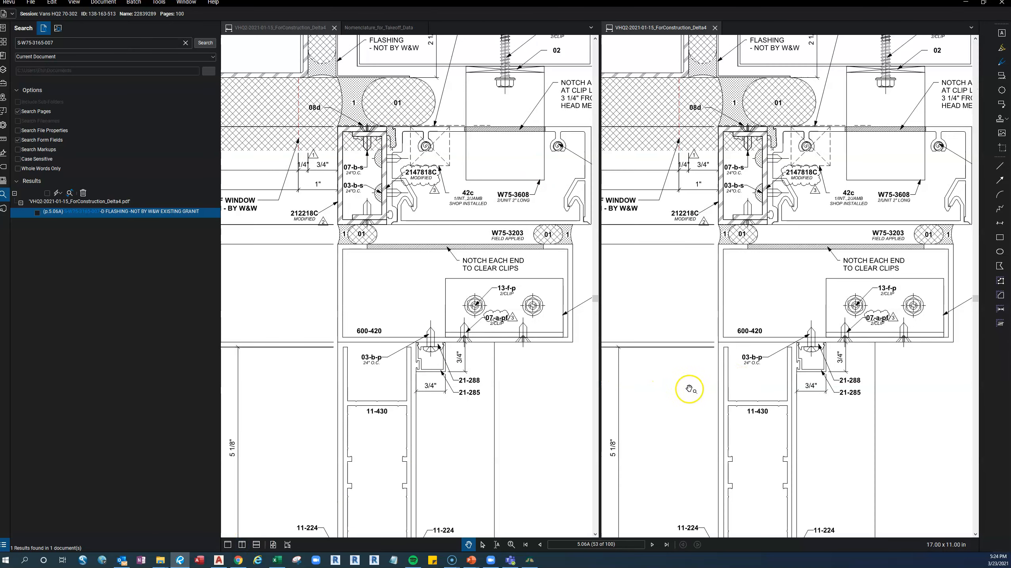
{"action": "left_click", "coordinate": [630, 544]}
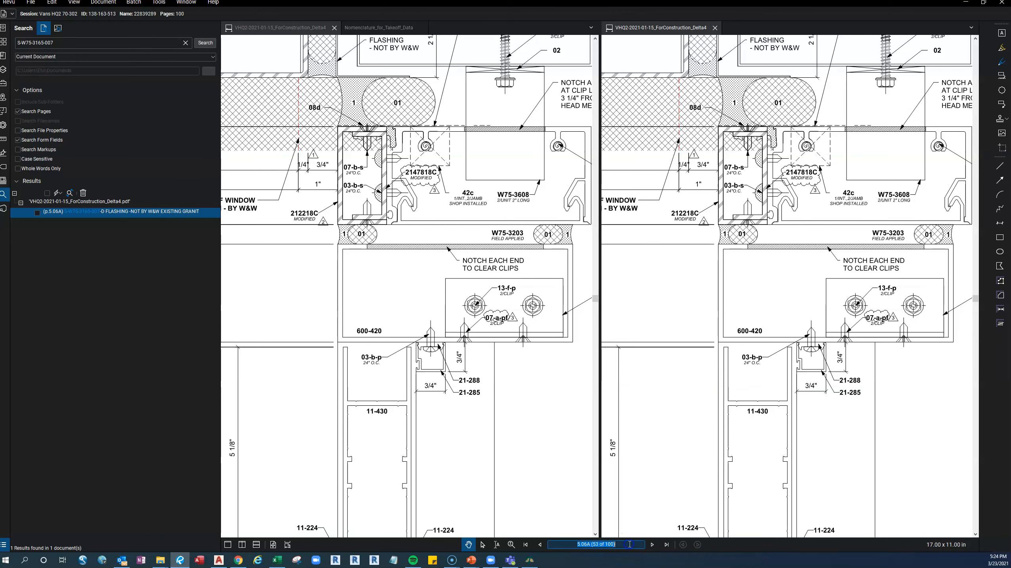
{"action": "type", "text": "5.05"}
{"action": "key", "text": "Return"}
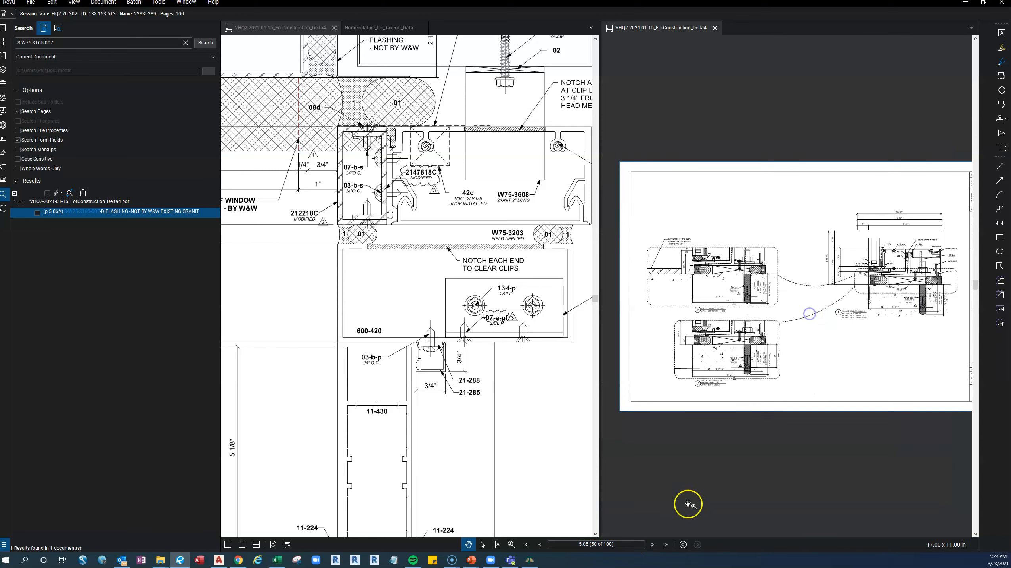
{"action": "left_click", "coordinate": [654, 545]}
{"action": "scroll", "coordinate": [698, 271], "scroll_direction": "up", "scroll_amount": 5}
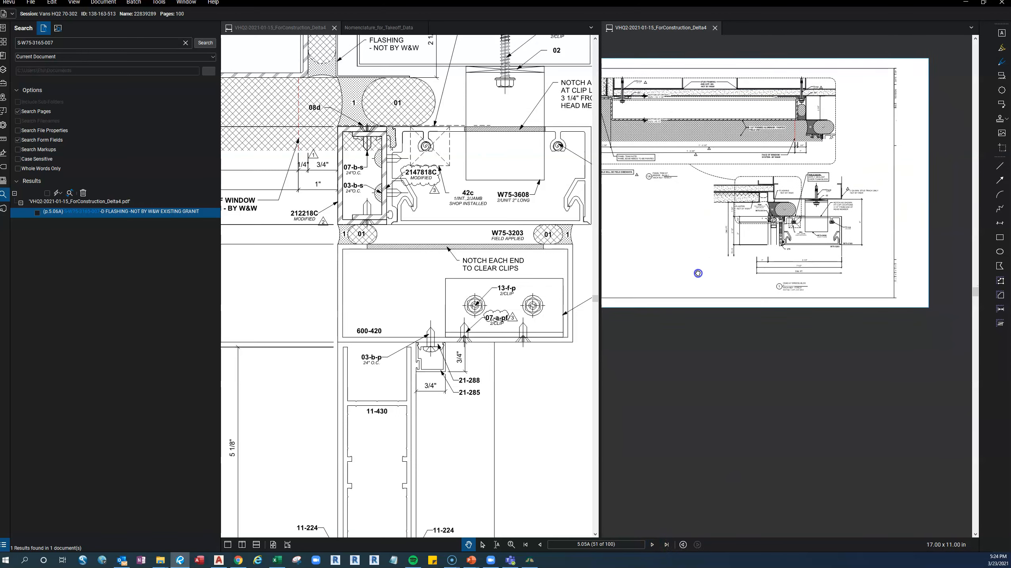
{"action": "left_click_drag", "start_coordinate": [831, 248], "coordinate": [826, 271]}
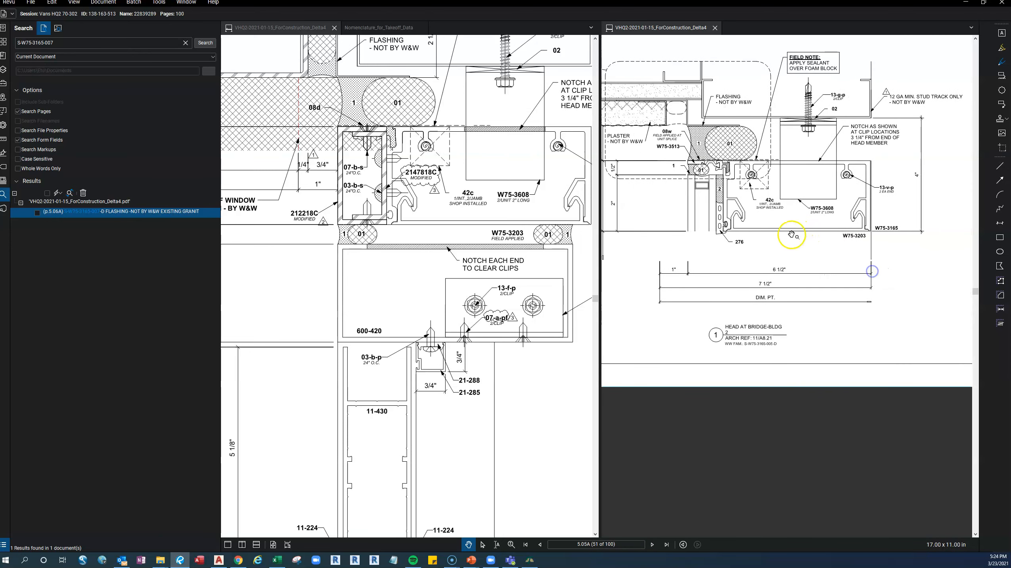
{"action": "scroll", "coordinate": [763, 239], "scroll_direction": "up", "scroll_amount": 2}
{"action": "scroll", "coordinate": [772, 231], "scroll_direction": "up", "scroll_amount": 2}
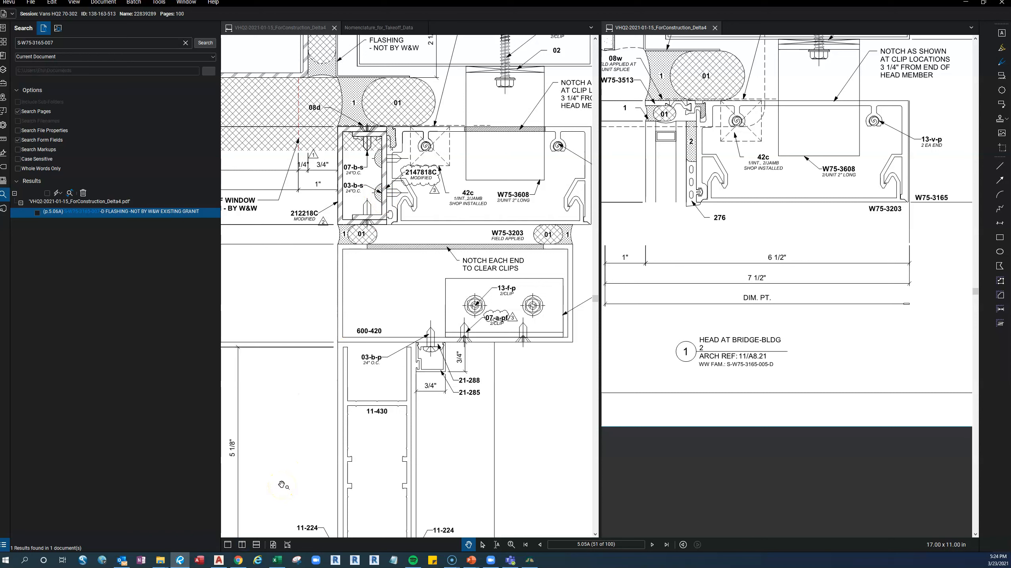
Return to AutoCAD, delete all StripTrim3513 uses from the S-W75-3165-007-P detail, and apply the changes.
{"action": "left_click", "coordinate": [219, 559]}
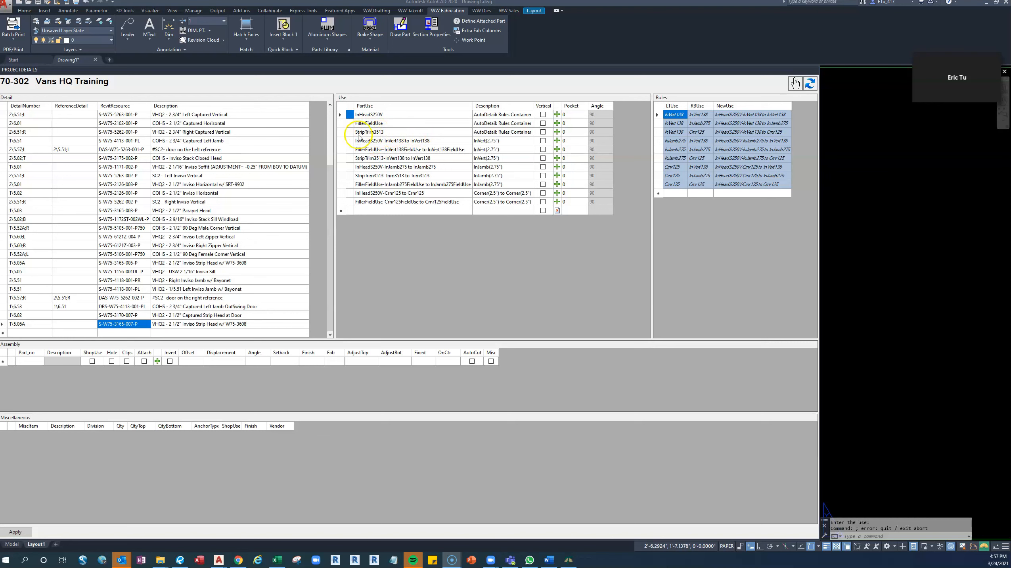
{"action": "left_click", "coordinate": [341, 132]}
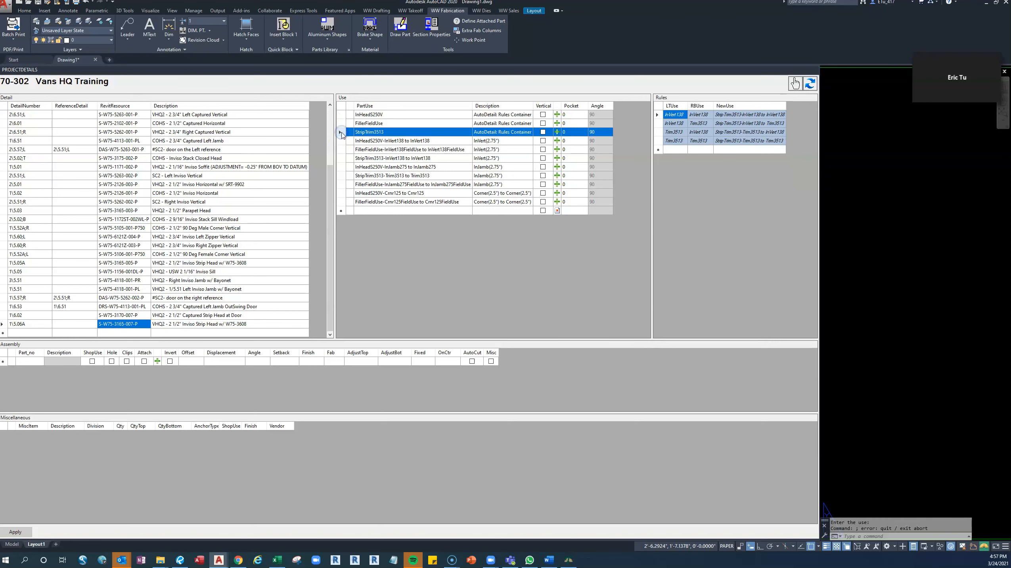
{"action": "key", "text": "Delete"}
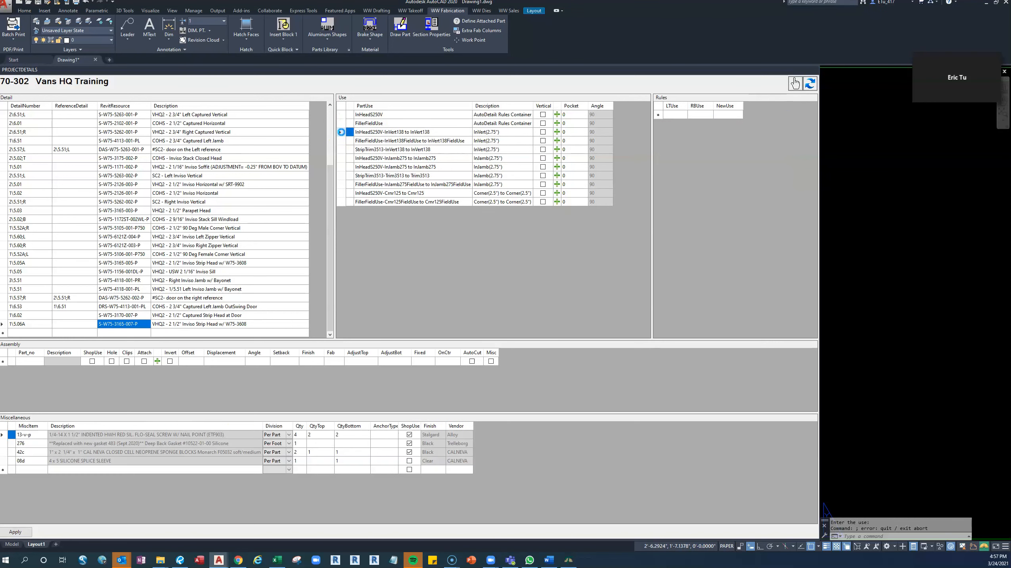
{"action": "left_click", "coordinate": [382, 105]}
{"action": "left_click_drag", "start_coordinate": [341, 187], "coordinate": [342, 196]}
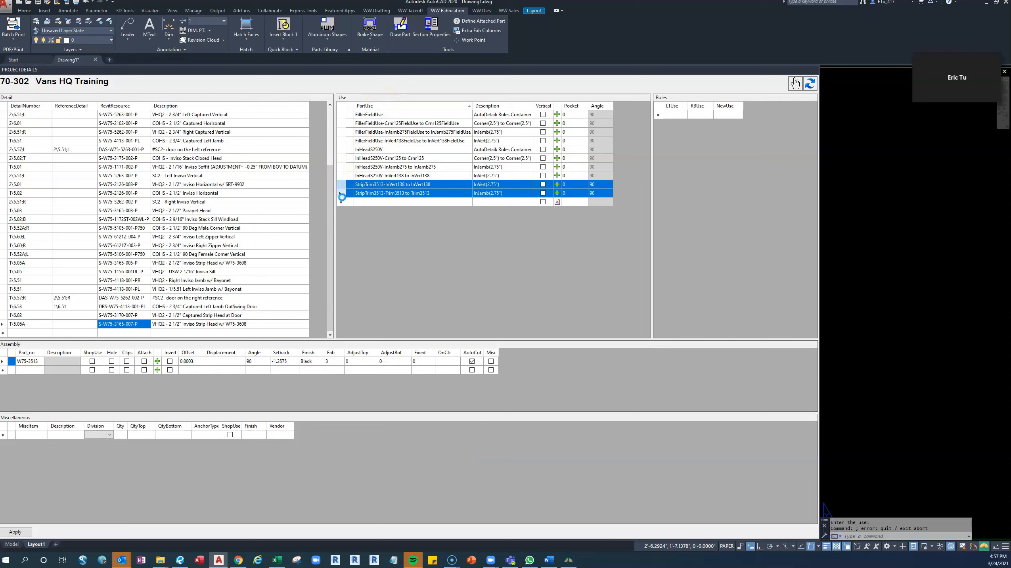
{"action": "left_click", "coordinate": [27, 532]}
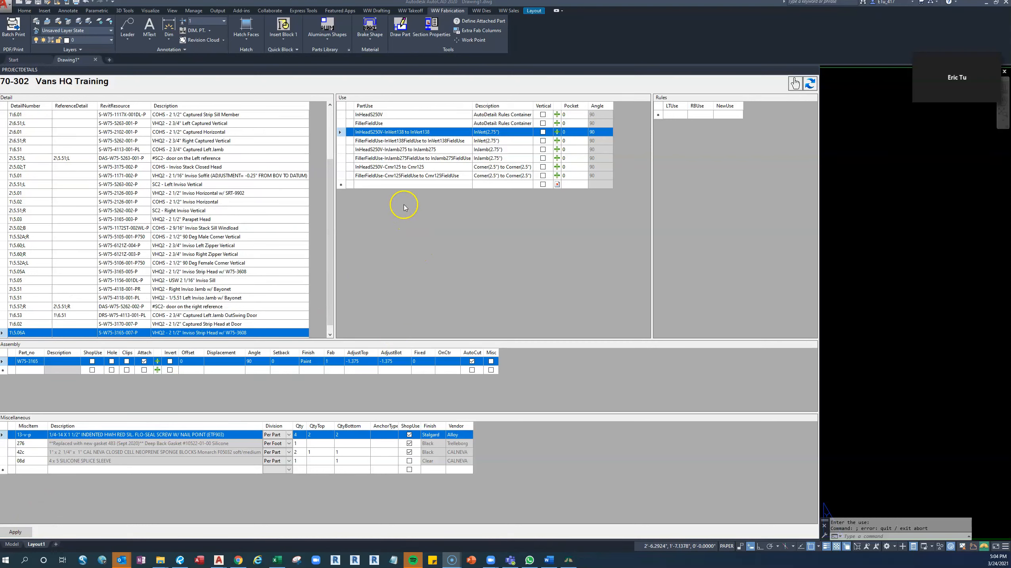
Add a use named Channel212218-InVert138 to InVert138 with description 212218C & 2147818C, checking the channel part numbers on Bluebeam page 5.06A.
{"action": "left_click", "coordinate": [390, 185]}
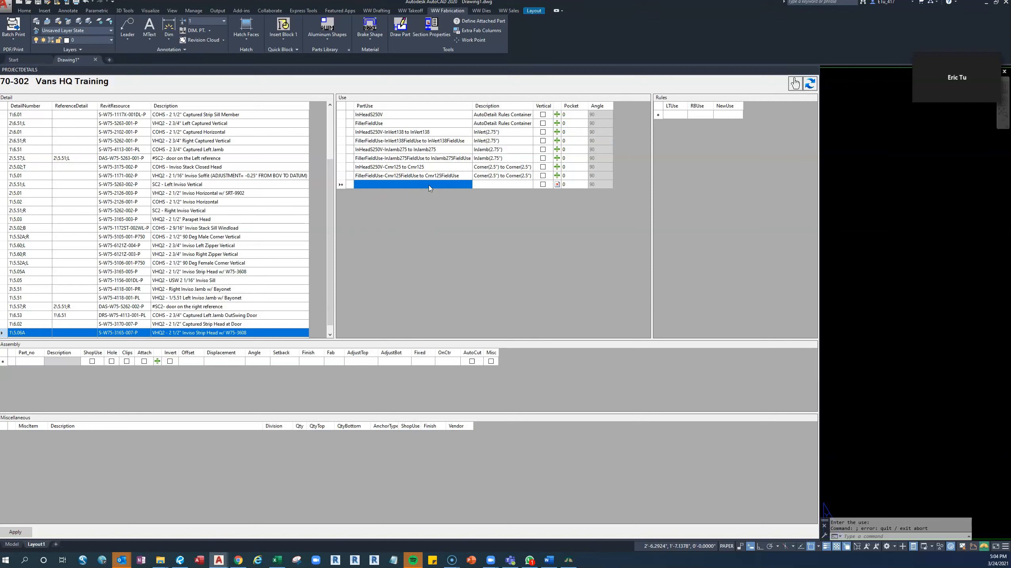
{"action": "type", "text": "Channel"}
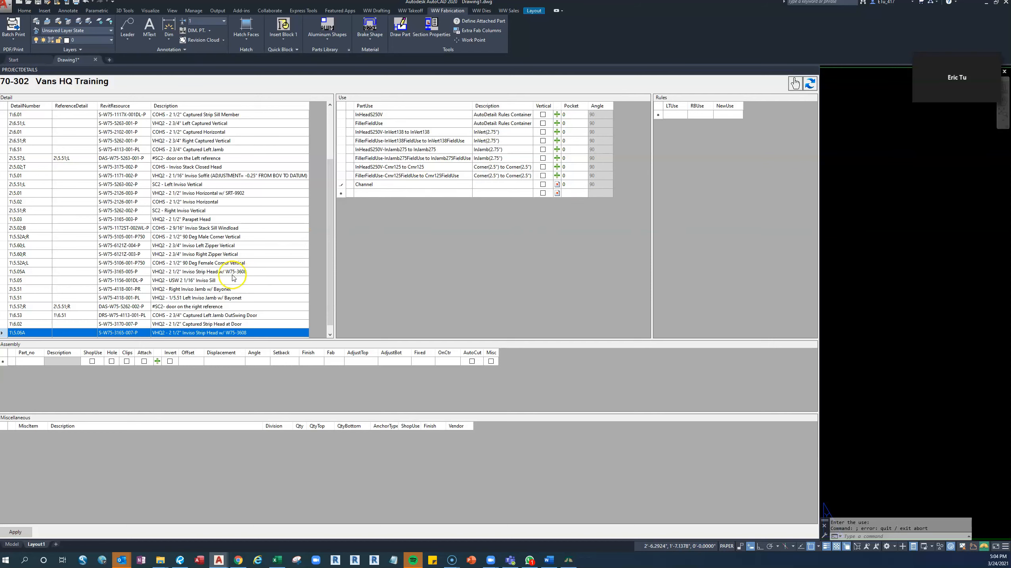
{"action": "left_click", "coordinate": [180, 559]}
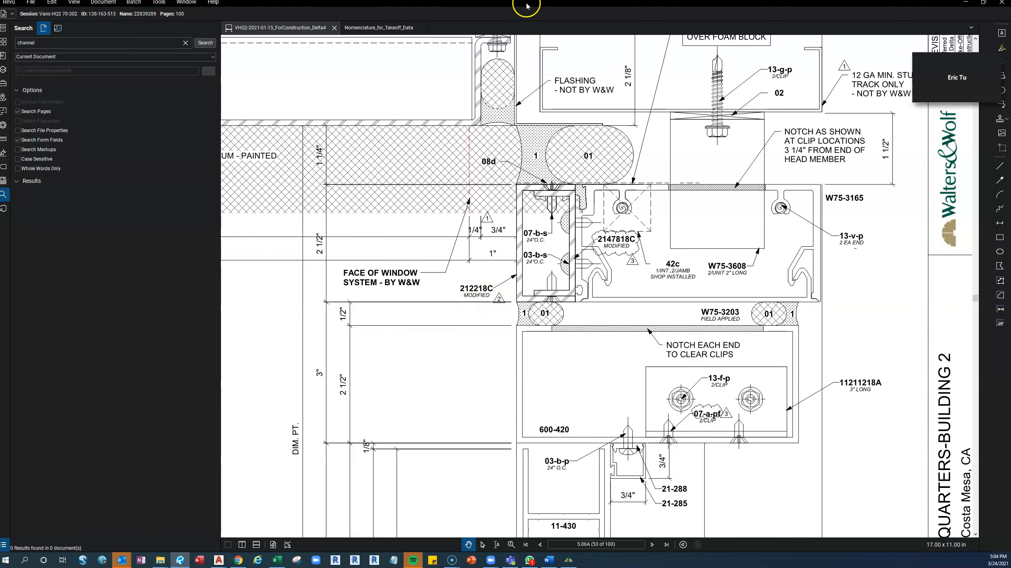
{"action": "left_click_drag", "start_coordinate": [523, 5], "coordinate": [0, 1]}
{"action": "left_click", "coordinate": [391, 186]}
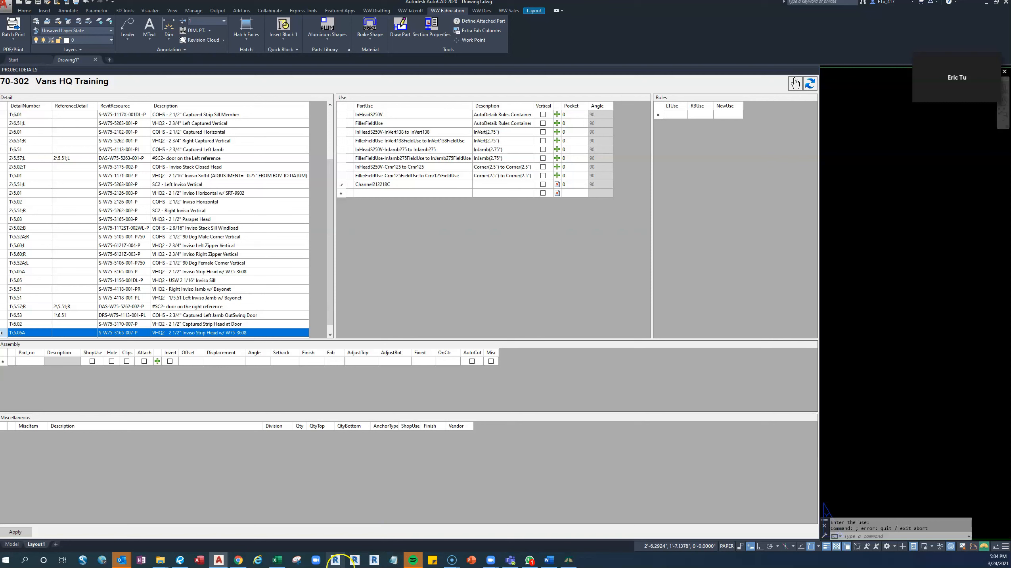
{"action": "left_click", "coordinate": [527, 285]}
{"action": "left_click", "coordinate": [398, 185]}
{"action": "left_click", "coordinate": [492, 184]}
{"action": "left_click", "coordinate": [492, 183]}
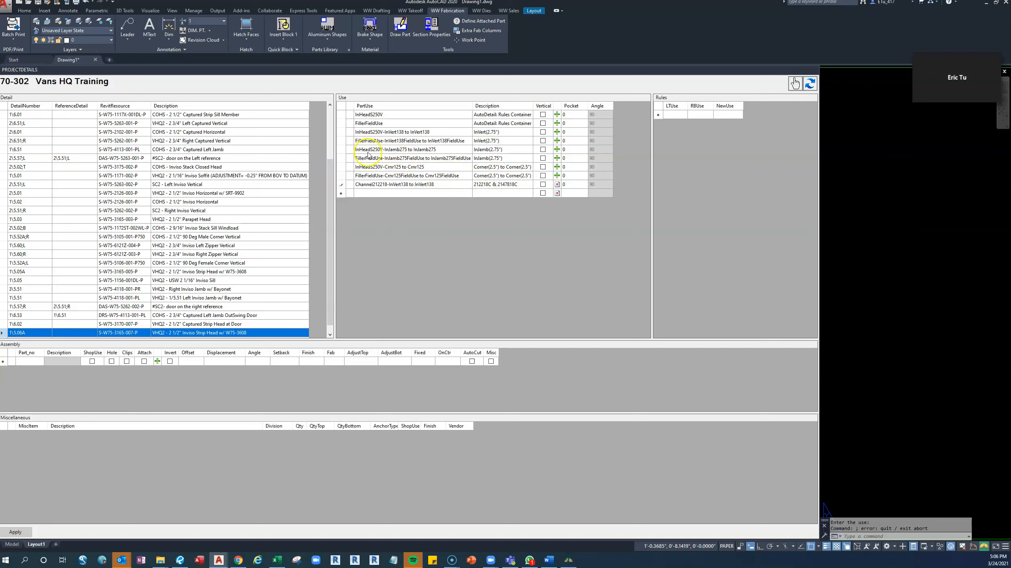
Add part 212218C to the assembly of the new Channel212218-InVert138 to InVert138 use.
{"action": "left_click", "coordinate": [424, 185]}
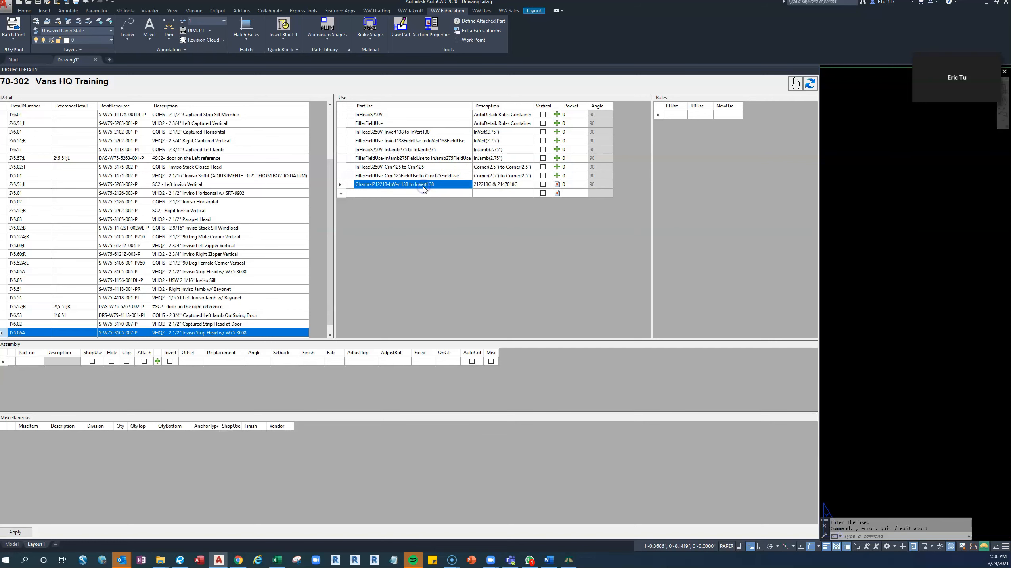
{"action": "left_click", "coordinate": [35, 362]}
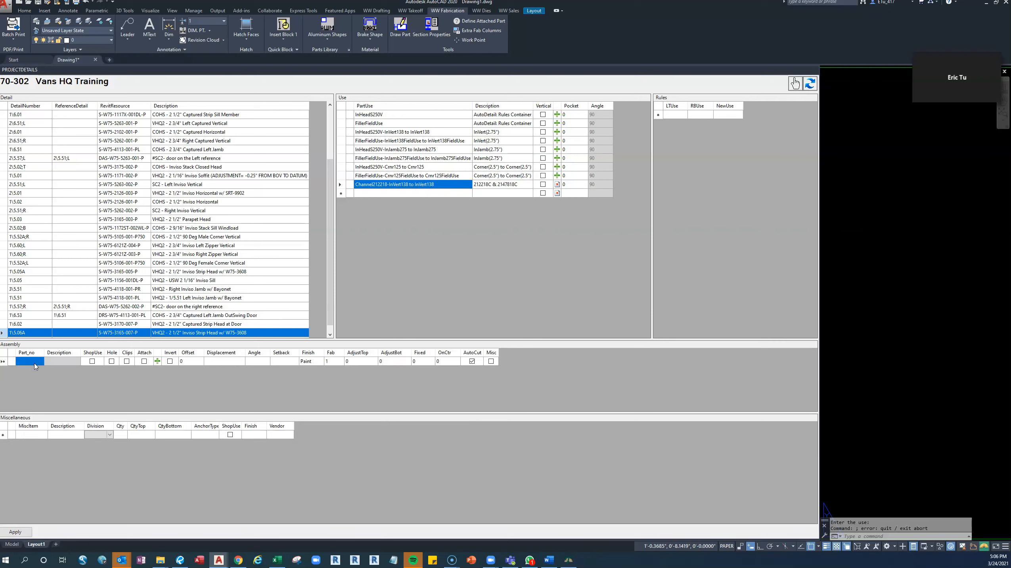
{"action": "type", "text": "212218C"}
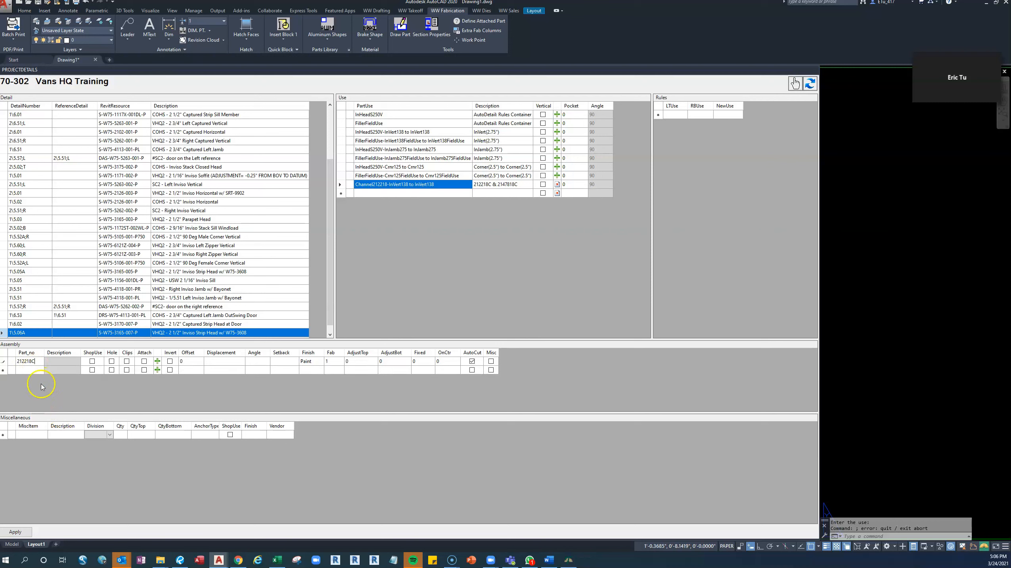
{"action": "left_click", "coordinate": [42, 371]}
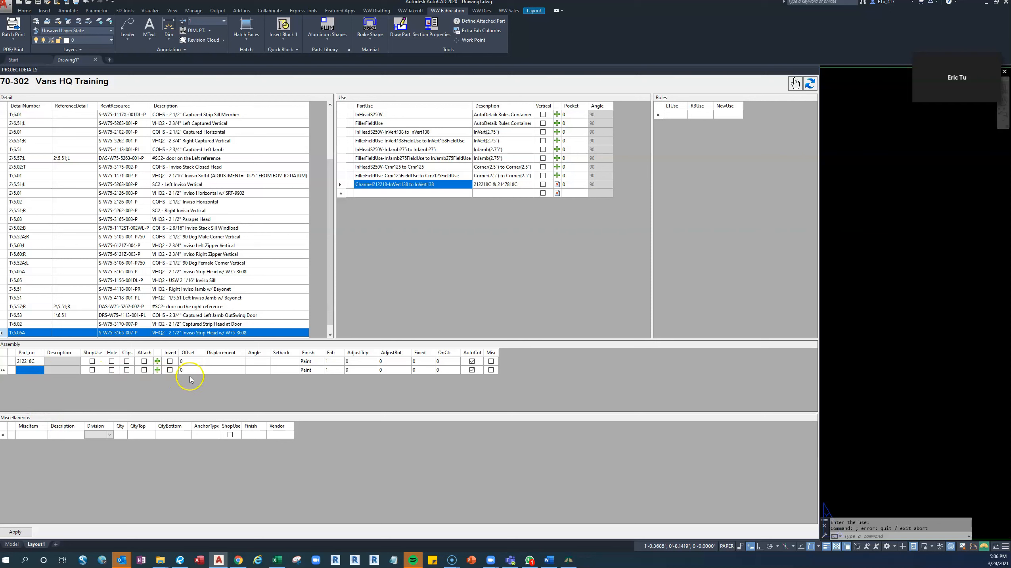
{"action": "left_click", "coordinate": [364, 374]}
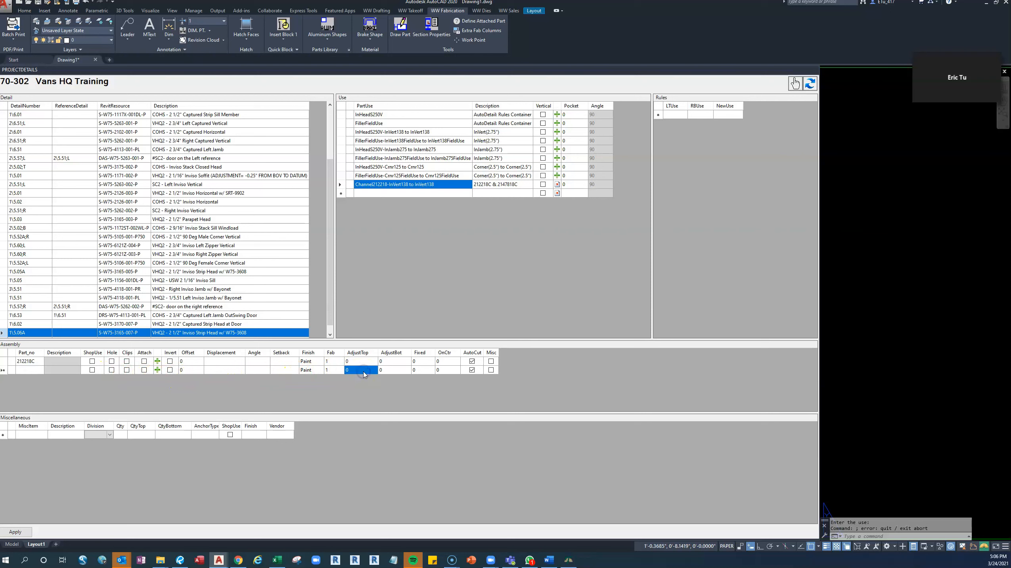
{"action": "left_click", "coordinate": [360, 369]}
{"action": "type", "text": "1.3"}
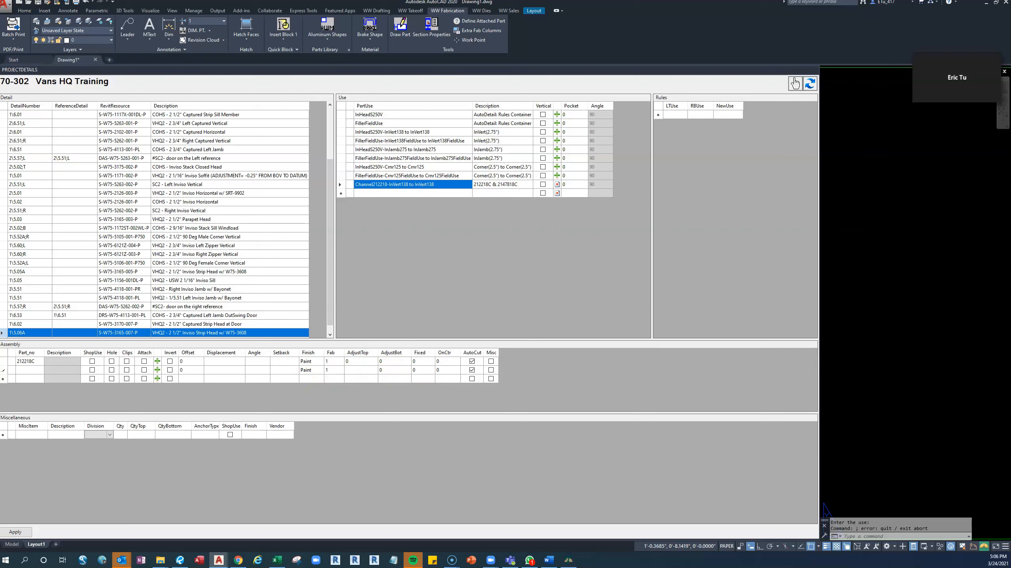
{"action": "left_click", "coordinate": [397, 370]}
{"action": "type", "text": "-1."}
{"action": "left_click", "coordinate": [398, 132]}
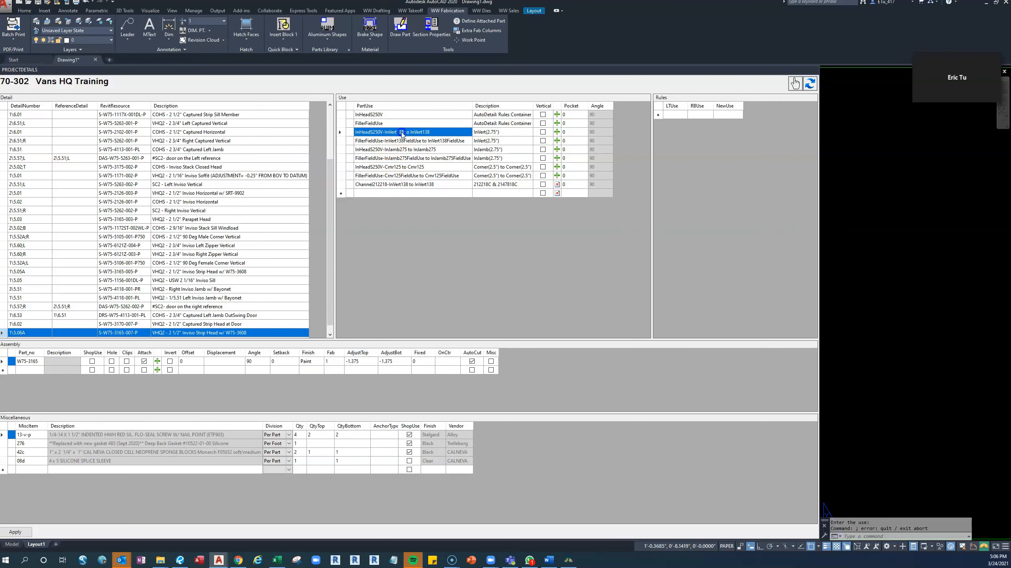
{"action": "left_click", "coordinate": [418, 185]}
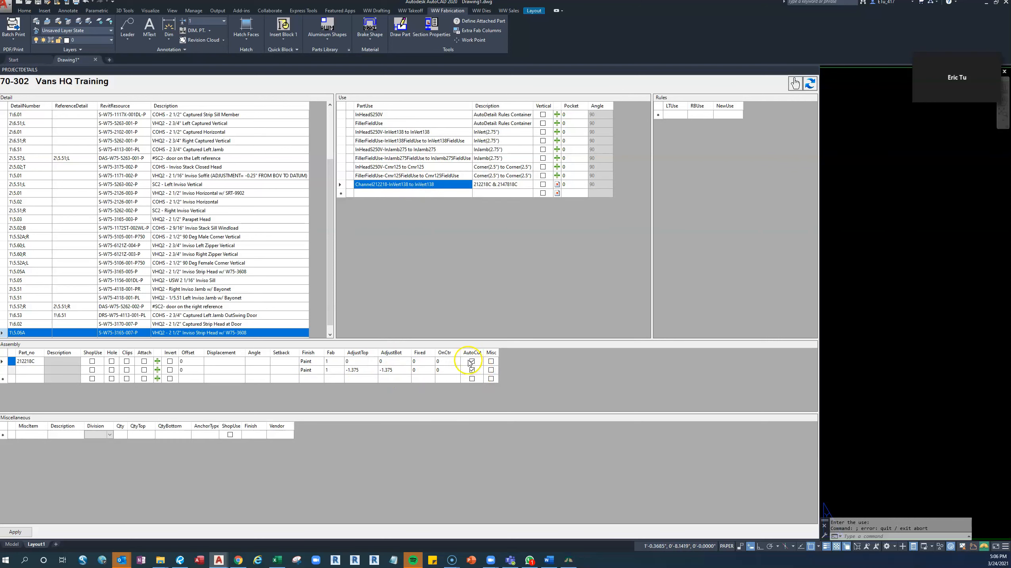
{"action": "left_click", "coordinate": [5, 371]}
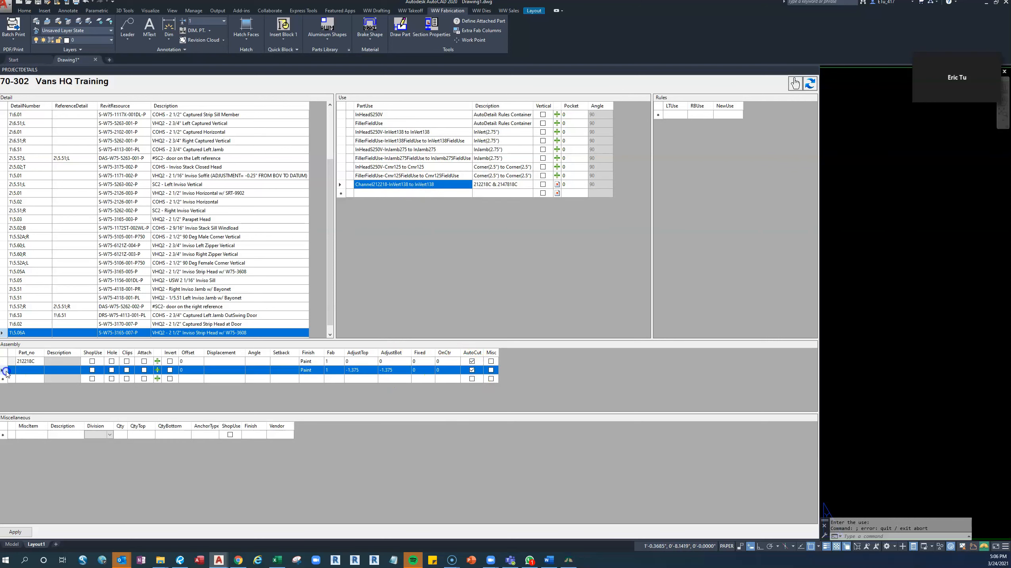
{"action": "key", "text": "Delete"}
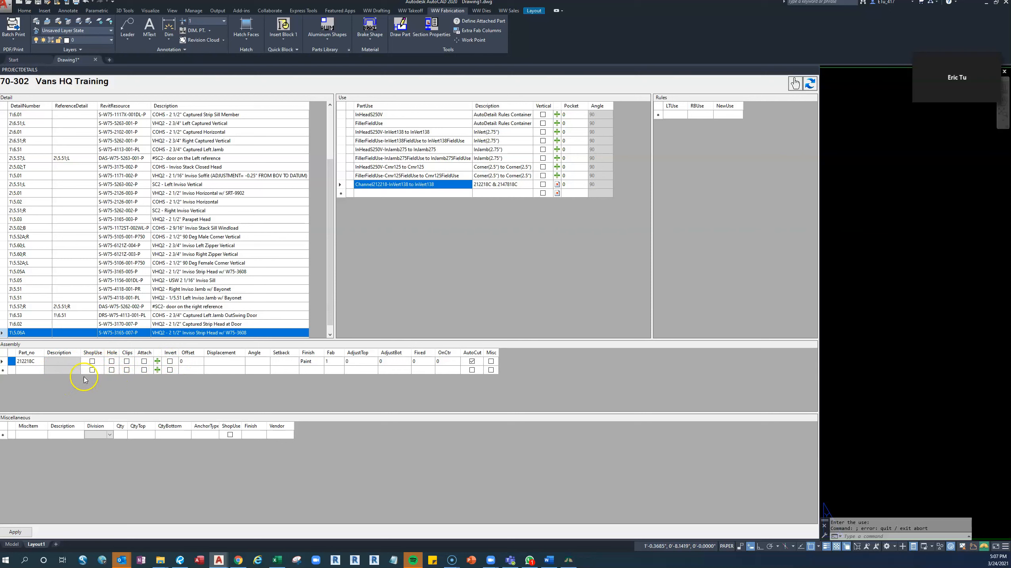
Mark 212218C as shop use and add 2147818C as a second shop-use part, checking the channels against the Bluebeam drawing.
{"action": "left_click", "coordinate": [93, 361]}
{"action": "left_click", "coordinate": [180, 559]}
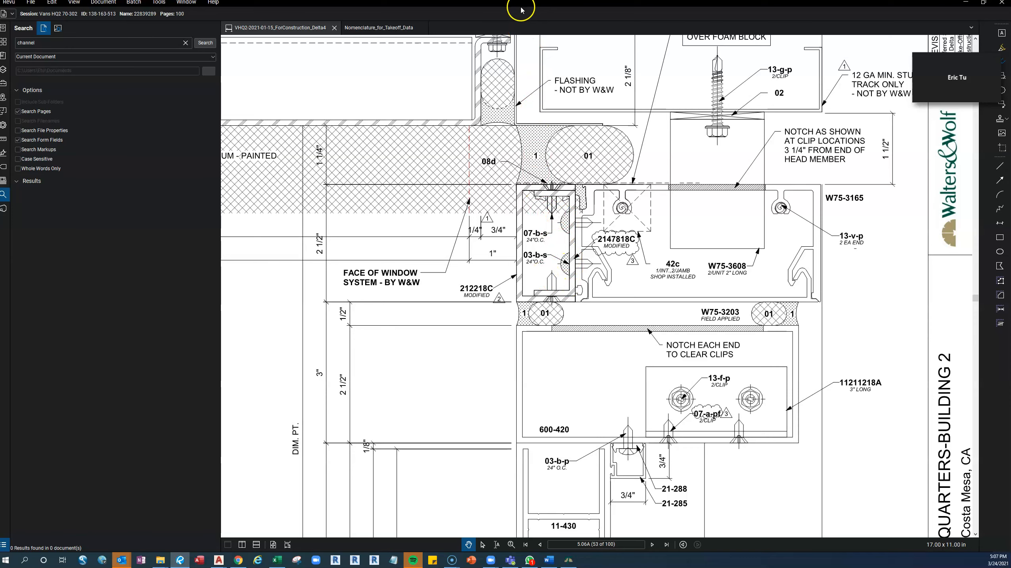
{"action": "left_click_drag", "start_coordinate": [523, 7], "coordinate": [0, 4]}
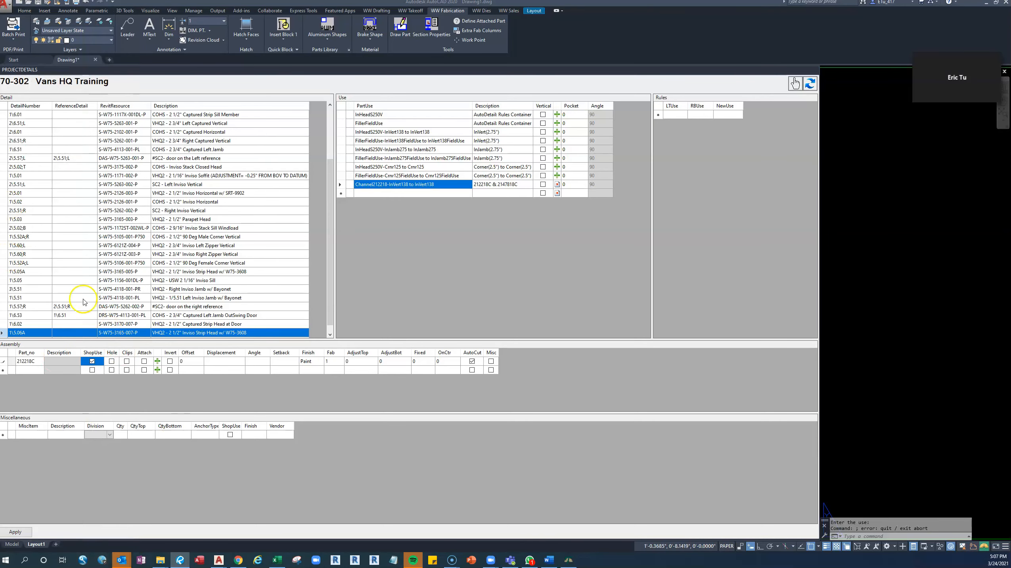
{"action": "key", "text": "alt+Tab"}
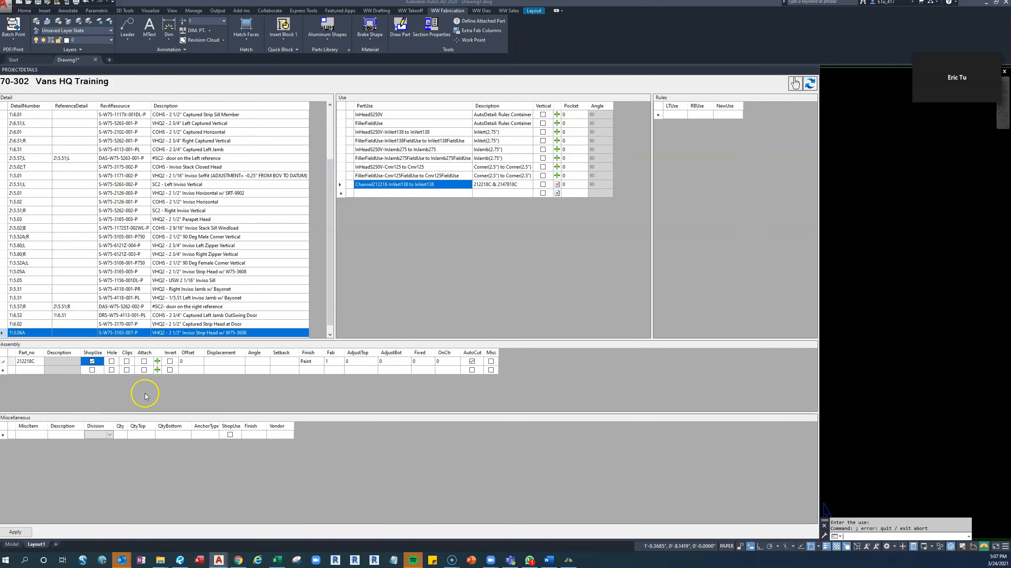
{"action": "left_click", "coordinate": [34, 371]}
{"action": "type", "text": "2147818C"}
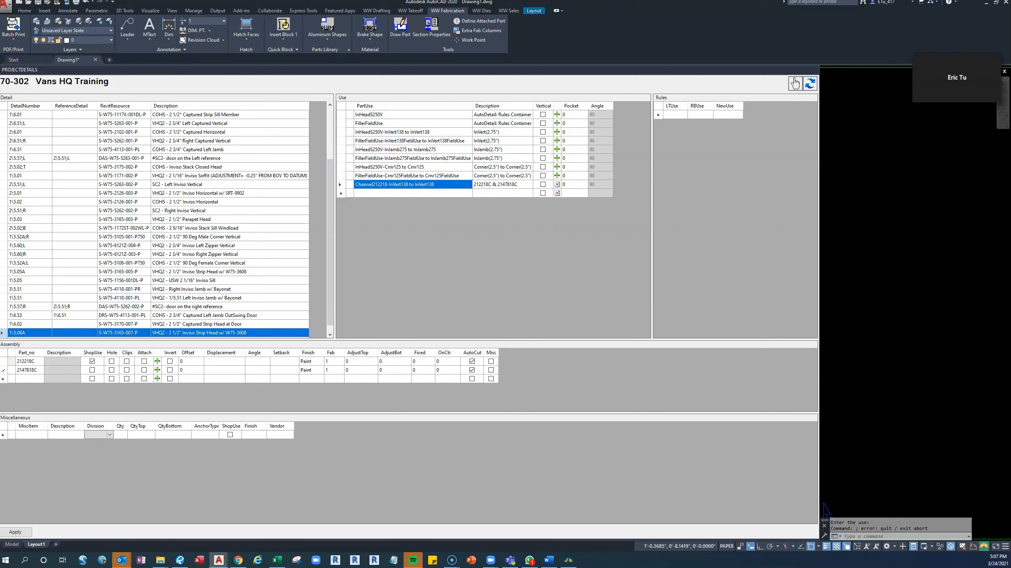
{"action": "left_click", "coordinate": [35, 379]}
{"action": "left_click", "coordinate": [93, 370]}
Set AdjustTop and AdjustBot to -1.375 for both 212218C and 2147818C, and select the 212218C part.
{"action": "left_click", "coordinate": [357, 370]}
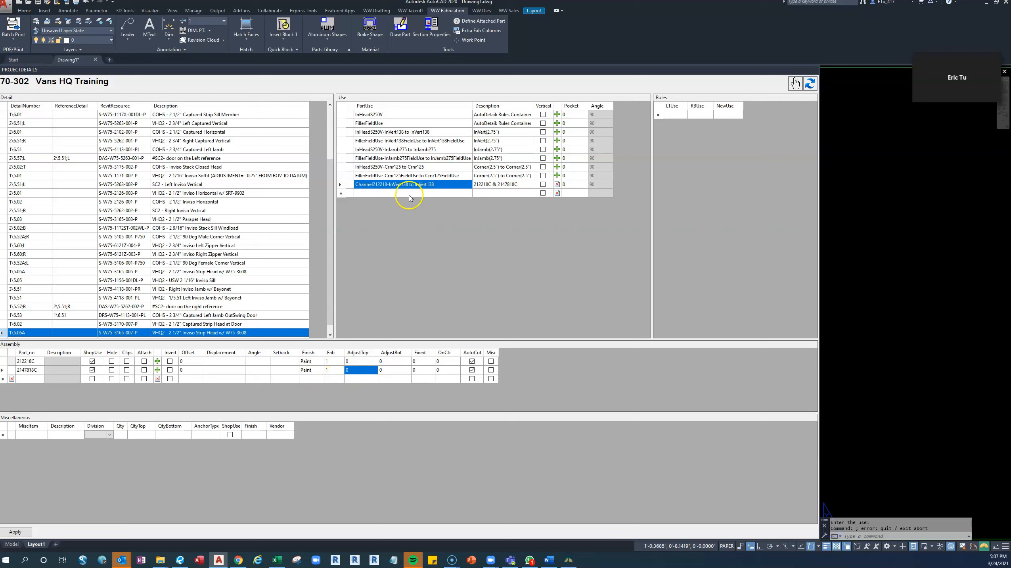
{"action": "left_click", "coordinate": [358, 362]}
{"action": "type", "text": "-1.375"}
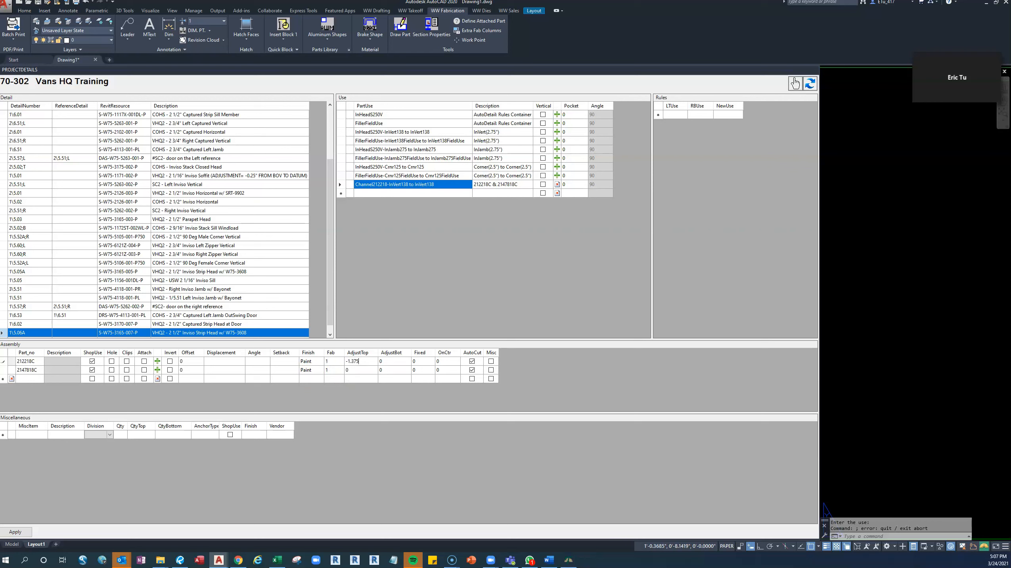
{"action": "left_click_drag", "start_coordinate": [365, 364], "coordinate": [339, 365]}
{"action": "key", "text": "ctrl+c"}
{"action": "left_click", "coordinate": [394, 361]}
{"action": "key", "text": "ctrl+v"}
{"action": "left_click", "coordinate": [366, 370]}
{"action": "key", "text": "ctrl+v"}
{"action": "left_click", "coordinate": [394, 370]}
{"action": "key", "text": "ctrl+v"}
{"action": "left_click", "coordinate": [362, 361]}
{"action": "left_click", "coordinate": [391, 361]}
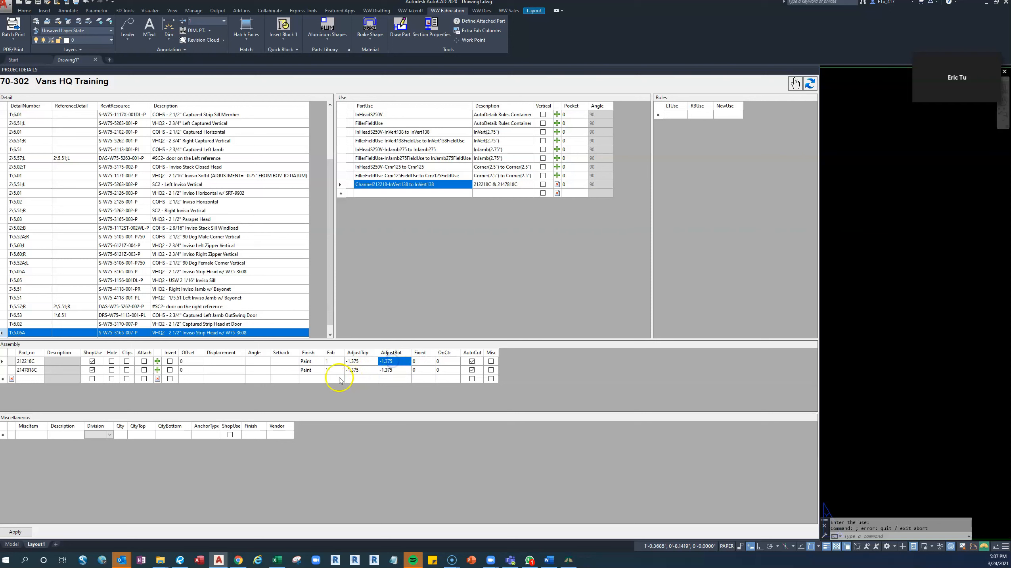
{"action": "left_click", "coordinate": [24, 361]}
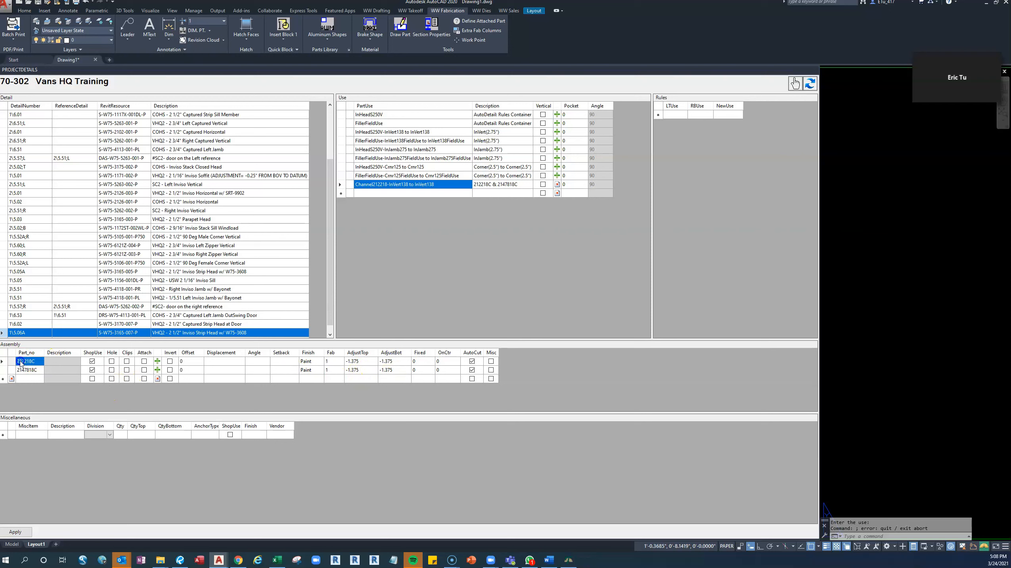
Switch to Bluebeam and check which fasteners page 5.06A calls out for channels 212218C and 2147818C.
{"action": "left_click", "coordinate": [37, 434]}
{"action": "mouse_move", "coordinate": [120, 561]}
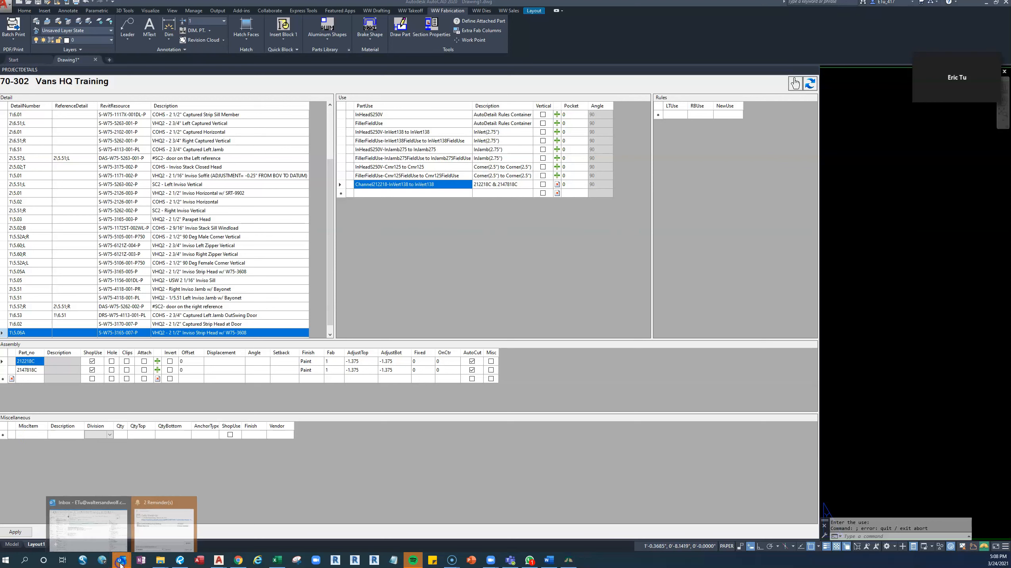
{"action": "left_click", "coordinate": [182, 560]}
{"action": "left_click", "coordinate": [185, 533]}
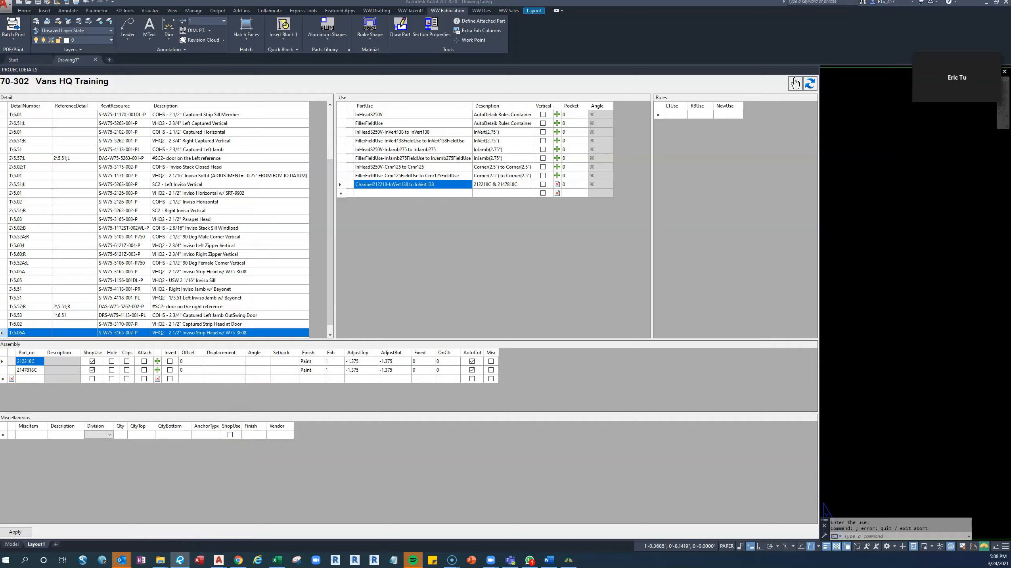
{"action": "left_click_drag", "start_coordinate": [105, 268], "coordinate": [421, 1]}
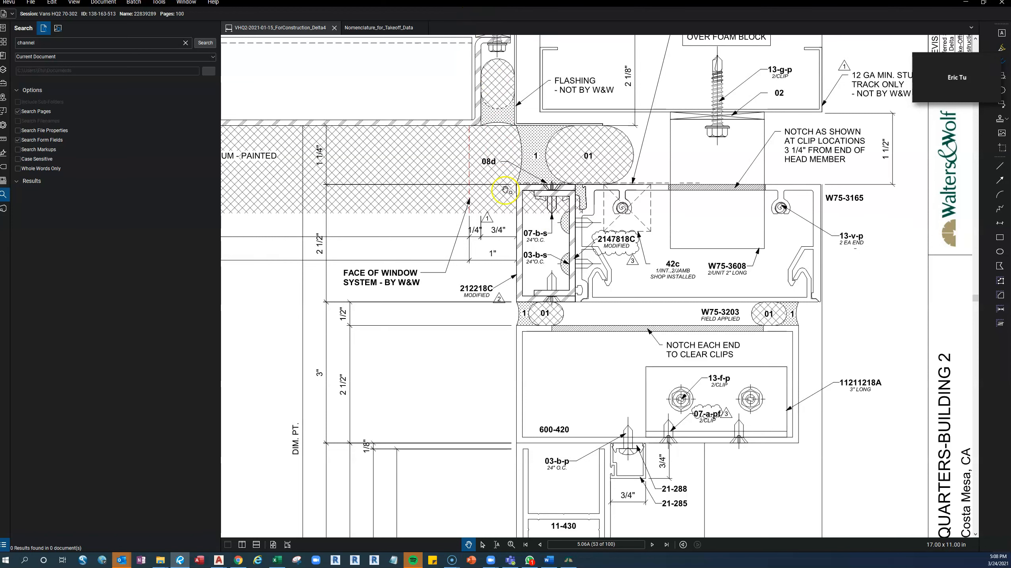
{"action": "left_click_drag", "start_coordinate": [460, 4], "coordinate": [0, 4]}
Add miscellaneous item 07-b-s to the 212218C part.
{"action": "left_click", "coordinate": [30, 361]}
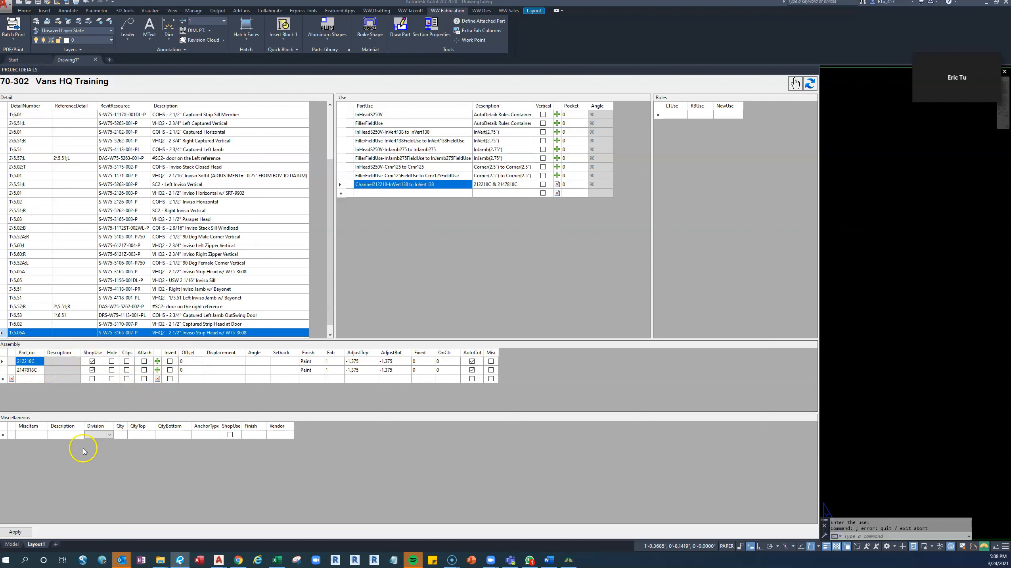
{"action": "left_click", "coordinate": [41, 438]}
{"action": "type", "text": "07-b-s"}
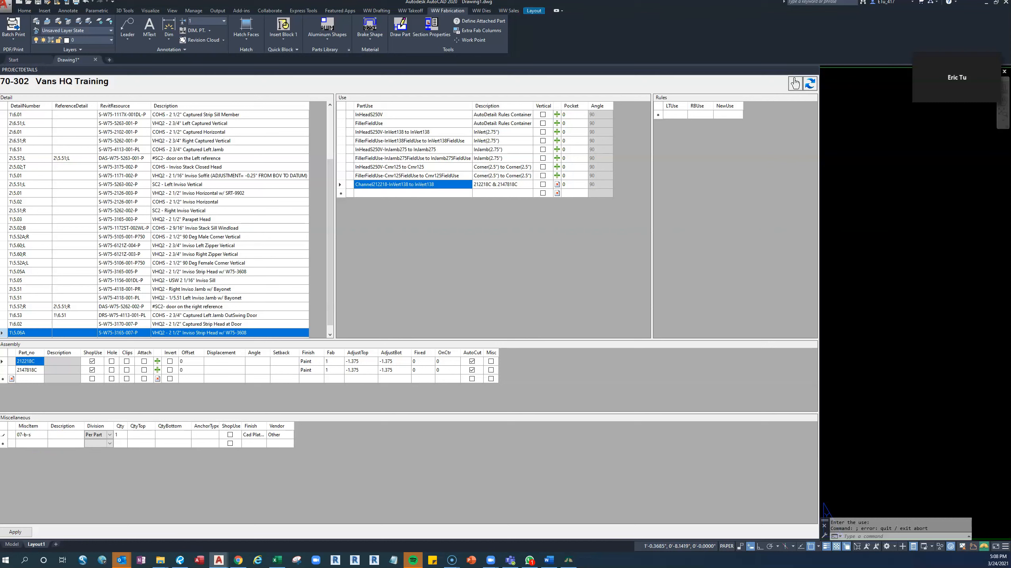
{"action": "left_click", "coordinate": [79, 444]}
Set the 07-b-s screw's division to On Center with quantity 24 and mark it as shop use.
{"action": "left_click", "coordinate": [203, 434]}
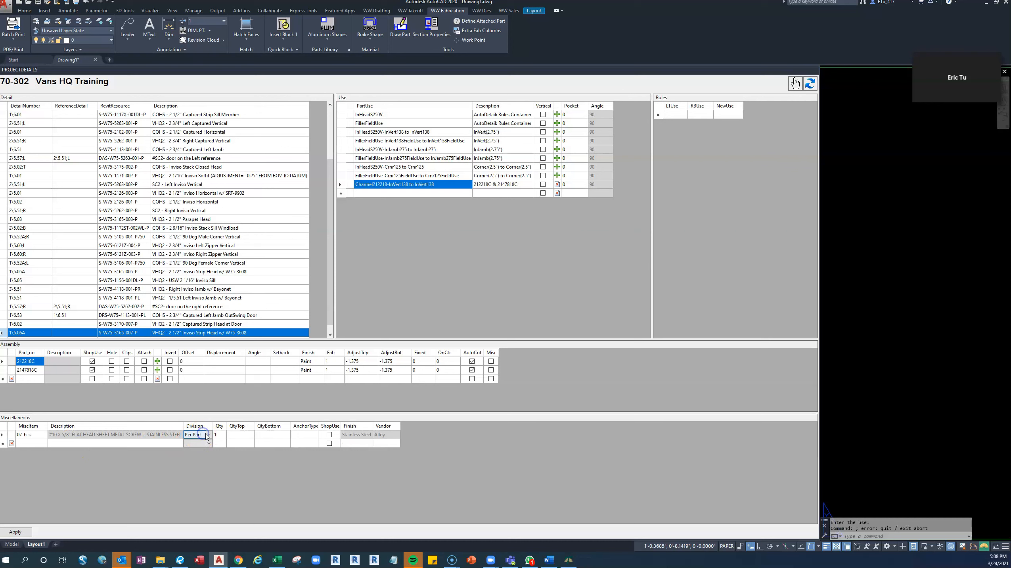
{"action": "left_click", "coordinate": [208, 435]}
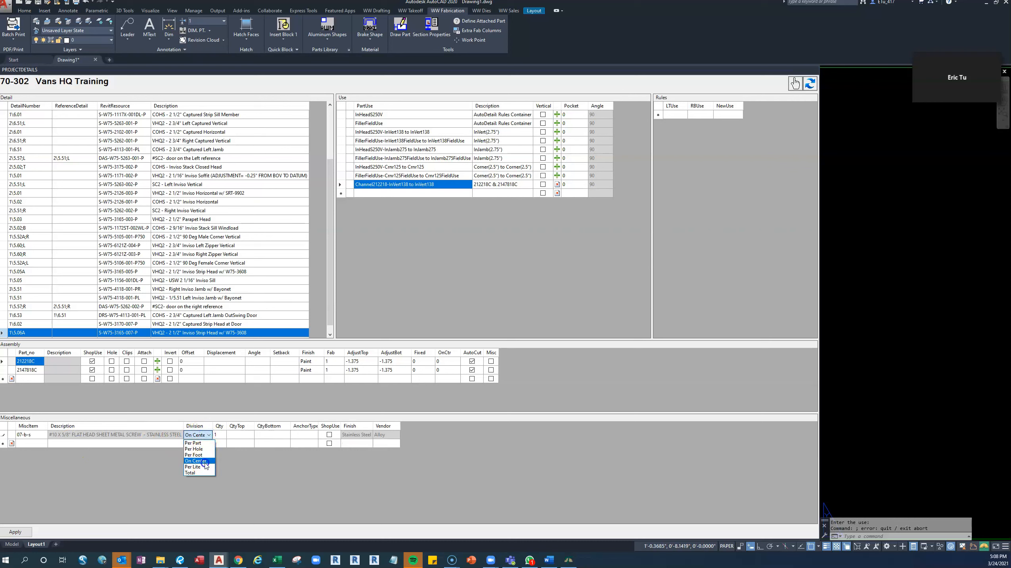
{"action": "left_click", "coordinate": [208, 452]}
{"action": "left_click", "coordinate": [218, 435]}
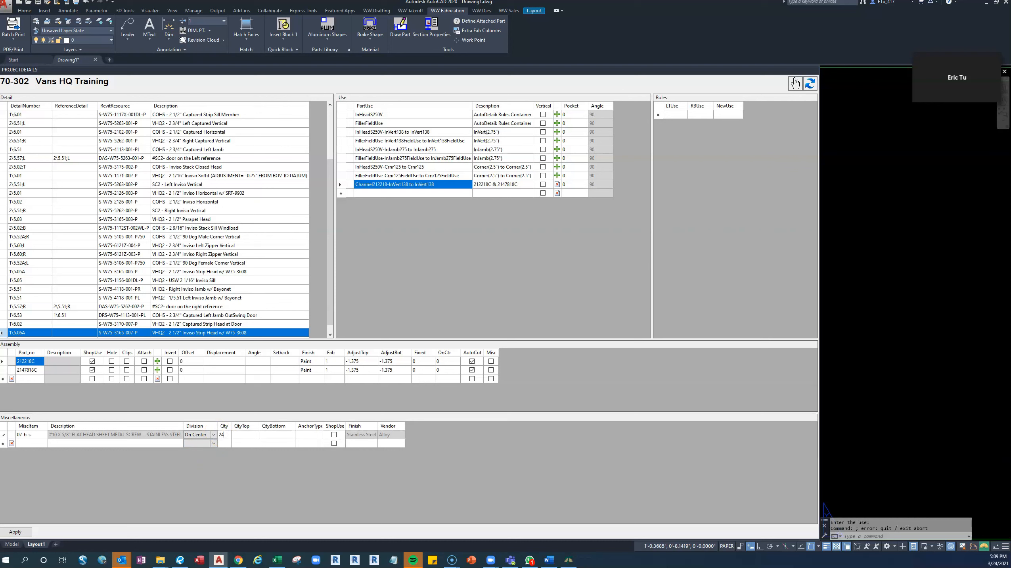
{"action": "left_click", "coordinate": [280, 444]}
{"action": "left_click", "coordinate": [335, 435]}
Add miscellaneous item 03-b-s to the 2147818C part.
{"action": "left_click", "coordinate": [36, 370]}
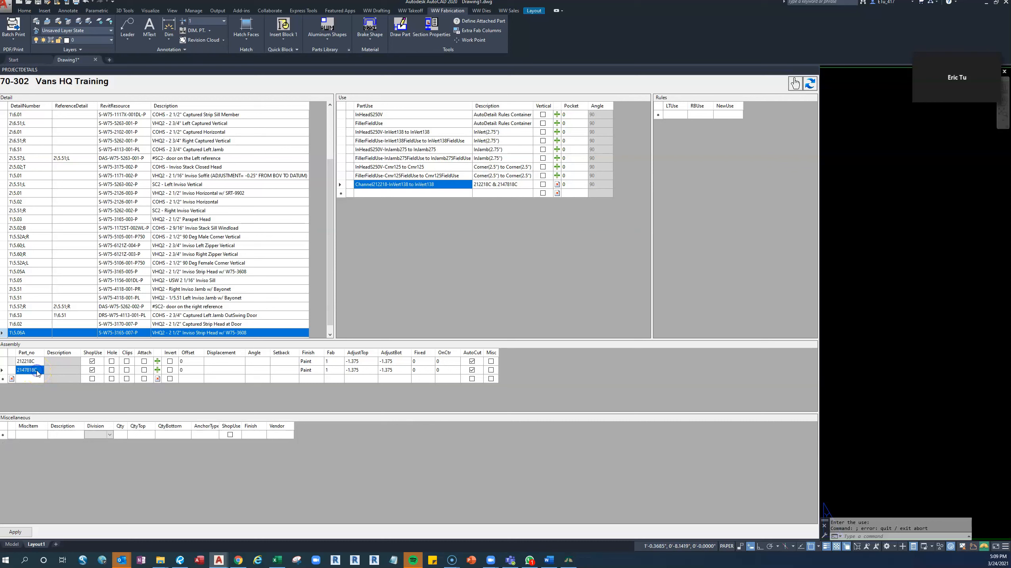
{"action": "left_click", "coordinate": [42, 434]}
{"action": "type", "text": "03-"}
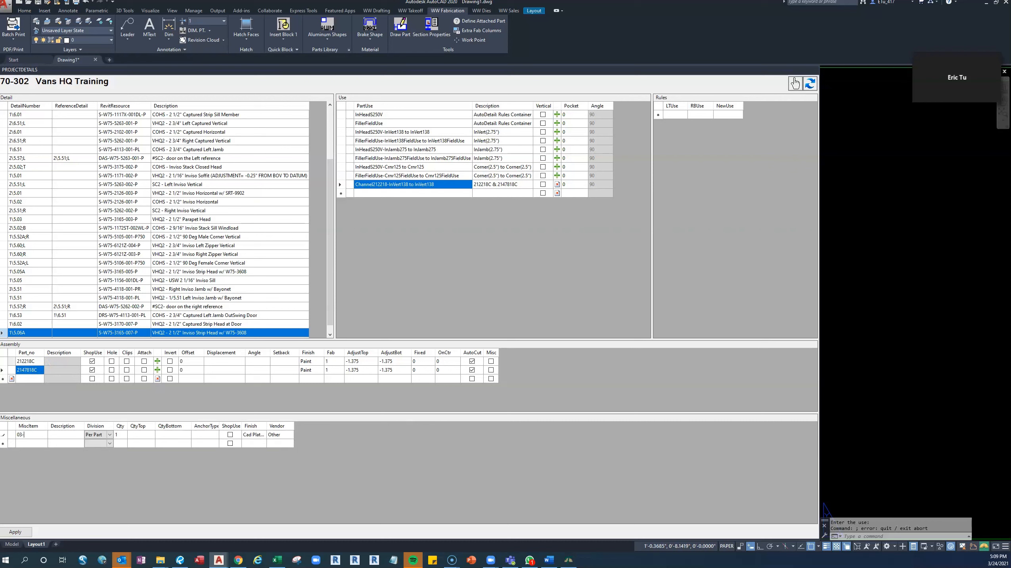
{"action": "type", "text": "b-s"}
{"action": "left_click", "coordinate": [77, 438]}
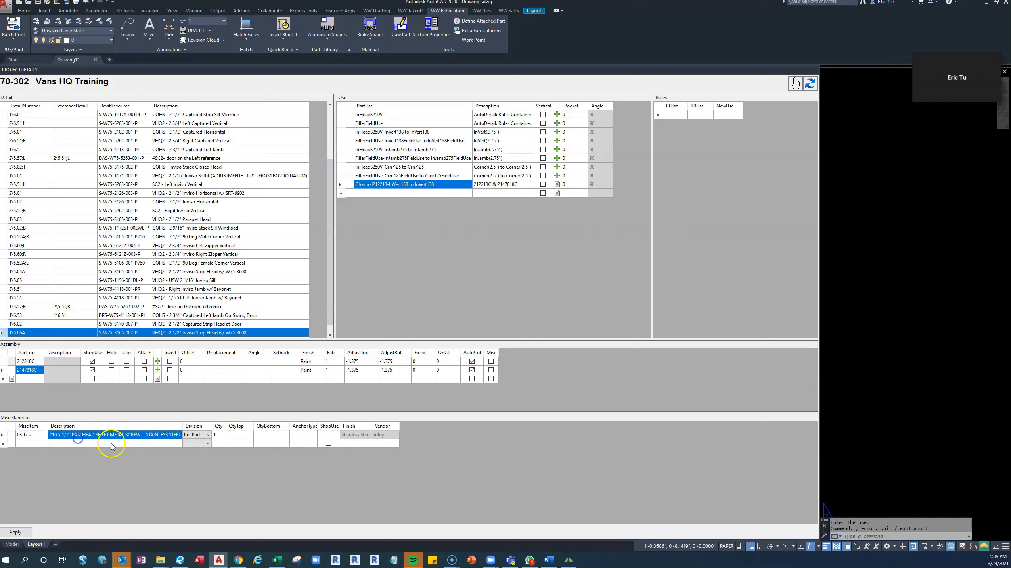
Set the 03-b-s screw to On Center with quantity 24 and shop use, and apply the project detail changes.
{"action": "left_click", "coordinate": [199, 435]}
{"action": "left_click", "coordinate": [207, 435]}
{"action": "left_click", "coordinate": [202, 461]}
{"action": "left_click", "coordinate": [215, 435]}
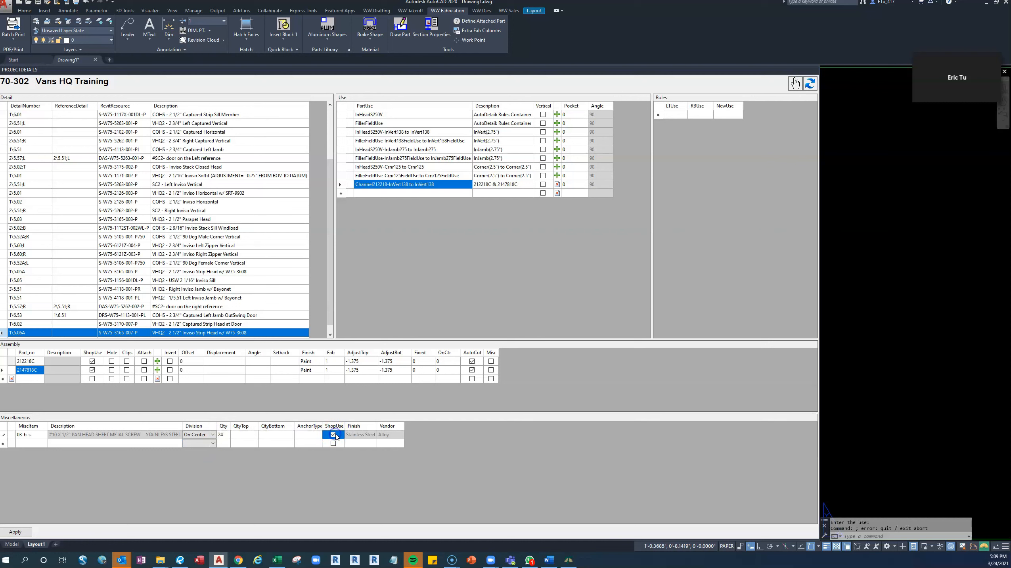
{"action": "left_click", "coordinate": [37, 379]}
{"action": "left_click", "coordinate": [32, 534]}
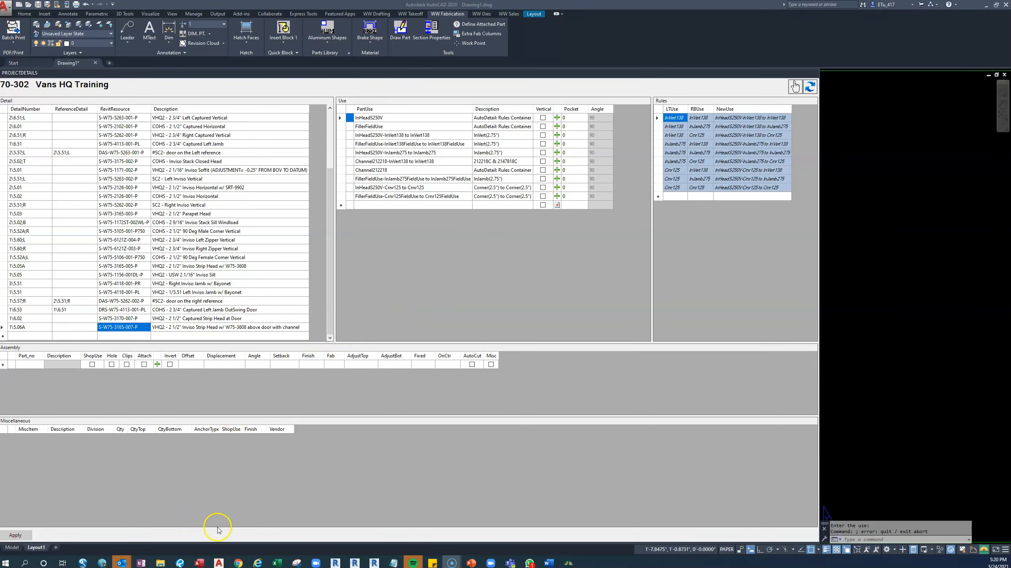
Copy S-W75-4113-001-PR1 from the Excel intersection report and enter S-W75-4113-001- as the search text in Bluebeam.
{"action": "left_click", "coordinate": [277, 563]}
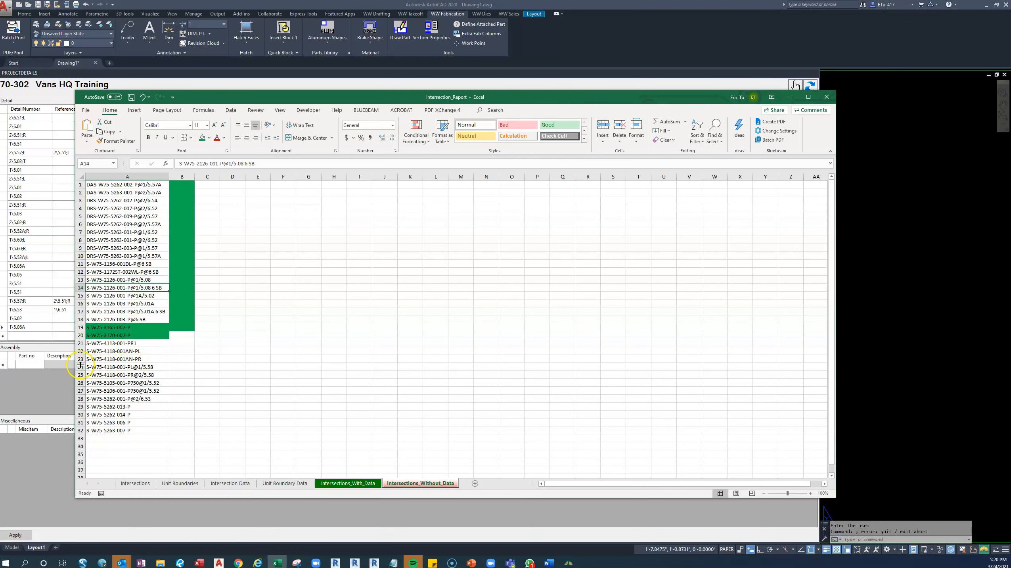
{"action": "left_click", "coordinate": [133, 344]}
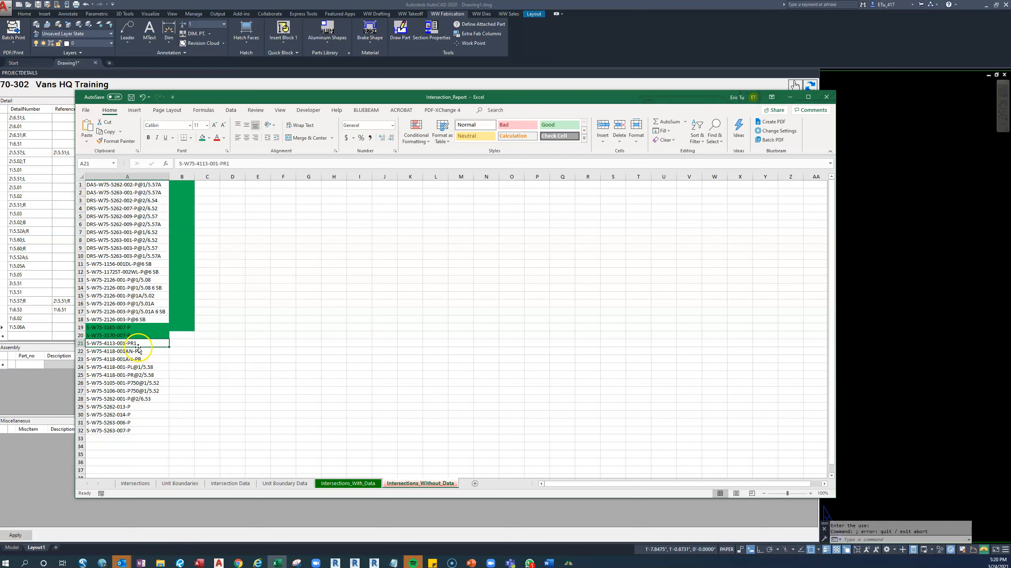
{"action": "left_click_drag", "start_coordinate": [149, 343], "coordinate": [81, 343]}
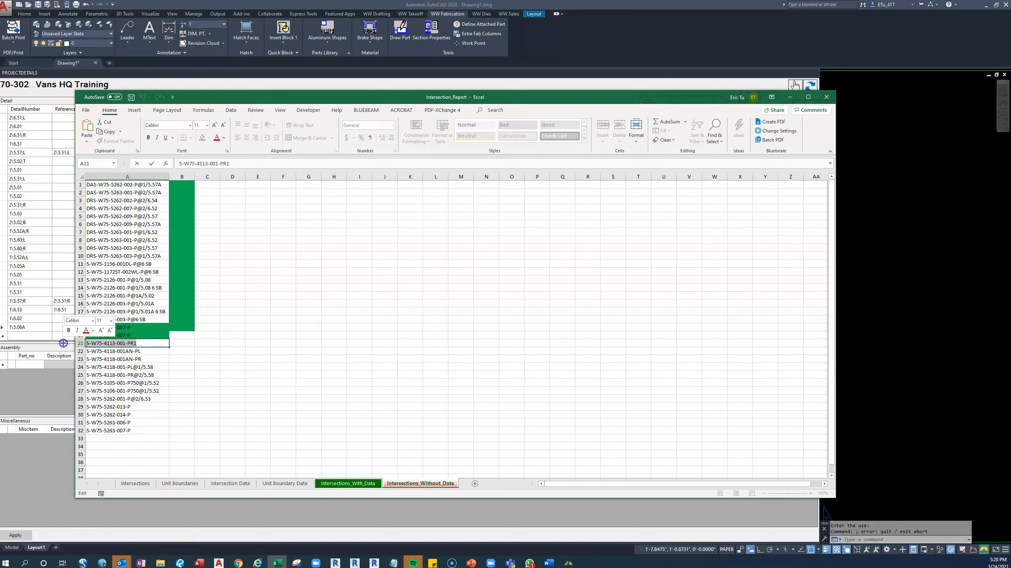
{"action": "left_click", "coordinate": [180, 563]}
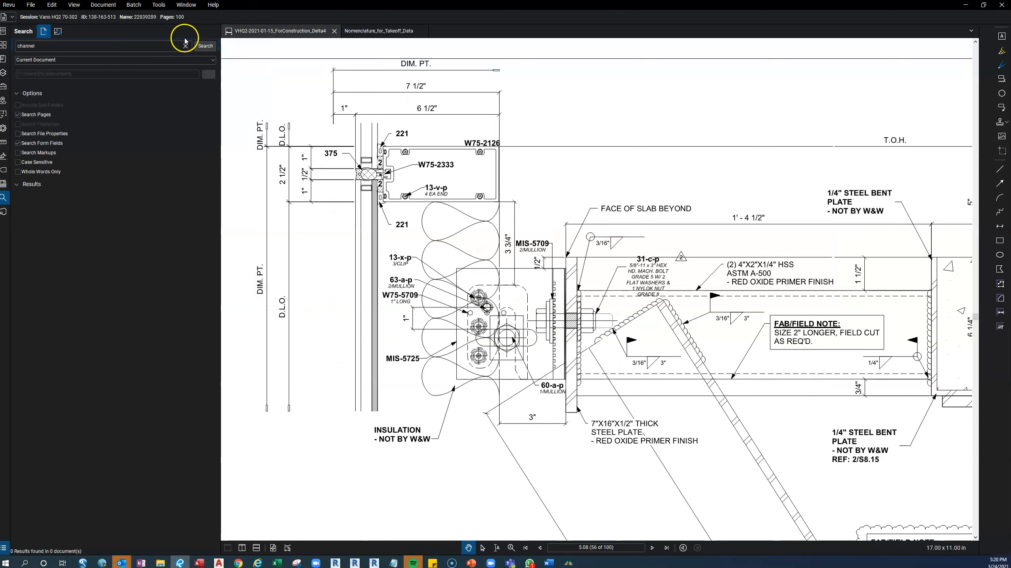
{"action": "left_click", "coordinate": [85, 48]}
{"action": "key", "text": "Home"}
{"action": "key", "text": "ctrl+v"}
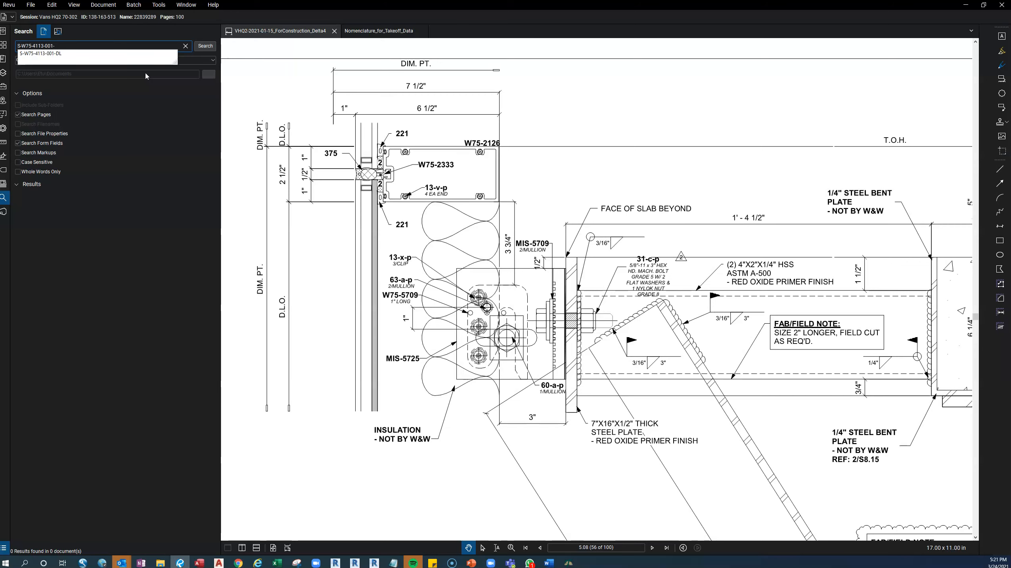
Go to page 5.01 of the drawing set and examine the WW FAM label under the soffit detail.
{"action": "scroll", "coordinate": [548, 296], "scroll_direction": "down", "scroll_amount": 5}
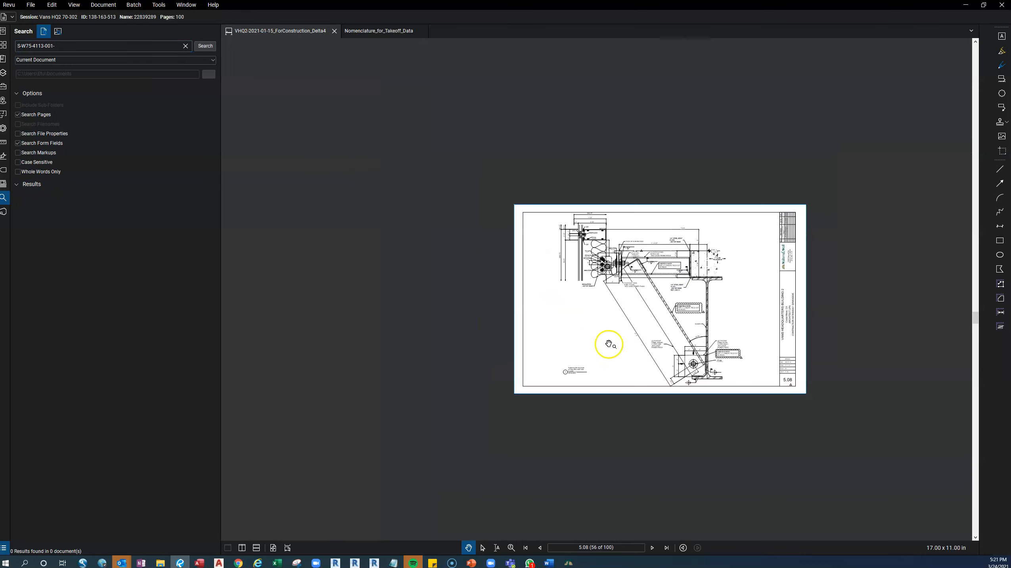
{"action": "scroll", "coordinate": [583, 374], "scroll_direction": "up", "scroll_amount": 5}
{"action": "left_click", "coordinate": [621, 549]}
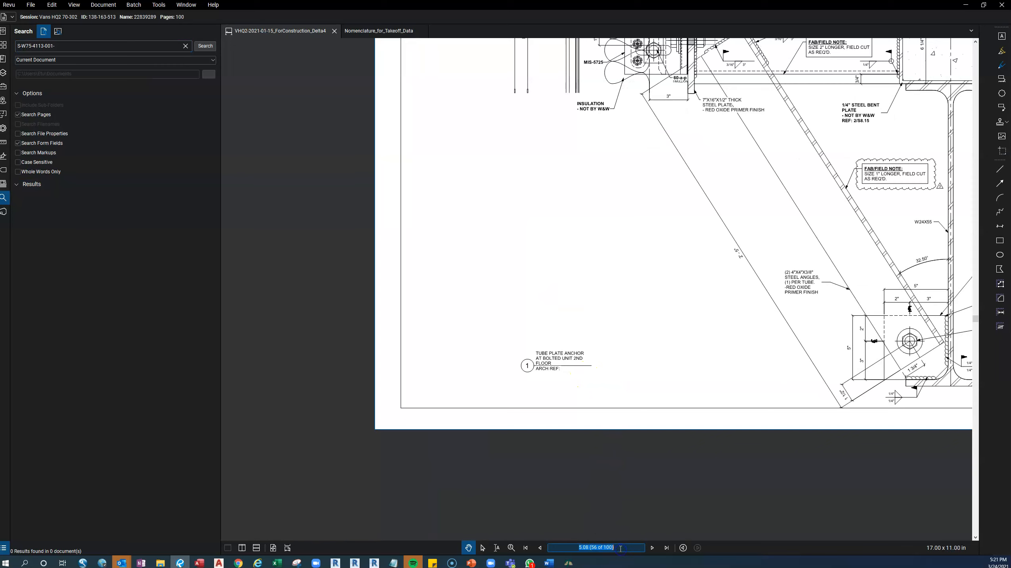
{"action": "type", "text": "5.01"}
{"action": "key", "text": "Return"}
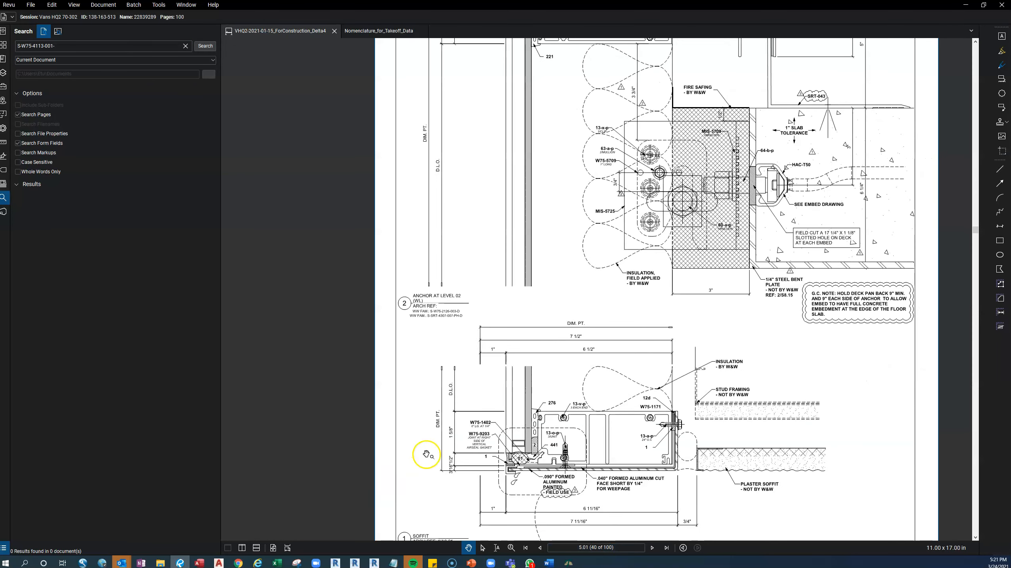
{"action": "scroll", "coordinate": [425, 453], "scroll_direction": "up", "scroll_amount": 2}
{"action": "scroll", "coordinate": [437, 461], "scroll_direction": "up", "scroll_amount": 3}
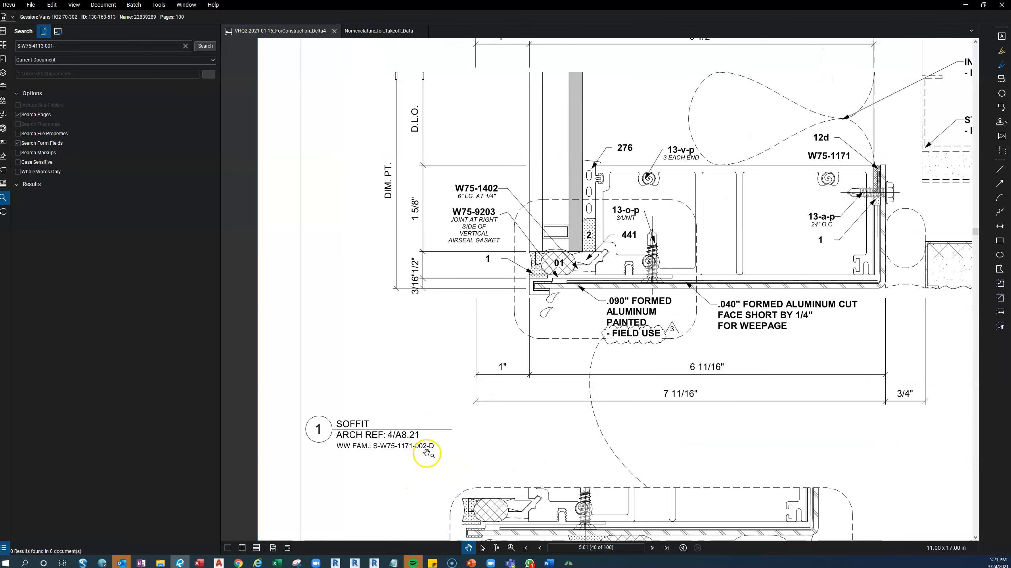
Search the document for S-W75-4113-001 and examine the PR-D captured right jamb detail on page 6.51.
{"action": "left_click", "coordinate": [63, 44]}
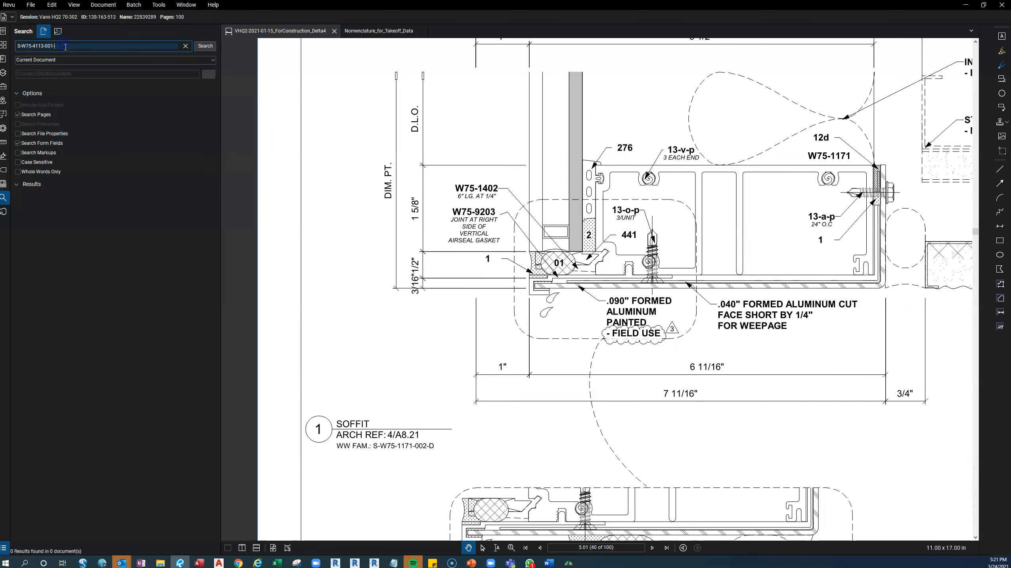
{"action": "key", "text": "BackSpace"}
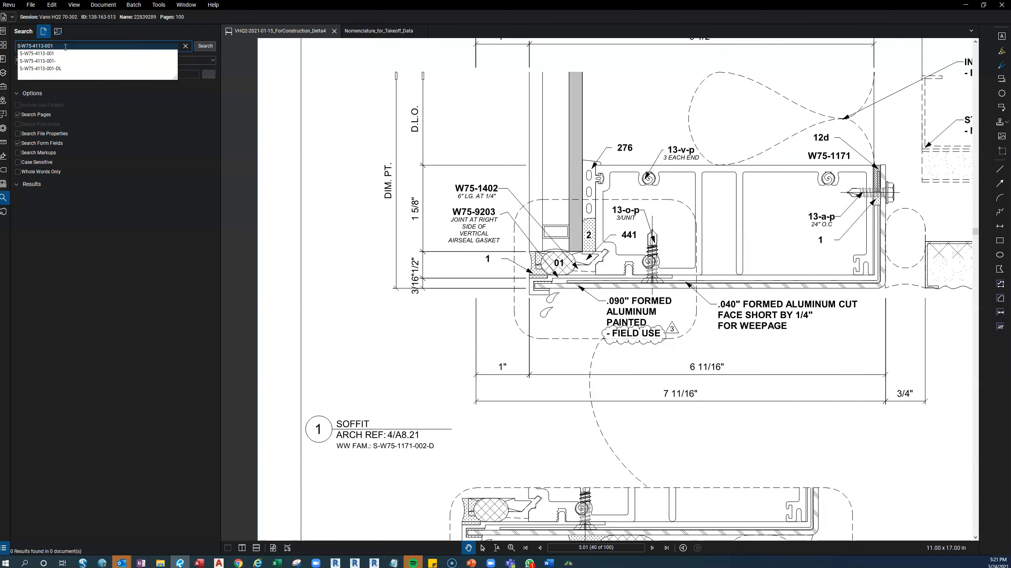
{"action": "key", "text": "Return"}
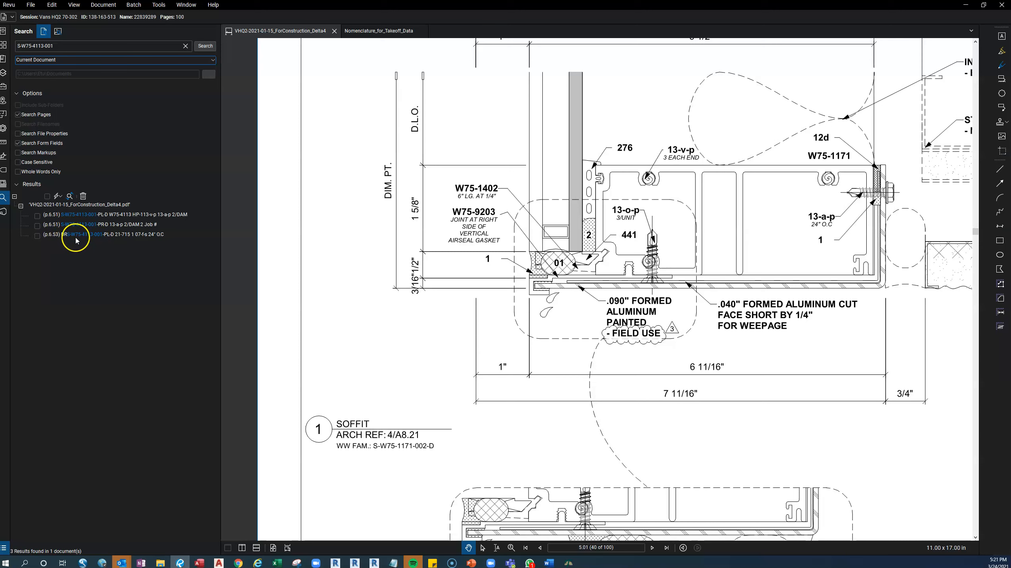
{"action": "left_click", "coordinate": [92, 227]}
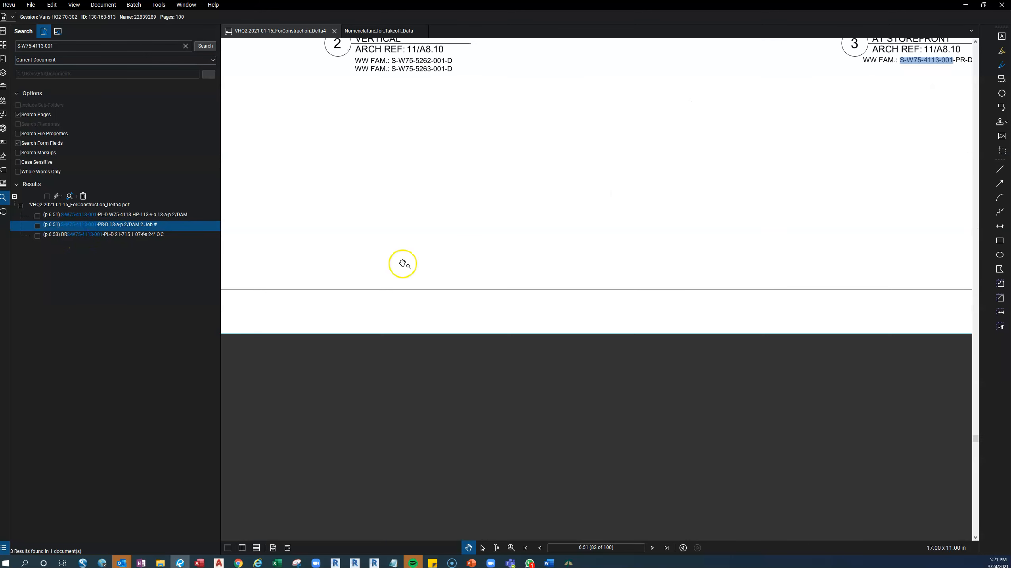
{"action": "scroll", "coordinate": [402, 260], "scroll_direction": "down", "scroll_amount": 2}
{"action": "left_click_drag", "start_coordinate": [454, 239], "coordinate": [449, 466]}
{"action": "left_click_drag", "start_coordinate": [460, 337], "coordinate": [503, 393]}
{"action": "left_click_drag", "start_coordinate": [486, 360], "coordinate": [623, 392]}
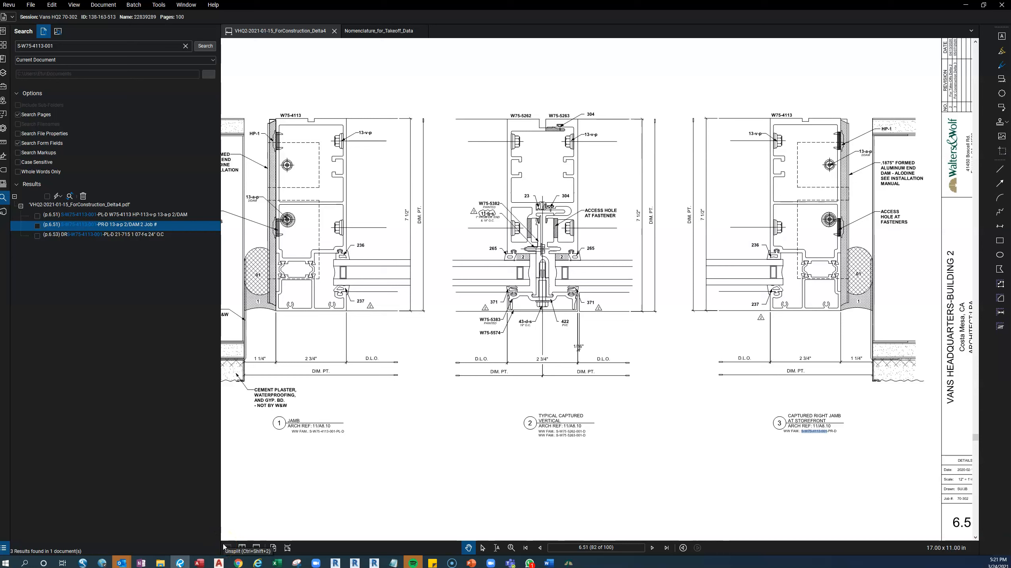
Switch to File Explorer, open the ACad (S:) drive in a new window, and open its Details Library folder.
{"action": "left_click", "coordinate": [163, 561]}
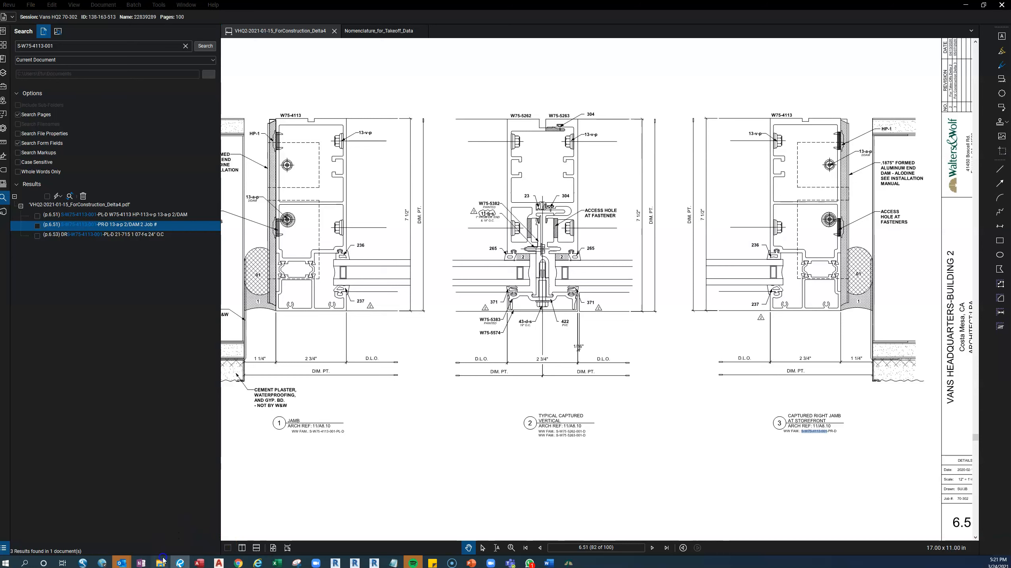
{"action": "left_click", "coordinate": [175, 525]}
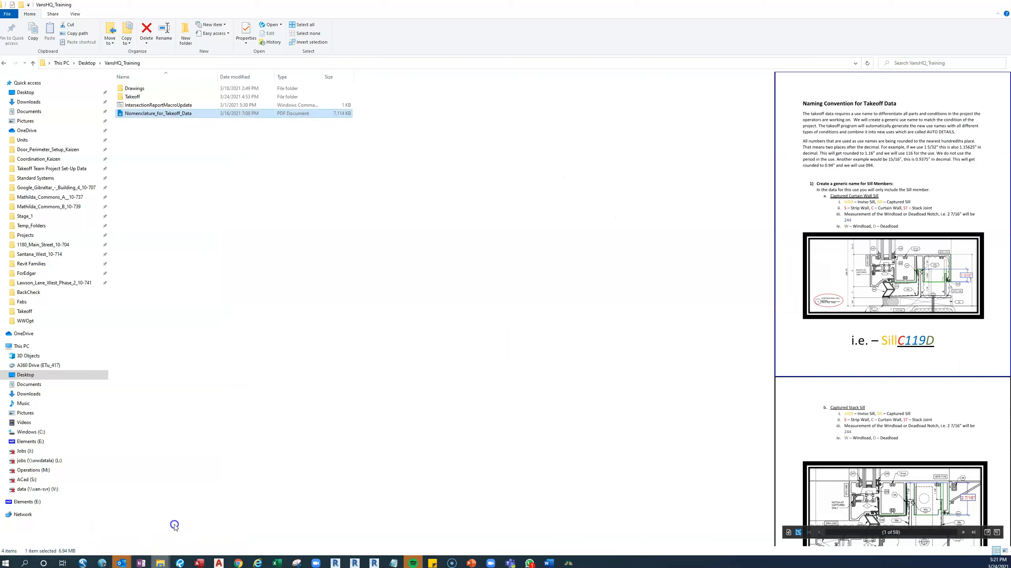
{"action": "right_click", "coordinate": [32, 480]}
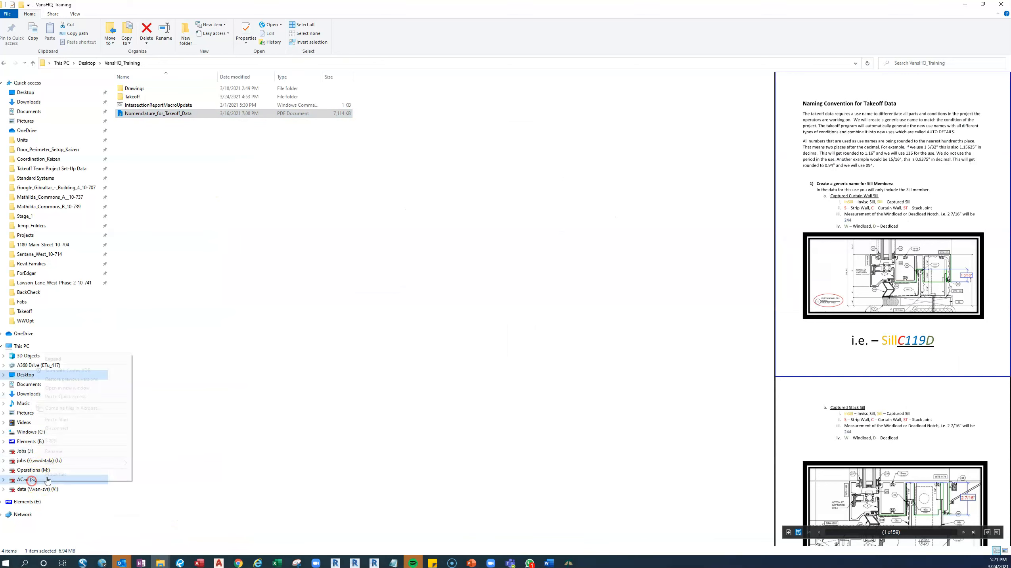
{"action": "left_click", "coordinate": [91, 388]}
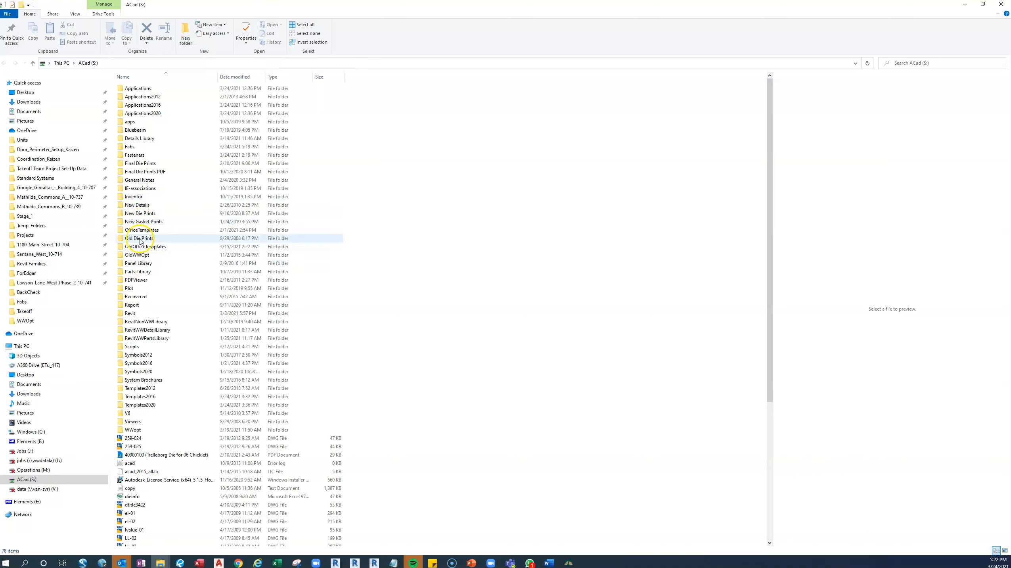
{"action": "left_click", "coordinate": [148, 273]}
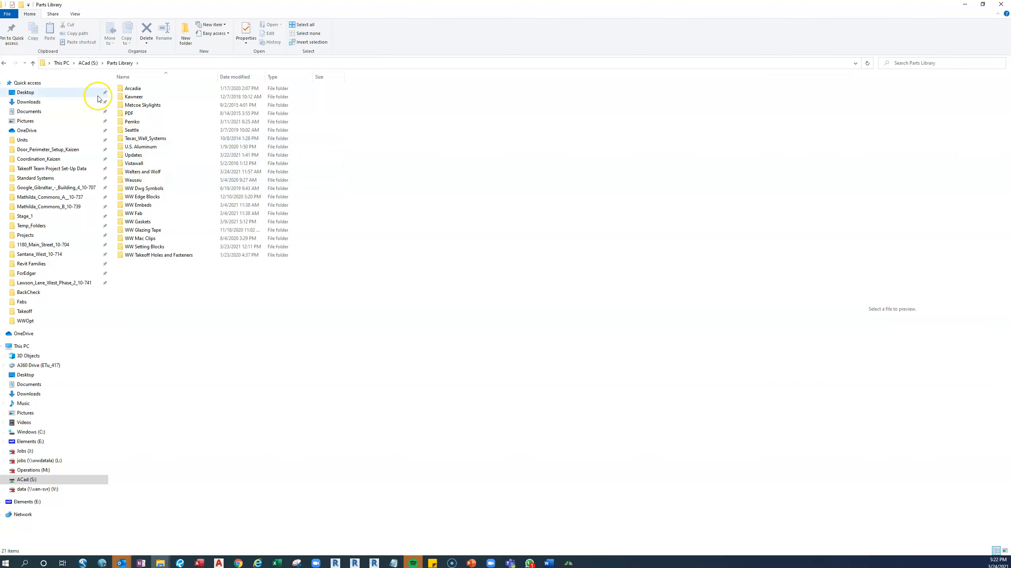
{"action": "left_click", "coordinate": [6, 63]}
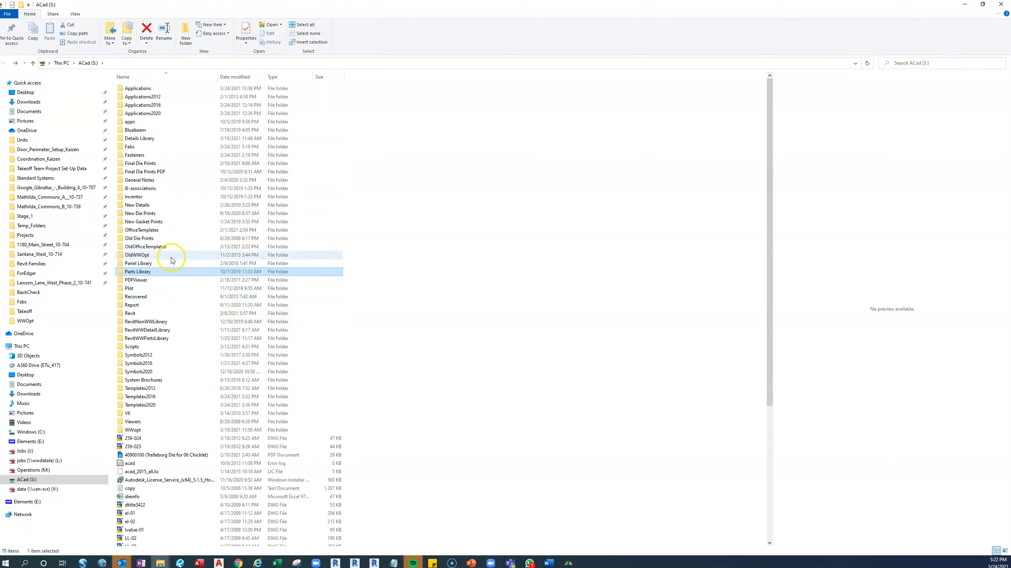
{"action": "left_click", "coordinate": [149, 138]}
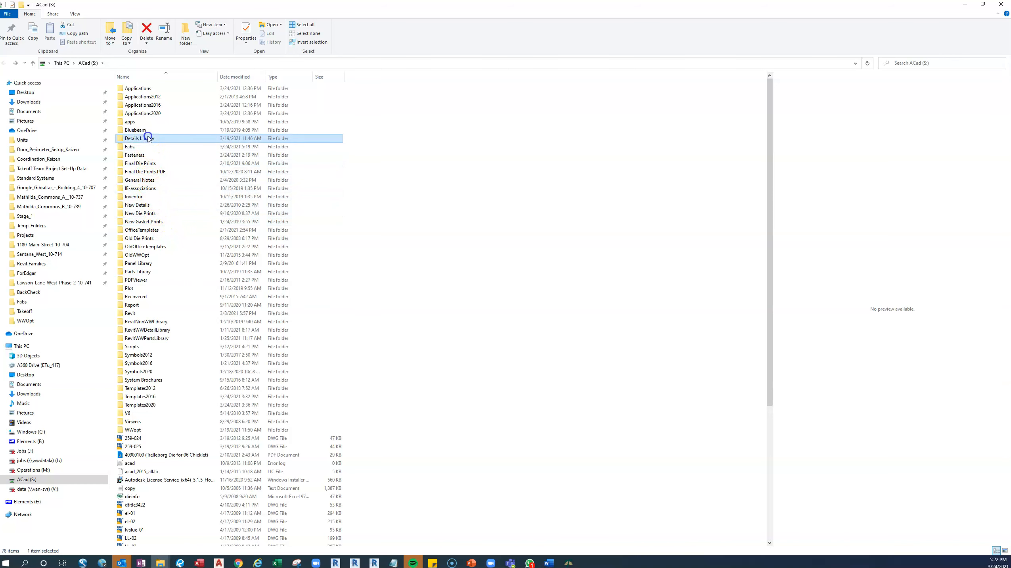
{"action": "double_click", "coordinate": [147, 137]}
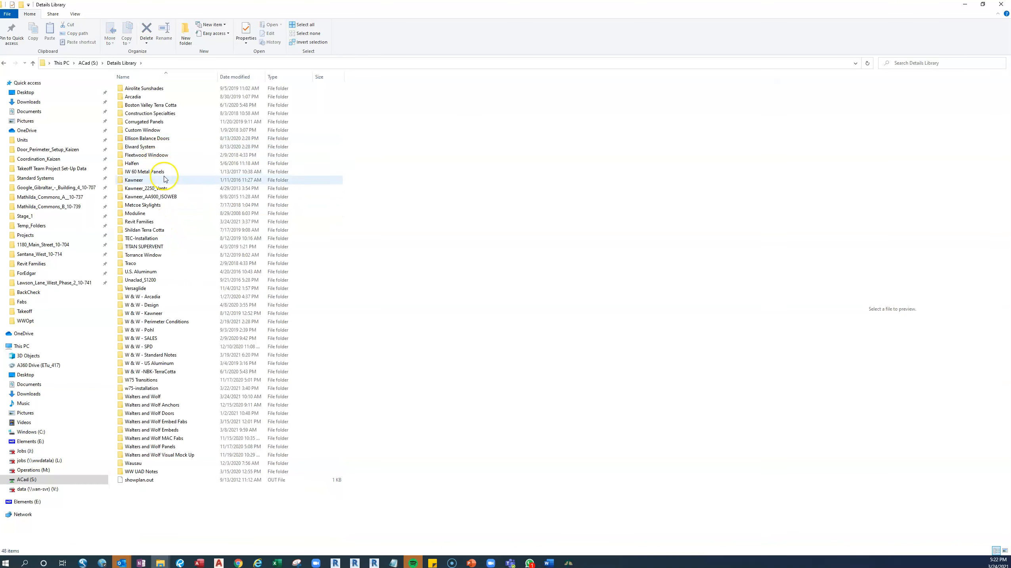
Open the Revit Families folder in the Details Library and locate the S-W75-4113 drawing files.
{"action": "left_click", "coordinate": [154, 222]}
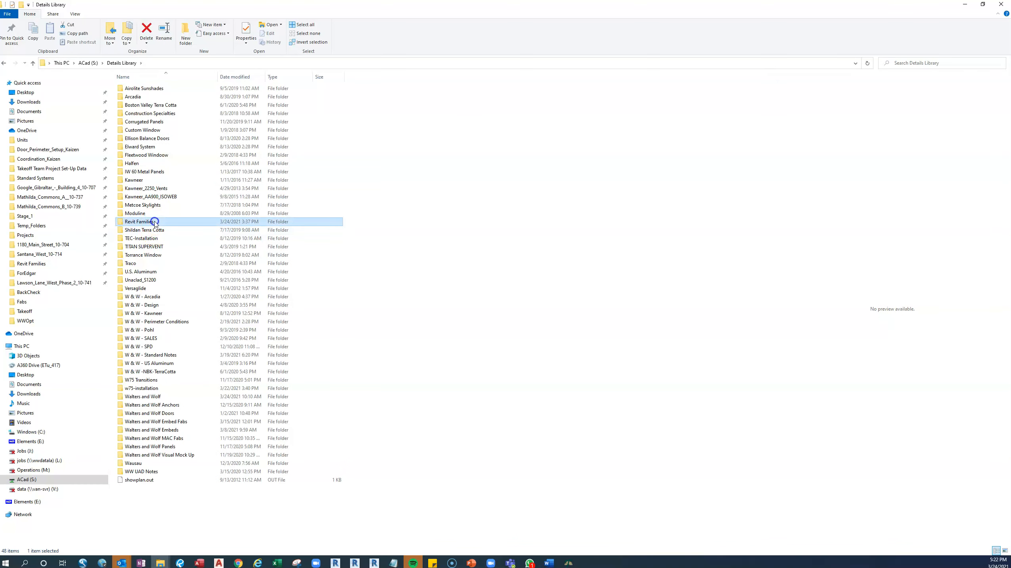
{"action": "double_click", "coordinate": [155, 222]}
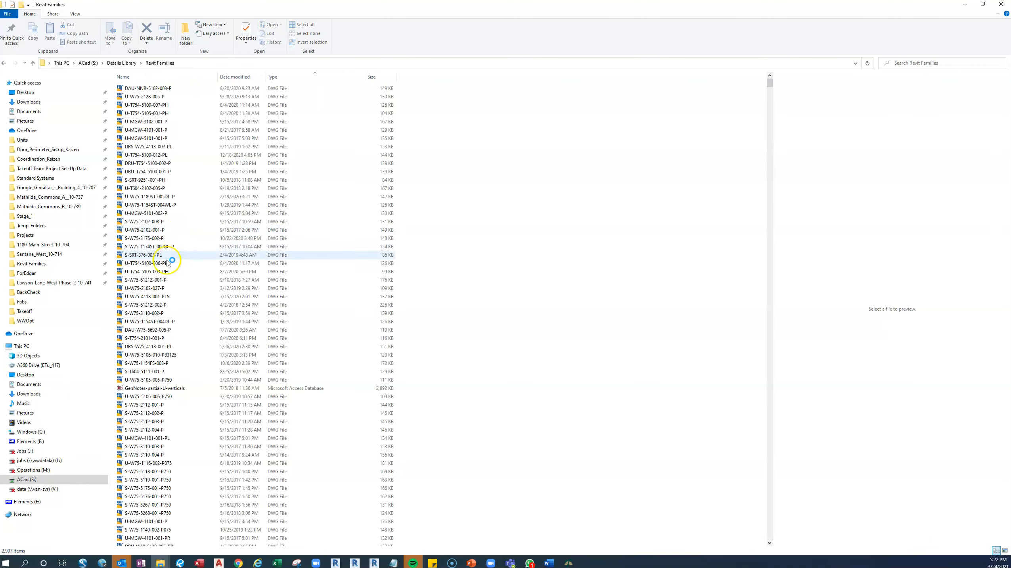
{"action": "left_click", "coordinate": [148, 271]}
{"action": "left_click", "coordinate": [165, 346]}
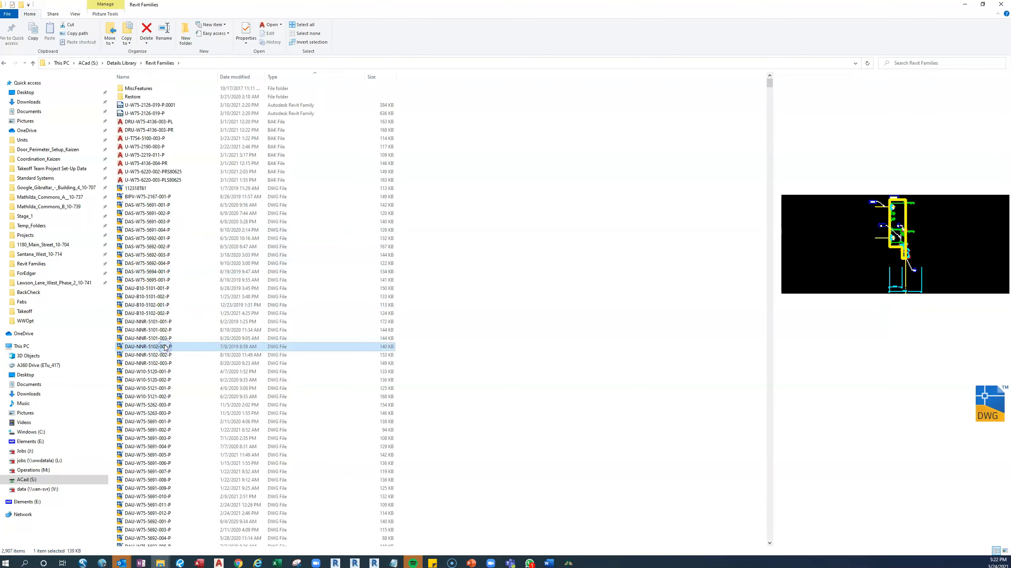
{"action": "type", "text": "s-w7"}
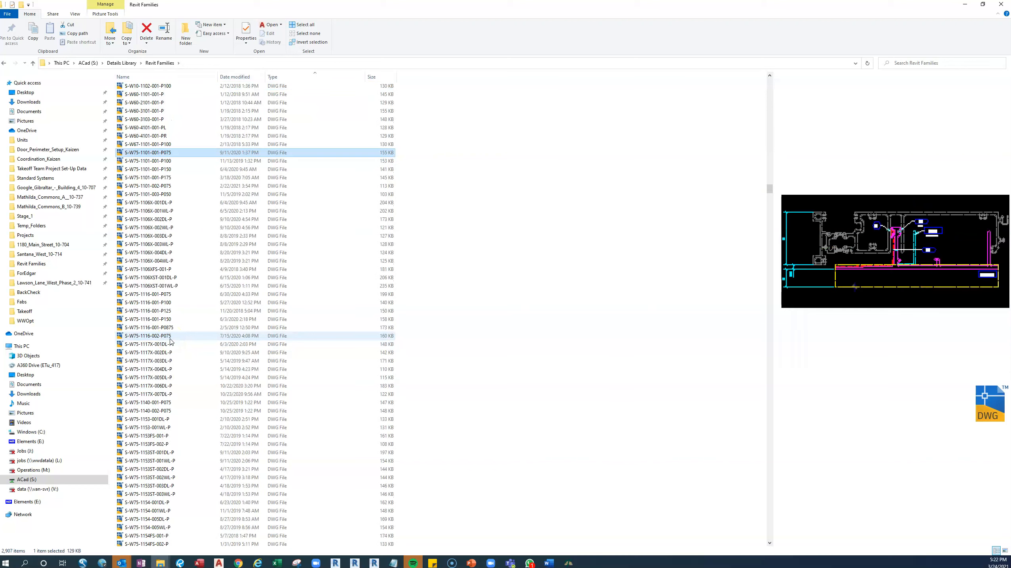
{"action": "type", "text": "5-4113"}
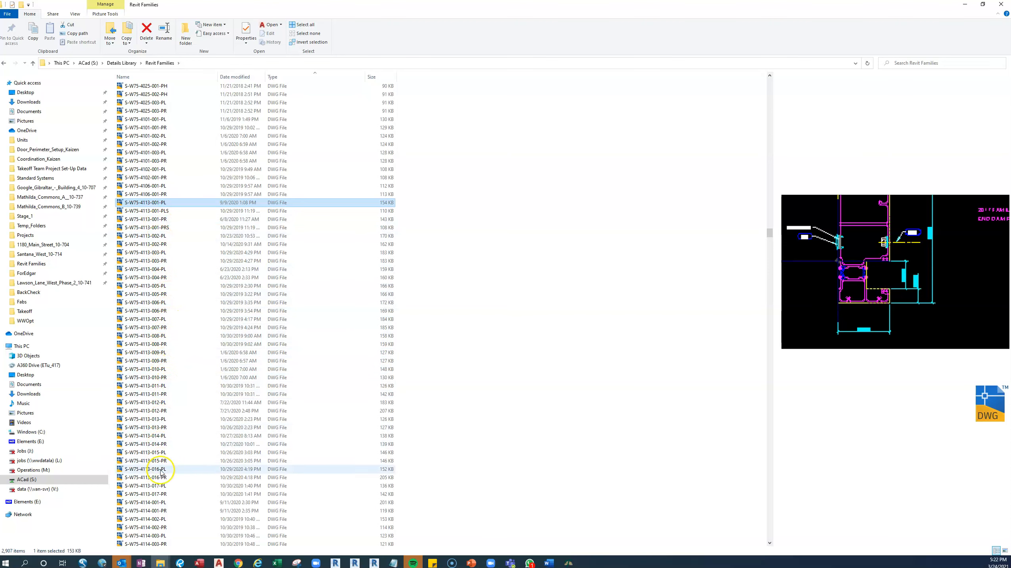
Switch to the Excel intersection report and fill the S-W75-4113-001-PR1 cell (A21) with green.
{"action": "left_click", "coordinate": [278, 562]}
{"action": "double_click", "coordinate": [131, 343]}
{"action": "left_click", "coordinate": [140, 345]}
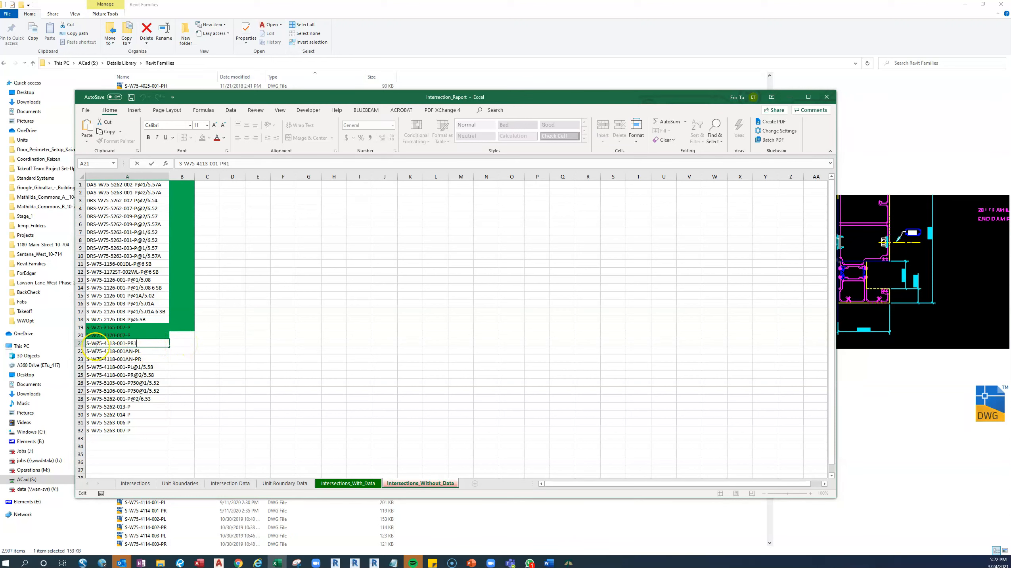
{"action": "left_click", "coordinate": [82, 344]}
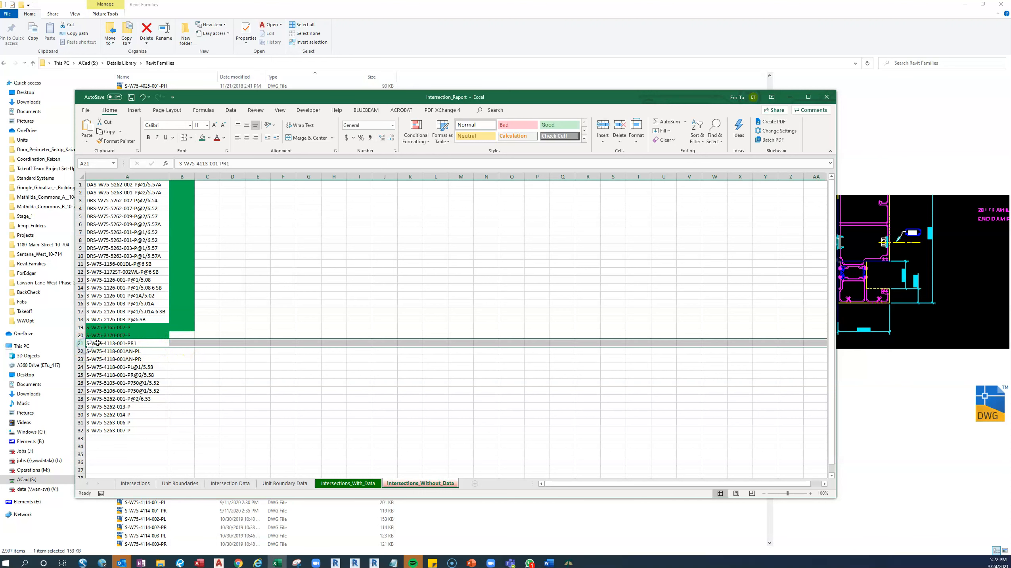
{"action": "left_click", "coordinate": [98, 343]}
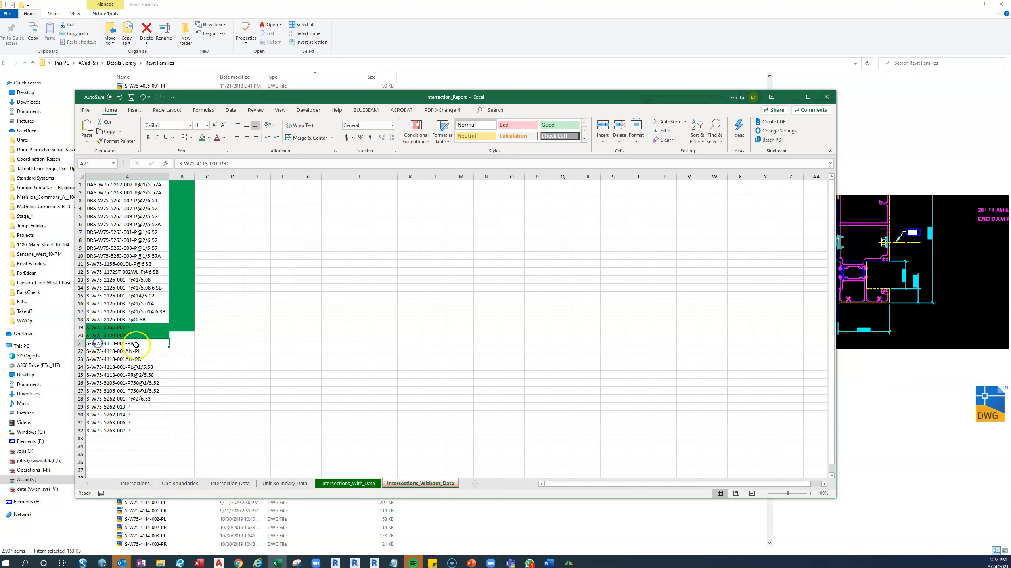
{"action": "left_click", "coordinate": [202, 138]}
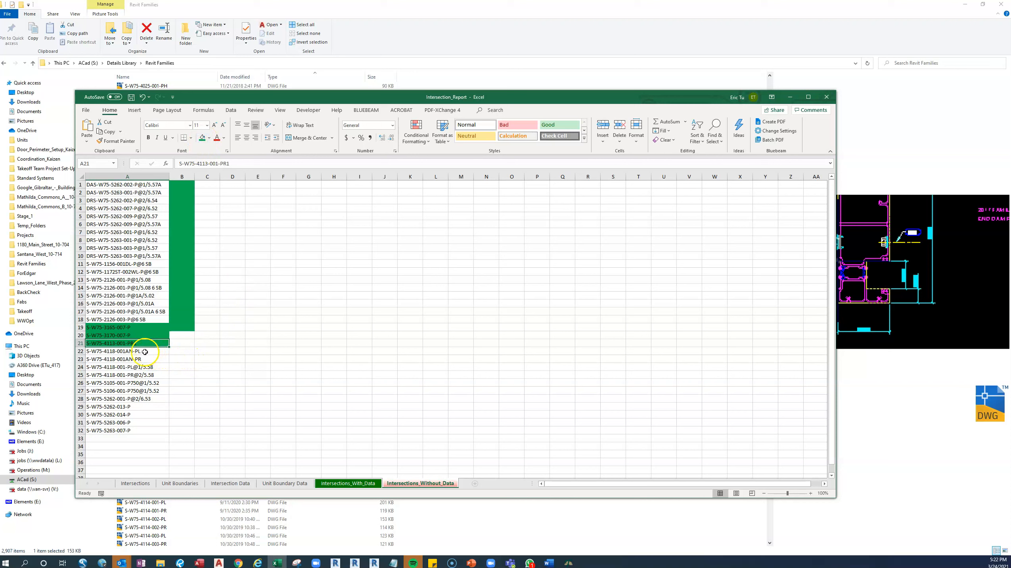
Select the S-W75-4118-001AN-PL and -PR rows, then look through the Revit Families folder for the S-W75-4118 drawings.
{"action": "left_click", "coordinate": [82, 351]}
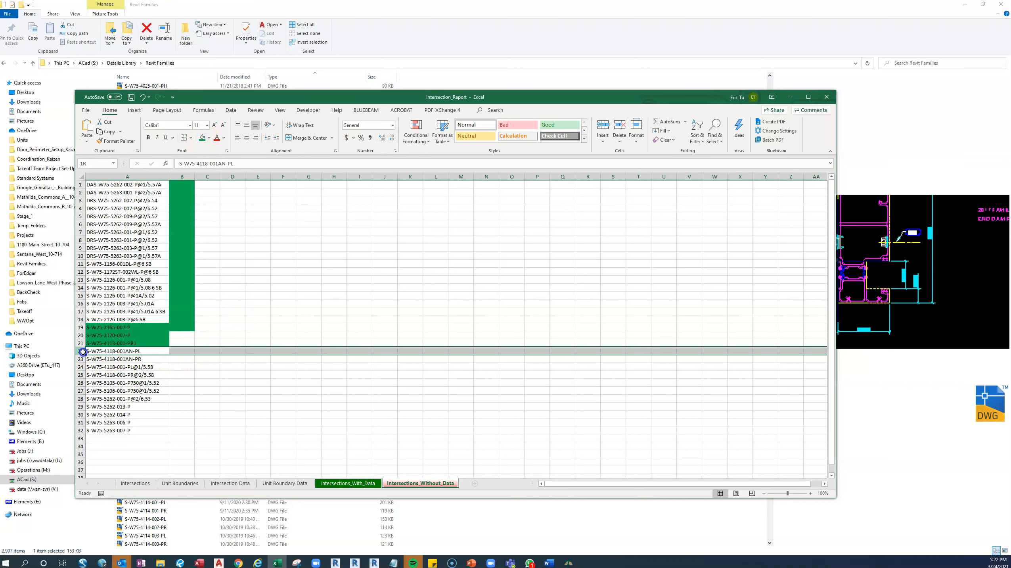
{"action": "left_click_drag", "start_coordinate": [83, 351], "coordinate": [81, 359]}
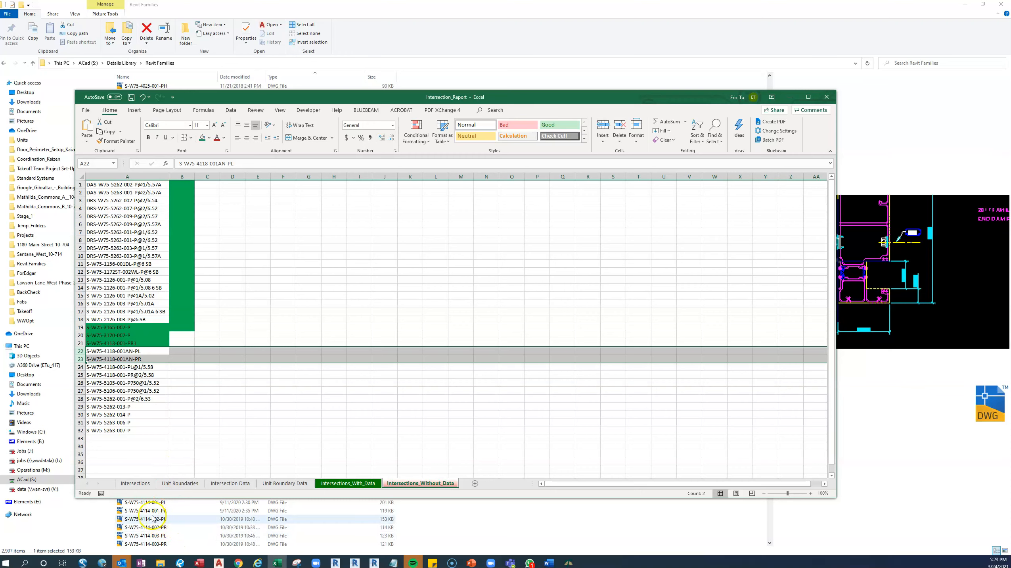
{"action": "left_click", "coordinate": [171, 520]}
{"action": "left_click", "coordinate": [161, 527]}
{"action": "scroll", "coordinate": [182, 467], "scroll_direction": "down", "scroll_amount": 15}
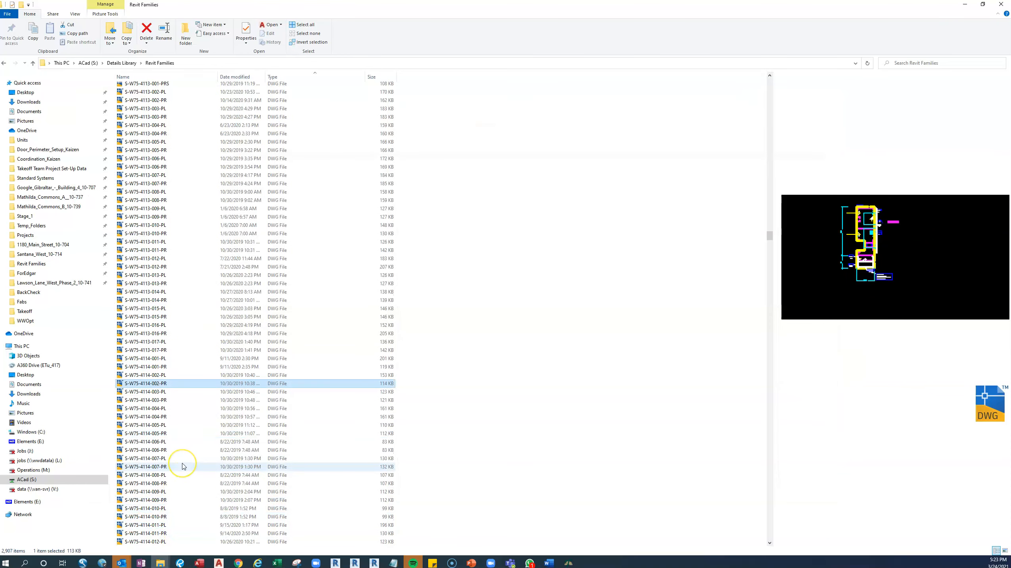
{"action": "scroll", "coordinate": [184, 438], "scroll_direction": "up", "scroll_amount": 2}
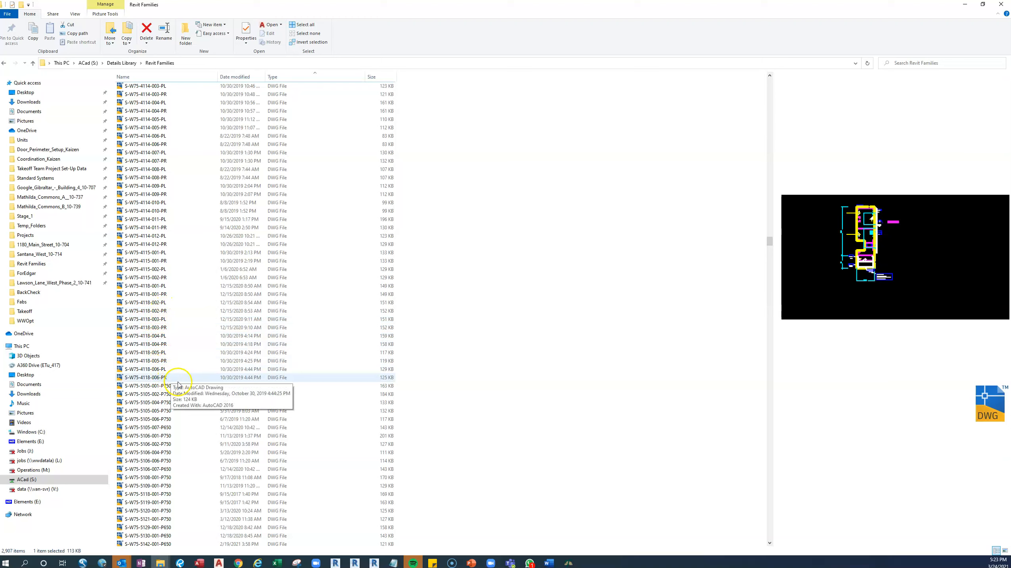
Switch to Bluebeam, check the part name against the Excel report, and search the current document for S-W75-4118-001AN.
{"action": "left_click", "coordinate": [180, 562]}
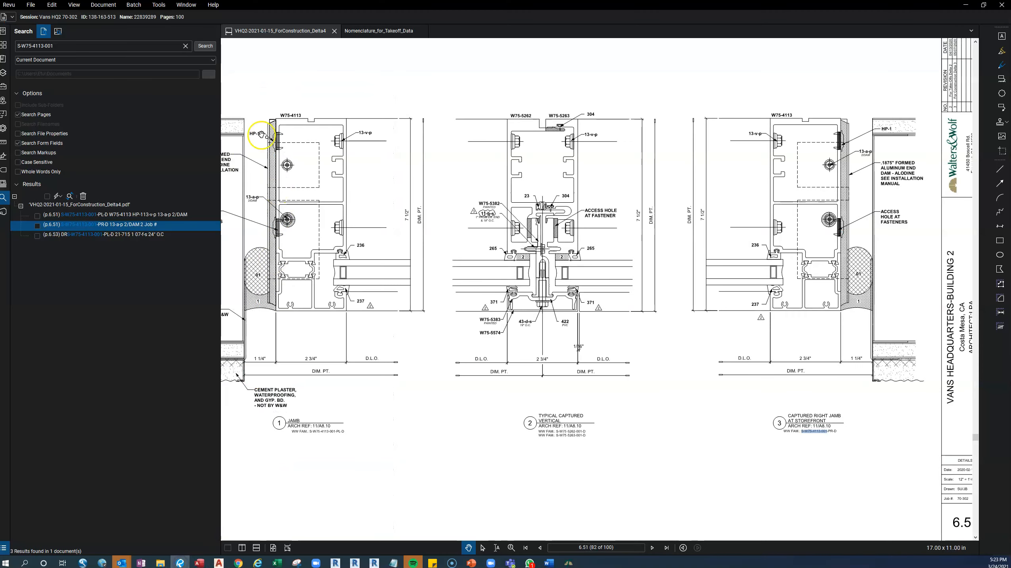
{"action": "triple_click", "coordinate": [51, 46]}
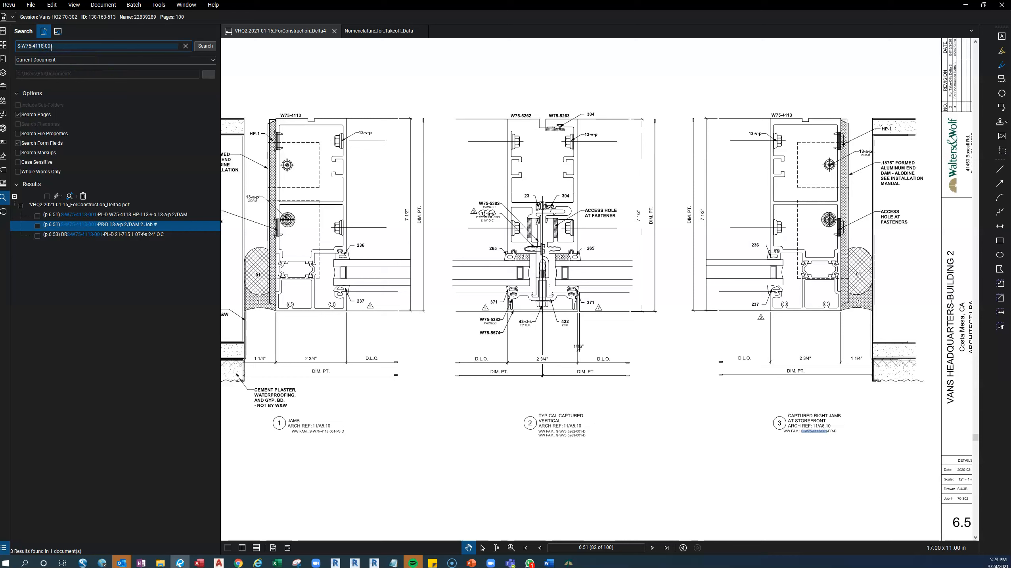
{"action": "left_click", "coordinate": [69, 48]}
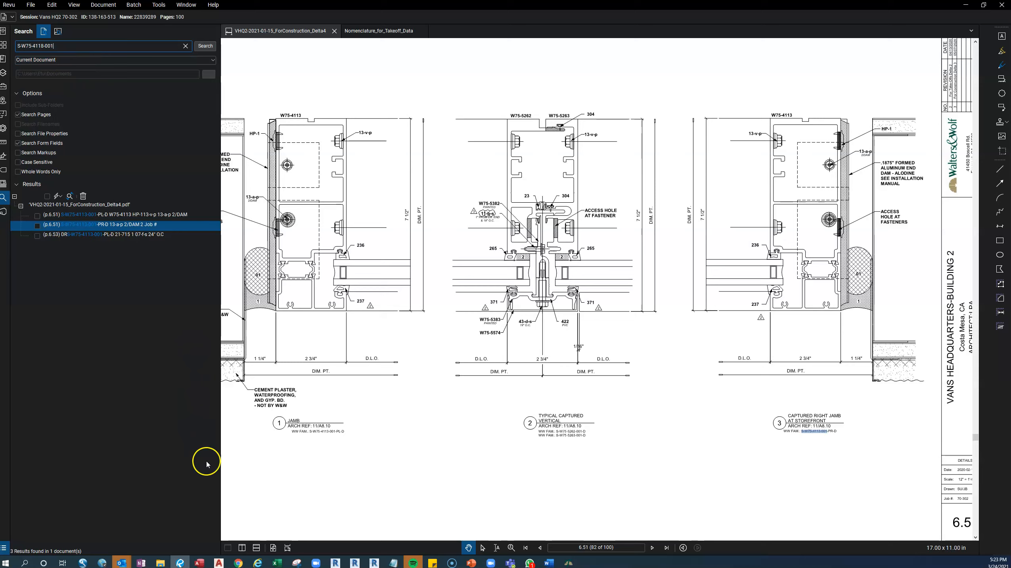
{"action": "left_click", "coordinate": [280, 563]}
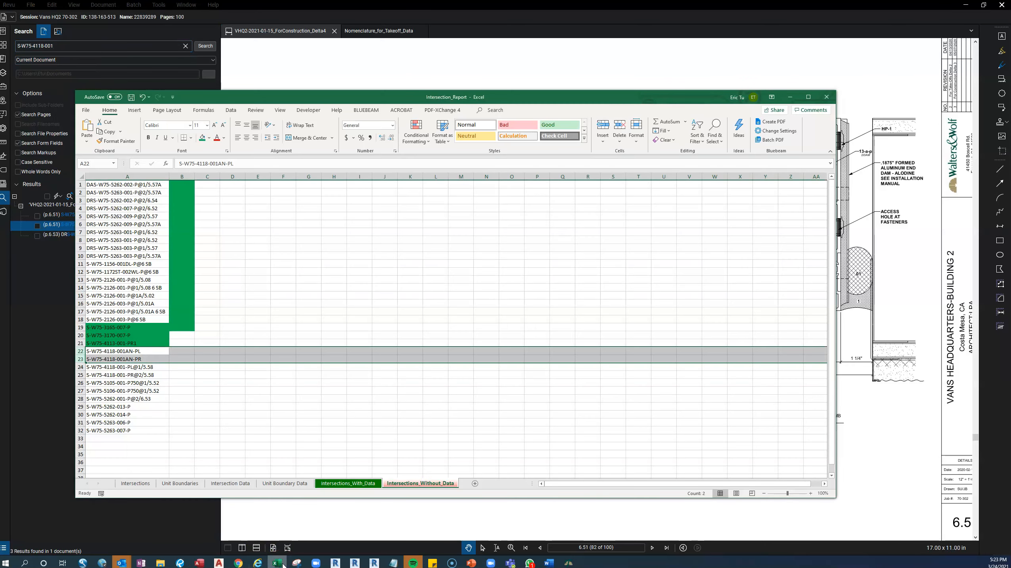
{"action": "left_click", "coordinate": [278, 563]}
{"action": "triple_click", "coordinate": [68, 46]}
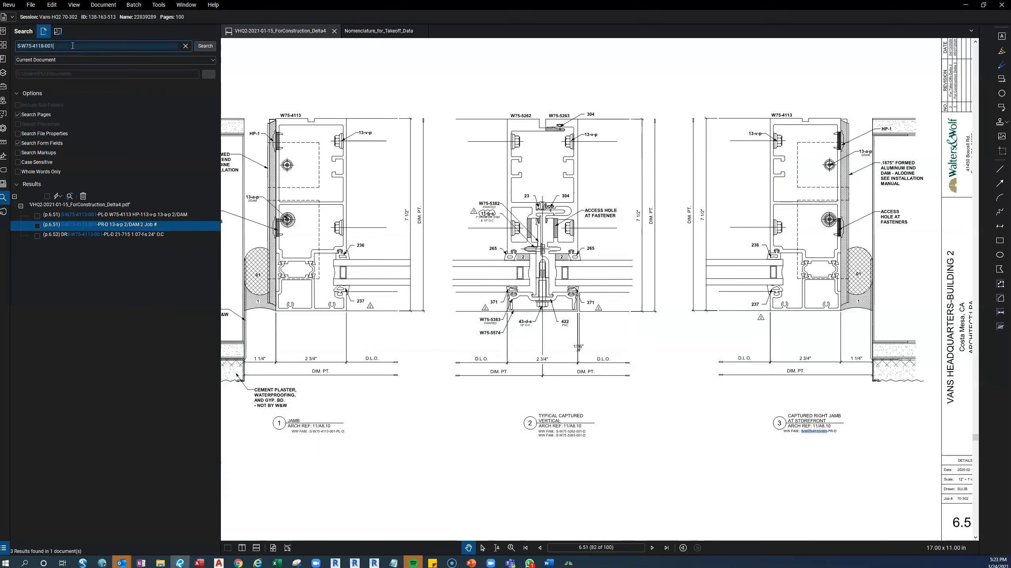
{"action": "key", "text": "Return"}
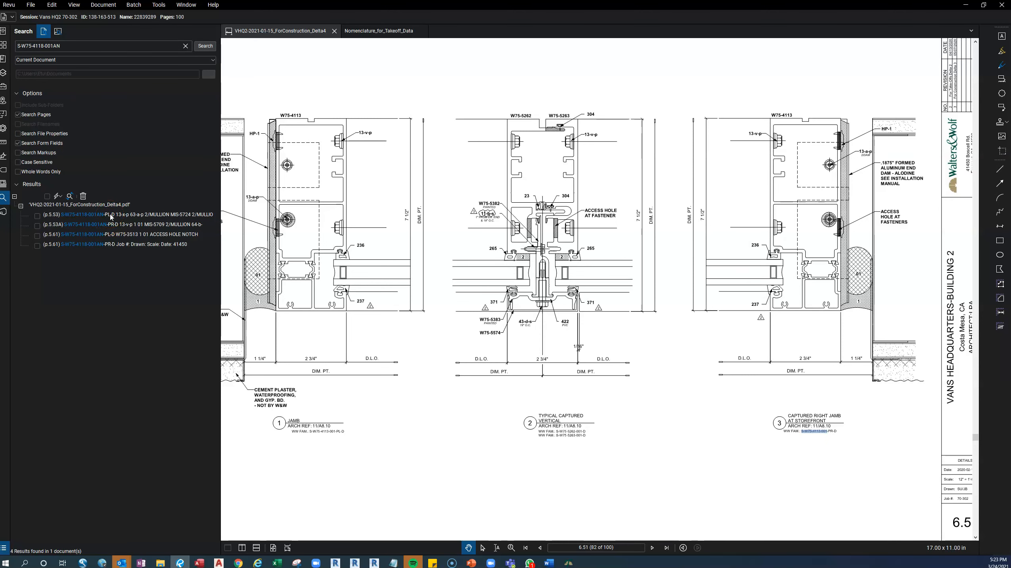
Examine the S-W75-4118-001AN search results on pages 5.53, 5.53A and 5.61.
{"action": "left_click", "coordinate": [111, 217]}
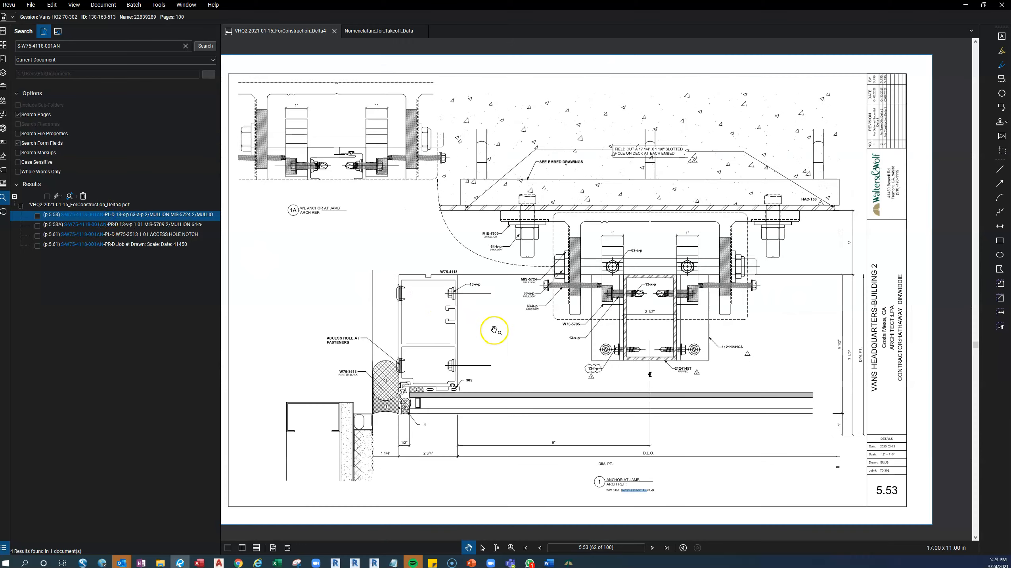
{"action": "left_click_drag", "start_coordinate": [510, 343], "coordinate": [484, 323]}
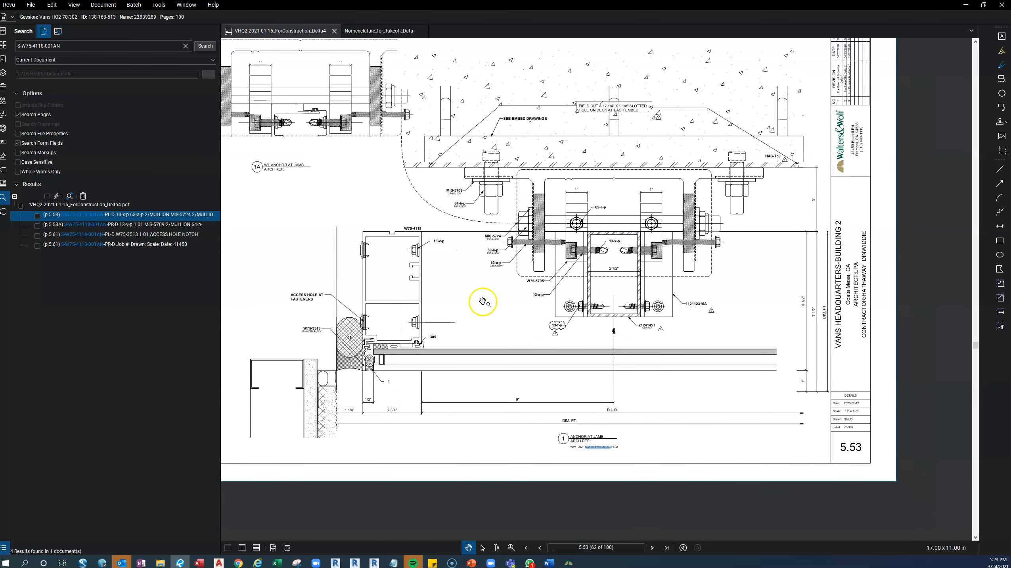
{"action": "left_click", "coordinate": [93, 224]}
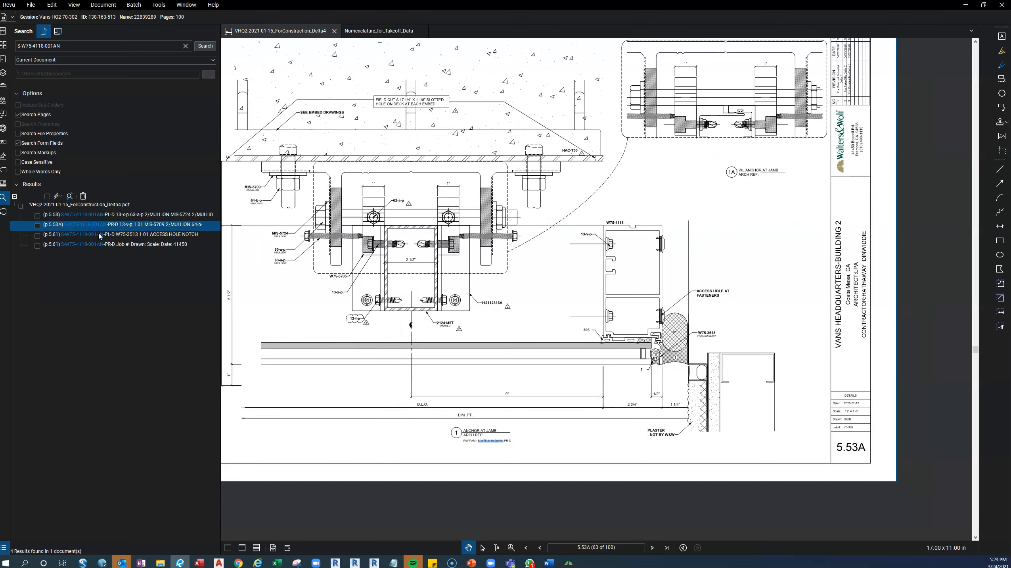
{"action": "left_click", "coordinate": [100, 235]}
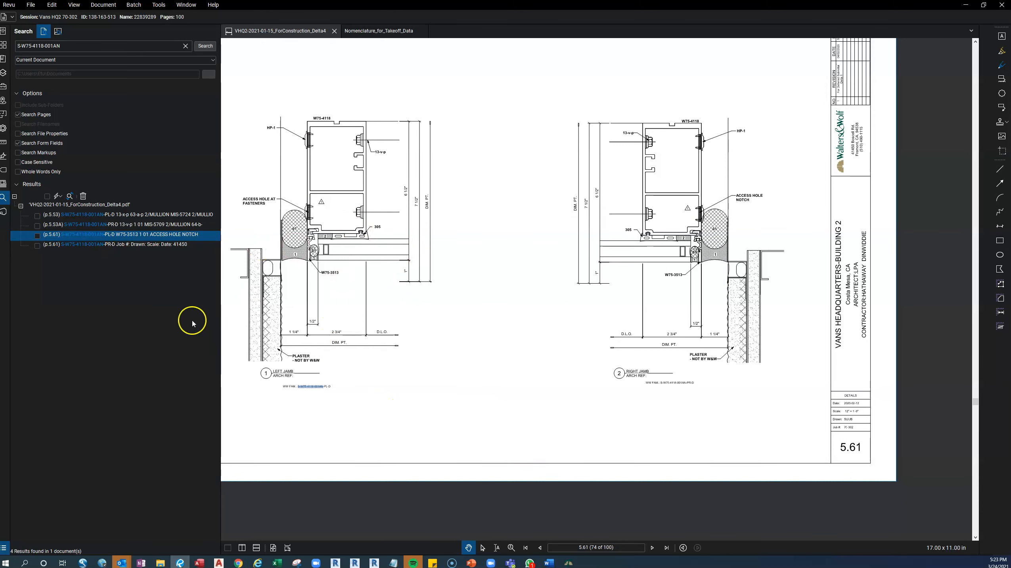
Split the drawing set into two side-by-side views and reopen the document search for the second view.
{"action": "left_click", "coordinate": [220, 323]}
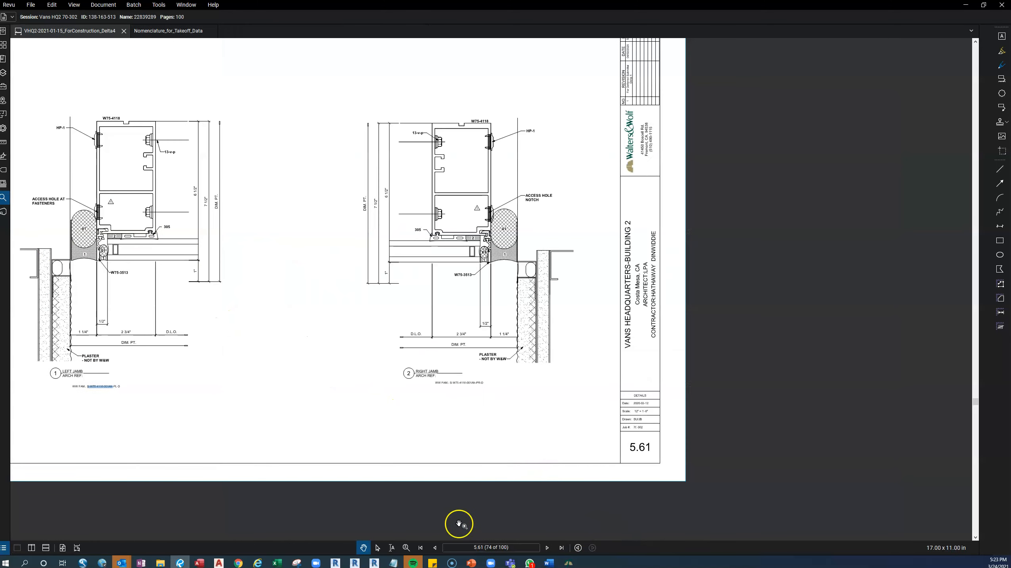
{"action": "left_click", "coordinate": [36, 551]}
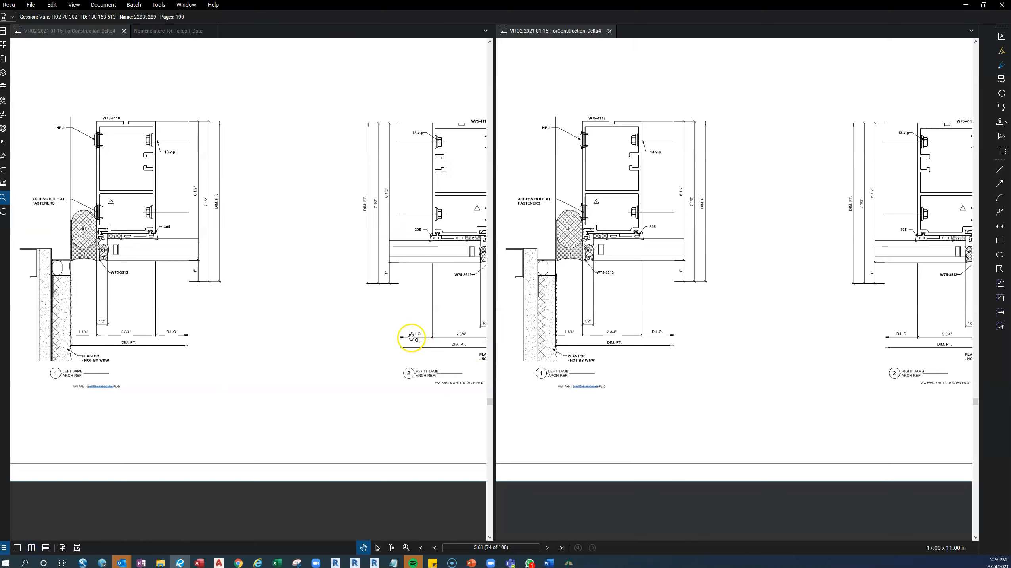
{"action": "left_click", "coordinate": [712, 396]}
{"action": "left_click", "coordinate": [614, 414]}
{"action": "key", "text": "ctrl+f"}
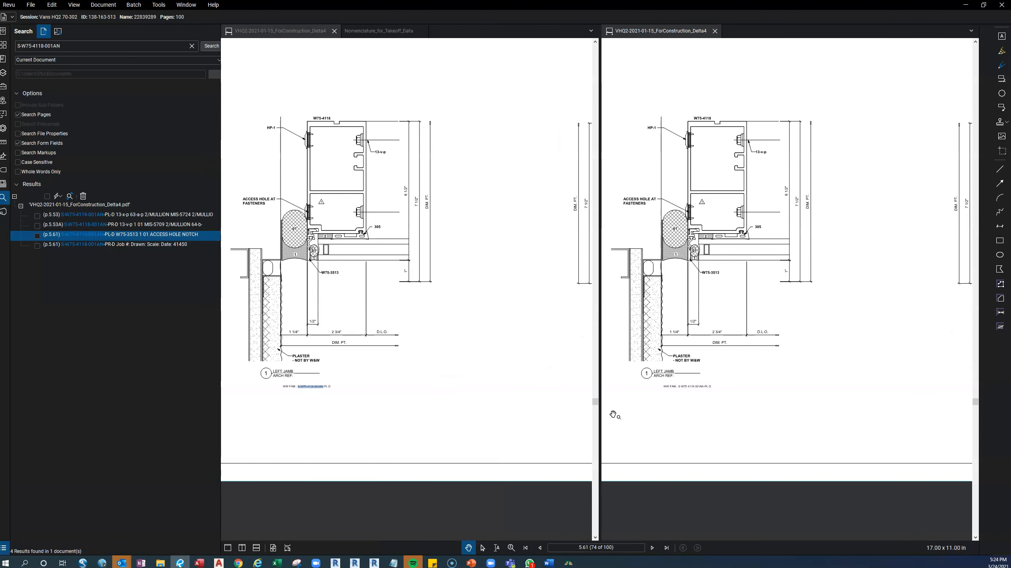
Shorten the search text to S-W75-4118-001 and search the current document for it.
{"action": "left_click", "coordinate": [71, 48]}
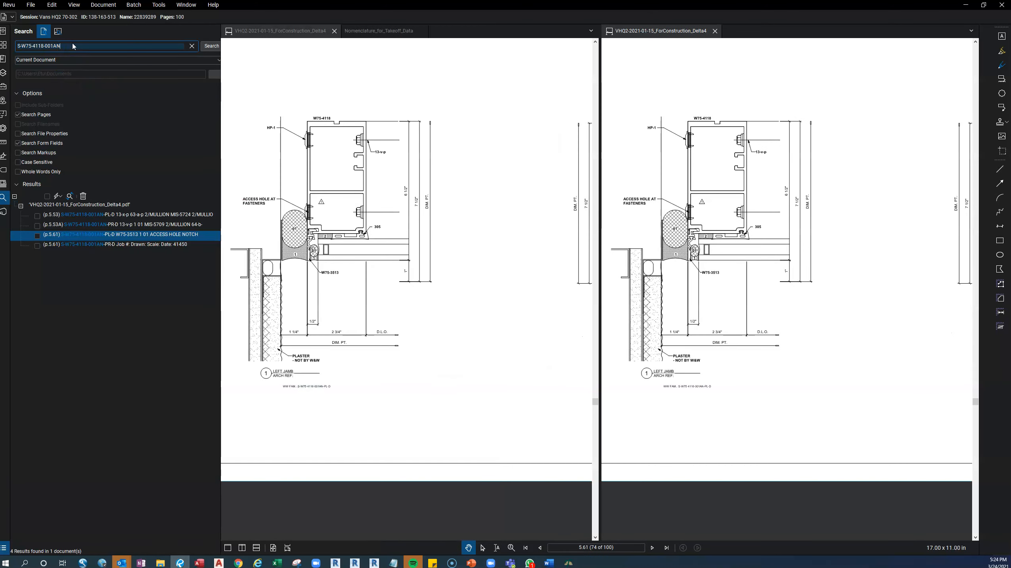
{"action": "key", "text": "BackSpace"}
{"action": "key", "text": "Return"}
{"action": "left_click", "coordinate": [205, 46]}
{"action": "left_click", "coordinate": [123, 47]}
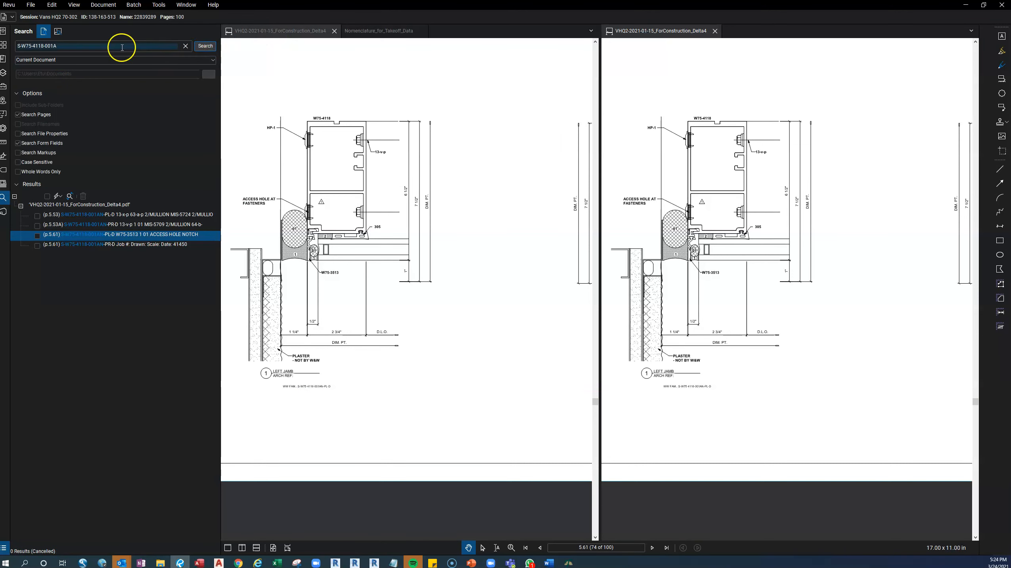
{"action": "key", "text": "Return"}
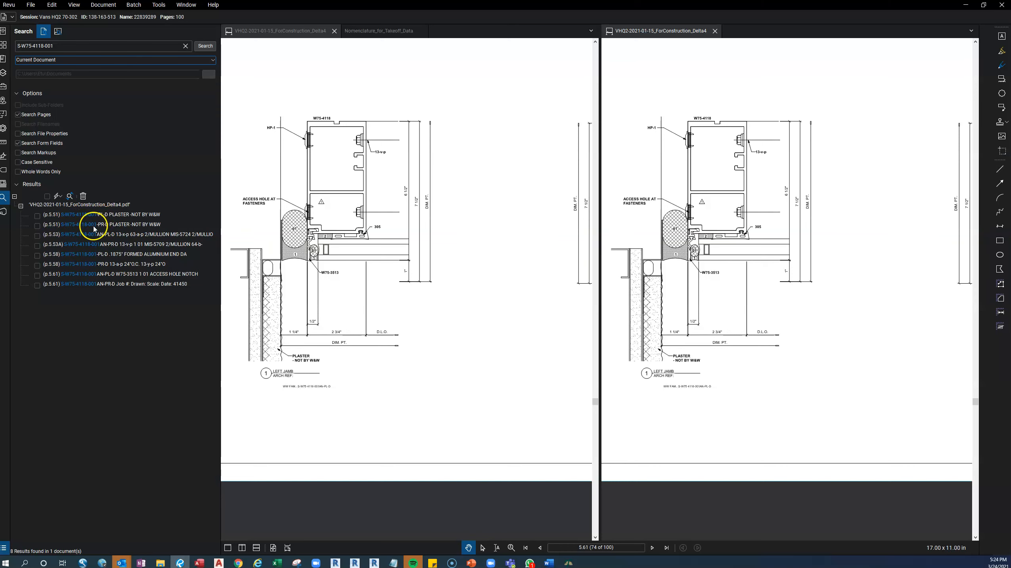
Open the S-W75-4118-001-PL-D result on page 5.51 and examine the left jamb detail and its WW FAM label.
{"action": "left_click", "coordinate": [97, 215]}
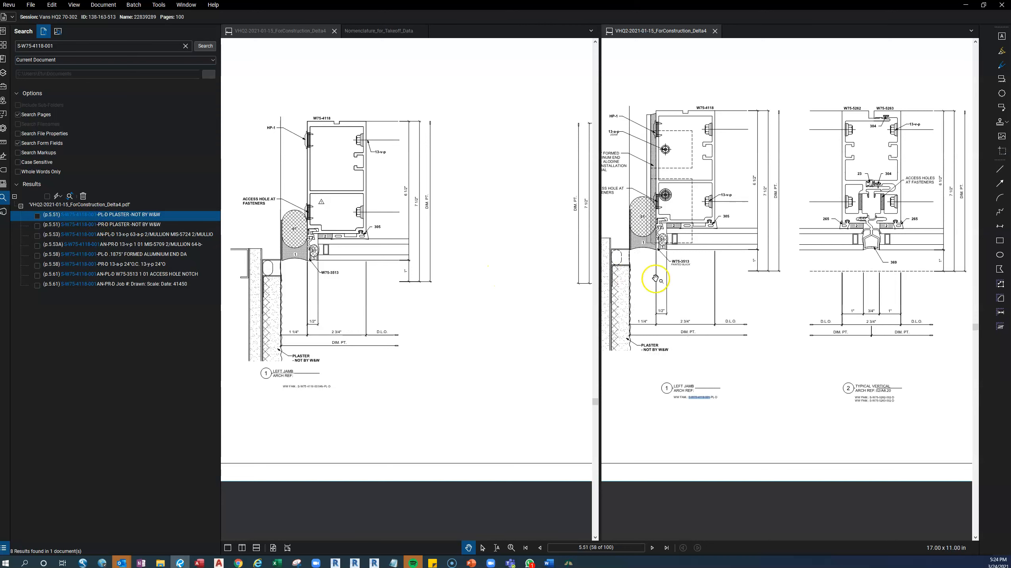
{"action": "scroll", "coordinate": [733, 295], "scroll_direction": "down", "scroll_amount": 2}
{"action": "scroll", "coordinate": [732, 295], "scroll_direction": "down", "scroll_amount": 2}
{"action": "left_click_drag", "start_coordinate": [829, 311], "coordinate": [812, 309]}
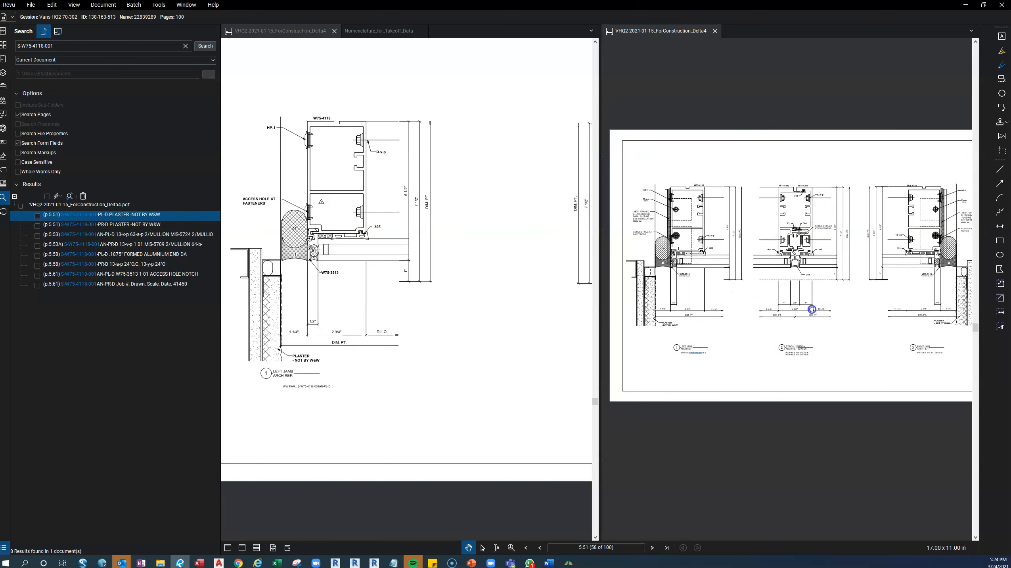
{"action": "scroll", "coordinate": [922, 362], "scroll_direction": "up", "scroll_amount": 2}
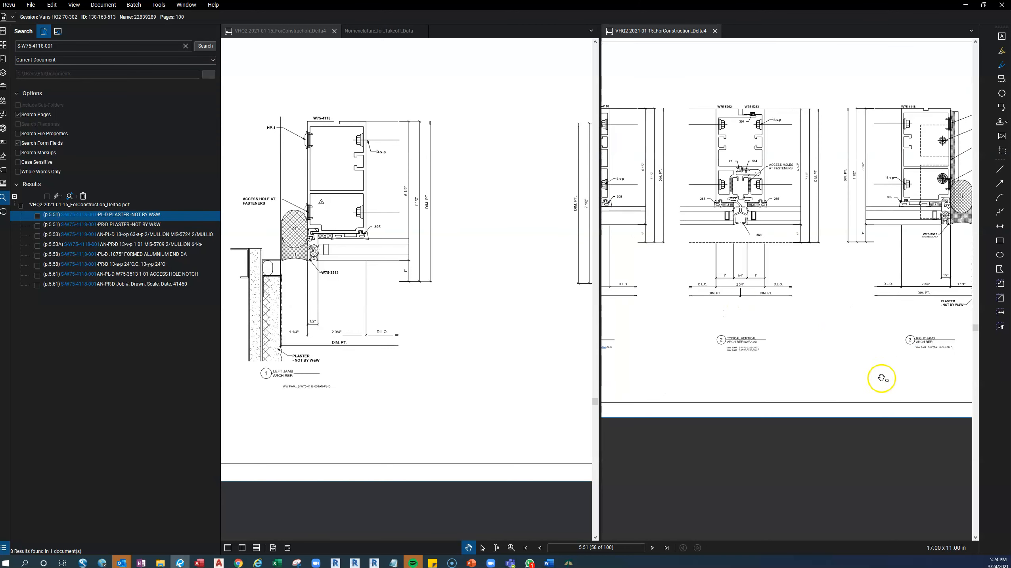
{"action": "left_click_drag", "start_coordinate": [880, 378], "coordinate": [913, 371]}
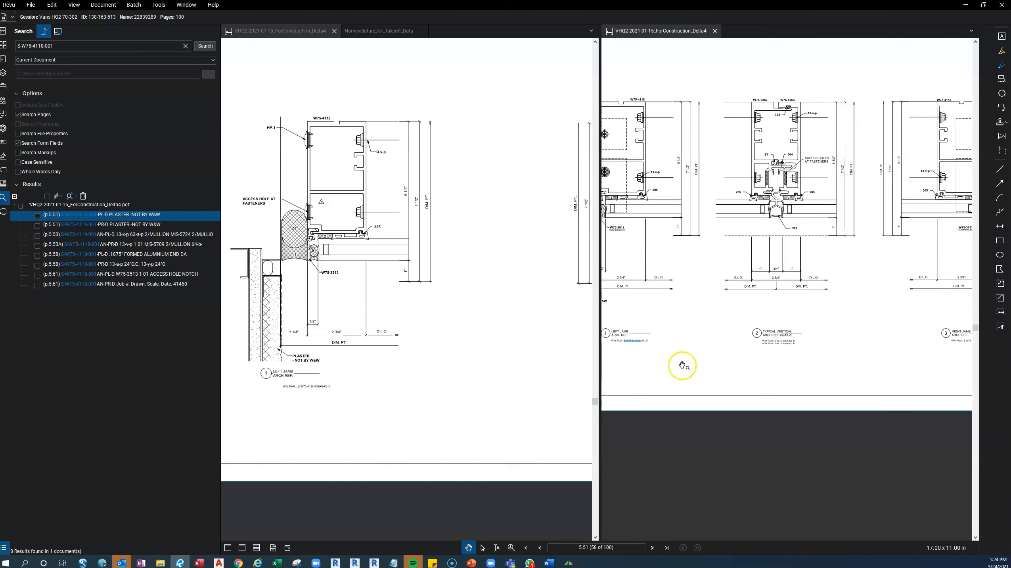
{"action": "left_click_drag", "start_coordinate": [679, 363], "coordinate": [709, 359]}
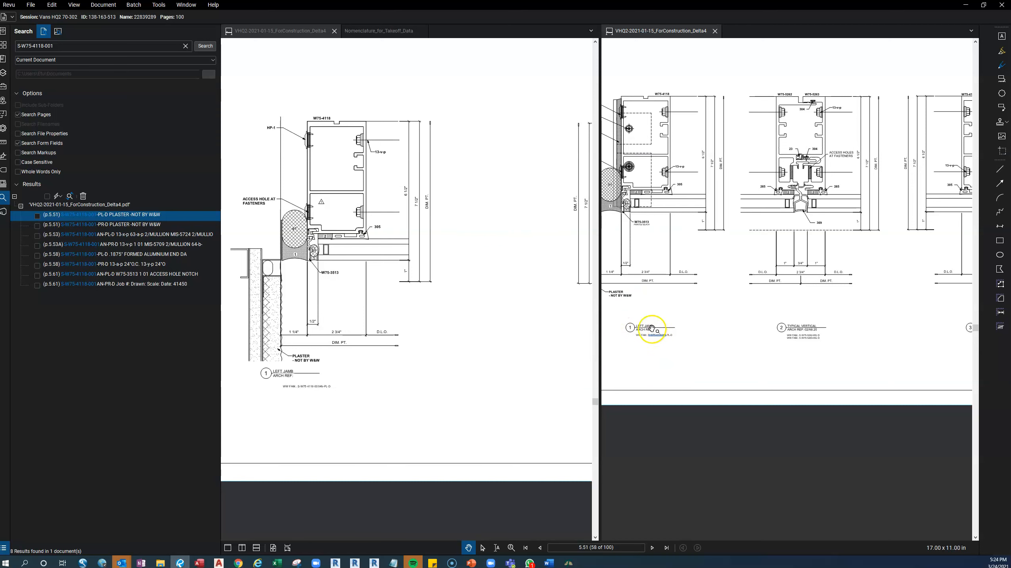
{"action": "scroll", "coordinate": [652, 328], "scroll_direction": "up", "scroll_amount": 5}
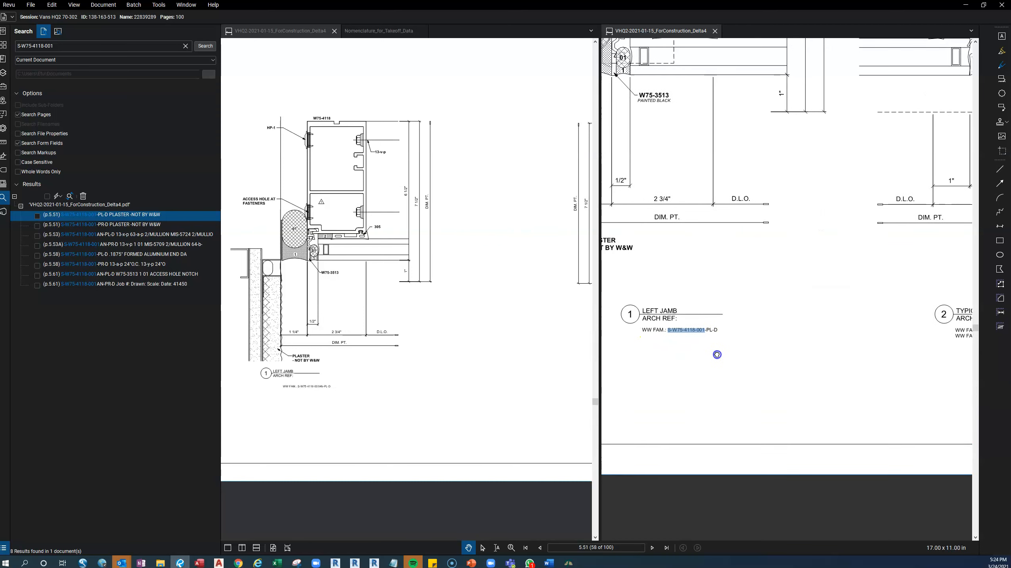
Compare the S-W75-4118-001AN left jamb detail on page 5.61 with the S-W75-4118-001 left jamb detail on page 5.51.
{"action": "left_click", "coordinate": [388, 386]}
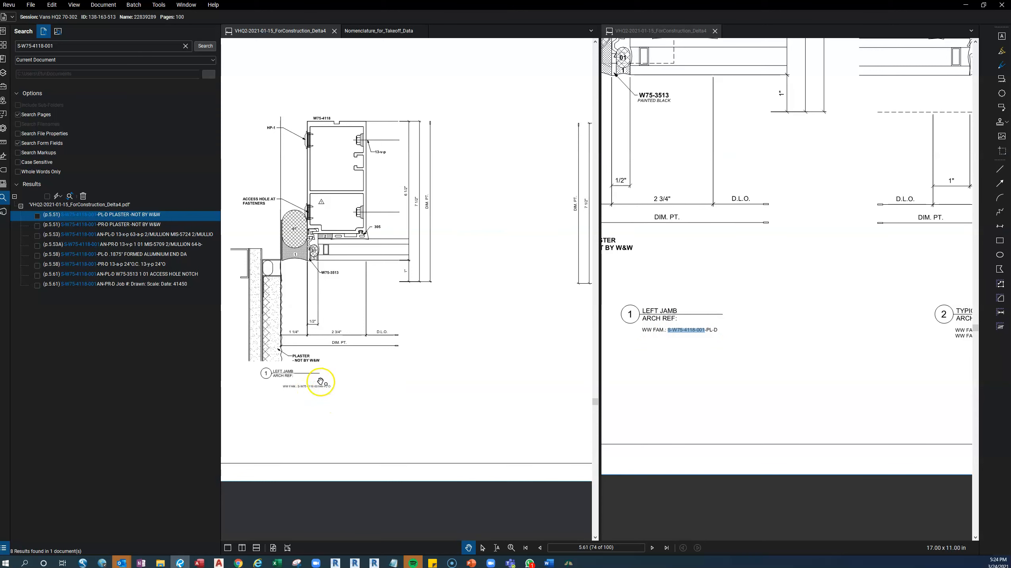
{"action": "scroll", "coordinate": [320, 382], "scroll_direction": "up", "scroll_amount": 3}
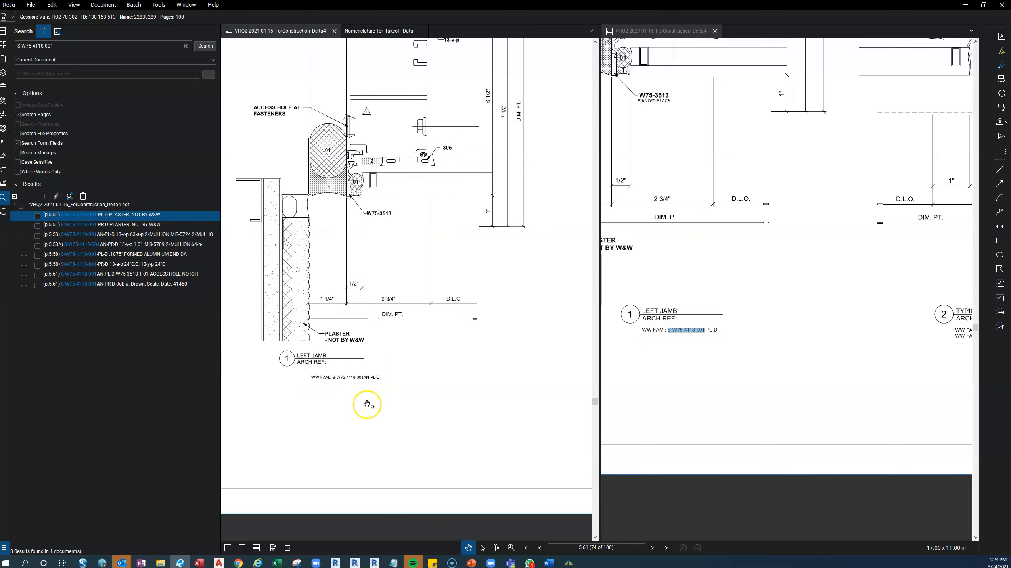
{"action": "left_click_drag", "start_coordinate": [443, 366], "coordinate": [452, 443]}
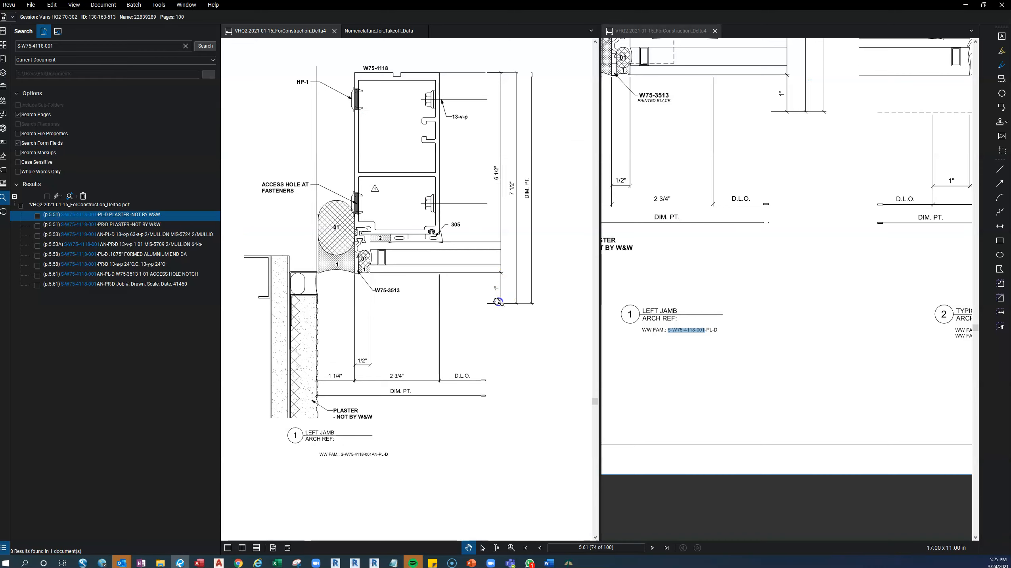
{"action": "left_click_drag", "start_coordinate": [508, 282], "coordinate": [478, 359]}
{"action": "mouse_move", "coordinate": [772, 259]}
{"action": "left_mouse_down"}
{"action": "mouse_move", "coordinate": [790, 472]}
{"action": "mouse_move", "coordinate": [815, 536]}
{"action": "left_mouse_up"}
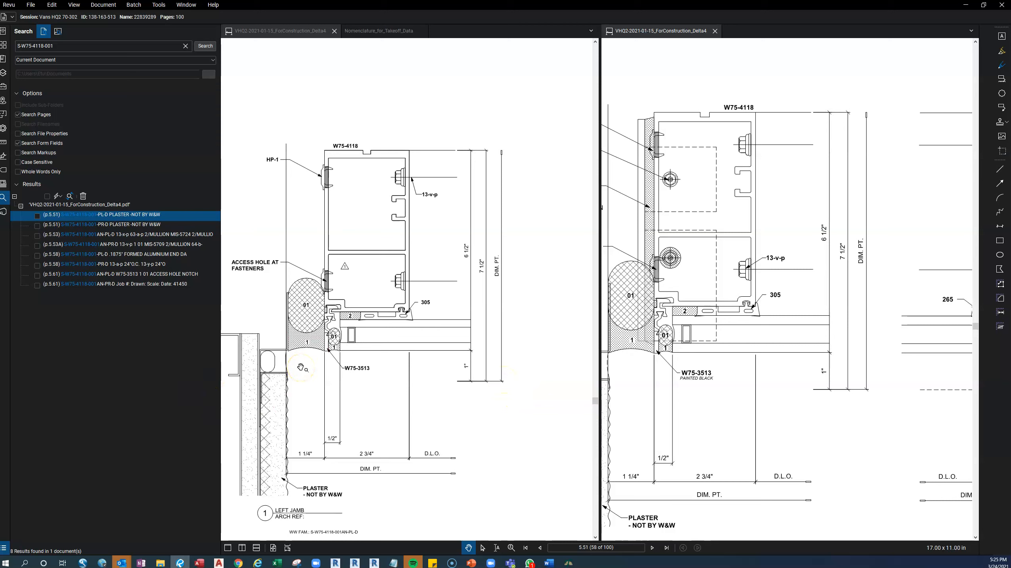
Switch to AutoCAD's project details and duplicate the S-W75-4118-001-PR and S-W75-4118-001-PL detail rows at the end of the list.
{"action": "mouse_move", "coordinate": [220, 563]}
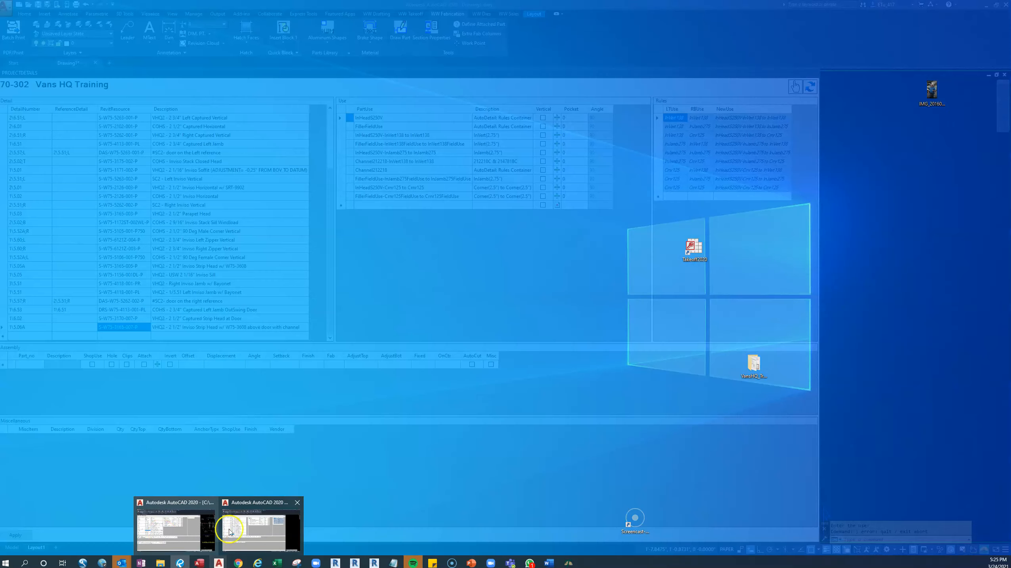
{"action": "left_click", "coordinate": [230, 531]}
{"action": "left_click", "coordinate": [123, 335]}
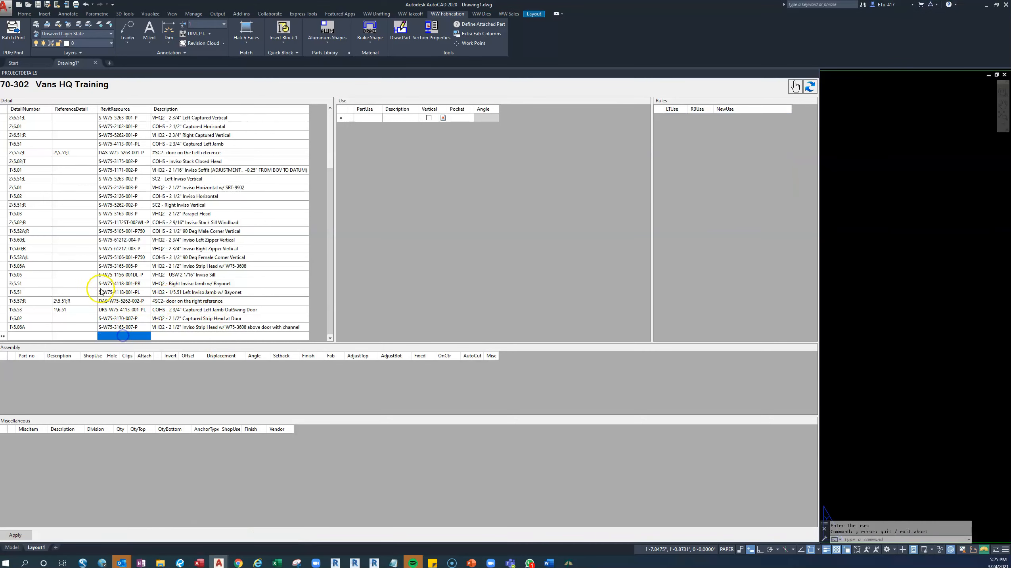
{"action": "left_click", "coordinate": [115, 283]}
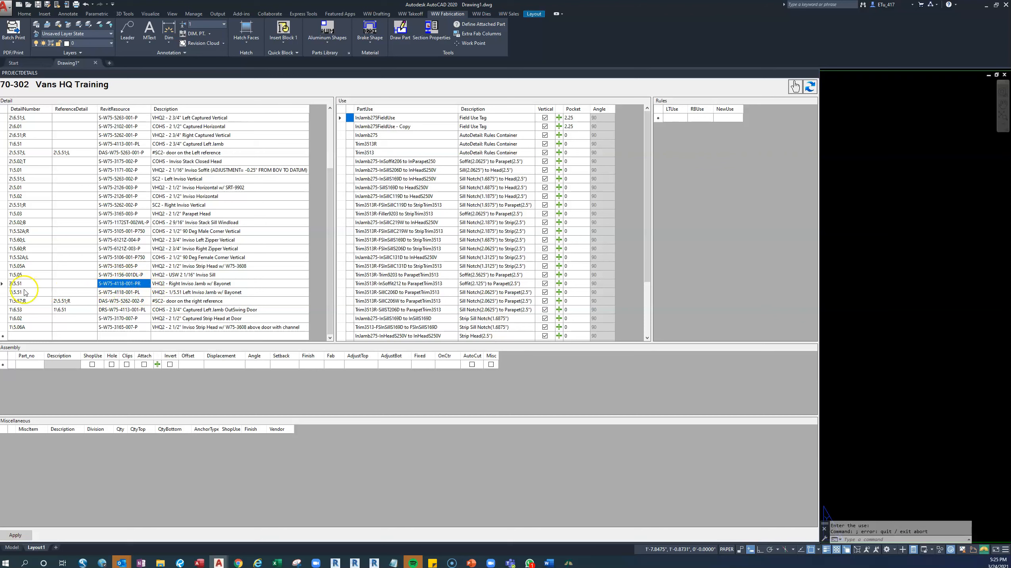
{"action": "left_click", "coordinate": [3, 283]}
{"action": "left_click", "coordinate": [3, 292], "text": "shift"}
{"action": "right_click", "coordinate": [5, 286]}
{"action": "left_click", "coordinate": [20, 290]}
{"action": "left_click", "coordinate": [3, 335]}
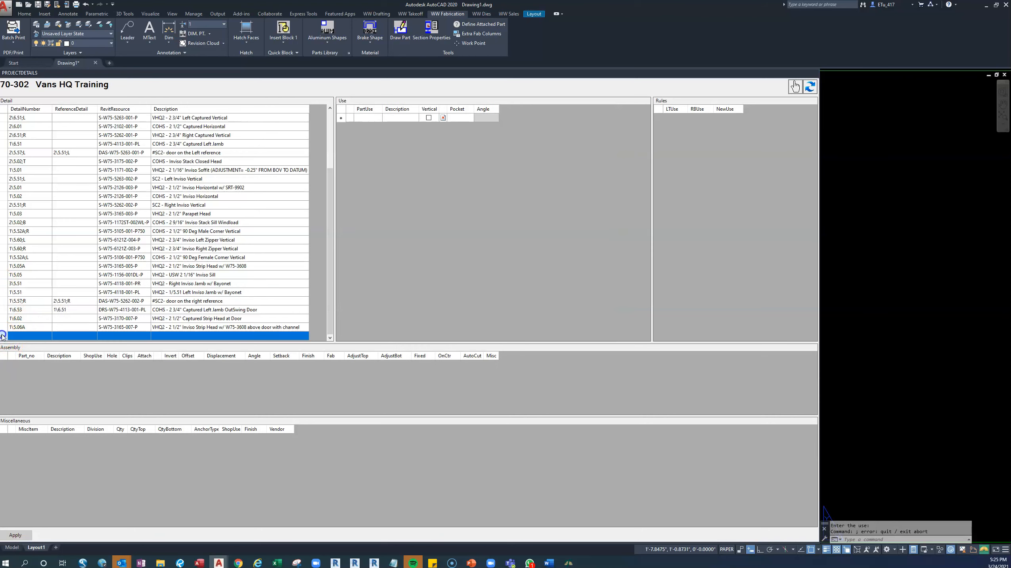
{"action": "right_click", "coordinate": [4, 335]}
{"action": "left_click", "coordinate": [24, 356]}
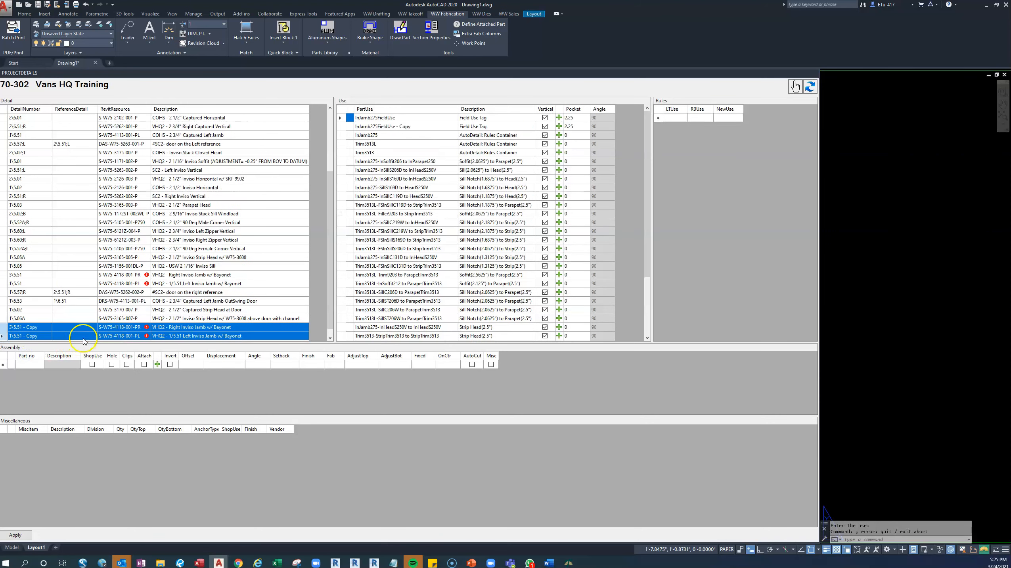
Rename the Revit resources of the two copied rows as S-W75-4118-001AN-PR and S-W75-4118-001AN-PL.
{"action": "left_click", "coordinate": [131, 327]}
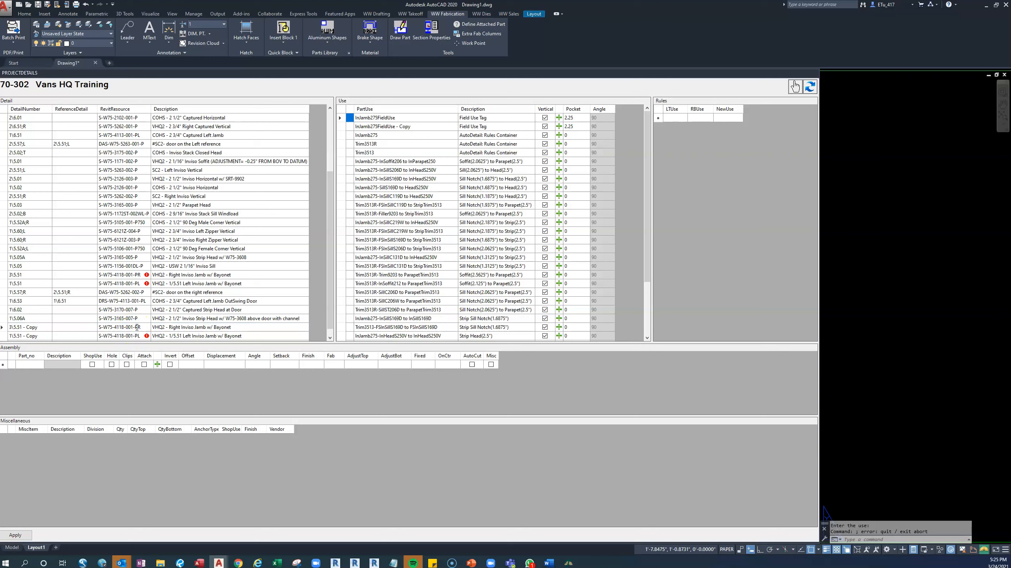
{"action": "left_click", "coordinate": [136, 337]}
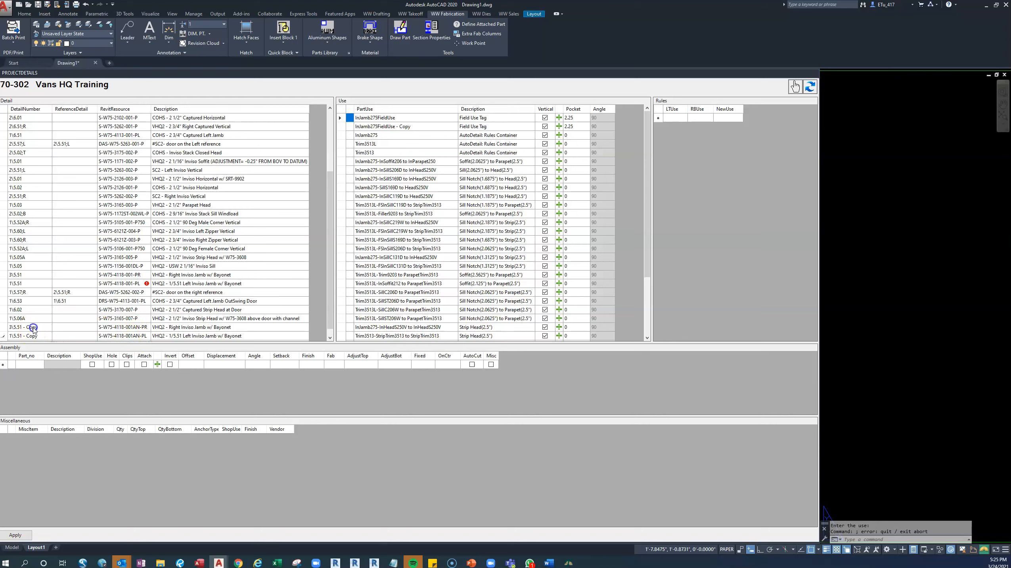
Check the jamb detail numbers on drawing page 5.61, and set the copied rows' detail numbers to 2\5.61 for PR and 1\5.61 for PL.
{"action": "left_click", "coordinate": [180, 562]}
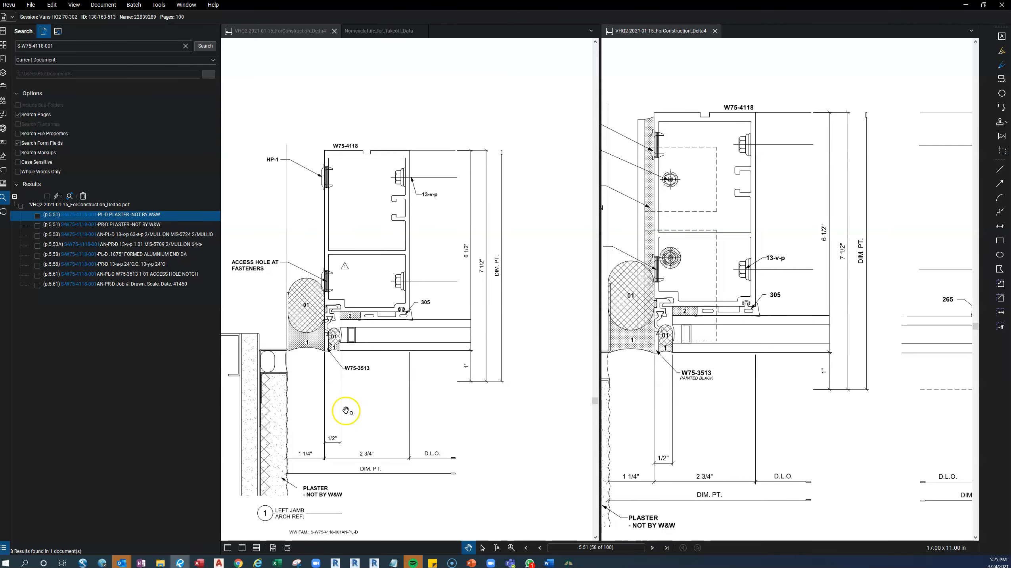
{"action": "left_click_drag", "start_coordinate": [345, 411], "coordinate": [349, 406]}
{"action": "scroll", "coordinate": [349, 406], "scroll_direction": "down", "scroll_amount": 5}
{"action": "mouse_move", "coordinate": [442, 423]}
{"action": "left_mouse_down"}
{"action": "mouse_move", "coordinate": [384, 350]}
{"action": "mouse_move", "coordinate": [312, 339]}
{"action": "mouse_move", "coordinate": [384, 343]}
{"action": "mouse_move", "coordinate": [414, 363]}
{"action": "left_mouse_up"}
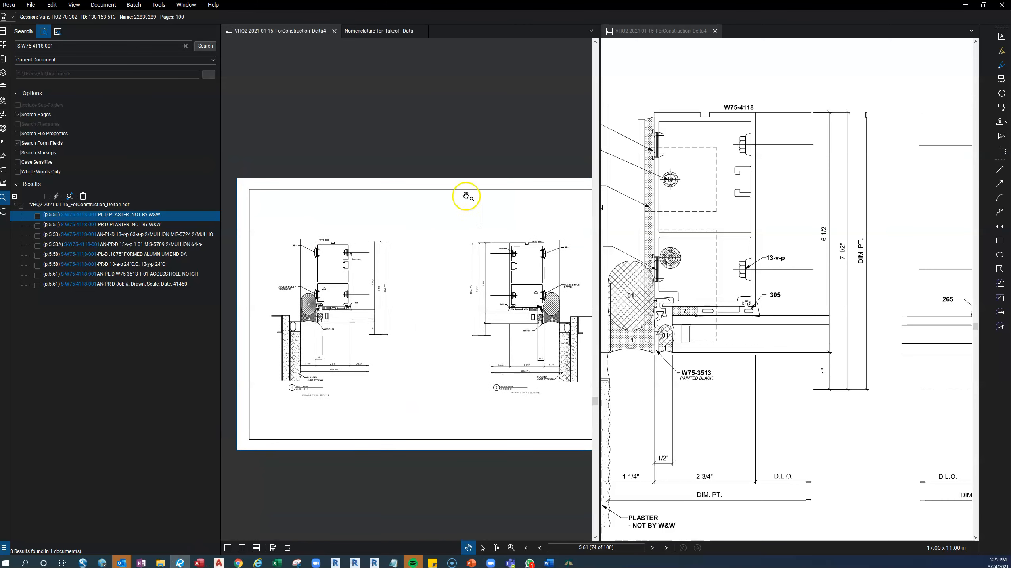
{"action": "left_click", "coordinate": [965, 5]}
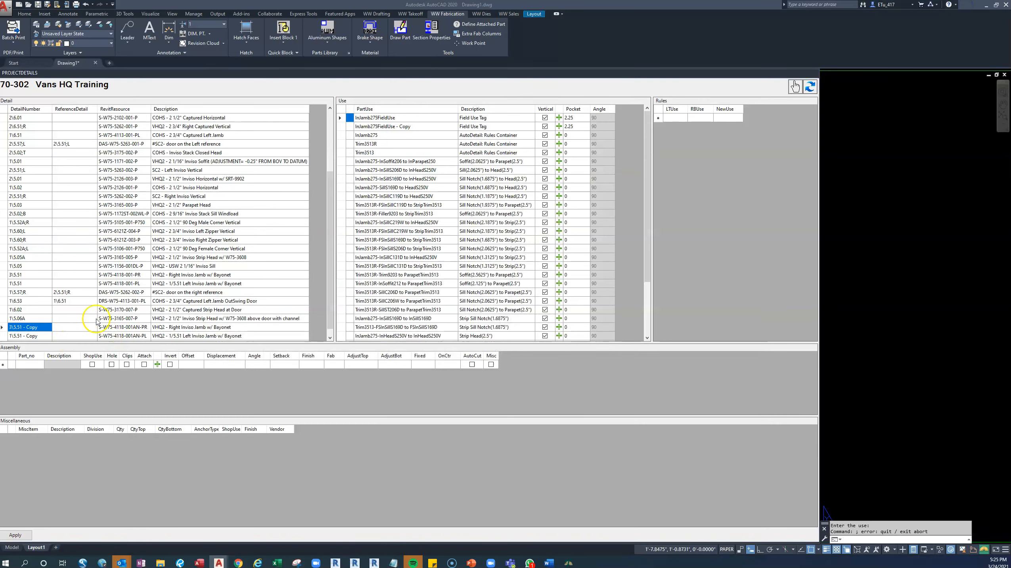
{"action": "scroll", "coordinate": [92, 318], "scroll_direction": "down", "scroll_amount": 1}
{"action": "left_click", "coordinate": [37, 328]}
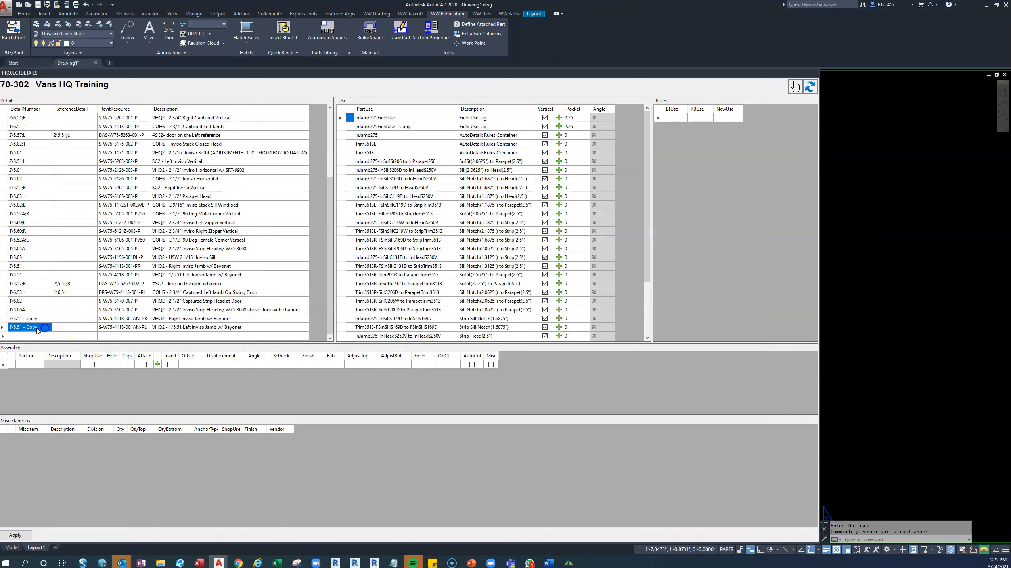
{"action": "left_click", "coordinate": [38, 328]}
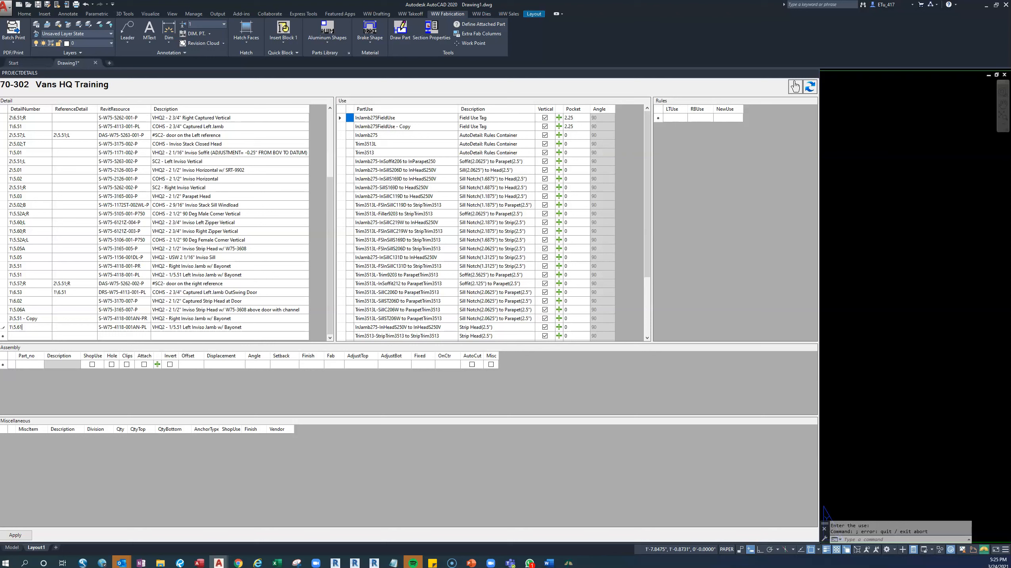
{"action": "left_click", "coordinate": [17, 318]}
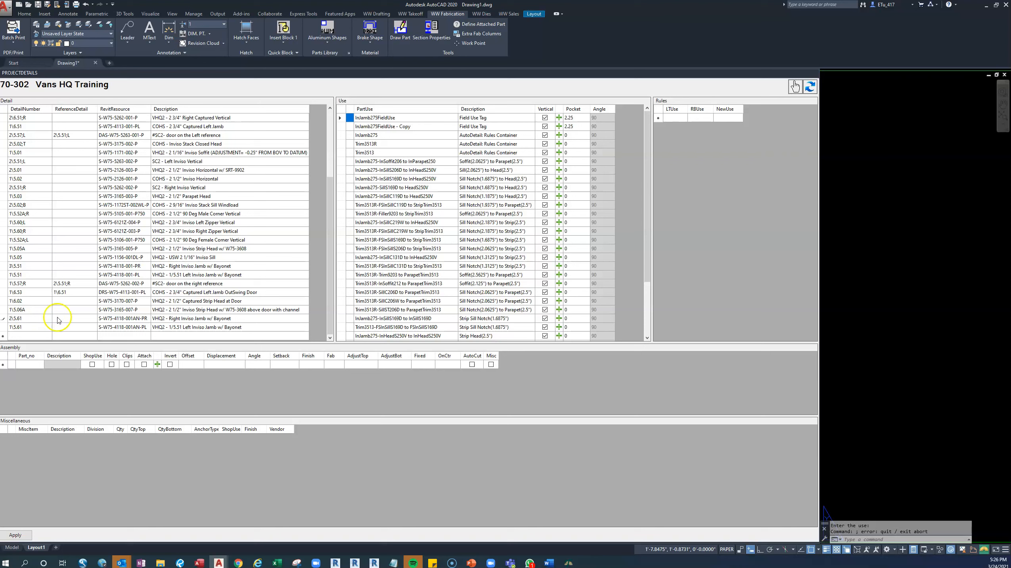
Set the reference details to 3\5.51 for S-W75-4118-001AN-PR and 1\5.51 for S-W75-4118-001AN-PL, and apply the changes.
{"action": "left_click", "coordinate": [77, 318]}
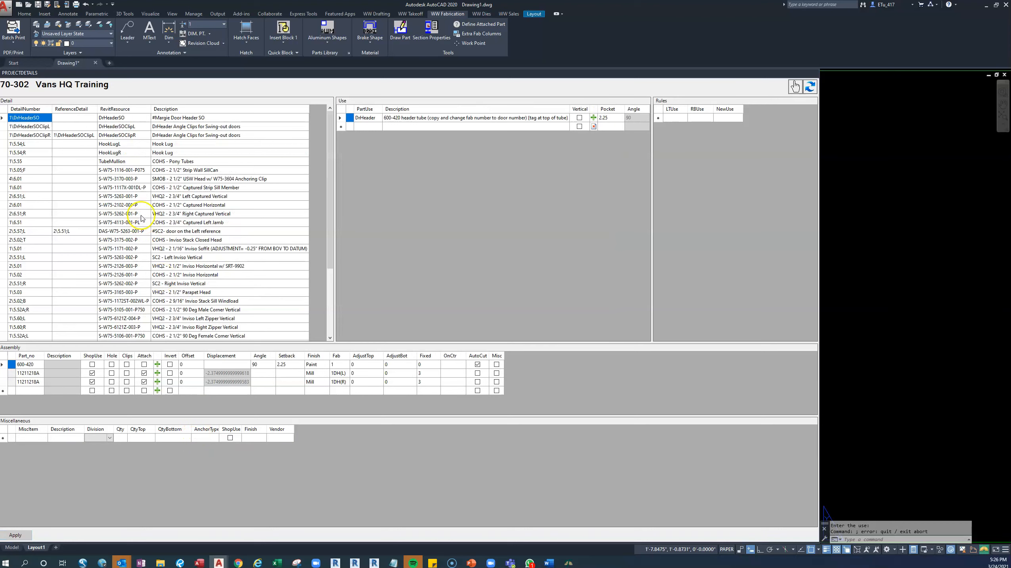
{"action": "scroll", "coordinate": [166, 187], "scroll_direction": "down", "scroll_amount": 4}
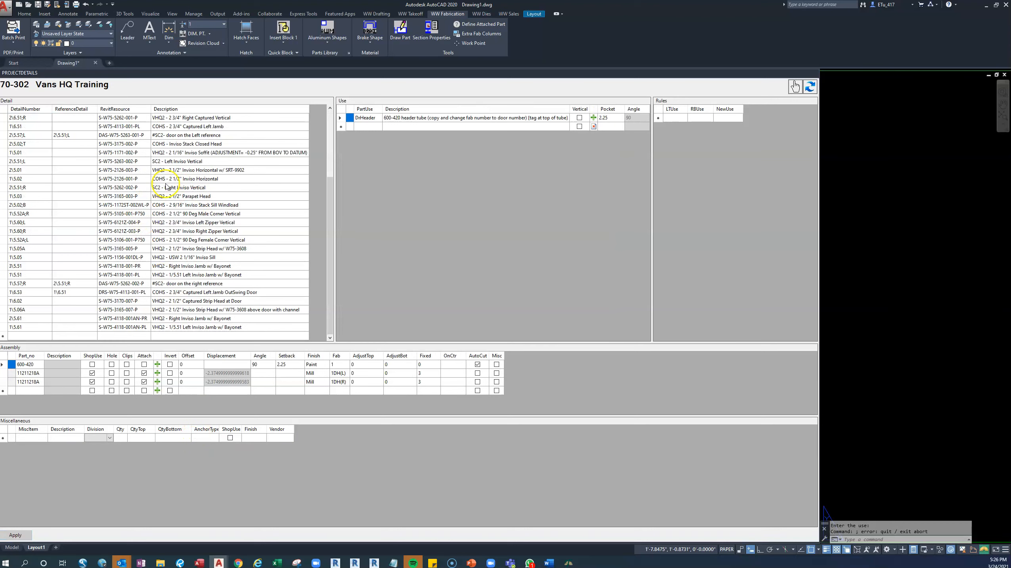
{"action": "left_click", "coordinate": [86, 313]}
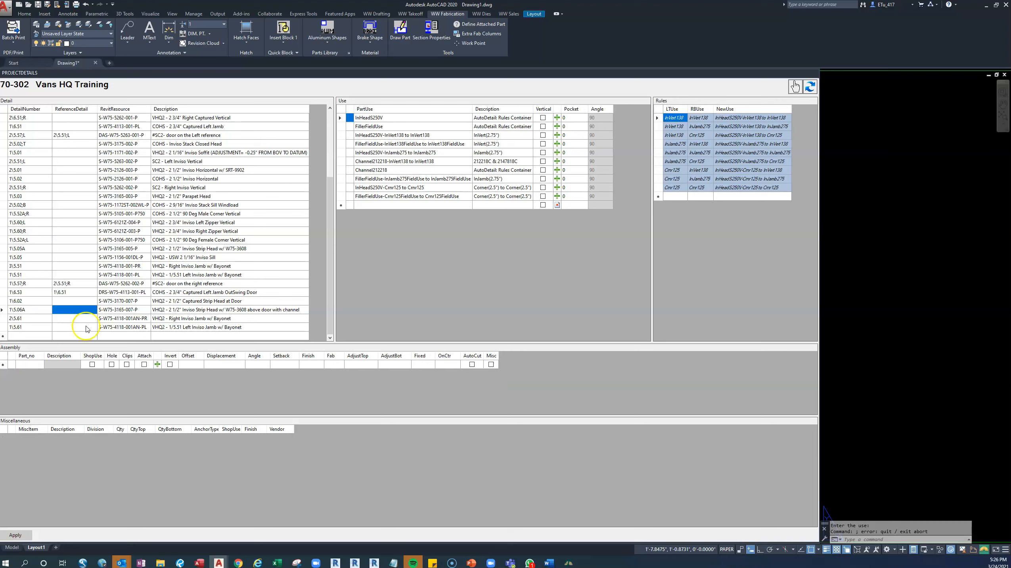
{"action": "left_click", "coordinate": [106, 319]}
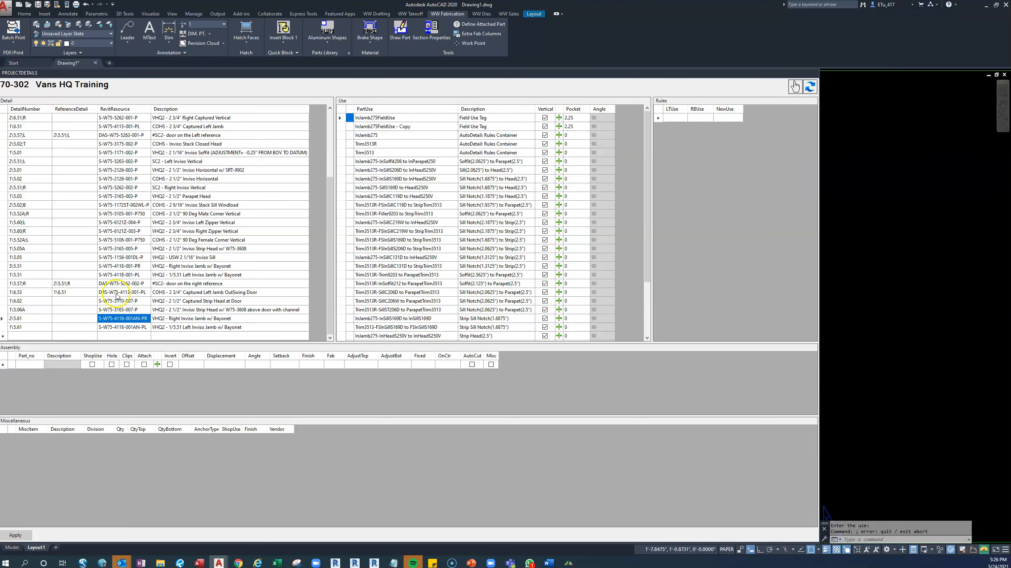
{"action": "left_click", "coordinate": [83, 318]}
{"action": "type", "text": "3\\5.51"}
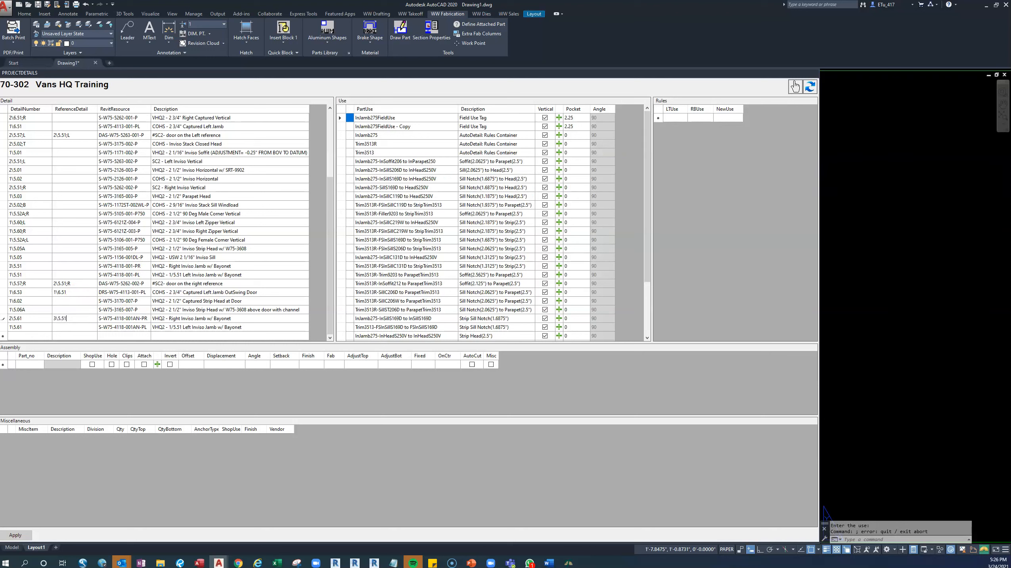
{"action": "left_click", "coordinate": [125, 273]}
{"action": "left_click", "coordinate": [28, 276]}
{"action": "left_click", "coordinate": [38, 274]}
{"action": "left_click", "coordinate": [86, 327]}
{"action": "left_click", "coordinate": [87, 328]}
{"action": "type", "text": "1\\5.51"}
{"action": "left_click", "coordinate": [87, 321]}
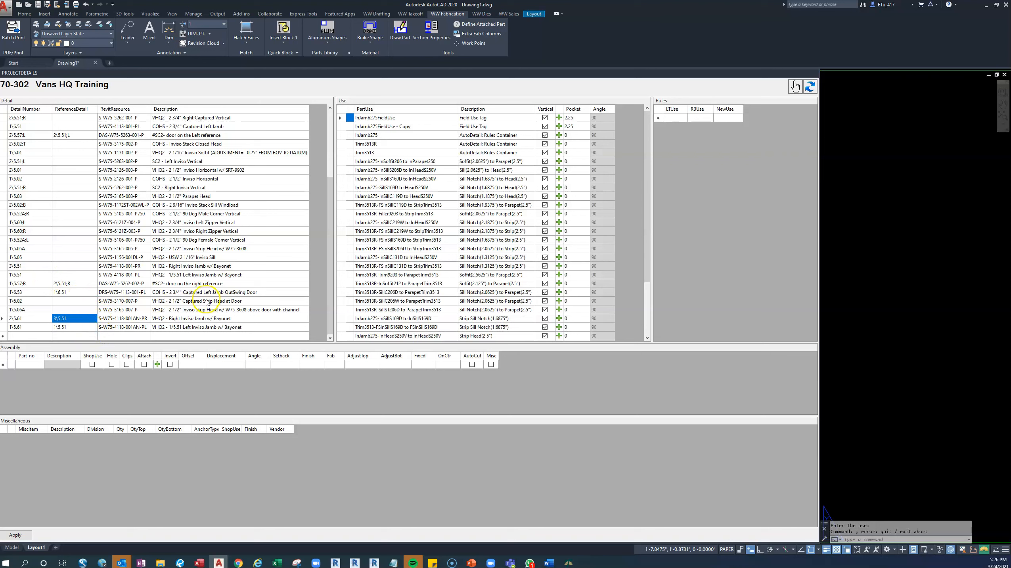
{"action": "left_click", "coordinate": [15, 535]}
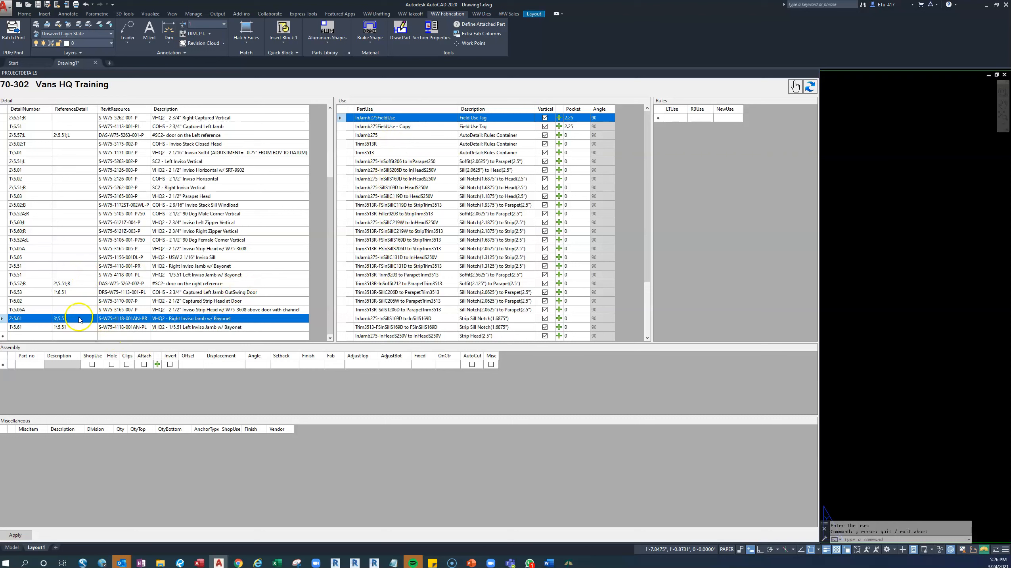
Delete all part uses copied into the S-W75-4118-001AN-PR detail, from InJamb275FieldUse to the last stack trim use.
{"action": "left_click", "coordinate": [71, 269]}
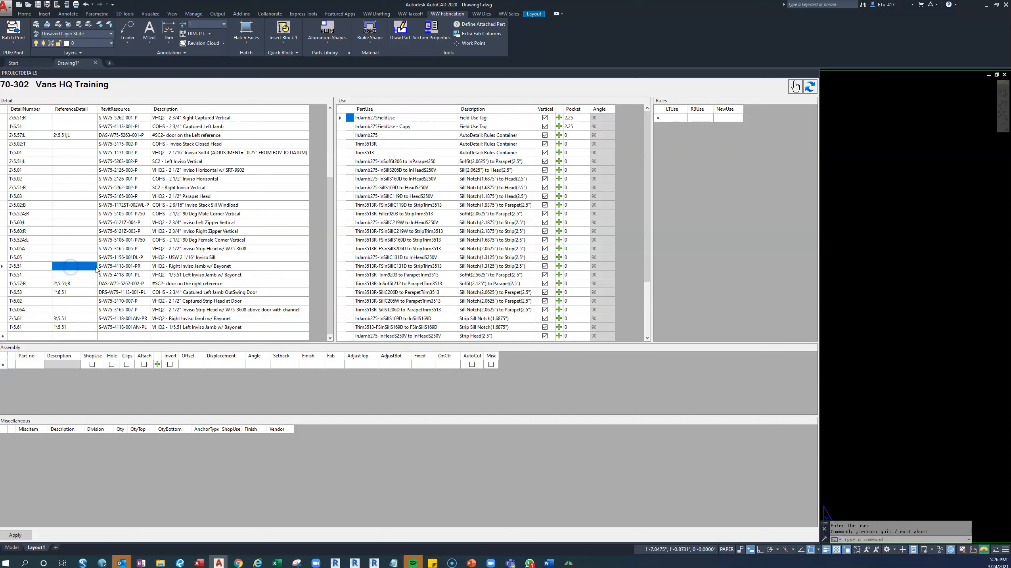
{"action": "left_click", "coordinate": [79, 318]}
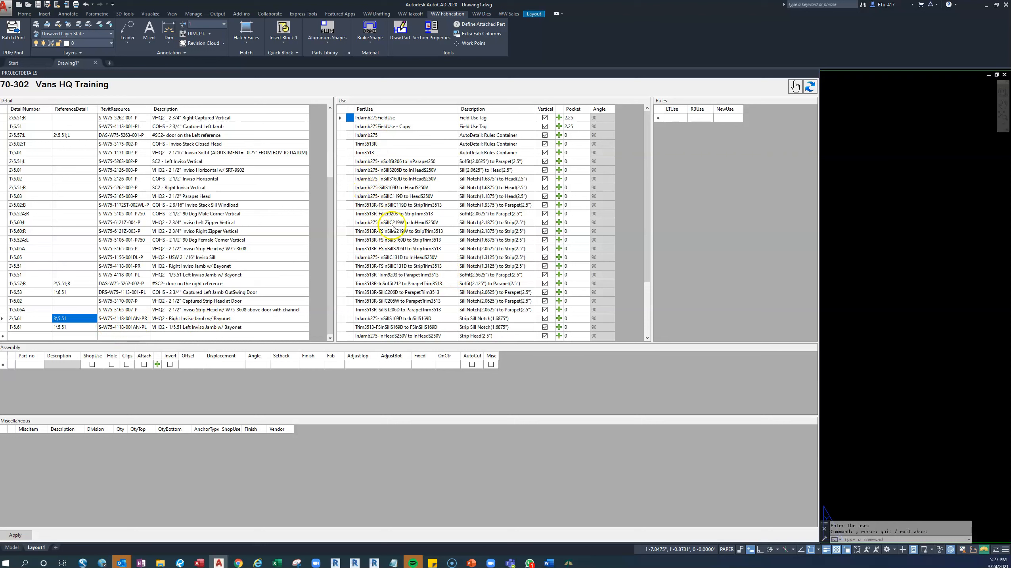
{"action": "left_click", "coordinate": [341, 118]}
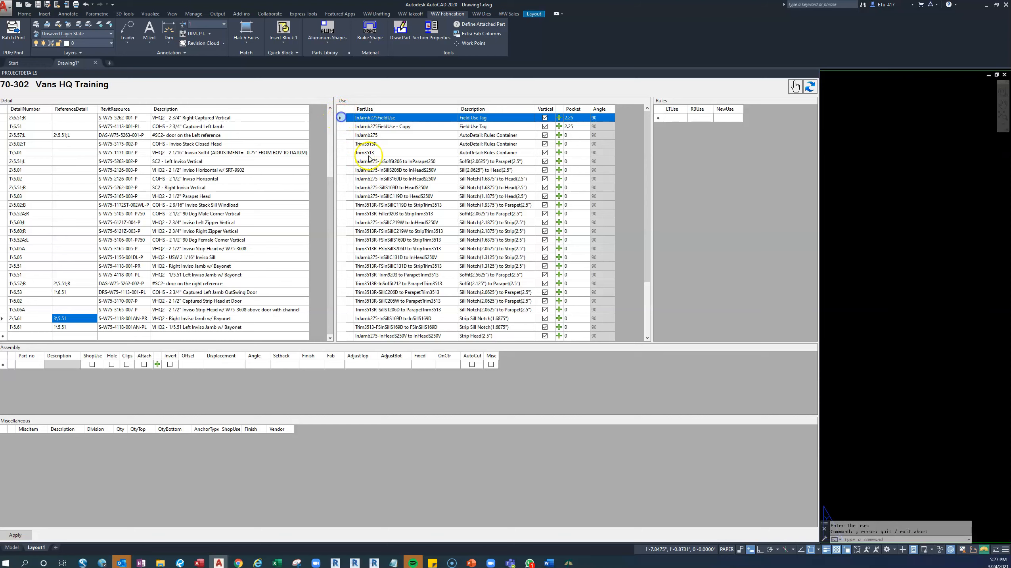
{"action": "scroll", "coordinate": [370, 159], "scroll_direction": "down", "scroll_amount": 3}
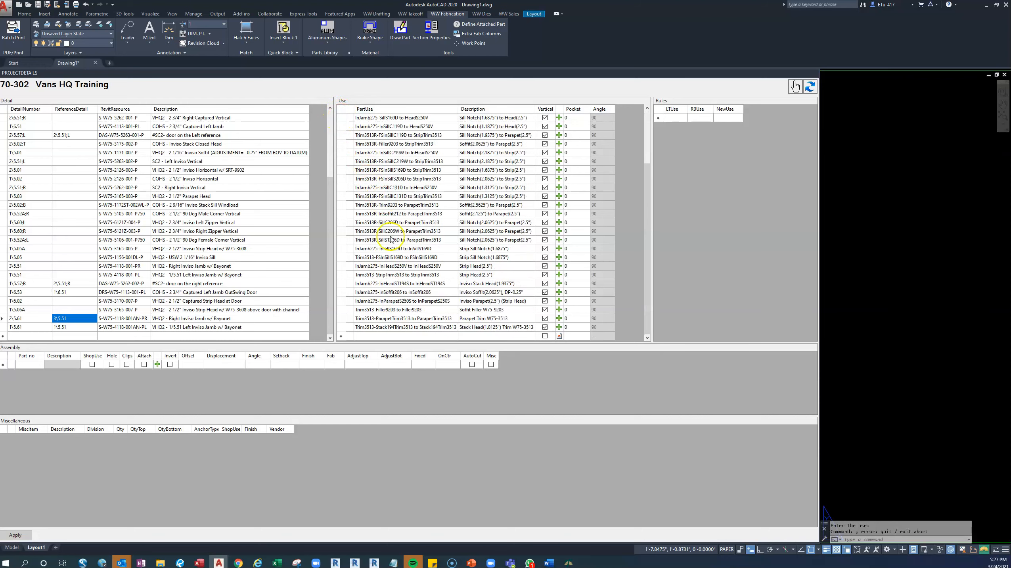
{"action": "left_click", "coordinate": [344, 327], "text": "shift"}
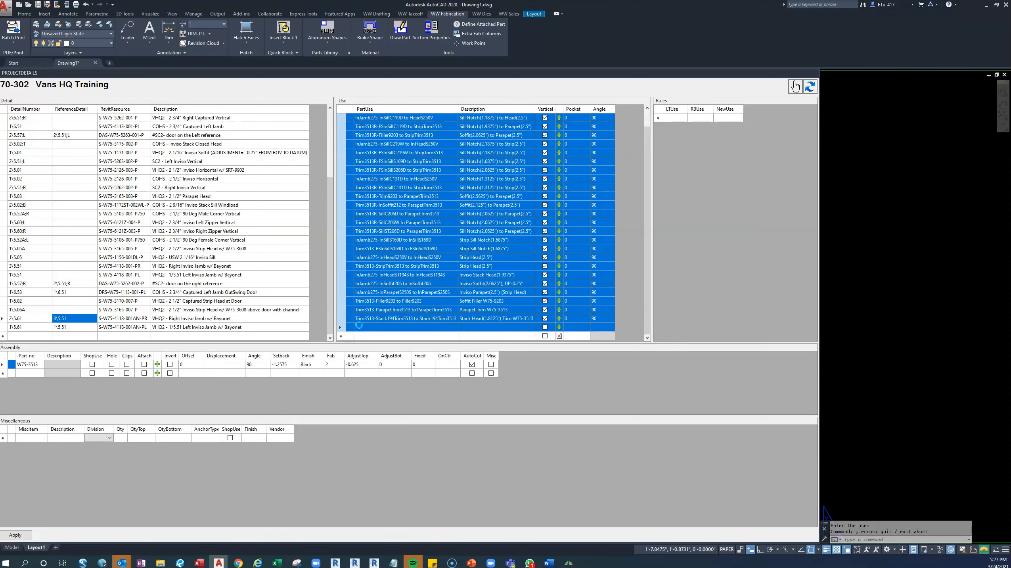
{"action": "key", "text": "Delete"}
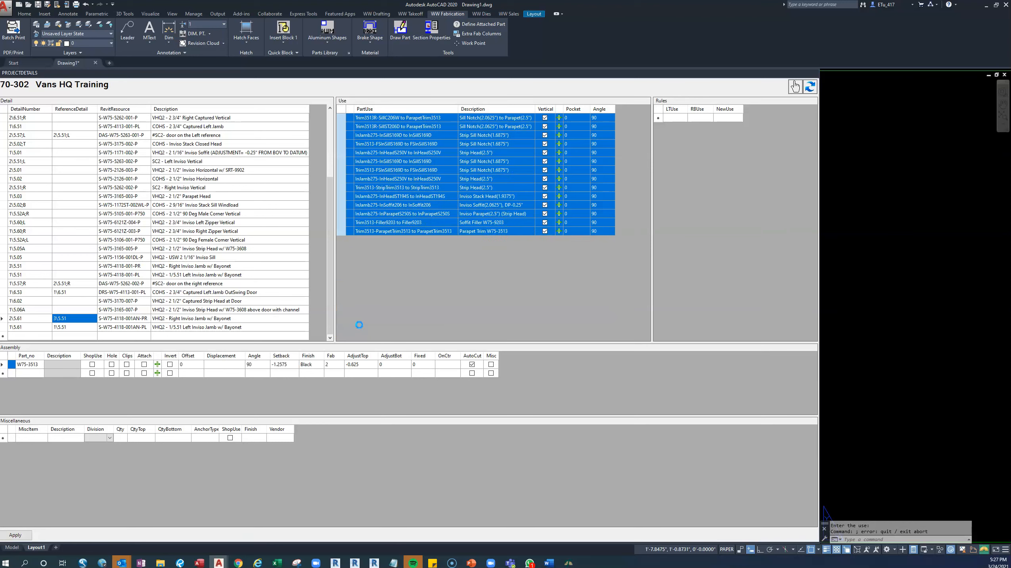
Delete all part uses copied into the S-W75-4118-001AN-PL detail and apply the changes.
{"action": "left_click", "coordinate": [84, 327]}
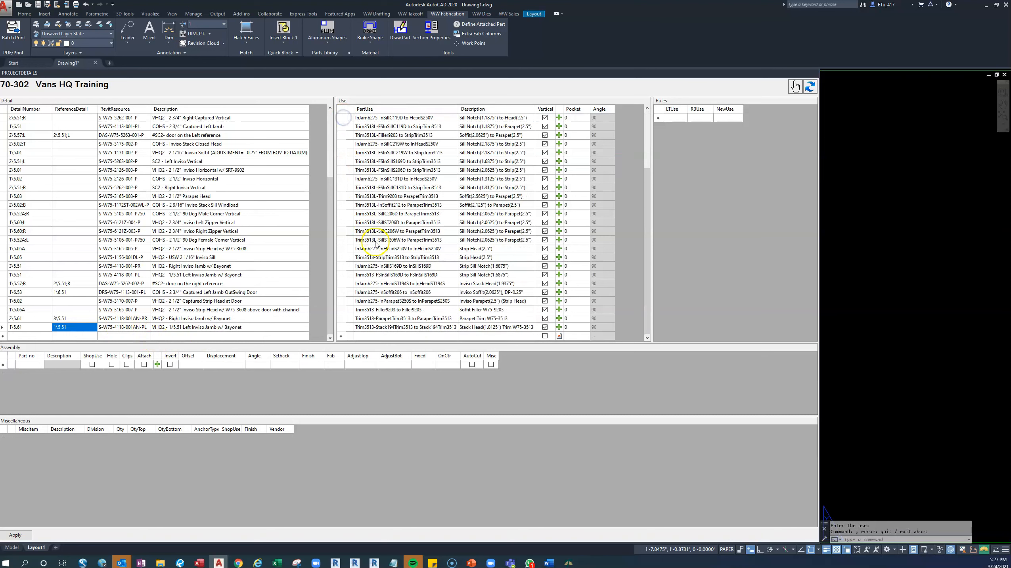
{"action": "left_click", "coordinate": [343, 327], "text": "shift"}
{"action": "key", "text": "Delete"}
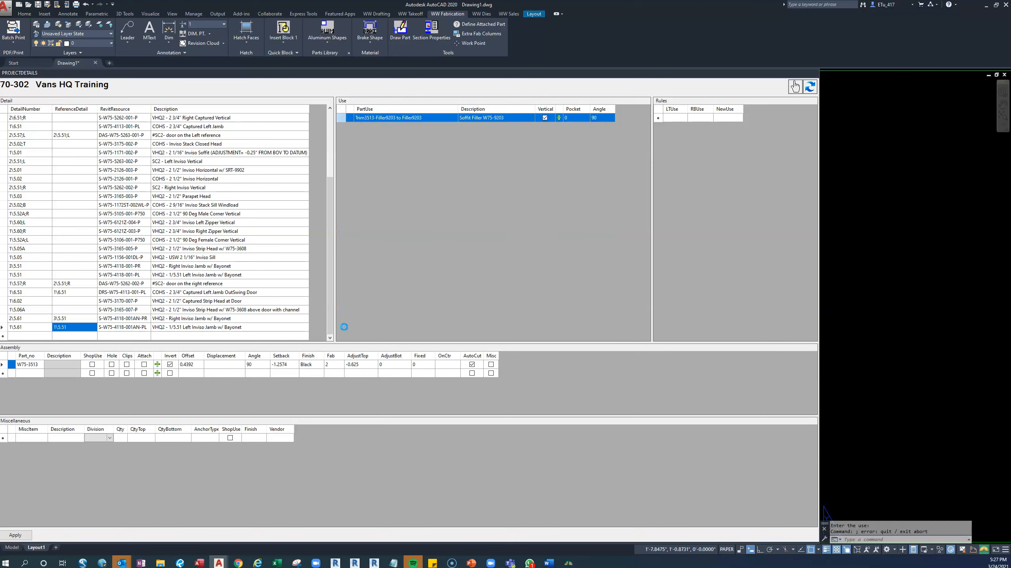
{"action": "left_click", "coordinate": [15, 534]}
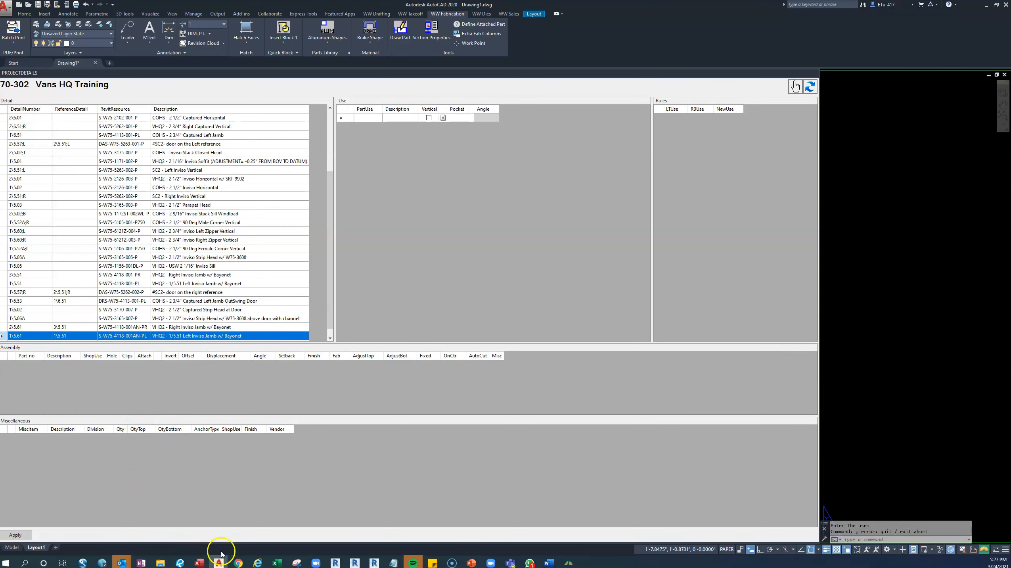
Switch to the Excel intersection report and fill the S-W75-4118-001AN-PL and S-W75-4118-001AN-PR cells green to mark them done.
{"action": "left_click", "coordinate": [275, 562]}
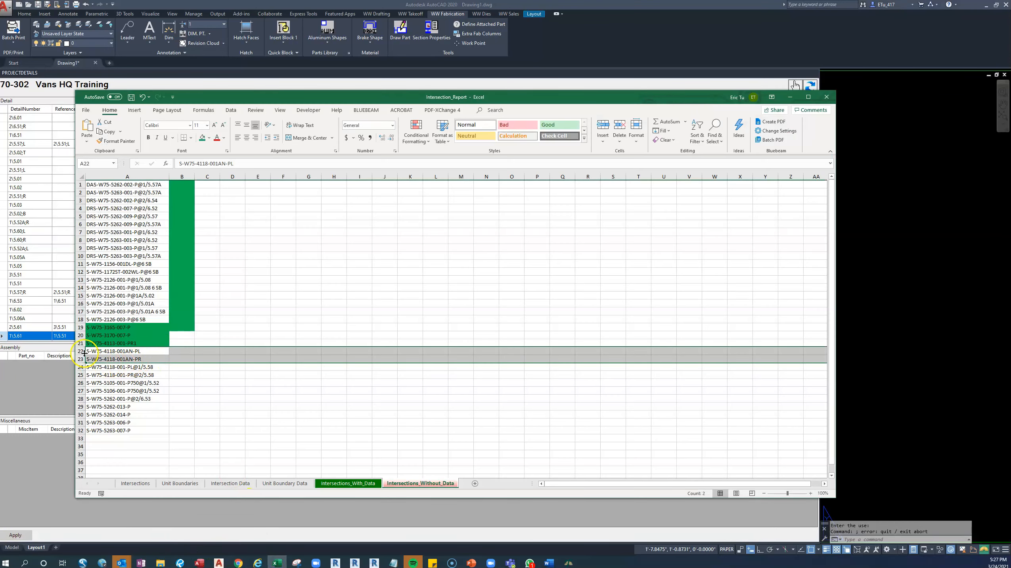
{"action": "left_click_drag", "start_coordinate": [108, 352], "coordinate": [108, 359]}
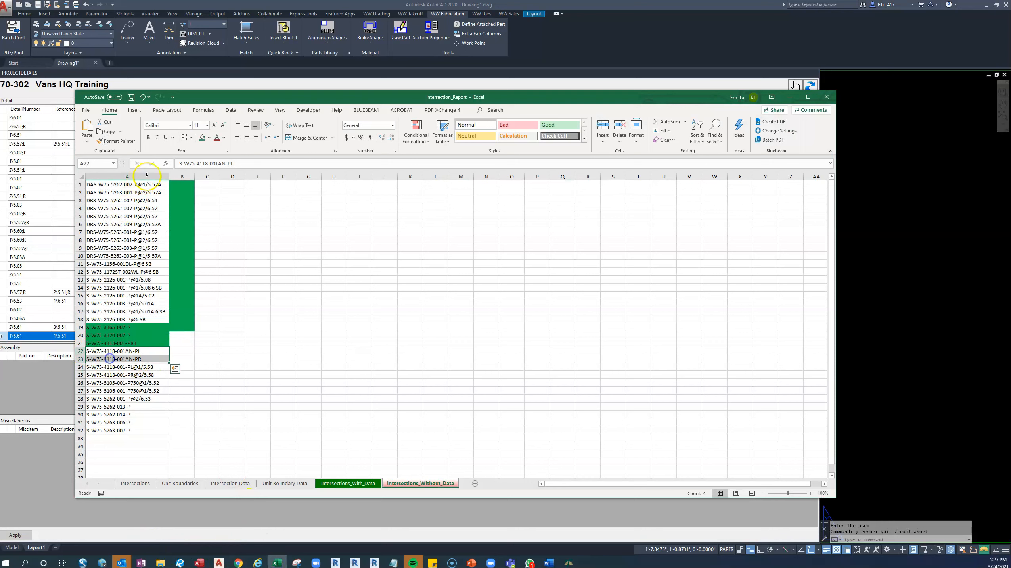
{"action": "left_click", "coordinate": [200, 138]}
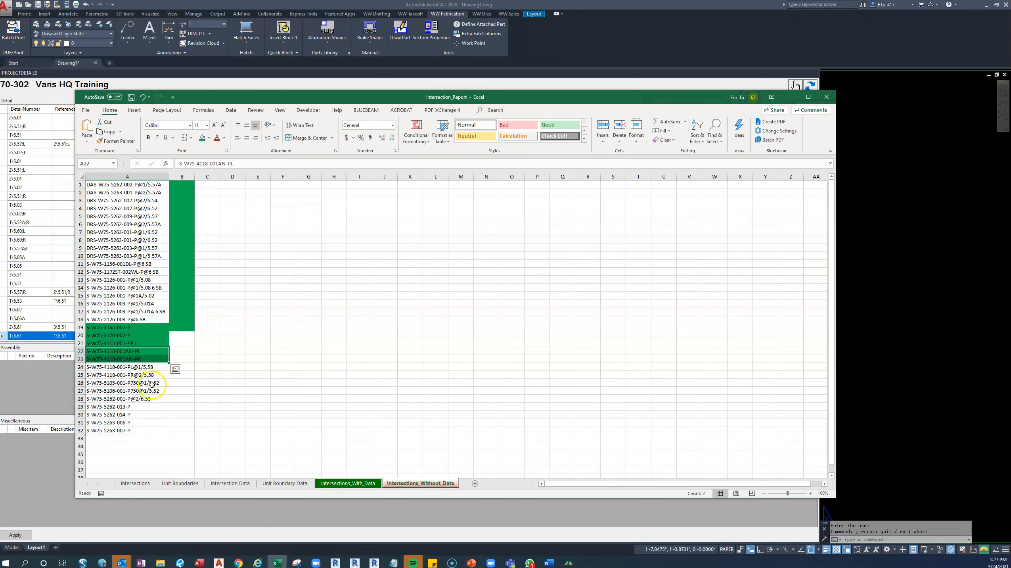
Pick out the next S-W75-5262 parts in the report, then switch to the construction drawing set in Bluebeam and maximize its window.
{"action": "left_click_drag", "start_coordinate": [128, 408], "coordinate": [136, 426]}
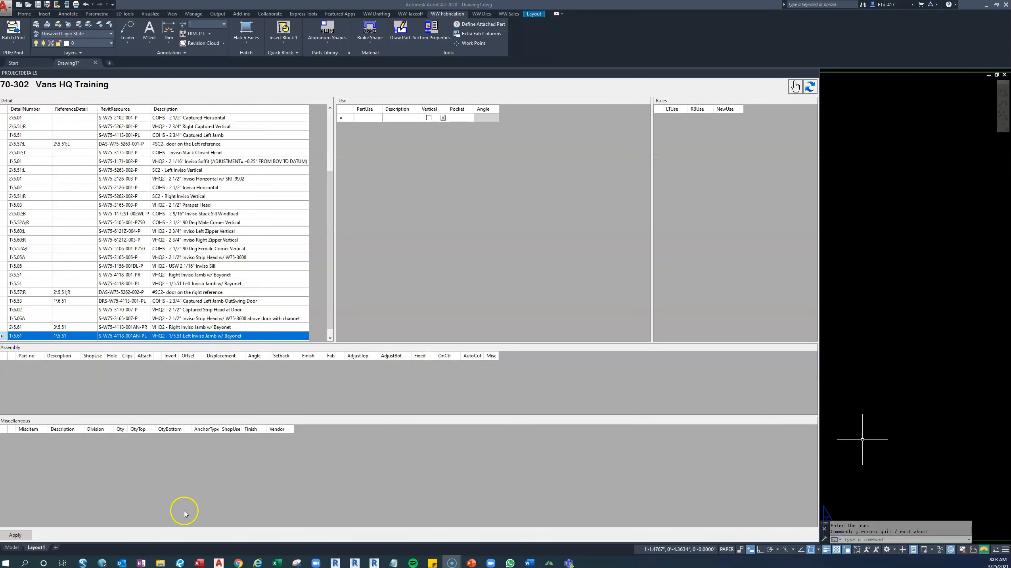
{"action": "left_click", "coordinate": [186, 564]}
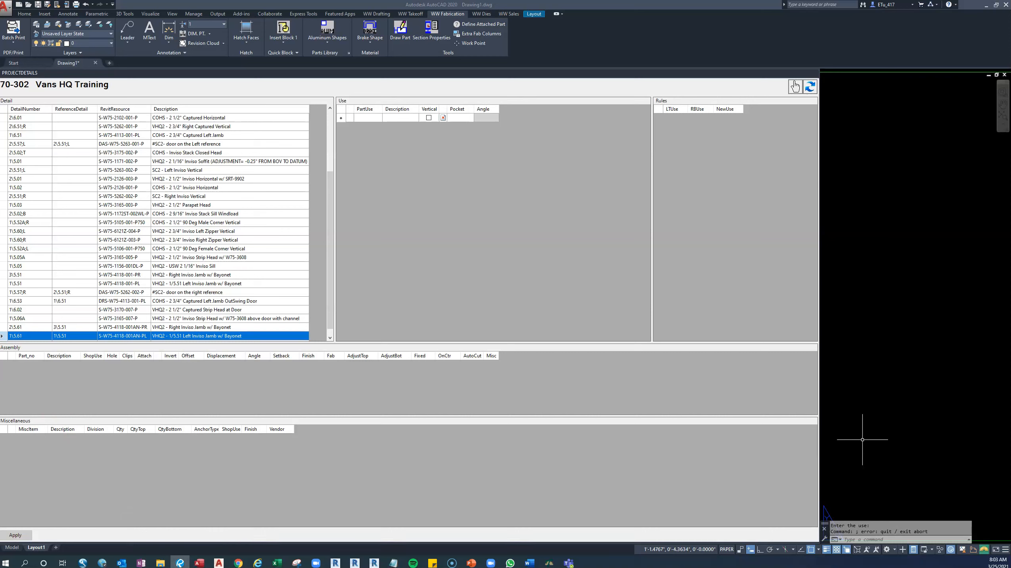
{"action": "key", "text": "alt+Tab"}
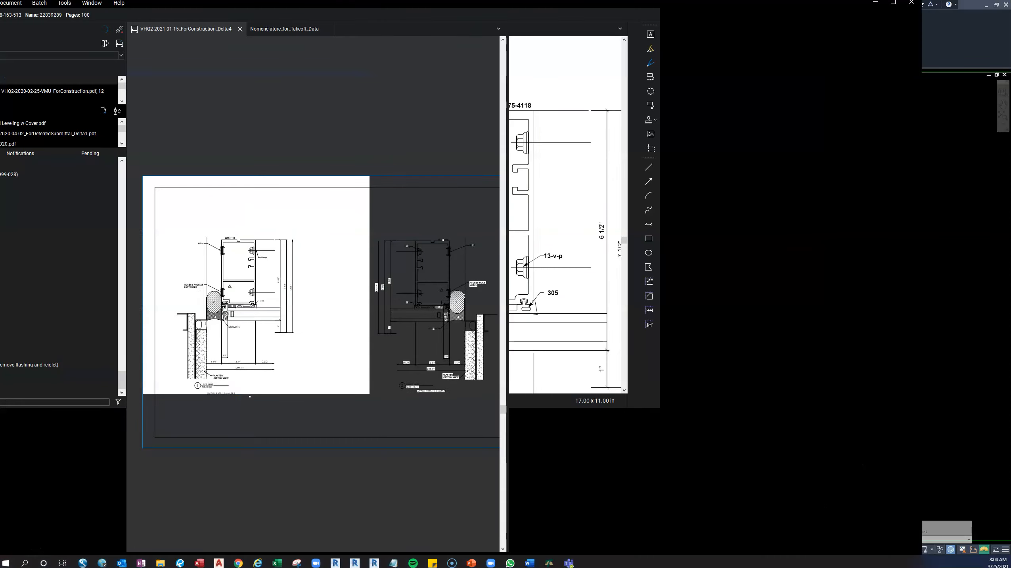
{"action": "left_click_drag", "start_coordinate": [97, 101], "coordinate": [428, 110]}
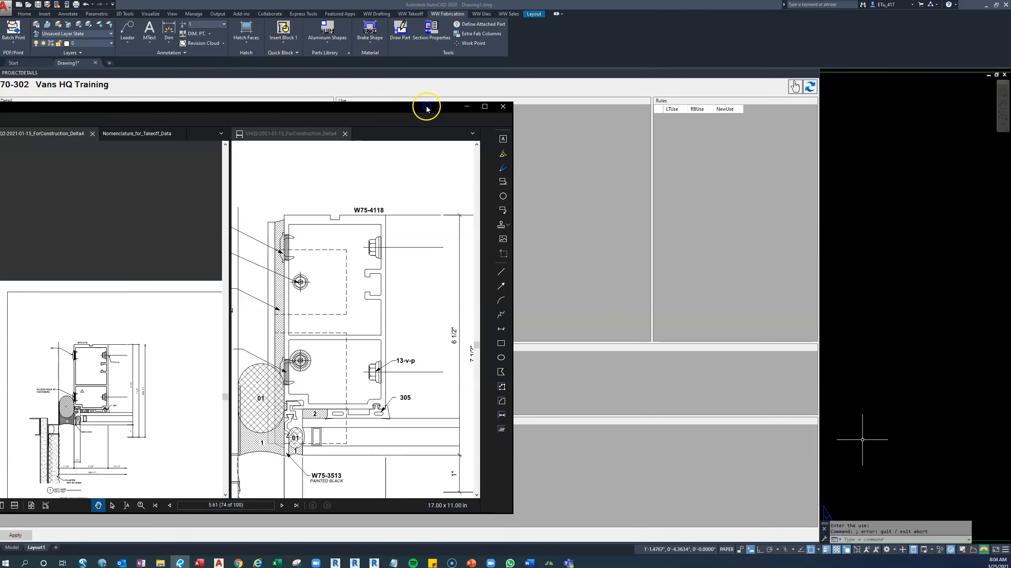
{"action": "double_click", "coordinate": [204, 109]}
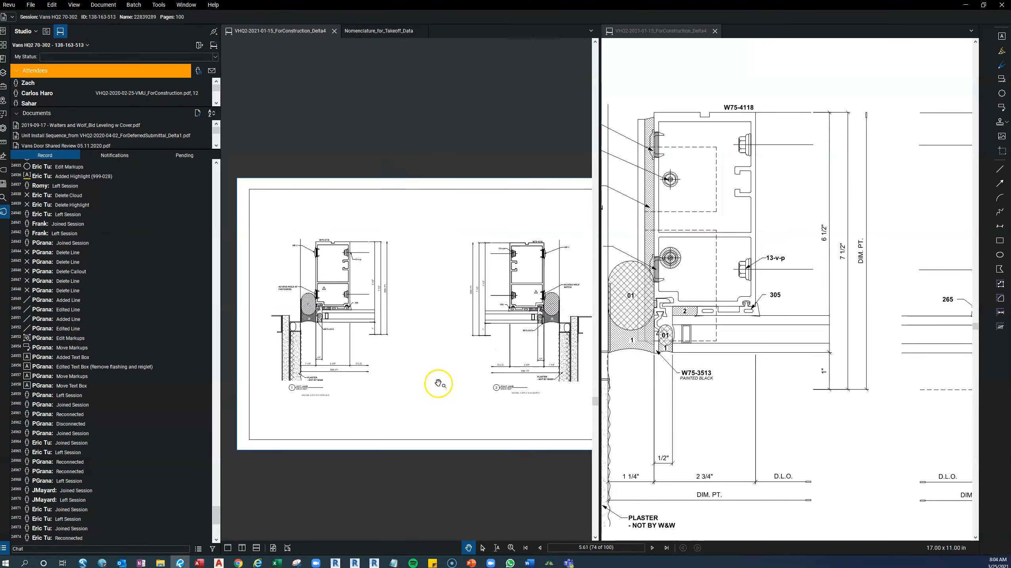
{"action": "left_click", "coordinate": [390, 383]}
{"action": "left_click", "coordinate": [391, 420]}
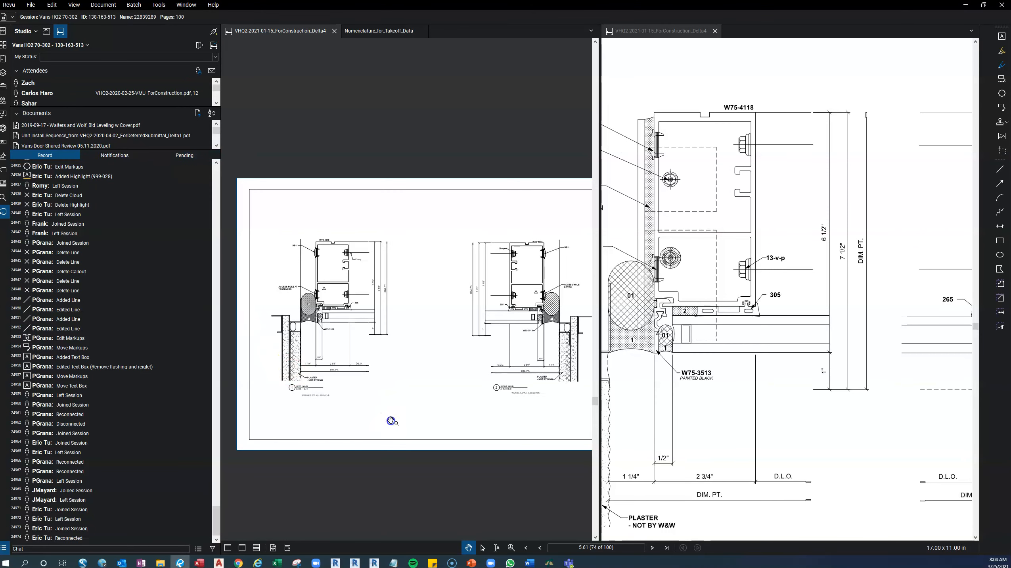
Search the current drawing document for S-W75-5262-013.
{"action": "key", "text": "ctrl+f"}
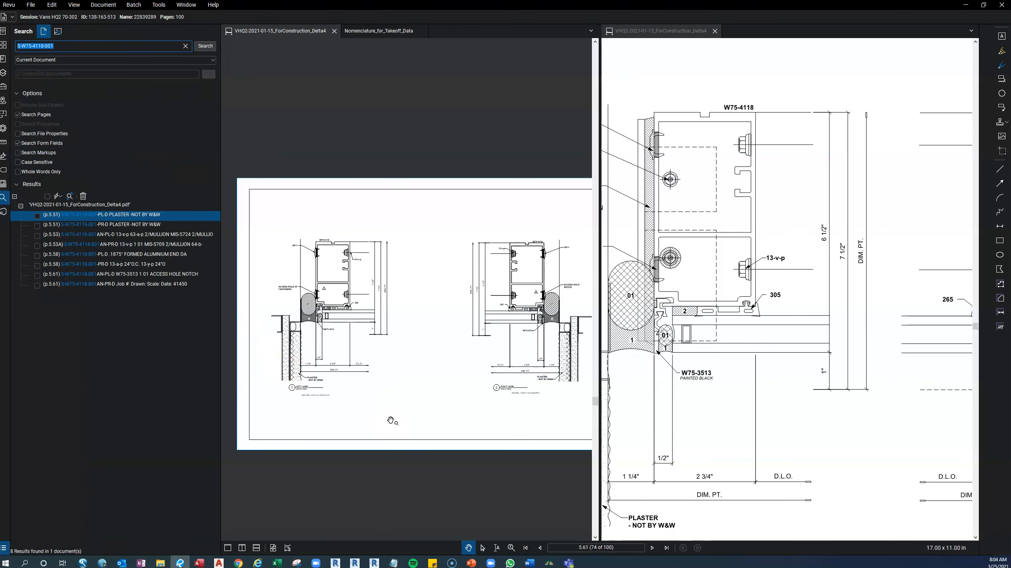
{"action": "type", "text": "S"}
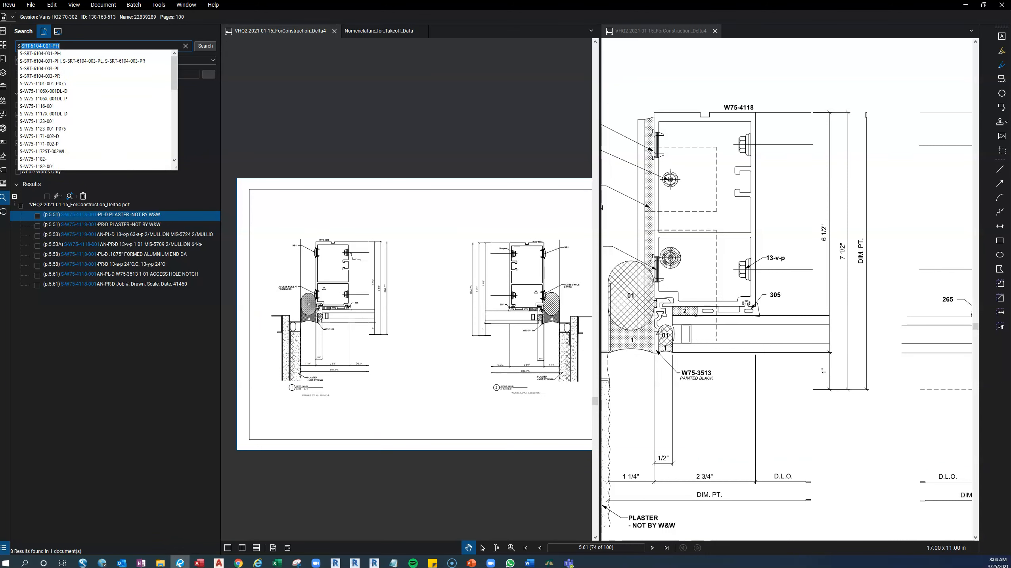
{"action": "type", "text": "-W75"}
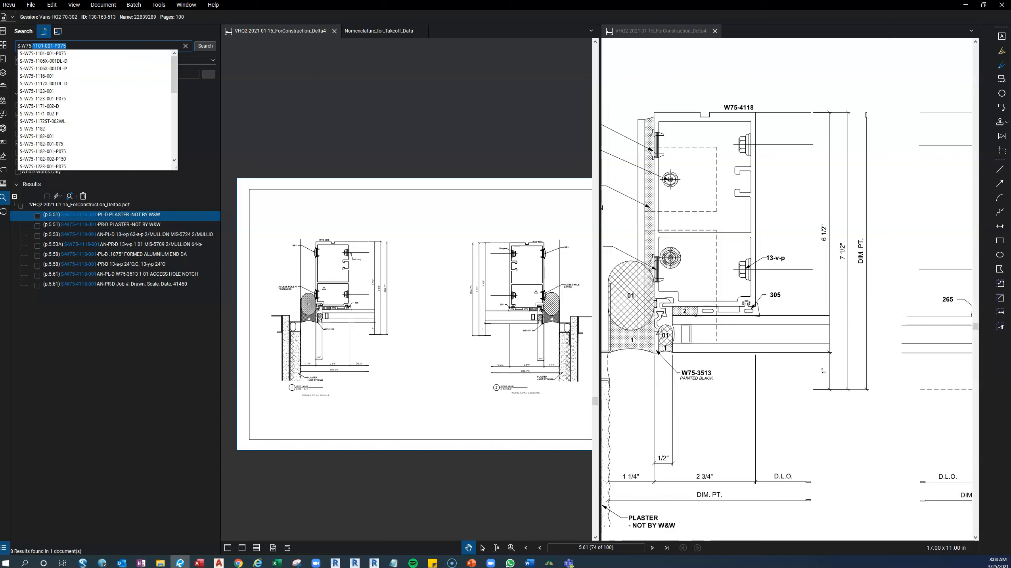
{"action": "type", "text": "-5262"}
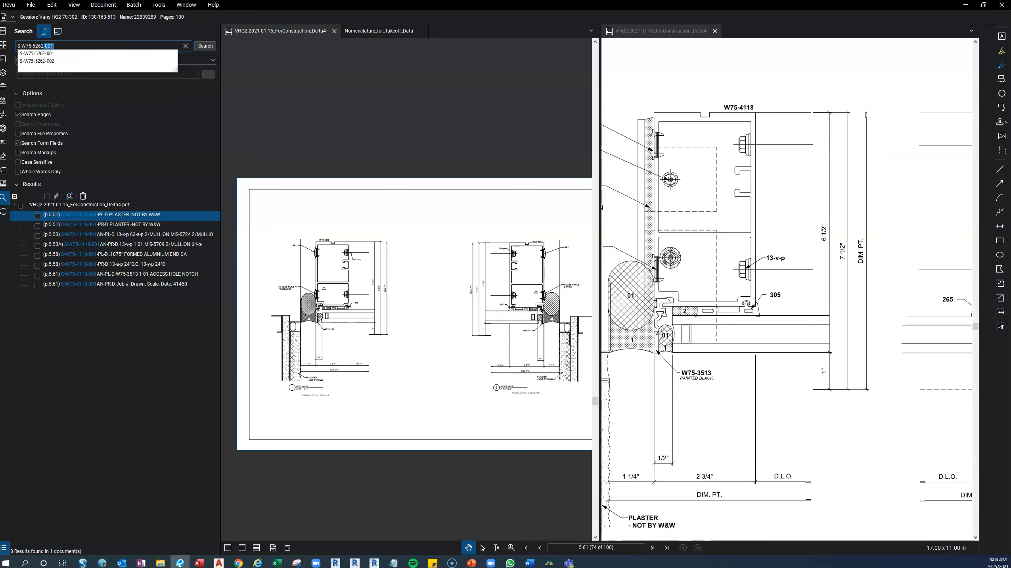
{"action": "type", "text": "-013"}
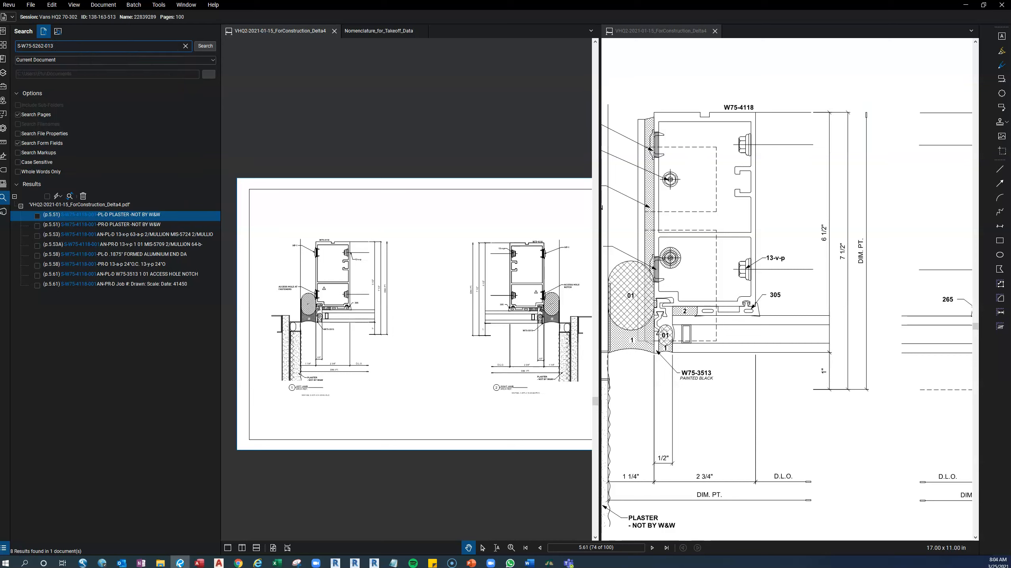
{"action": "key", "text": "Return"}
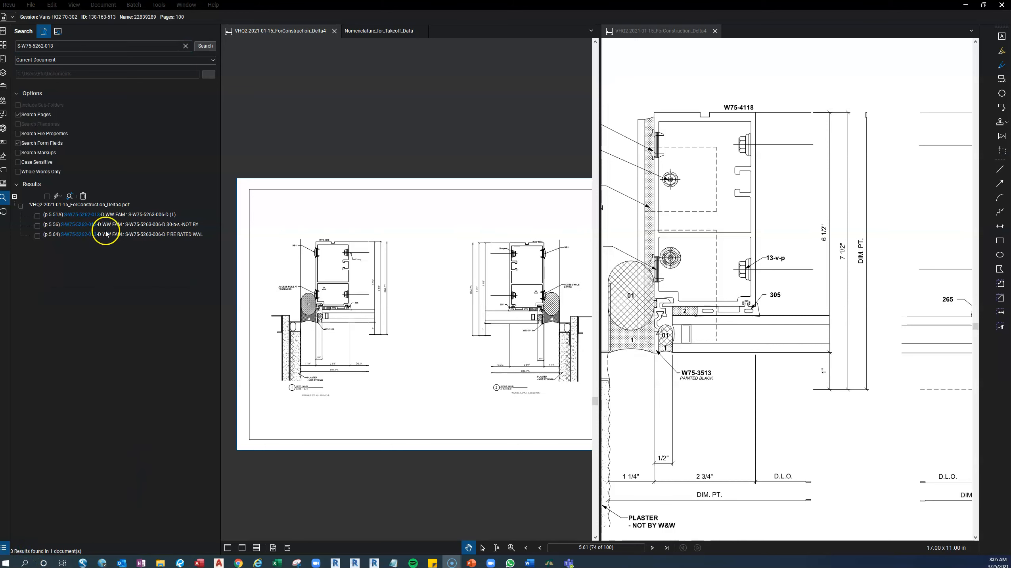
Open the search result on page 5.51A and examine the coupler at bottom unit detail.
{"action": "left_click", "coordinate": [112, 217]}
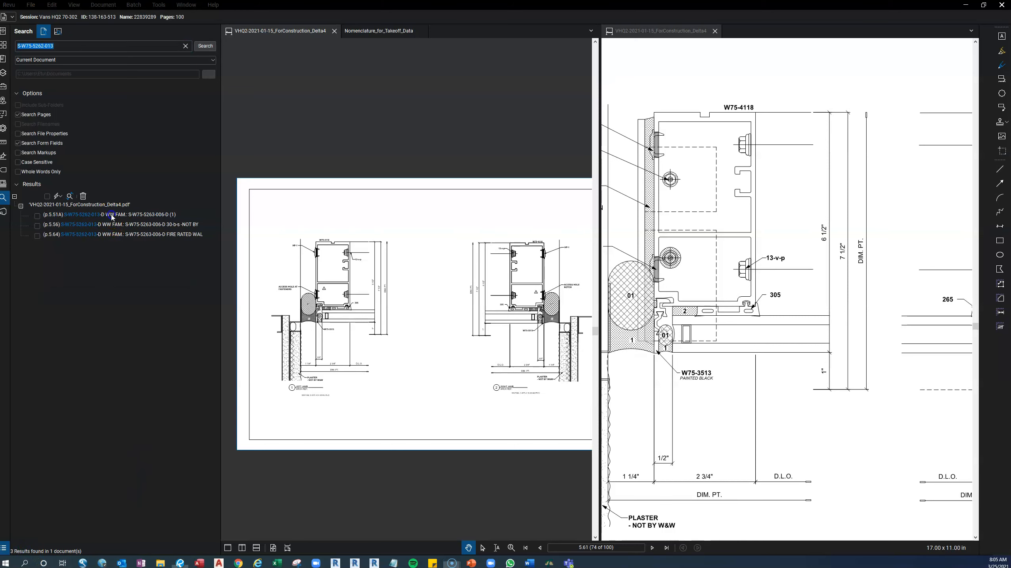
{"action": "left_click_drag", "start_coordinate": [476, 377], "coordinate": [448, 384]}
{"action": "scroll", "coordinate": [561, 438], "scroll_direction": "up", "scroll_amount": 3}
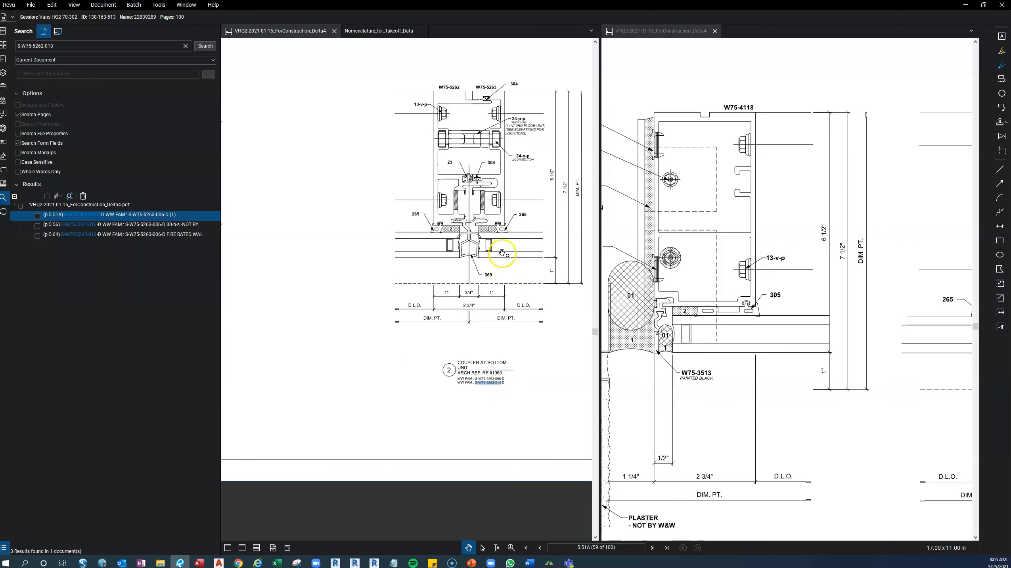
{"action": "left_click_drag", "start_coordinate": [433, 301], "coordinate": [411, 344]}
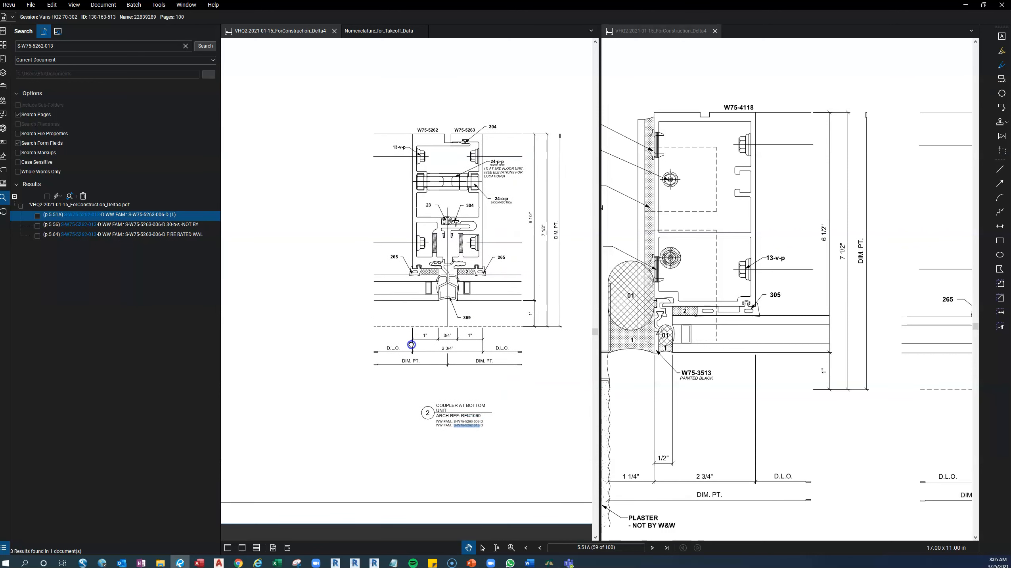
Examine the S-W75-5262-013 details in the search results on pages 5.56 and 5.64.
{"action": "left_click", "coordinate": [119, 225]}
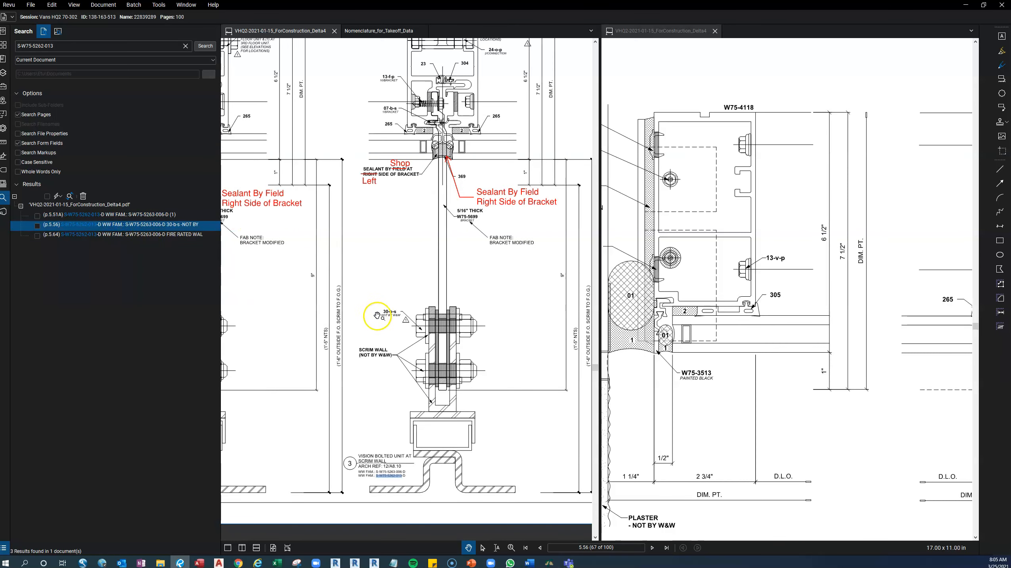
{"action": "scroll", "coordinate": [377, 316], "scroll_direction": "down", "scroll_amount": 5}
{"action": "scroll", "coordinate": [492, 349], "scroll_direction": "up", "scroll_amount": 3}
{"action": "left_click_drag", "start_coordinate": [492, 348], "coordinate": [446, 360]}
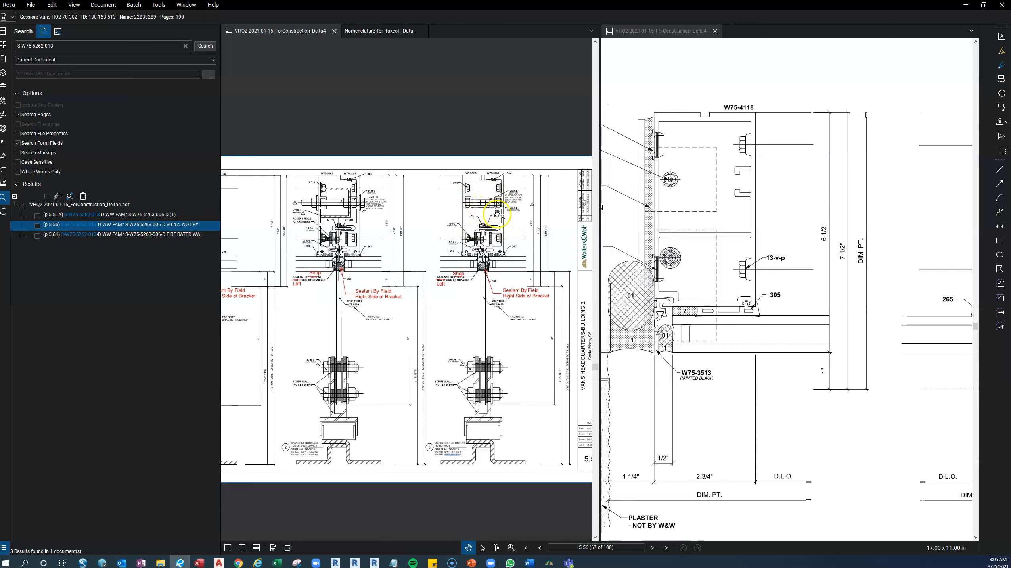
{"action": "left_click", "coordinate": [81, 235]}
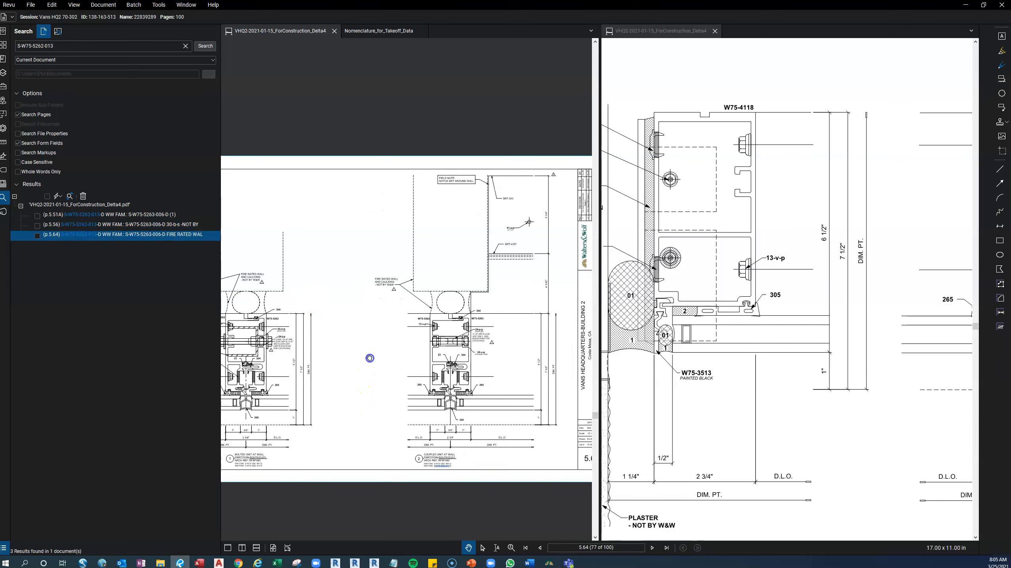
{"action": "left_click_drag", "start_coordinate": [369, 358], "coordinate": [367, 316]}
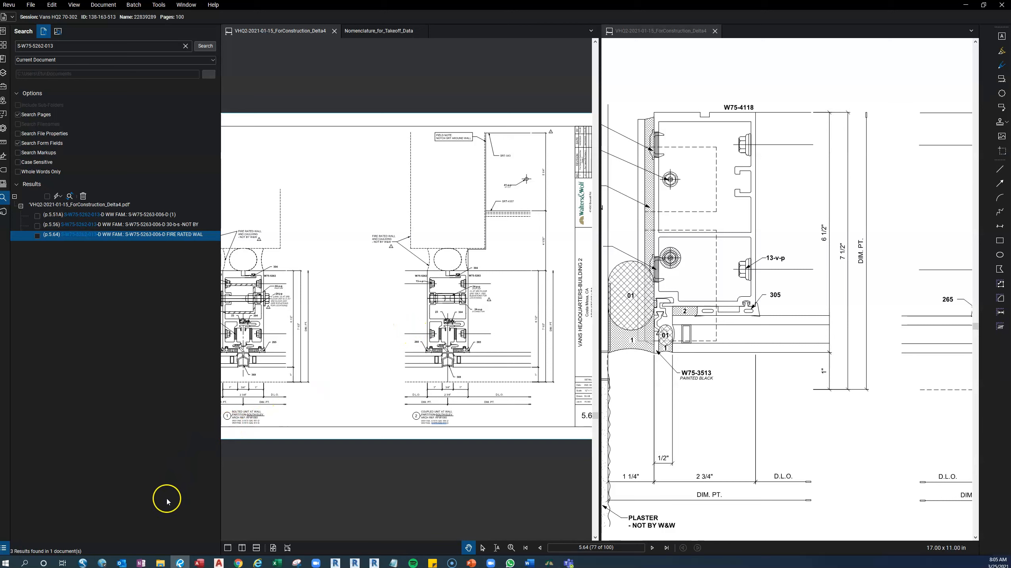
Switch to AutoCAD and select the detail number cell of the empty row at the end of the project details list.
{"action": "left_click", "coordinate": [222, 561]}
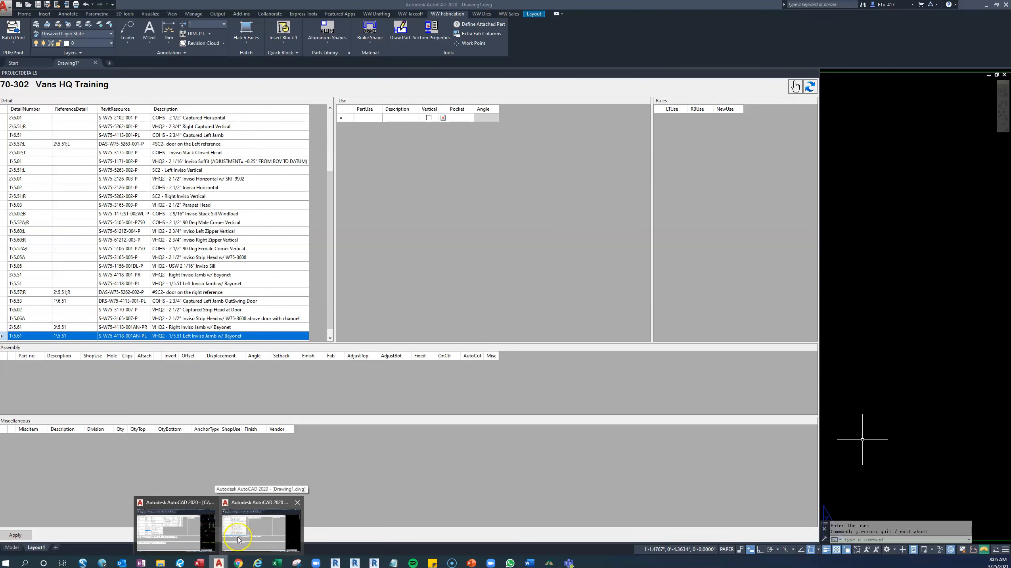
{"action": "left_click", "coordinate": [226, 541]}
{"action": "scroll", "coordinate": [141, 326], "scroll_direction": "down", "scroll_amount": 1}
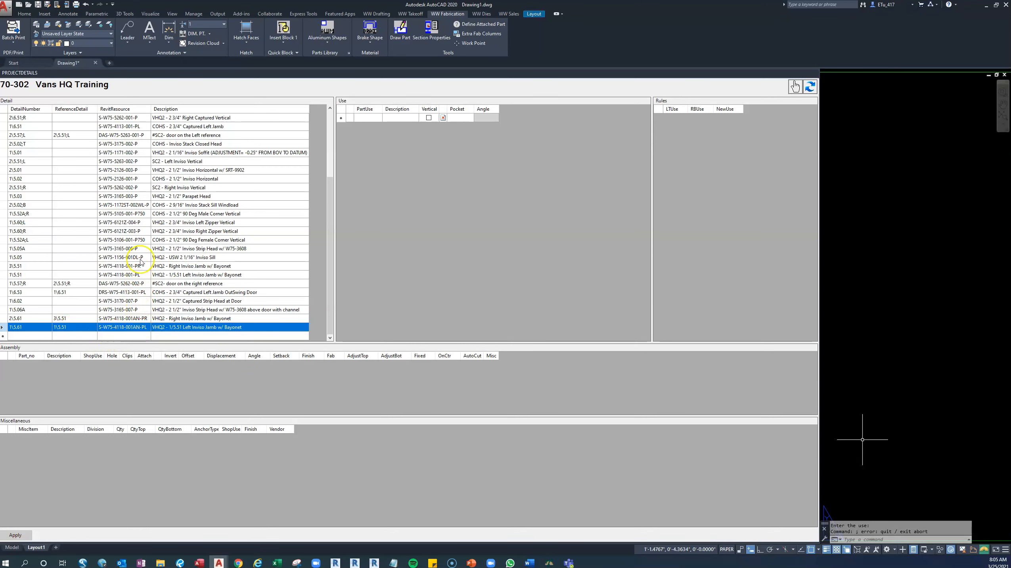
{"action": "left_click", "coordinate": [35, 336]}
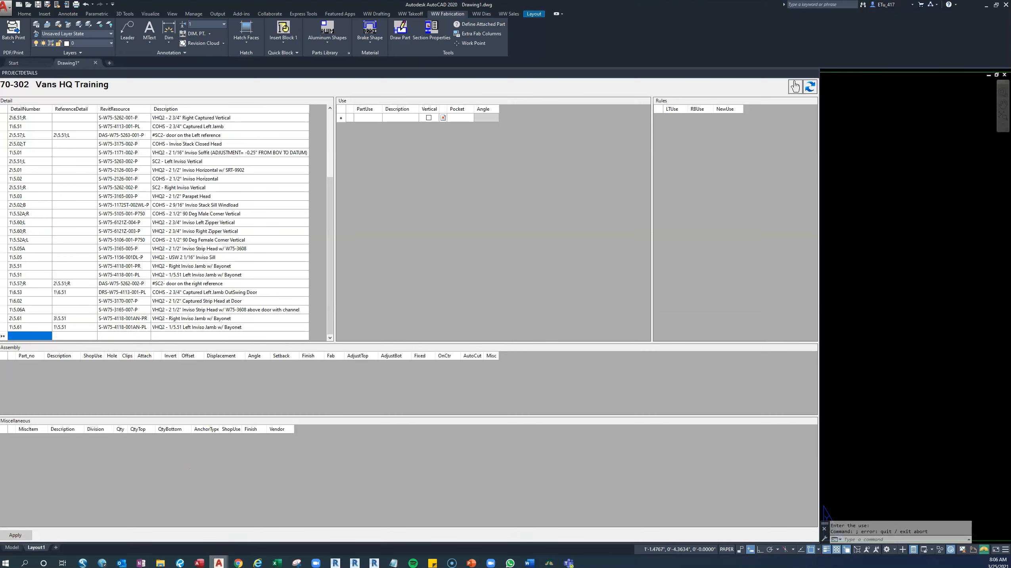
Return to the drawing set in Bluebeam and check the S-W75-5262-013 detail and sheet number on page 5.51A.
{"action": "mouse_move", "coordinate": [219, 563]}
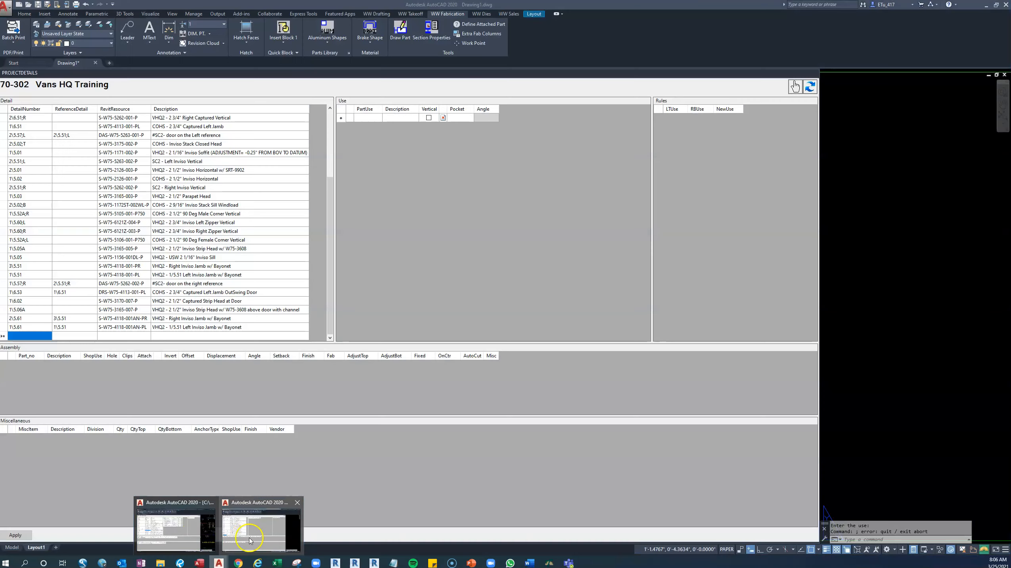
{"action": "left_click", "coordinate": [249, 540]}
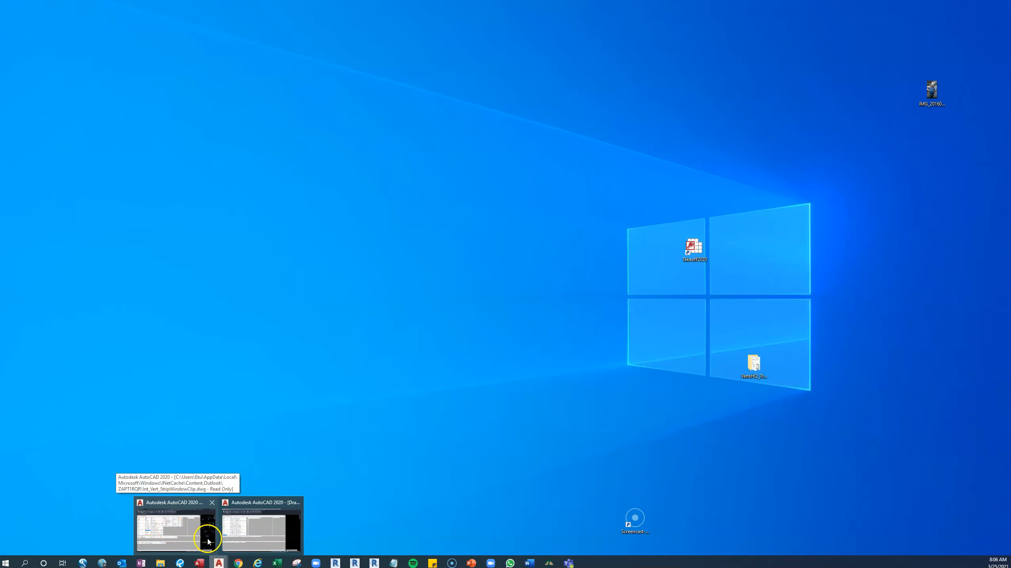
{"action": "left_click", "coordinate": [181, 564]}
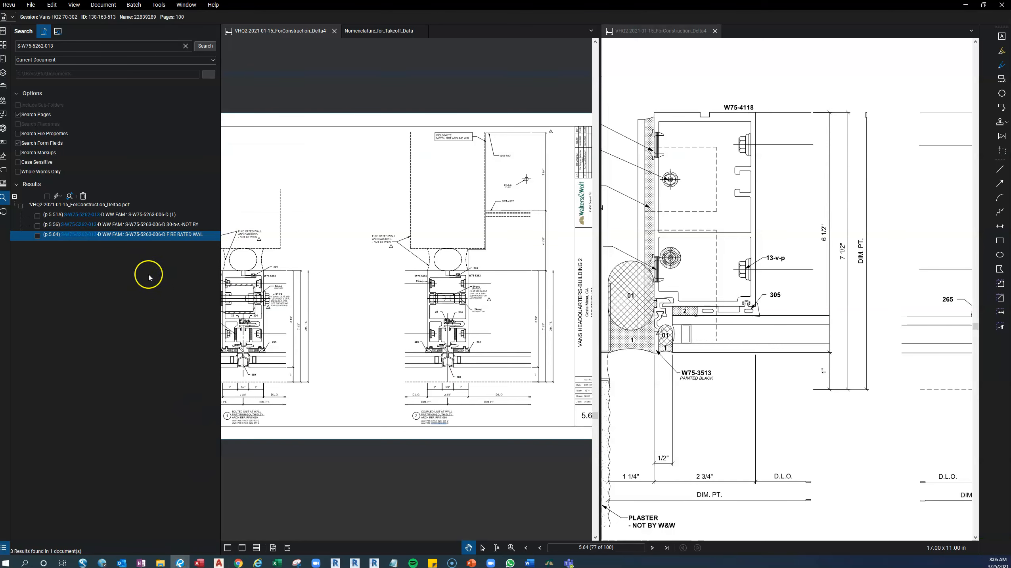
{"action": "left_click", "coordinate": [82, 216]}
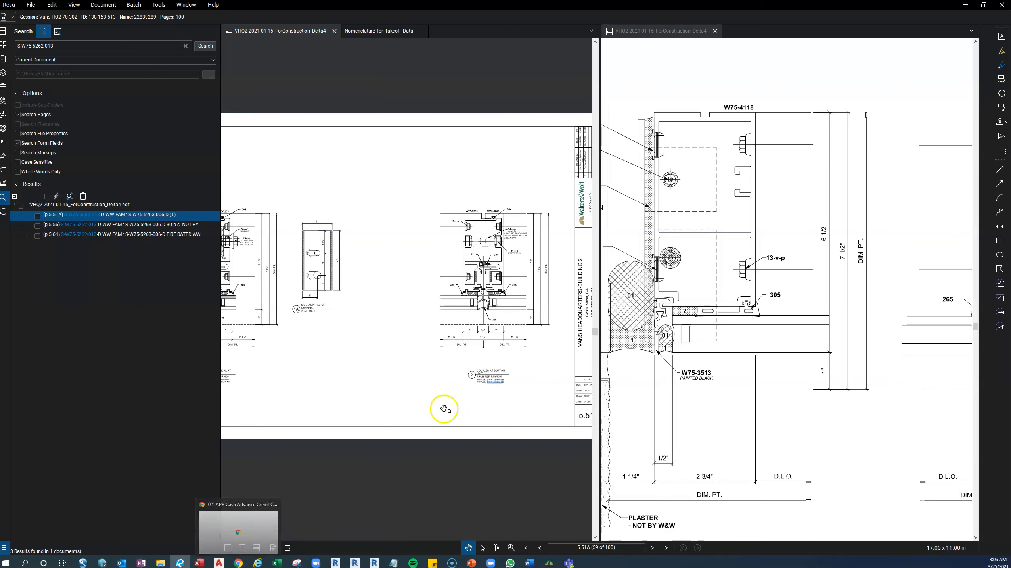
{"action": "left_click_drag", "start_coordinate": [450, 405], "coordinate": [343, 398]}
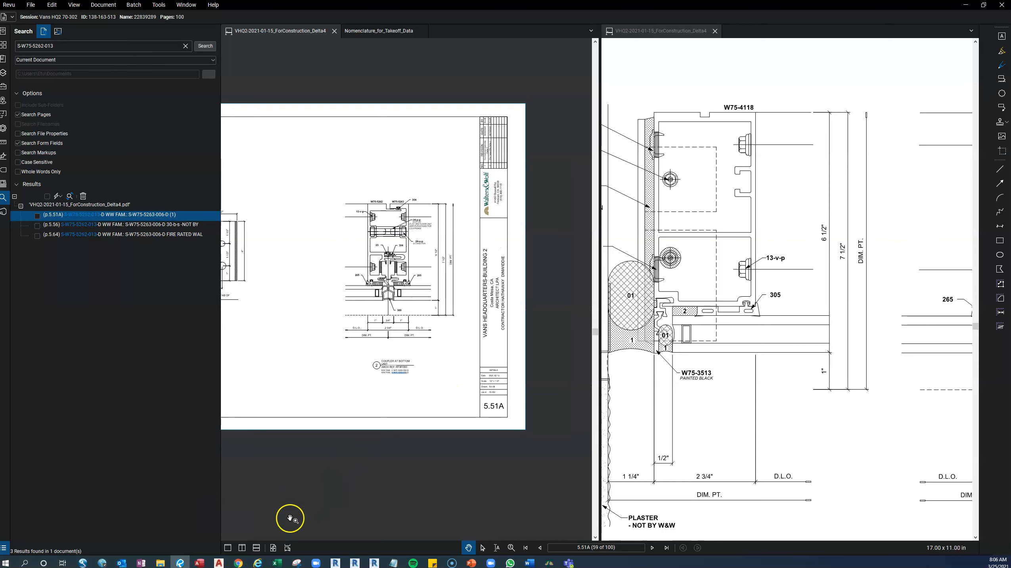
Switch to AutoCAD and enter detail number 2\5.51A in the empty row at the end of the project details list.
{"action": "mouse_move", "coordinate": [229, 567]}
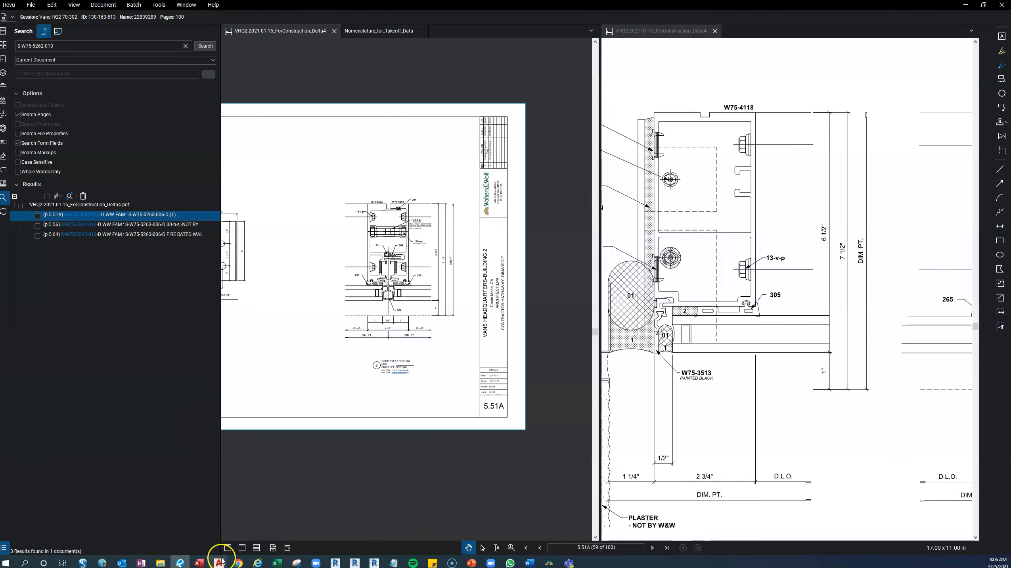
{"action": "left_click", "coordinate": [236, 532]}
{"action": "left_click", "coordinate": [39, 337]}
{"action": "type", "text": "2\\5.51A"}
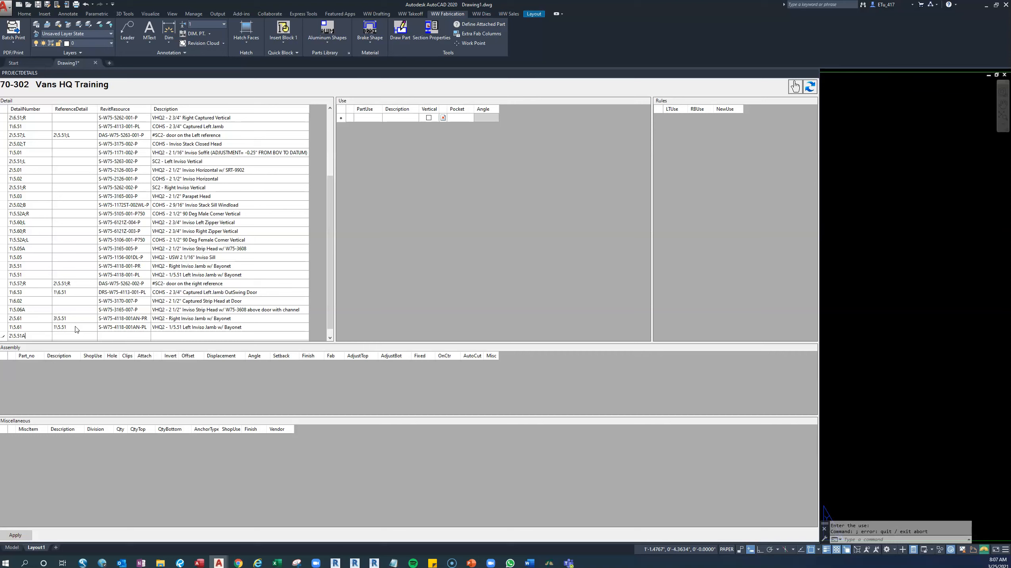
{"action": "left_click", "coordinate": [82, 335]}
Sort the project details by Revit resource and show the part uses of S-W75-5262-002-P.
{"action": "left_click", "coordinate": [137, 111]}
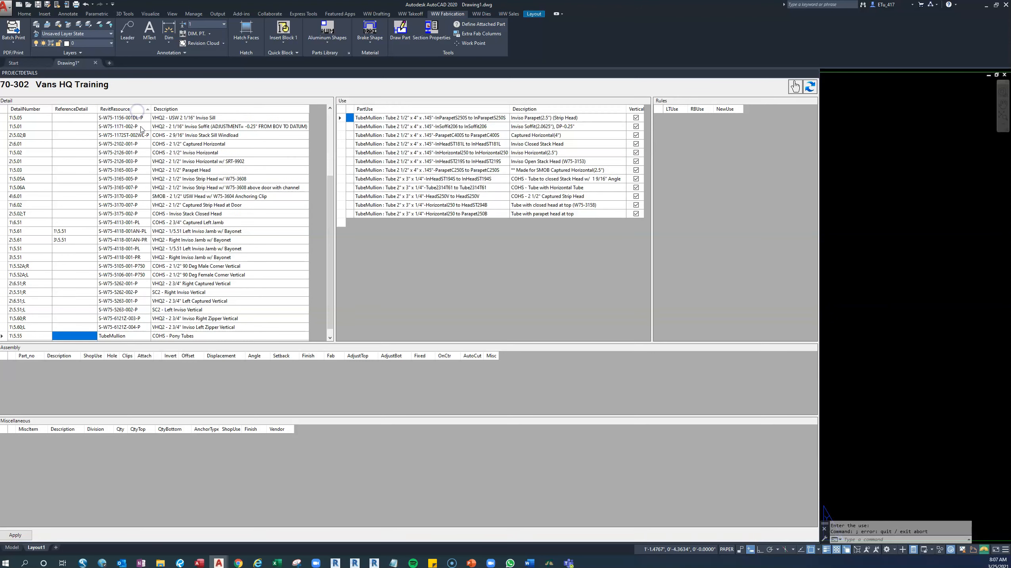
{"action": "scroll", "coordinate": [127, 281], "scroll_direction": "down", "scroll_amount": 1}
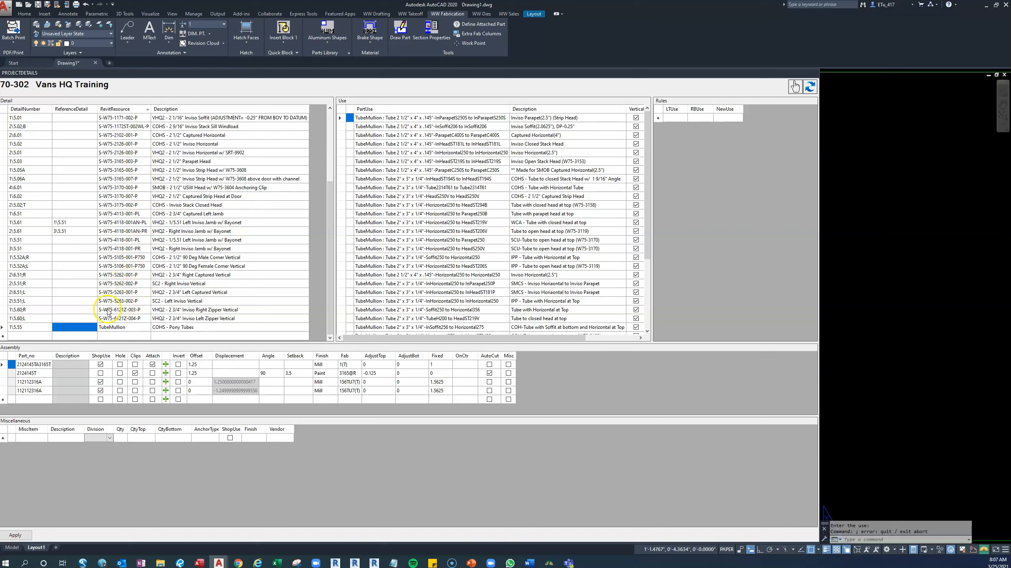
{"action": "left_click", "coordinate": [136, 287]}
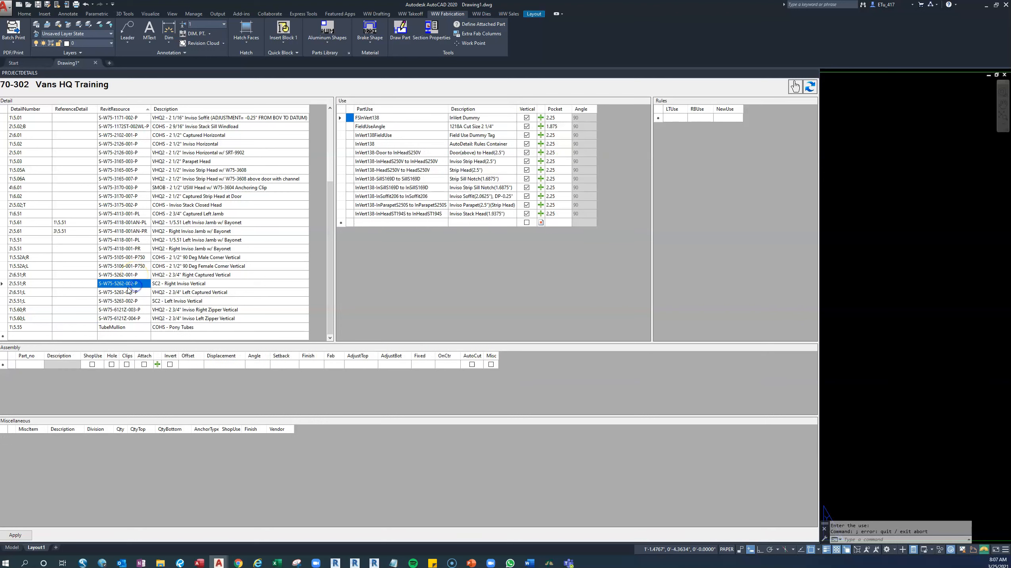
Copy detail number 2\5.51;R from the S-W75-5262-002-P row into the reference detail of the 2\5.51A row.
{"action": "left_click", "coordinate": [32, 283]}
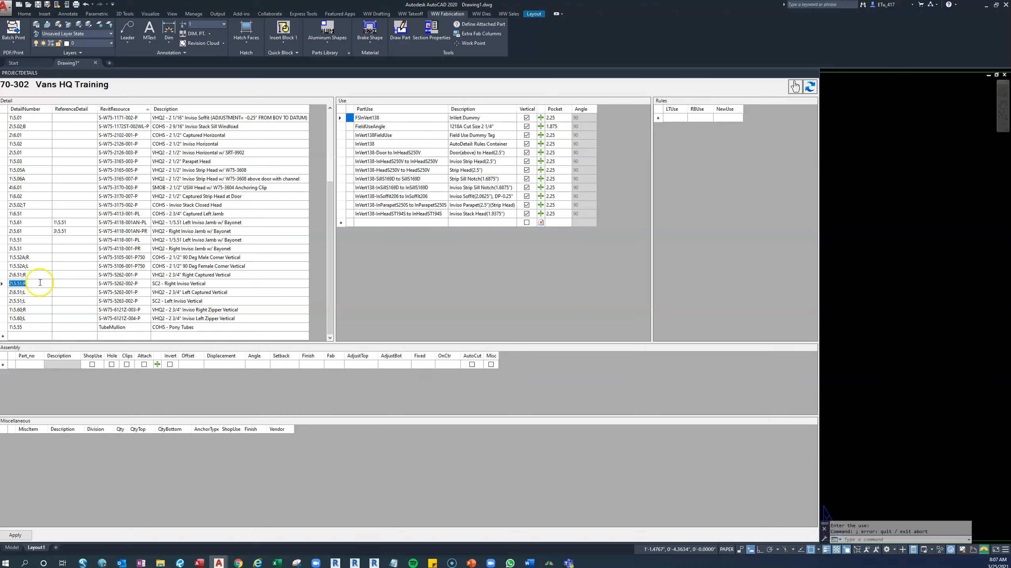
{"action": "scroll", "coordinate": [43, 281], "scroll_direction": "up", "scroll_amount": 3}
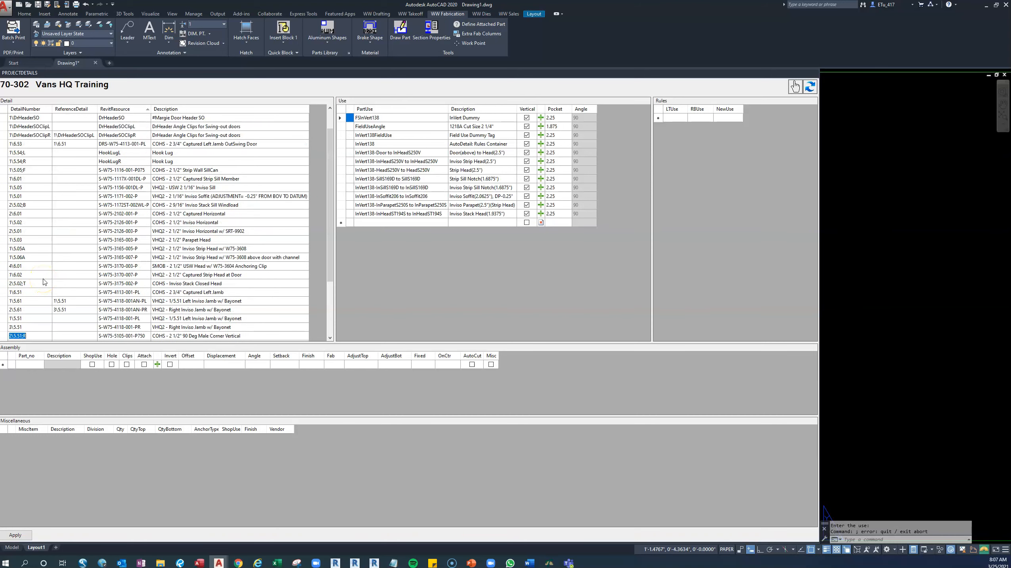
{"action": "scroll", "coordinate": [52, 193], "scroll_direction": "up", "scroll_amount": 1}
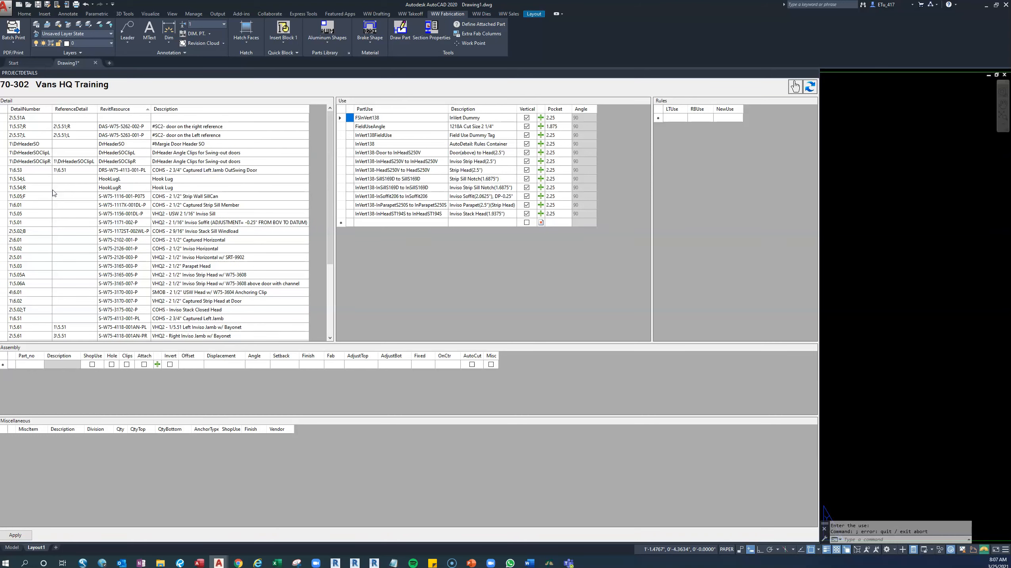
{"action": "left_click", "coordinate": [82, 118]}
{"action": "left_click", "coordinate": [86, 118]}
{"action": "type", "text": "2\\5.51;R"}
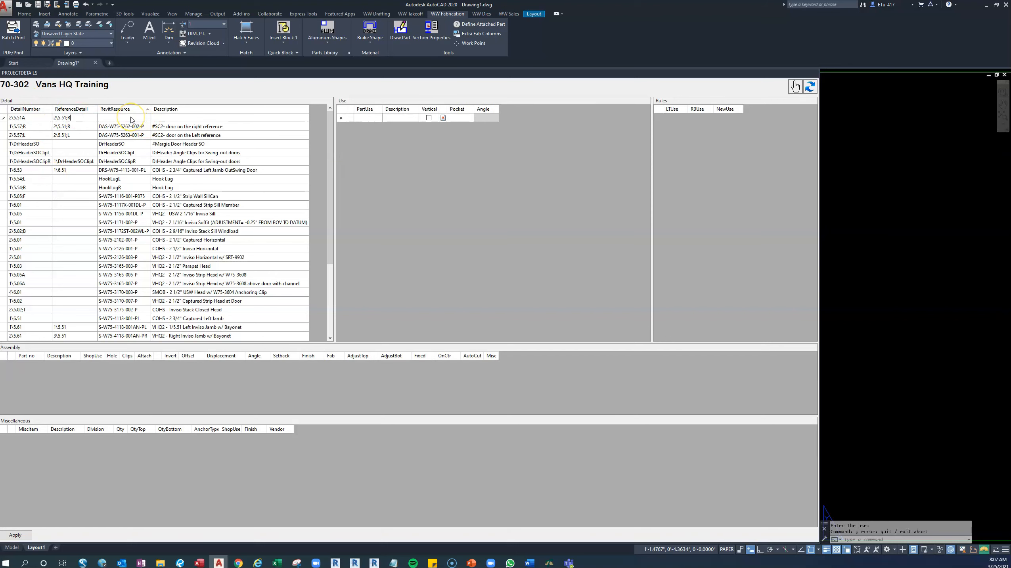
{"action": "left_click", "coordinate": [133, 118]}
{"action": "scroll", "coordinate": [133, 179], "scroll_direction": "down", "scroll_amount": 4}
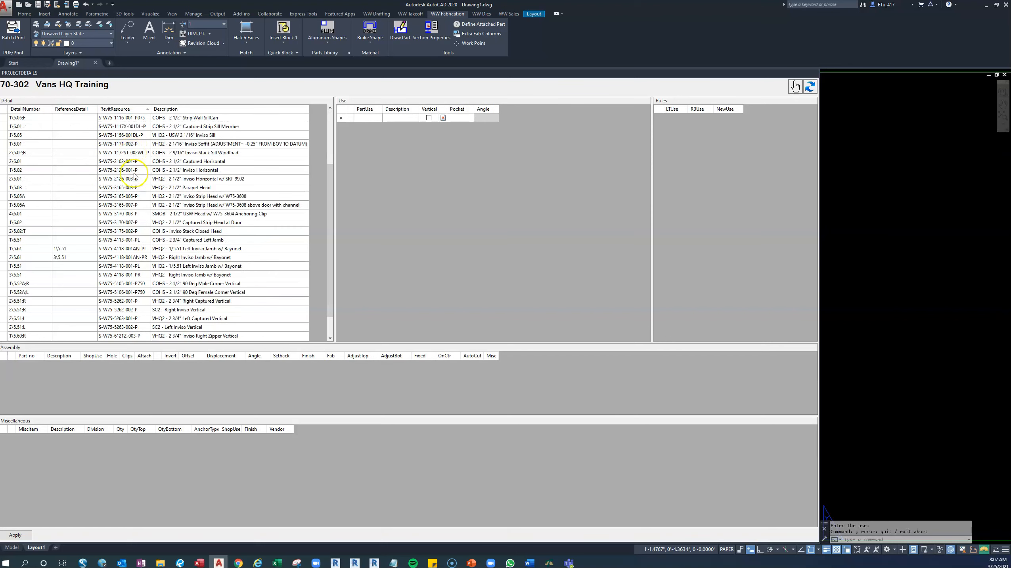
{"action": "left_click", "coordinate": [137, 283]}
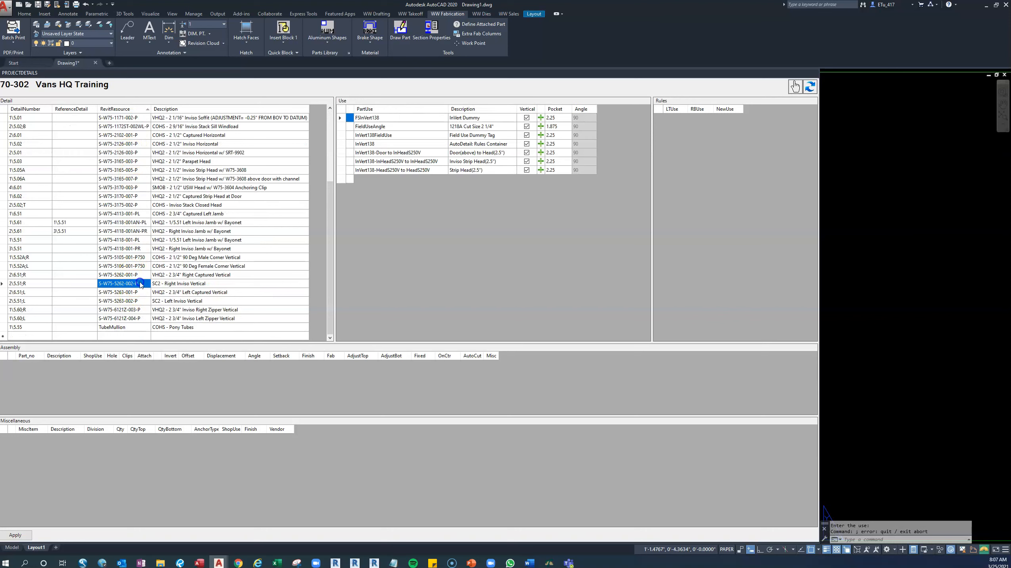
{"action": "right_click", "coordinate": [130, 283]}
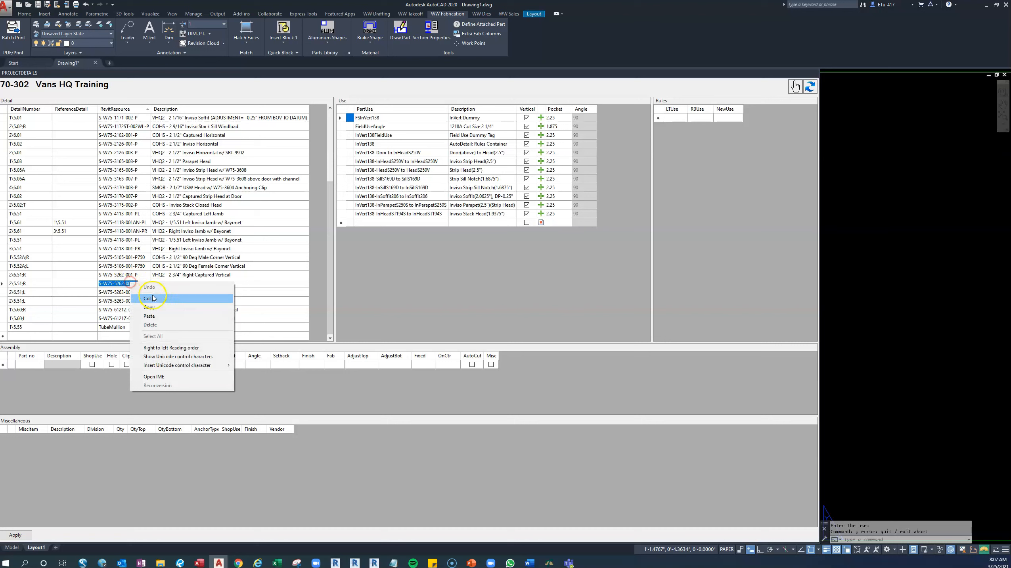
{"action": "left_click", "coordinate": [115, 284]}
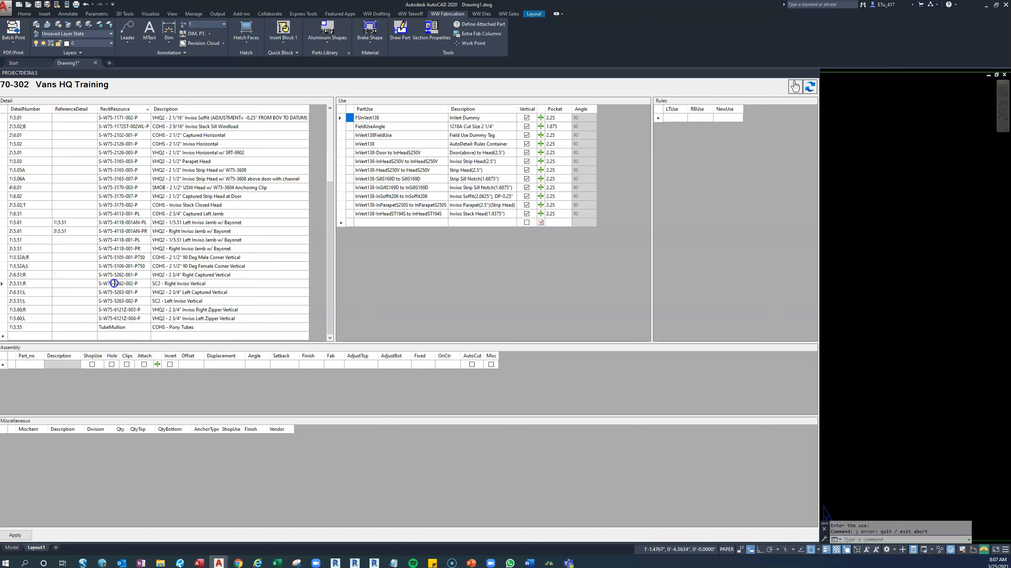
{"action": "left_click", "coordinate": [4, 283]}
{"action": "right_click", "coordinate": [3, 284]}
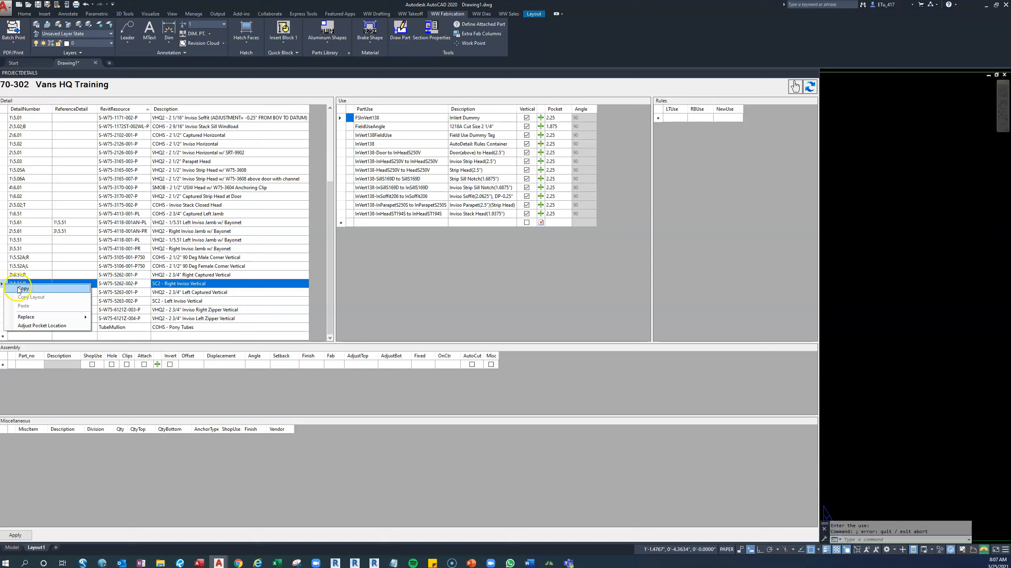
{"action": "left_click", "coordinate": [132, 293]}
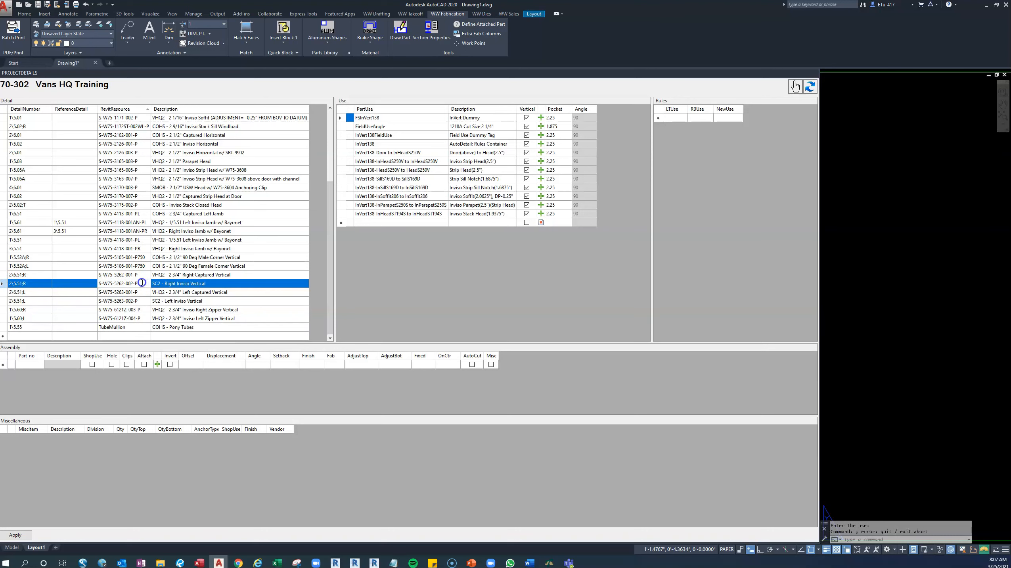
Copy the Revit resource S-W75-5262-002-P into the Revit resource cell of the 2\5.51A row.
{"action": "left_click", "coordinate": [137, 293]}
{"action": "left_click", "coordinate": [140, 284]}
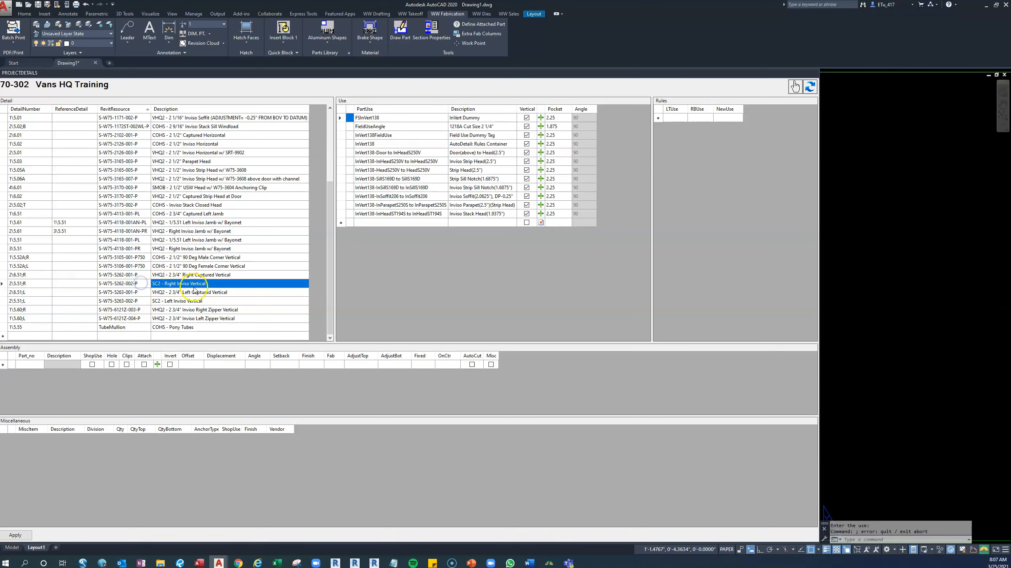
{"action": "left_click", "coordinate": [140, 285]}
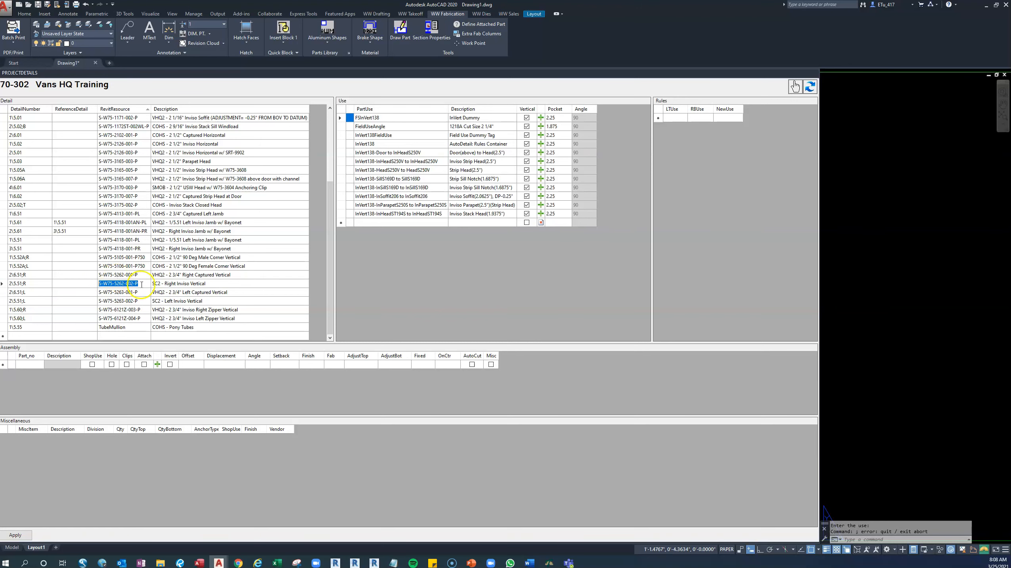
{"action": "scroll", "coordinate": [142, 284], "scroll_direction": "up", "scroll_amount": 4}
{"action": "left_click", "coordinate": [121, 117]}
{"action": "key", "text": "ctrl+v"}
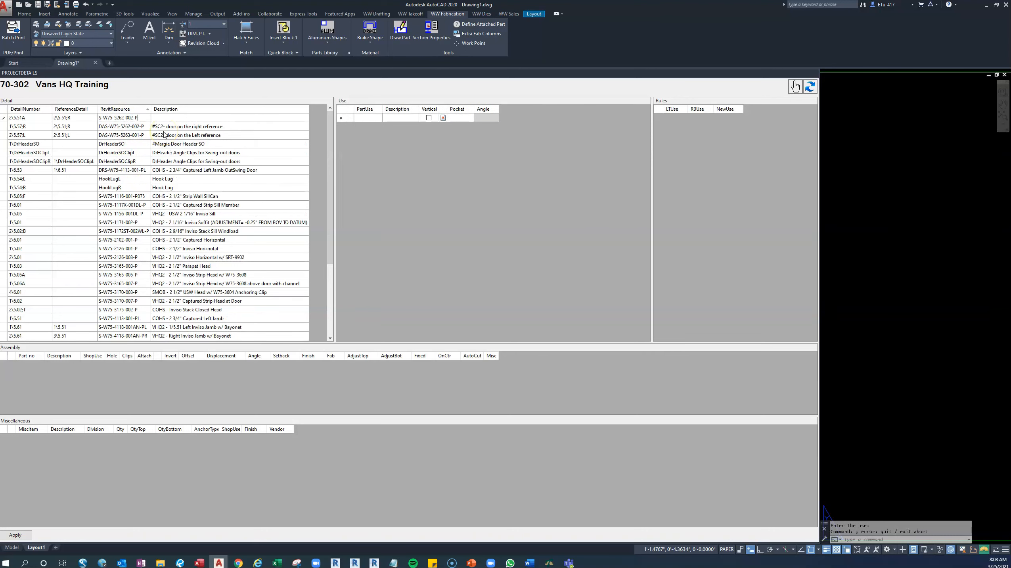
Change the Revit resource of the 2\5.51A row to S-W75-5262-013-P.
{"action": "left_click", "coordinate": [4, 118]}
{"action": "right_click", "coordinate": [5, 118]}
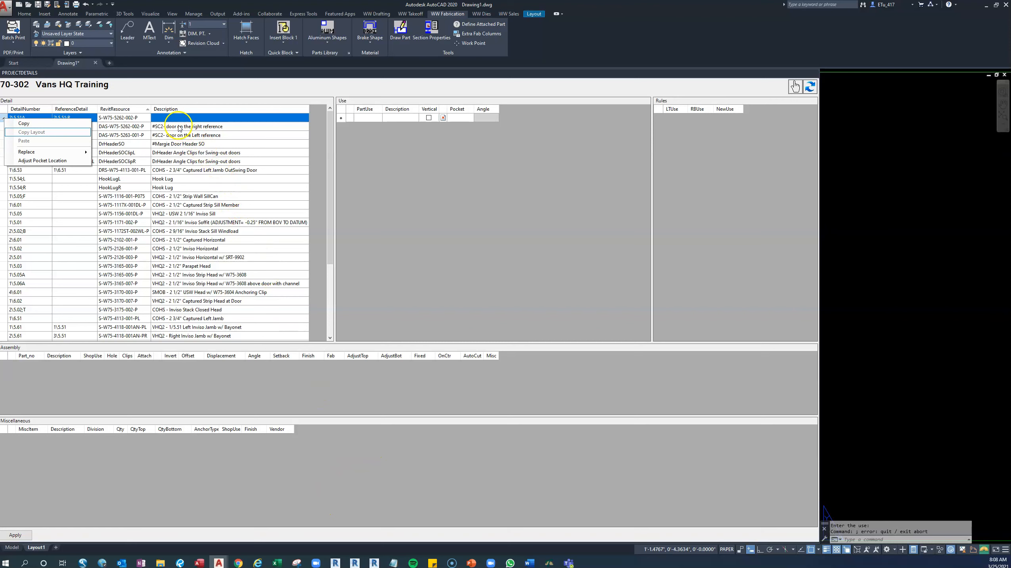
{"action": "scroll", "coordinate": [201, 215], "scroll_direction": "down", "scroll_amount": 4}
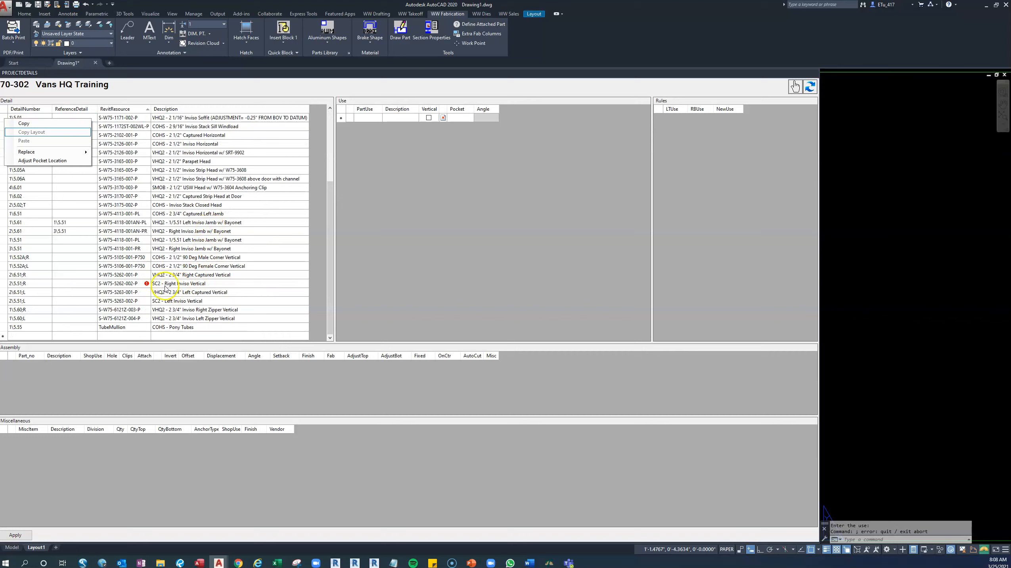
{"action": "scroll", "coordinate": [171, 286], "scroll_direction": "up", "scroll_amount": 4}
{"action": "left_click", "coordinate": [131, 118]}
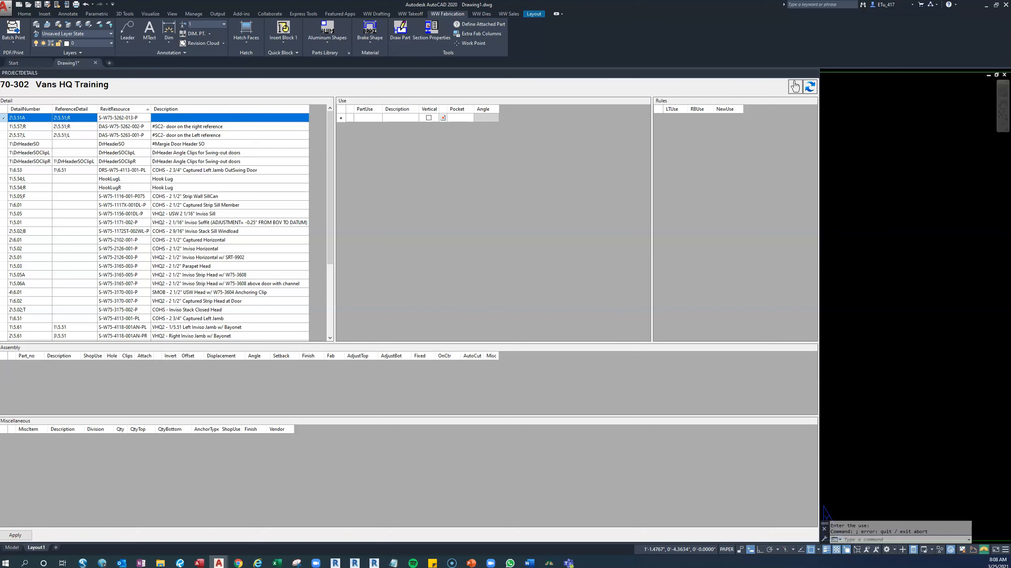
Copy the S-W75-5262-002-P description to the S-W75-5262-013-P row, extend it to "SC2 - Right Inviso Vertical Bolted", and apply the changes.
{"action": "scroll", "coordinate": [201, 175], "scroll_direction": "down", "scroll_amount": 4}
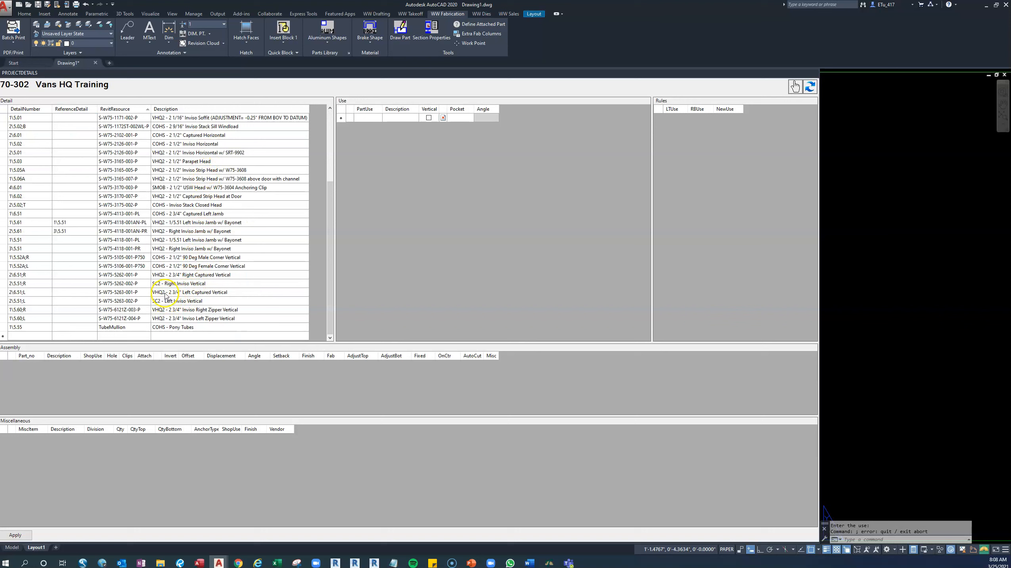
{"action": "left_click", "coordinate": [203, 285]}
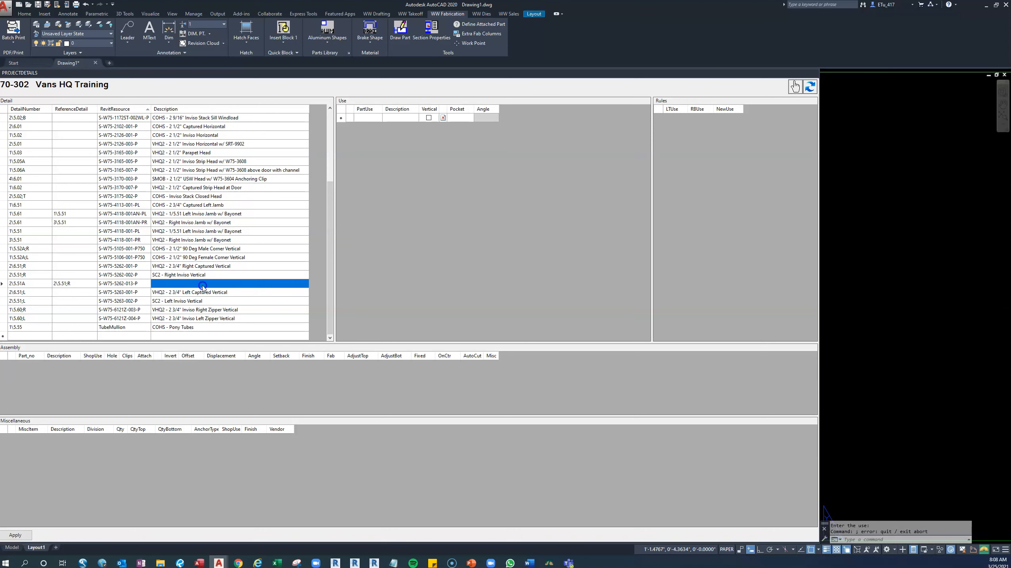
{"action": "left_click", "coordinate": [211, 275]}
{"action": "left_click", "coordinate": [211, 275]}
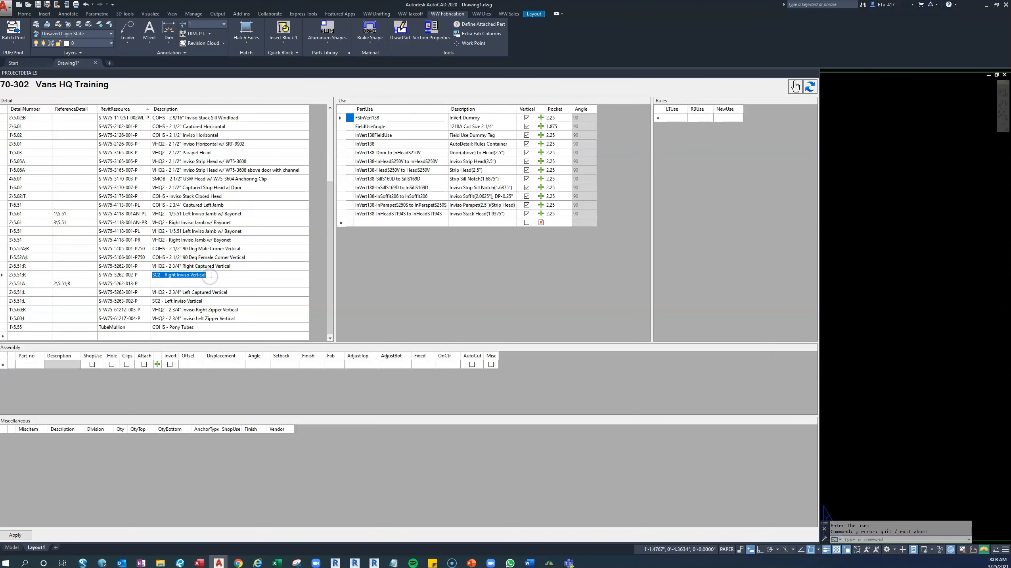
{"action": "key", "text": "ctrl+c"}
{"action": "left_click", "coordinate": [186, 283]}
{"action": "key", "text": "ctrl+v"}
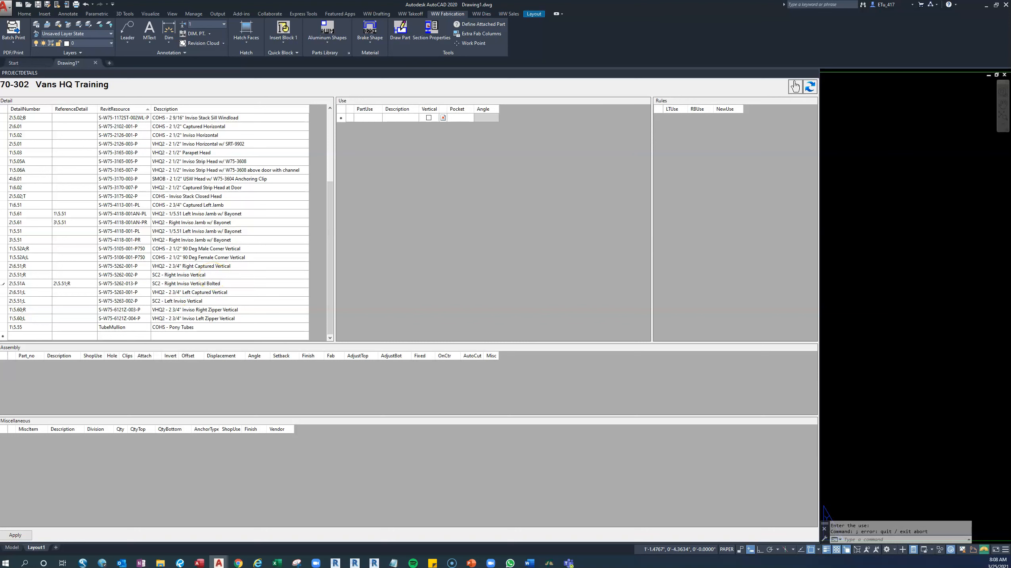
{"action": "left_click", "coordinate": [186, 300]}
{"action": "left_click", "coordinate": [19, 535]}
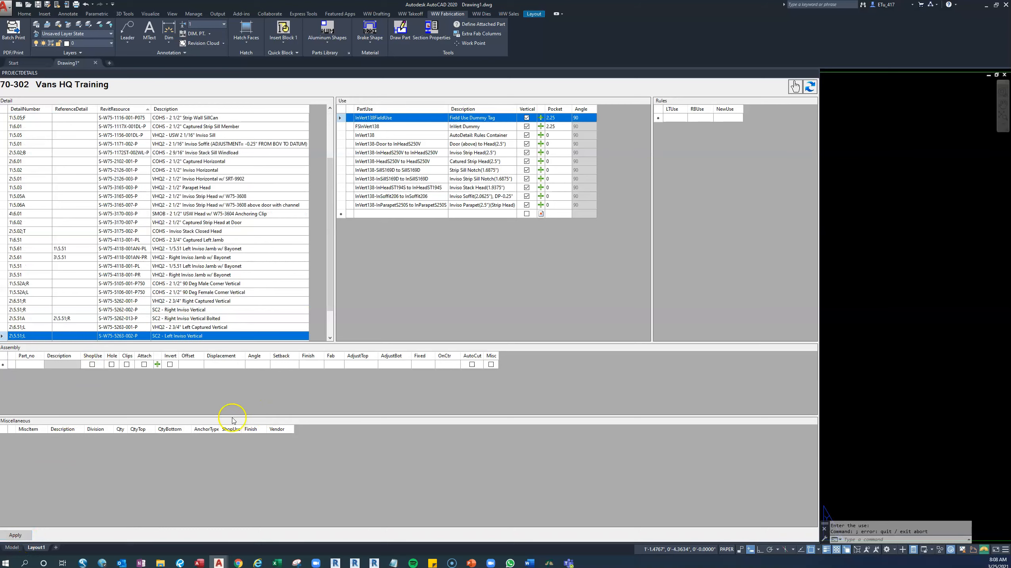
Switch to Bluebeam and compare the family names under details 2 and 1 on sheet 5.51A.
{"action": "left_click", "coordinate": [179, 564]}
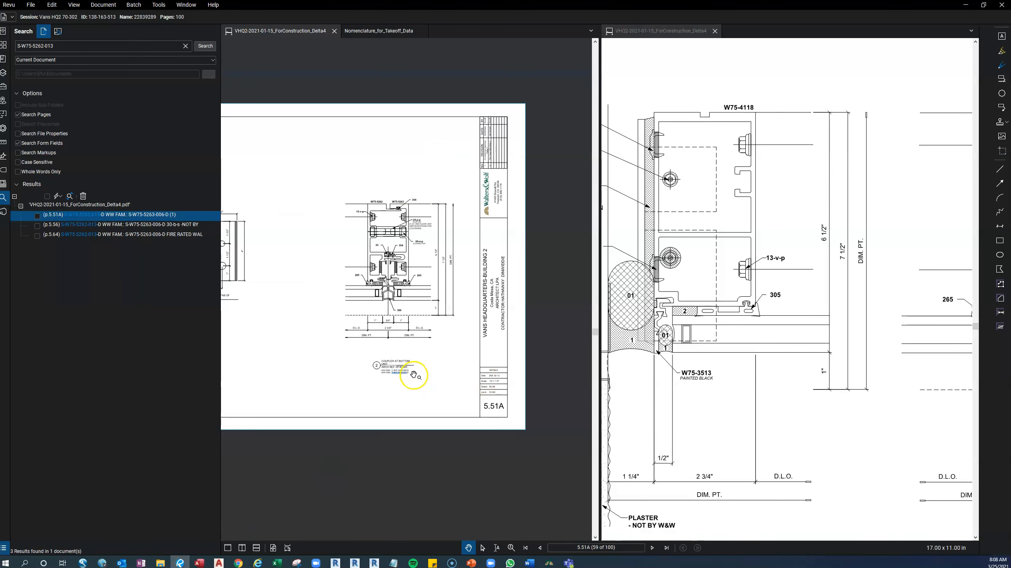
{"action": "scroll", "coordinate": [413, 376], "scroll_direction": "up", "scroll_amount": 4}
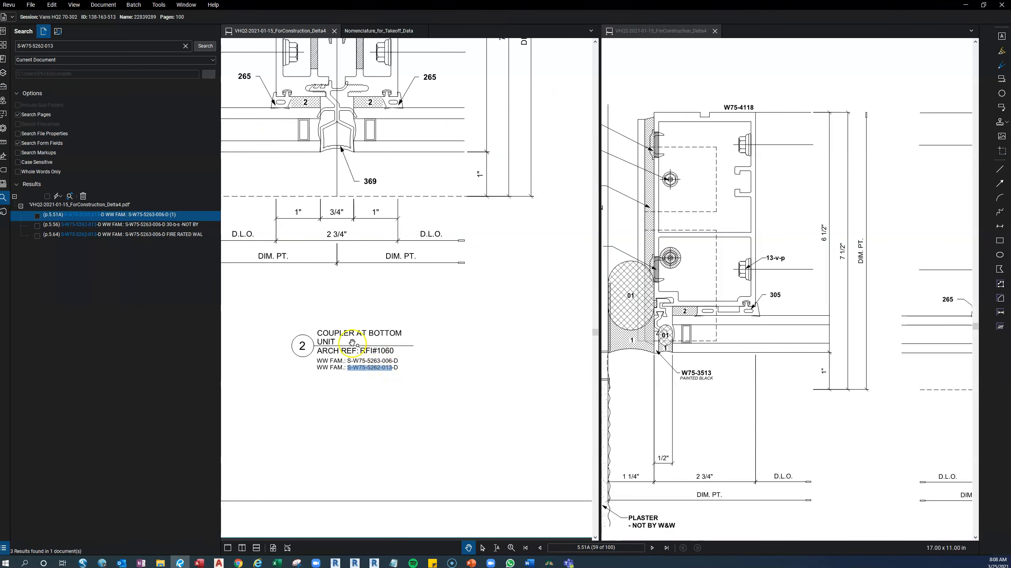
{"action": "left_click_drag", "start_coordinate": [302, 305], "coordinate": [376, 312]}
{"action": "scroll", "coordinate": [376, 312], "scroll_direction": "down", "scroll_amount": 3}
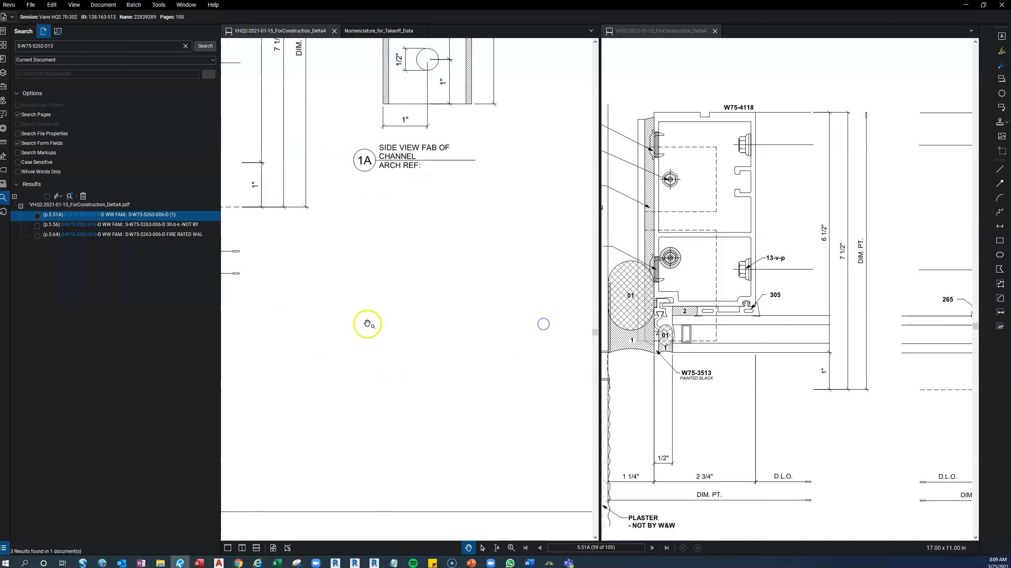
{"action": "scroll", "coordinate": [476, 323], "scroll_direction": "up", "scroll_amount": 5}
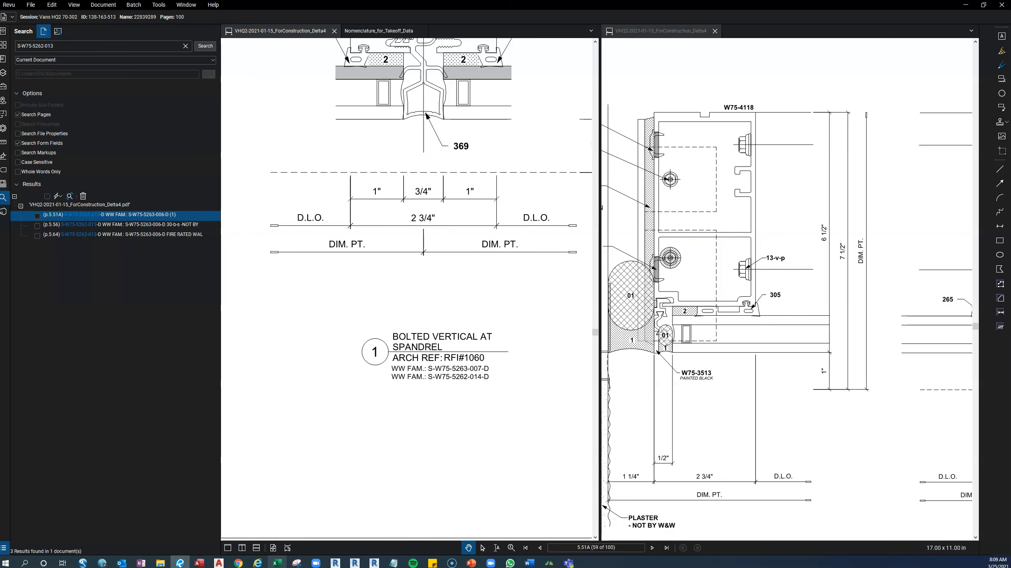
Check the remaining parts without data in the Intersection_Report workbook, and return to the project details in AutoCAD.
{"action": "left_click_drag", "start_coordinate": [0, 127], "coordinate": [1000, 132]}
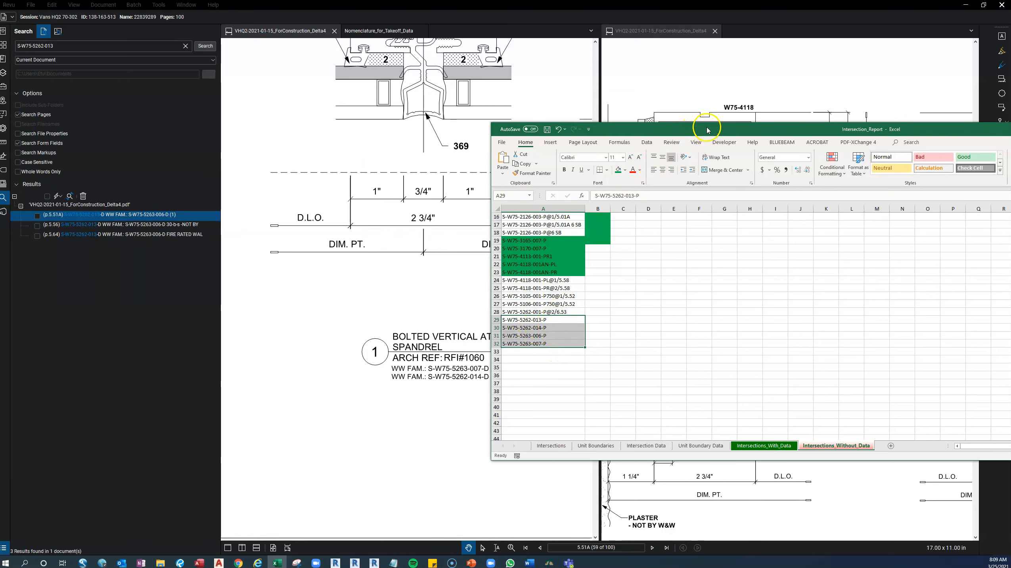
{"action": "left_click_drag", "start_coordinate": [742, 130], "coordinate": [0, 170]}
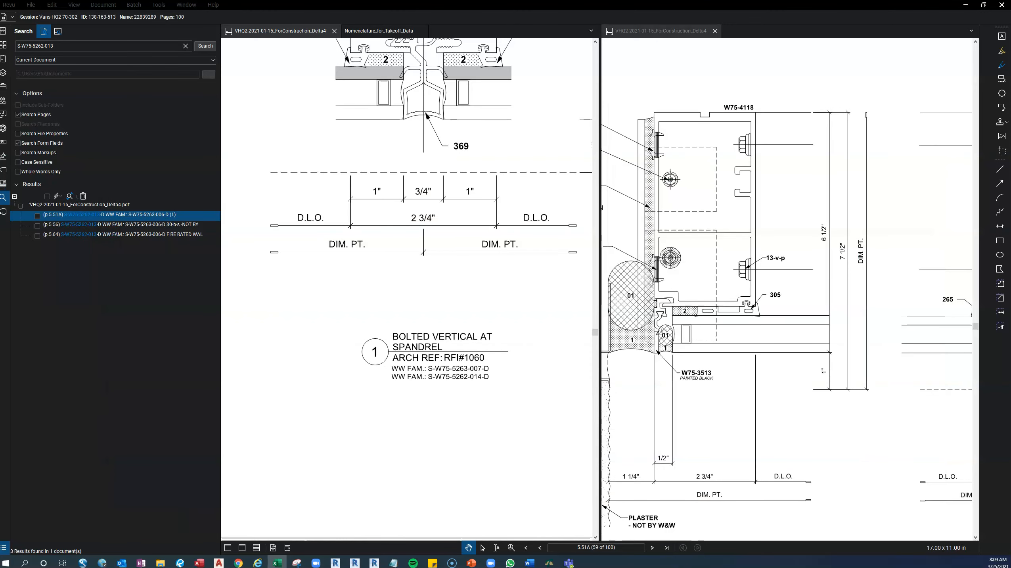
{"action": "left_click", "coordinate": [972, 6]}
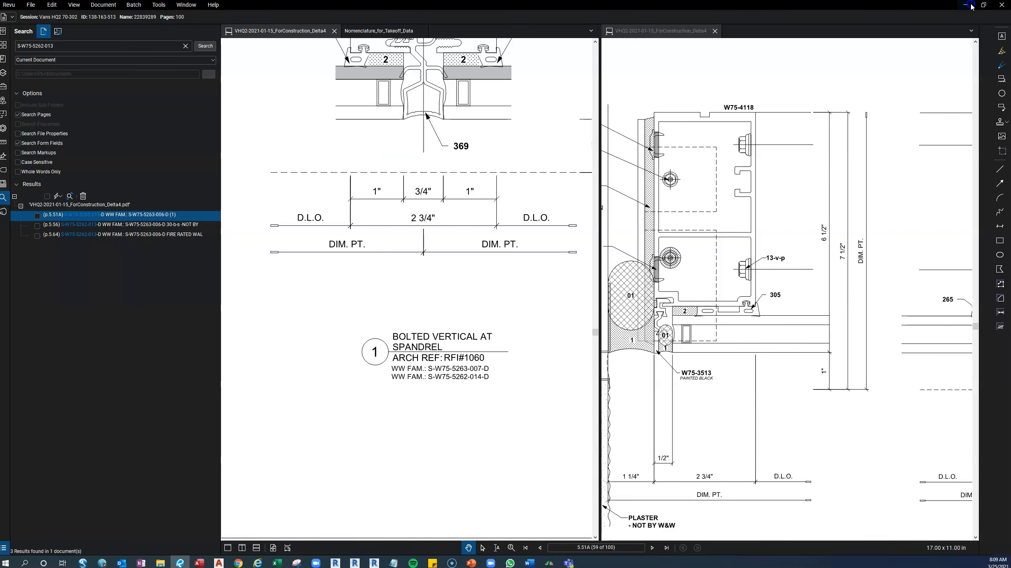
{"action": "left_click", "coordinate": [972, 5]}
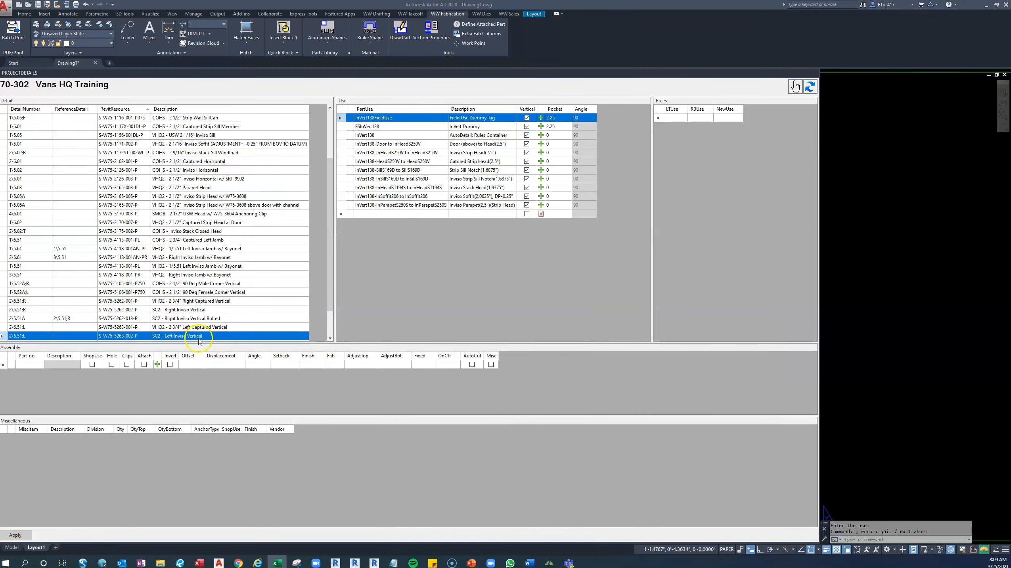
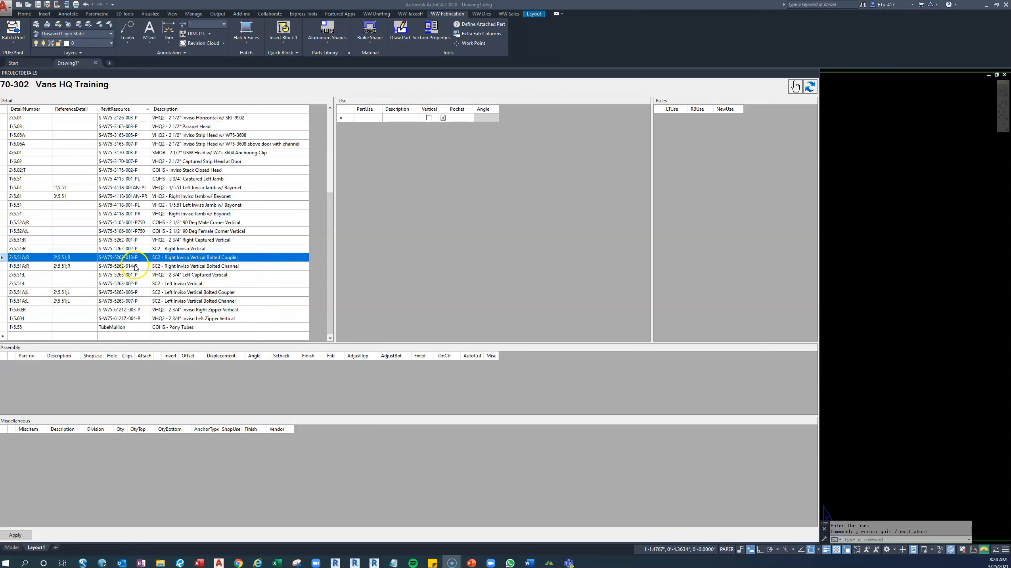
Review the Revit resources of the S-W75-5262-014-P, S-W75-5263-006-P and S-W75-5263-007-P bolted vertical rows.
{"action": "left_click", "coordinate": [134, 266]}
{"action": "left_click", "coordinate": [130, 266]}
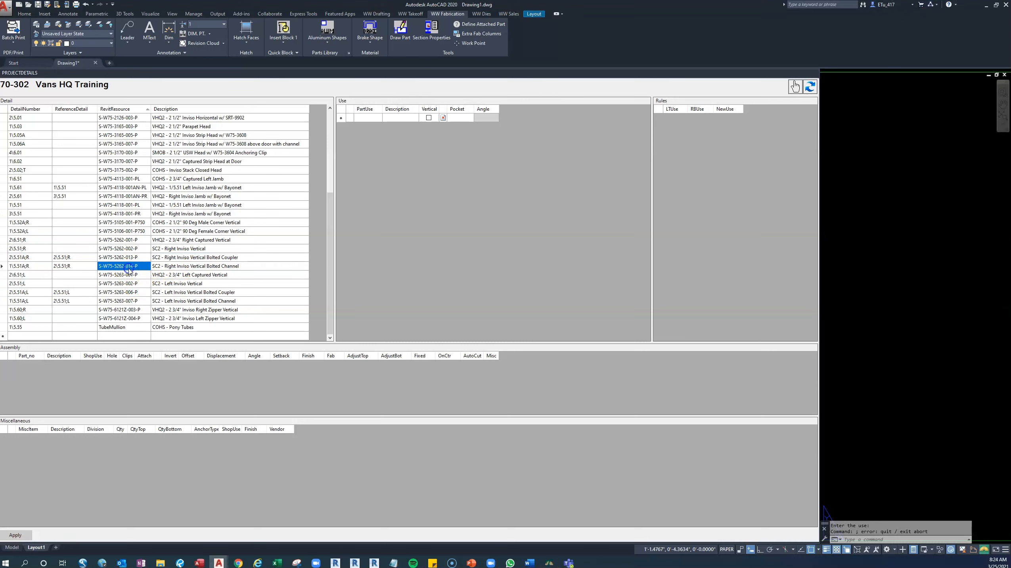
{"action": "left_click", "coordinate": [136, 292]}
{"action": "left_click", "coordinate": [139, 300]}
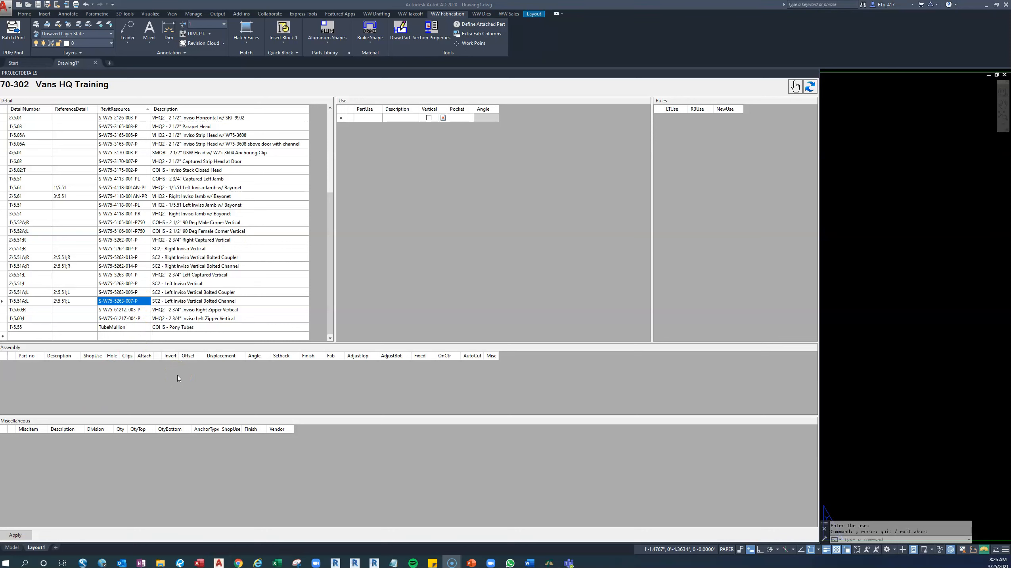
{"action": "left_click", "coordinate": [75, 336]}
Switch to the Intersection_Report workbook in Excel and fill cells A29 to A32, S-W75-5262-013-P through S-W75-5263-007-P, with green.
{"action": "left_click", "coordinate": [277, 563]}
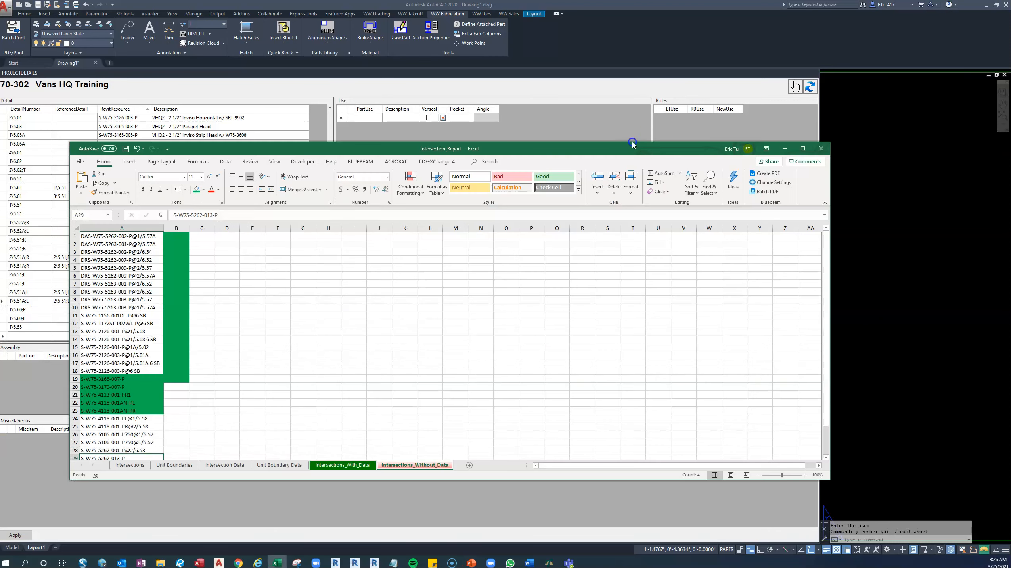
{"action": "left_click", "coordinate": [198, 346]}
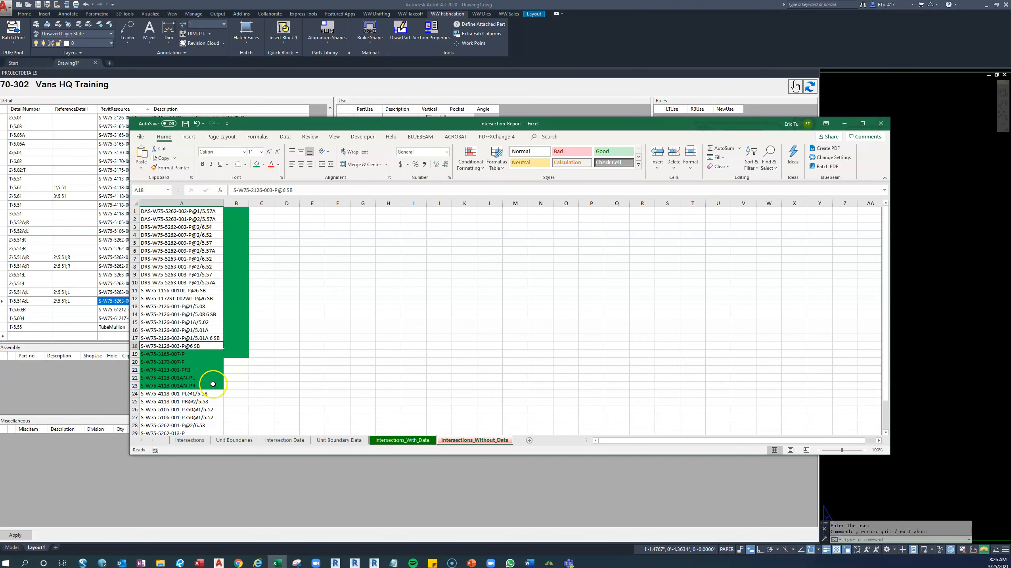
{"action": "scroll", "coordinate": [209, 403], "scroll_direction": "down", "scroll_amount": 2}
{"action": "scroll", "coordinate": [209, 404], "scroll_direction": "down", "scroll_amount": 2}
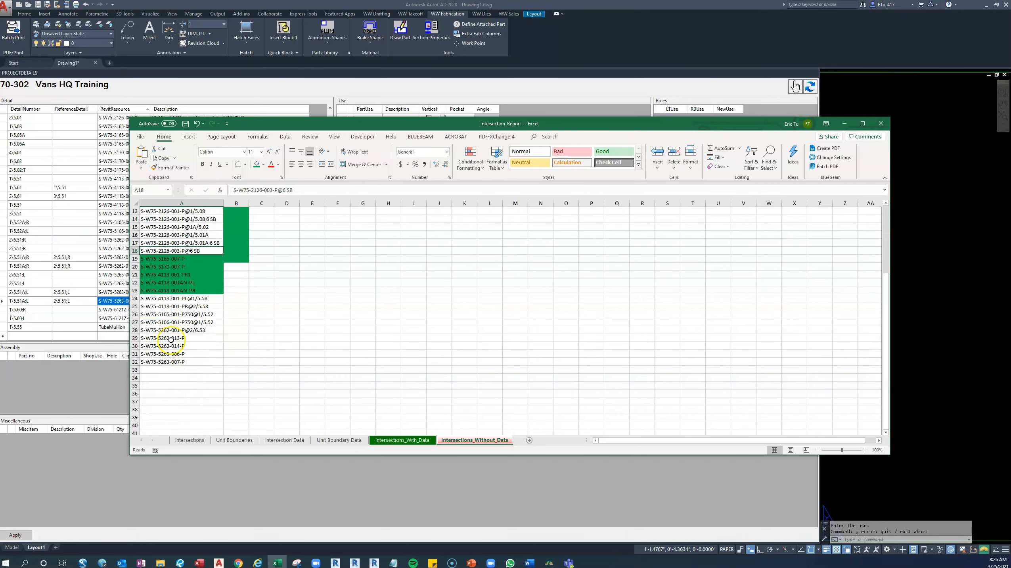
{"action": "left_click", "coordinate": [135, 337]}
{"action": "left_click_drag", "start_coordinate": [158, 337], "coordinate": [167, 363]}
{"action": "left_click", "coordinate": [256, 164]}
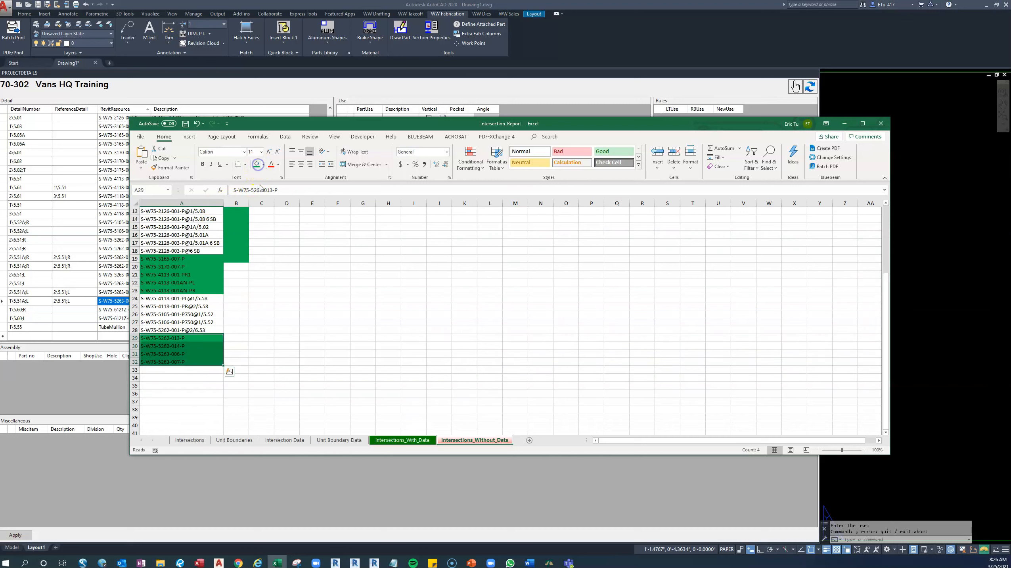
{"action": "left_click", "coordinate": [263, 361]}
{"action": "left_click", "coordinate": [200, 330]}
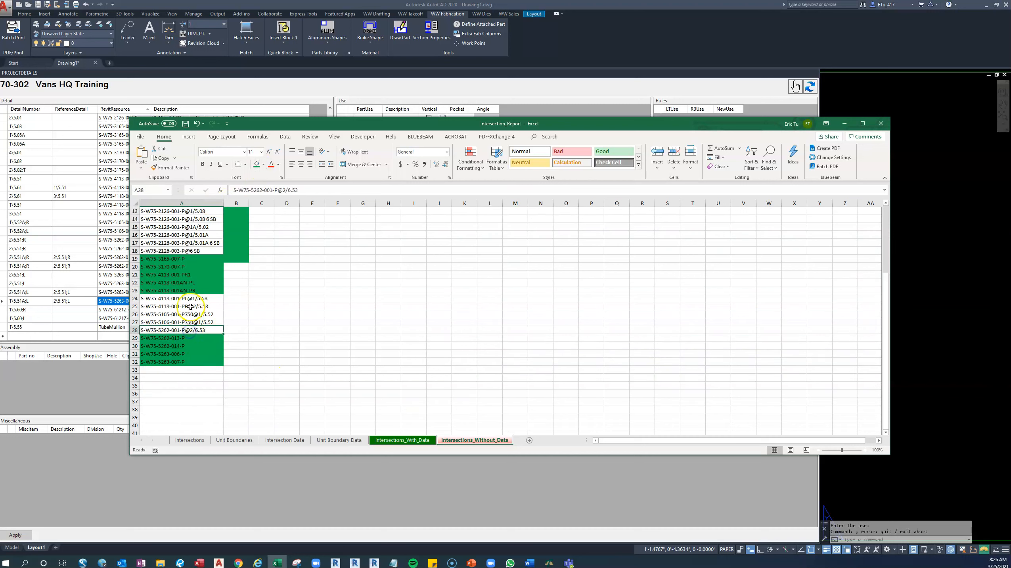
Check the rest of the list of parts without data, and return to AutoCAD to apply the project detail changes.
{"action": "scroll", "coordinate": [197, 322], "scroll_direction": "up", "scroll_amount": 4}
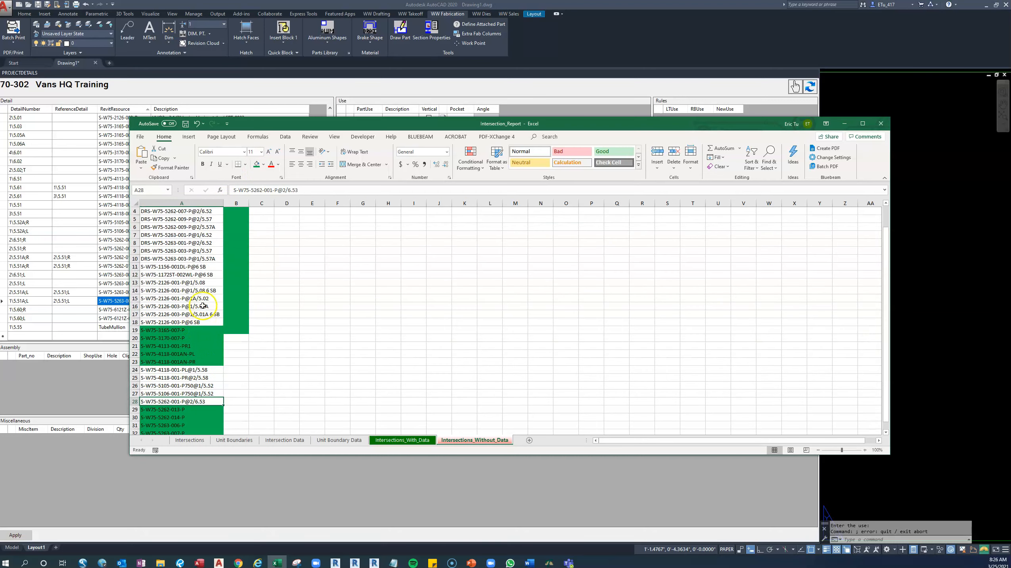
{"action": "scroll", "coordinate": [201, 242], "scroll_direction": "up", "scroll_amount": 1}
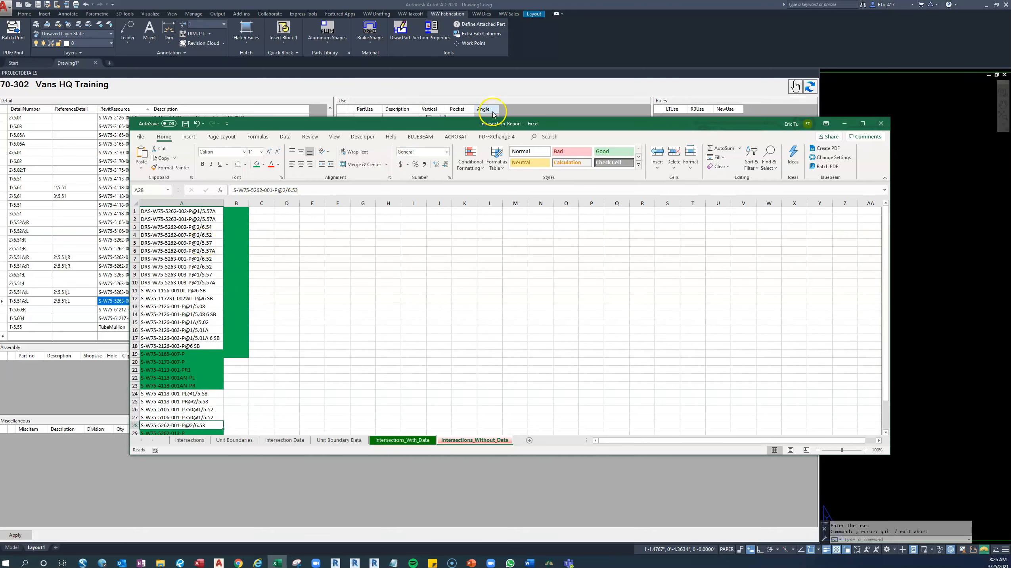
{"action": "left_click_drag", "start_coordinate": [536, 122], "coordinate": [0, 169]}
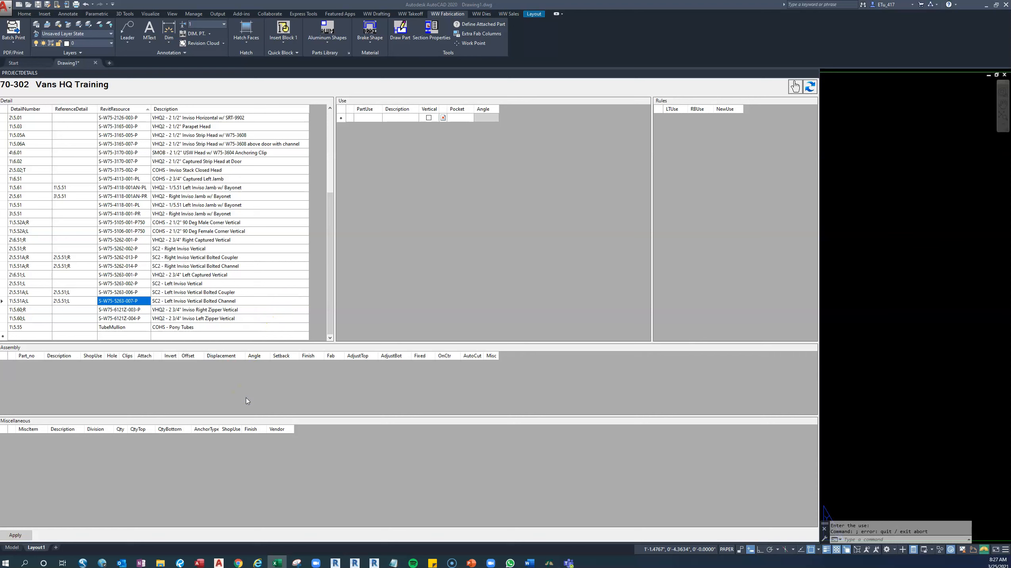
{"action": "left_click", "coordinate": [27, 537]}
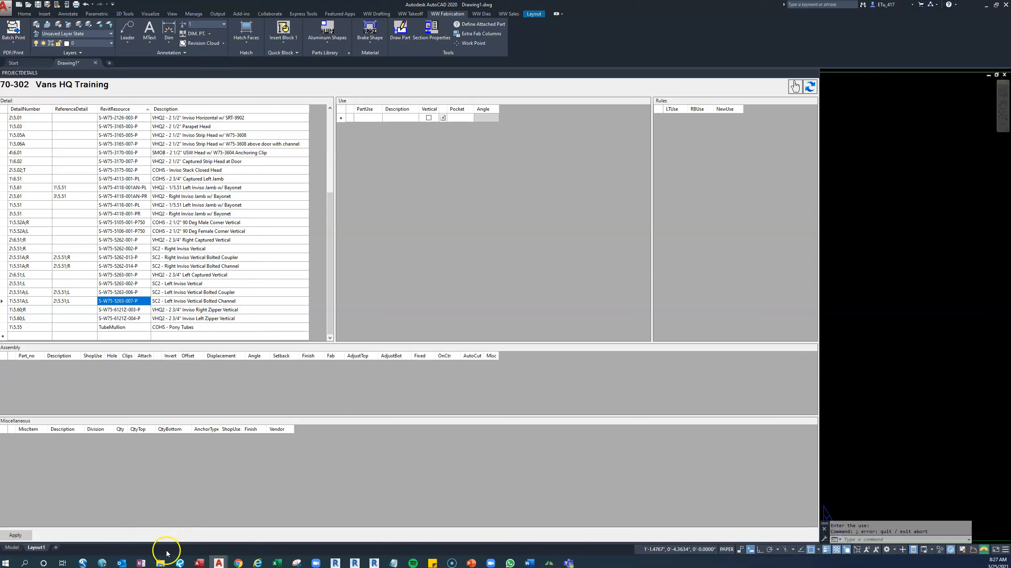
Switch to File Explorer and open the jobs (L:) network drive.
{"action": "left_click", "coordinate": [163, 563]}
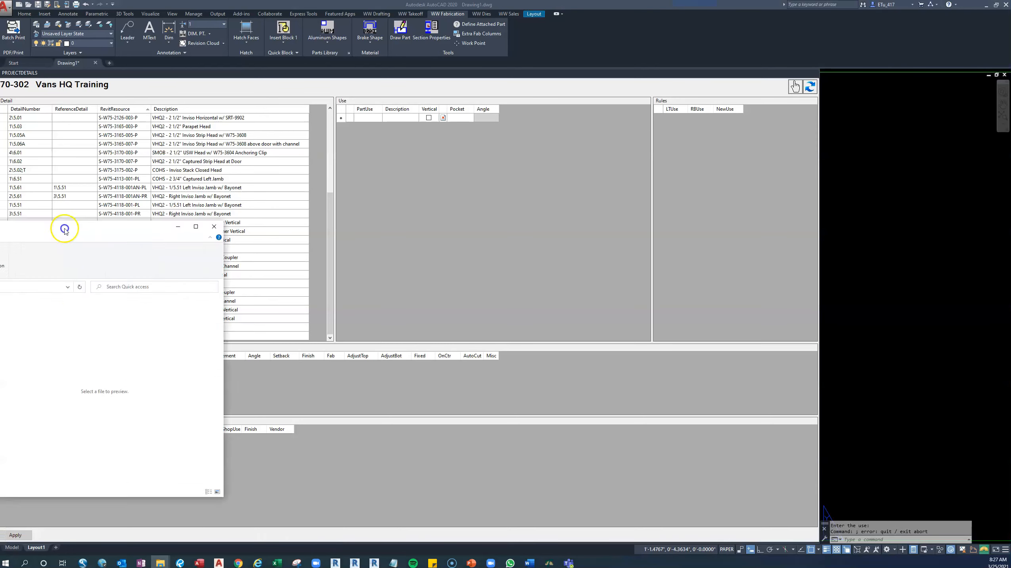
{"action": "left_click", "coordinate": [644, 120]}
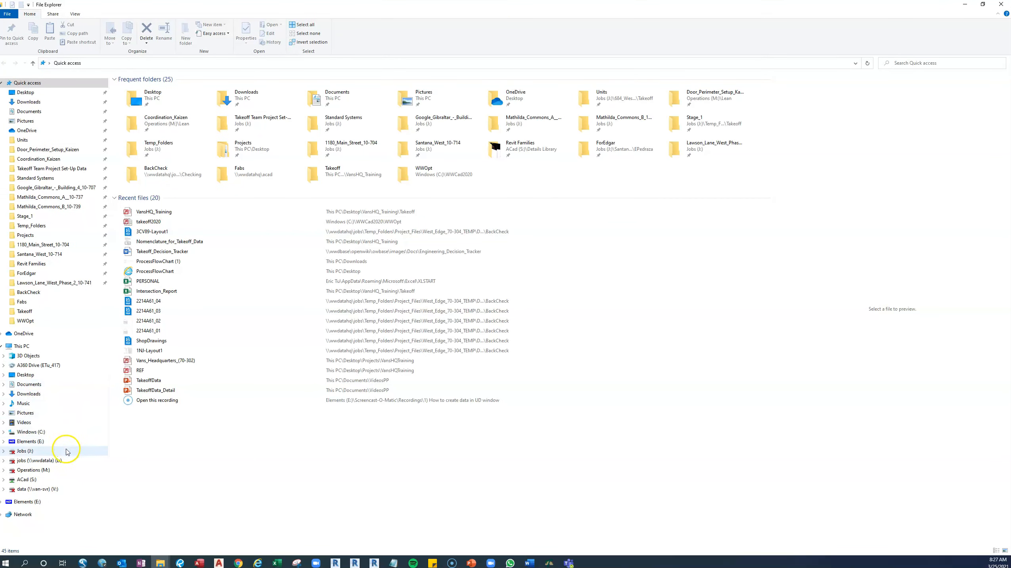
{"action": "left_click", "coordinate": [68, 461]}
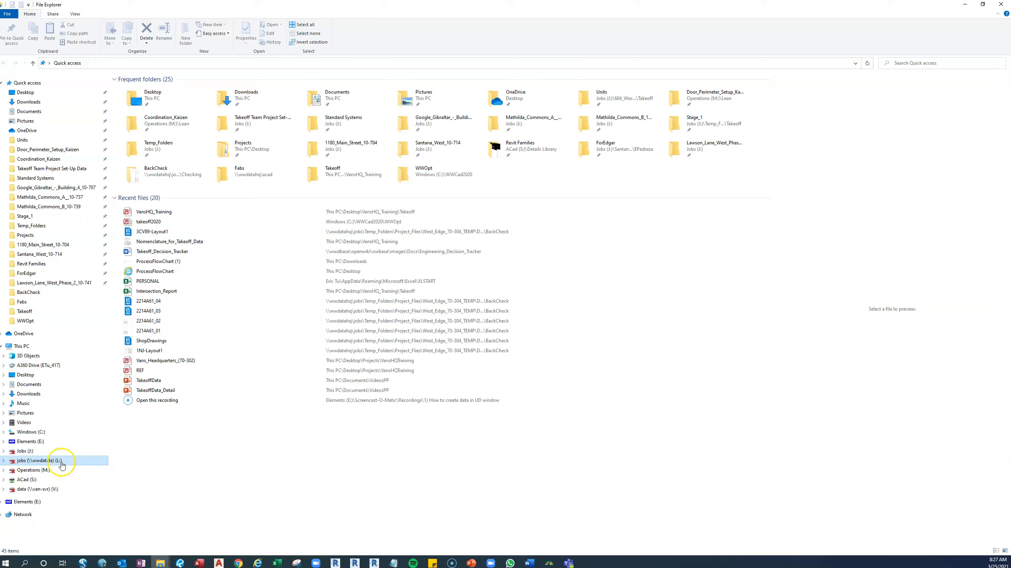
{"action": "left_click", "coordinate": [66, 465]}
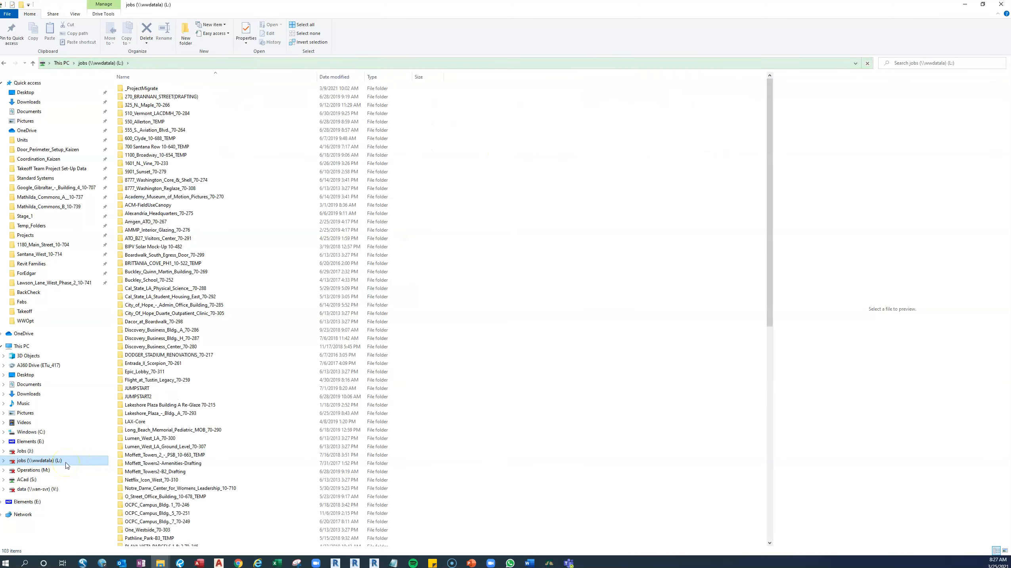
{"action": "left_click", "coordinate": [157, 64]}
{"action": "left_click", "coordinate": [469, 162]}
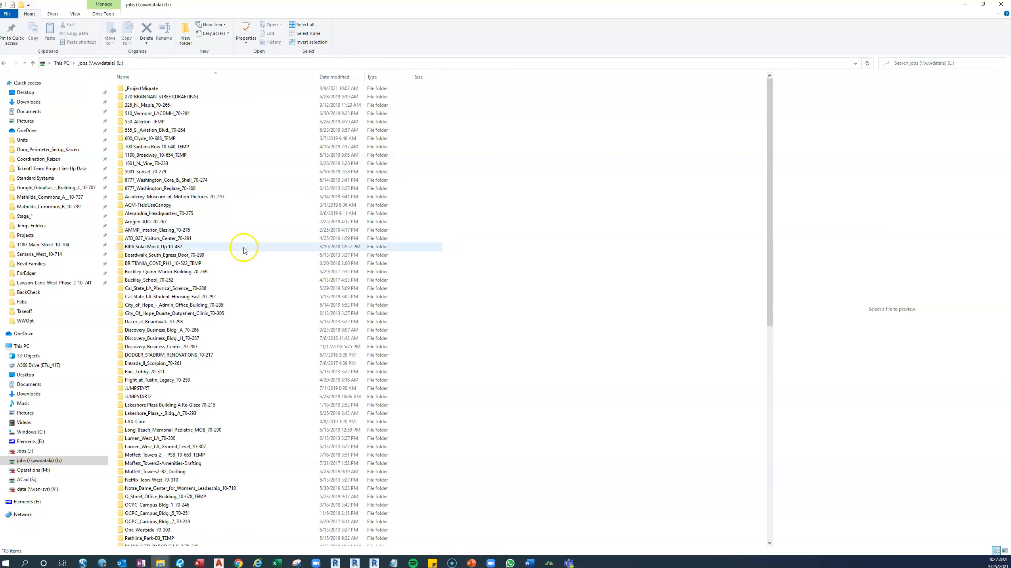
Open the Takeoff folder under Drafting in the Vans_Headquarters_70-302 project folder.
{"action": "scroll", "coordinate": [188, 318], "scroll_direction": "down", "scroll_amount": 1}
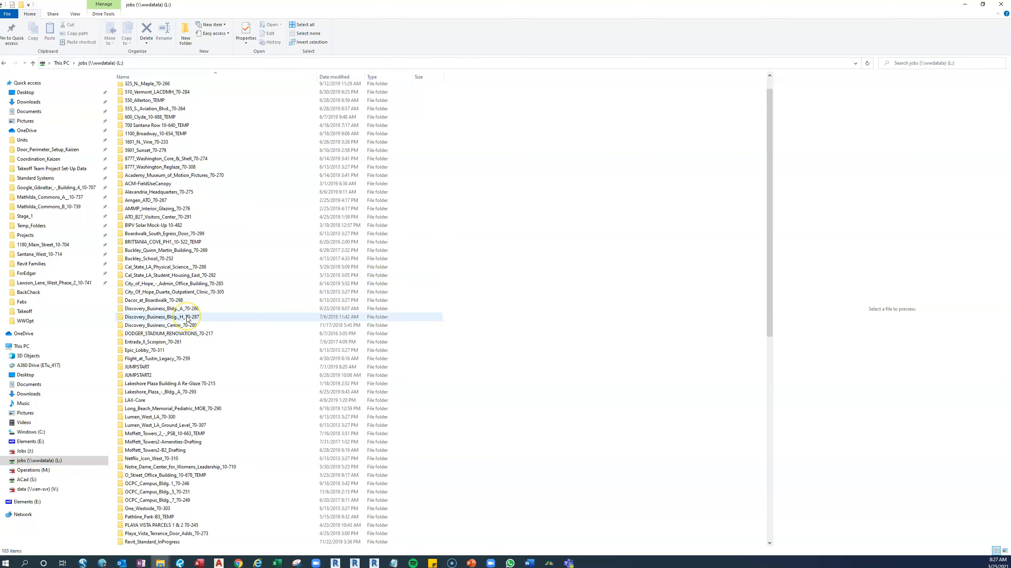
{"action": "scroll", "coordinate": [188, 318], "scroll_direction": "down", "scroll_amount": 3}
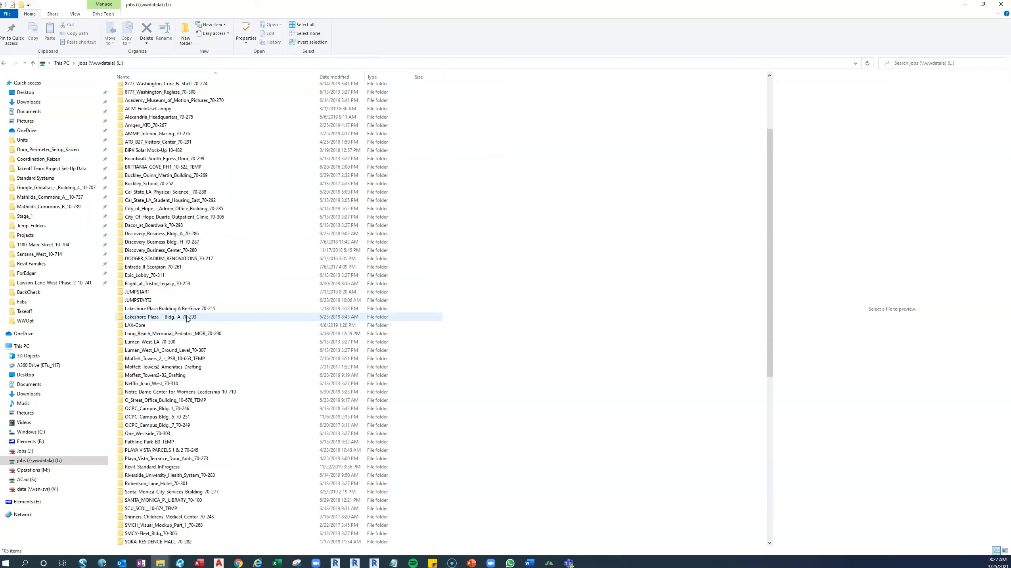
{"action": "scroll", "coordinate": [188, 318], "scroll_direction": "down", "scroll_amount": 12}
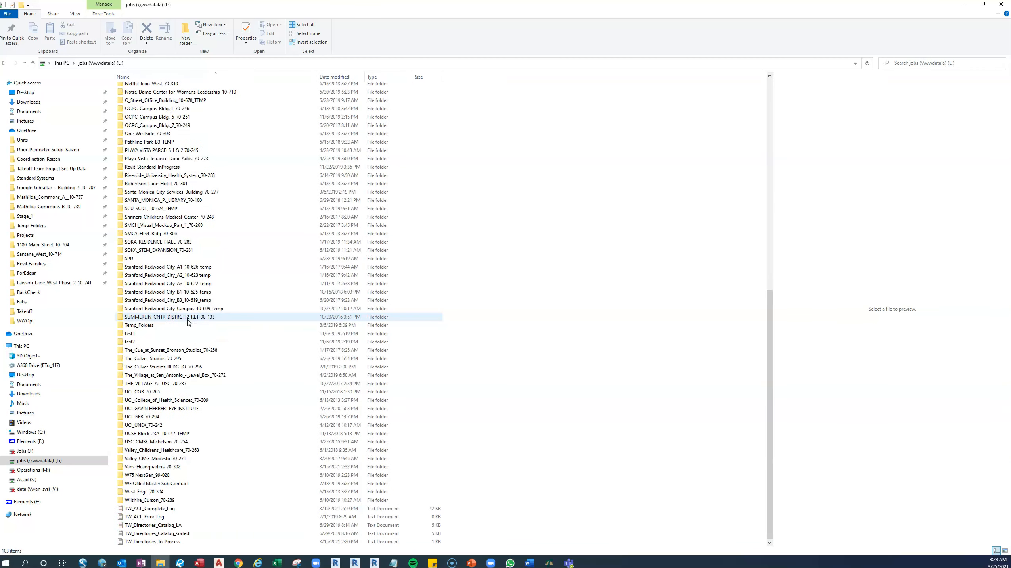
{"action": "left_click", "coordinate": [179, 468]}
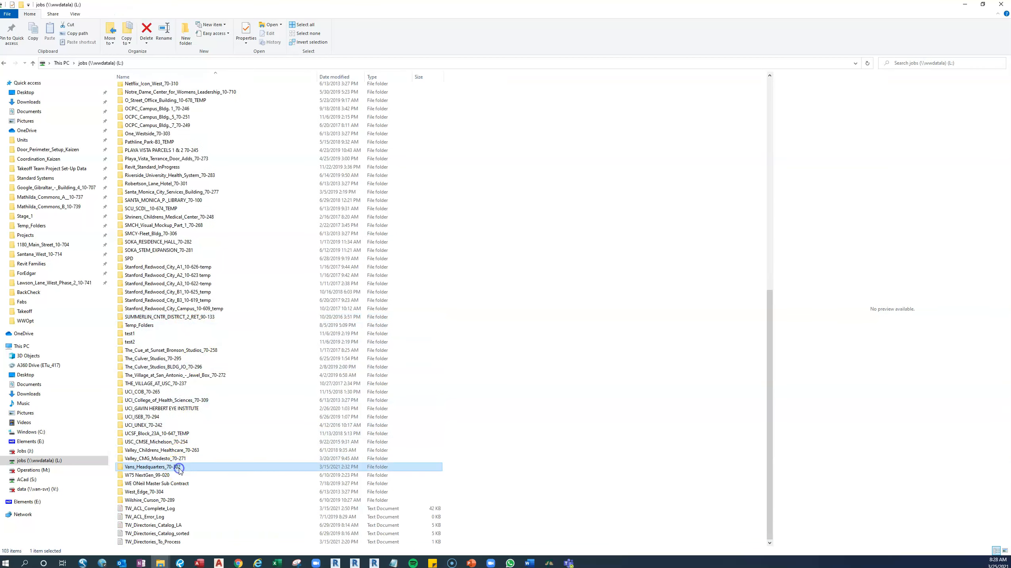
{"action": "double_click", "coordinate": [180, 469]}
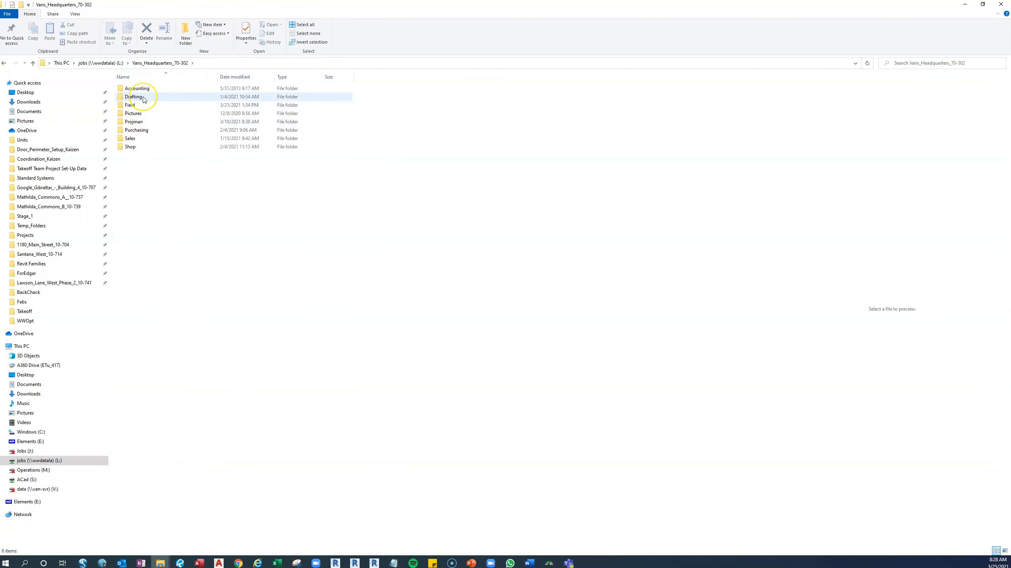
{"action": "double_click", "coordinate": [135, 96]}
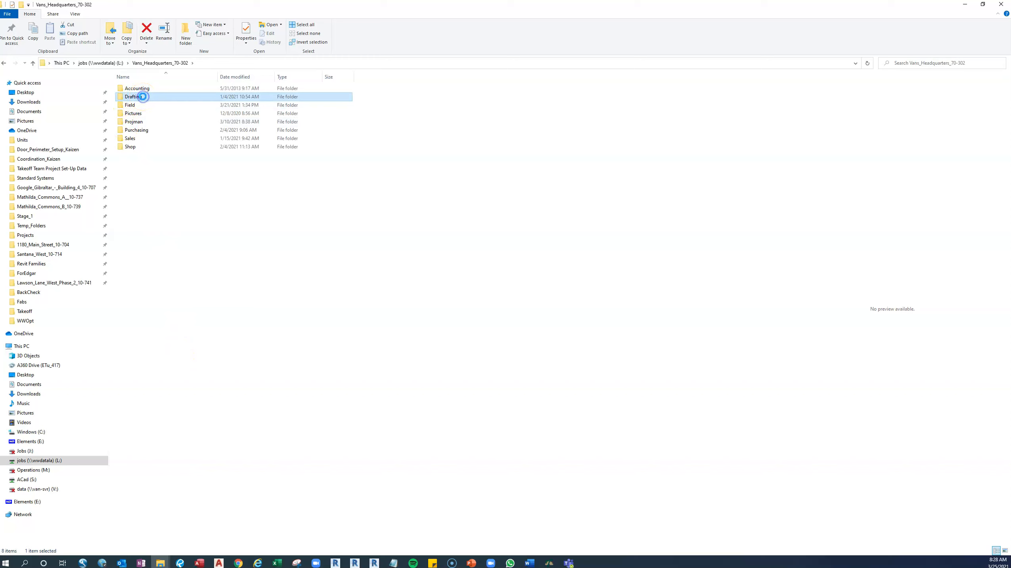
{"action": "left_click", "coordinate": [136, 181]}
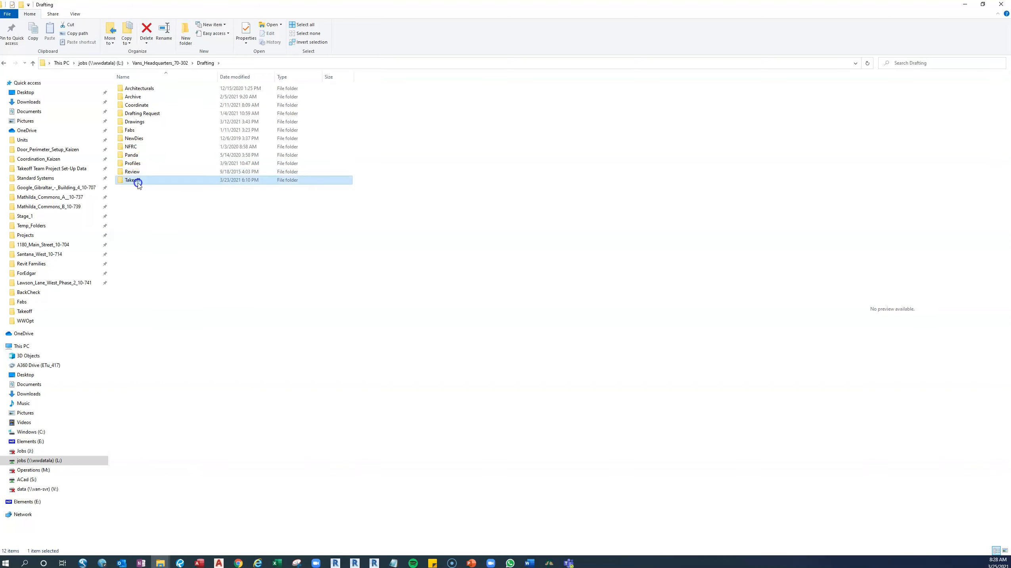
{"action": "double_click", "coordinate": [138, 181]}
Copy the Vans_Headquarters_(70-302) Access database from the project's Takeoff folder.
{"action": "left_click", "coordinate": [152, 184]}
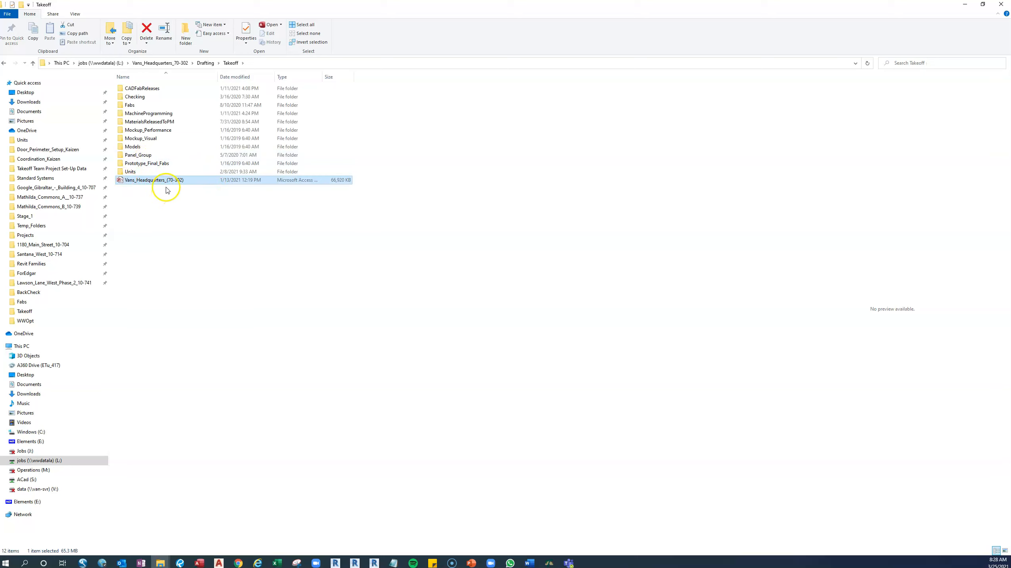
{"action": "right_click", "coordinate": [148, 181]}
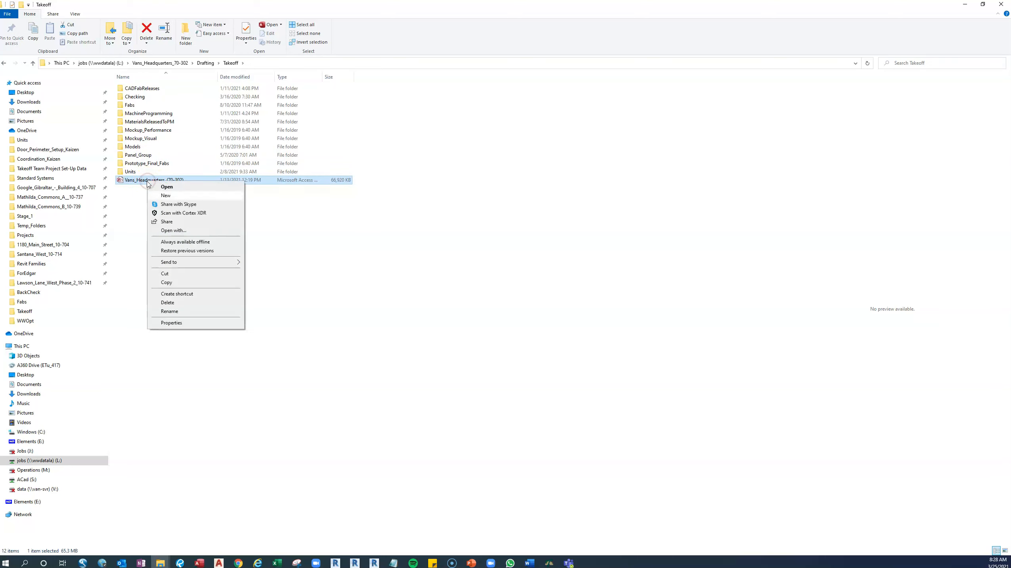
{"action": "left_click", "coordinate": [183, 285]}
{"action": "left_click", "coordinate": [233, 415]}
{"action": "left_click", "coordinate": [159, 565]}
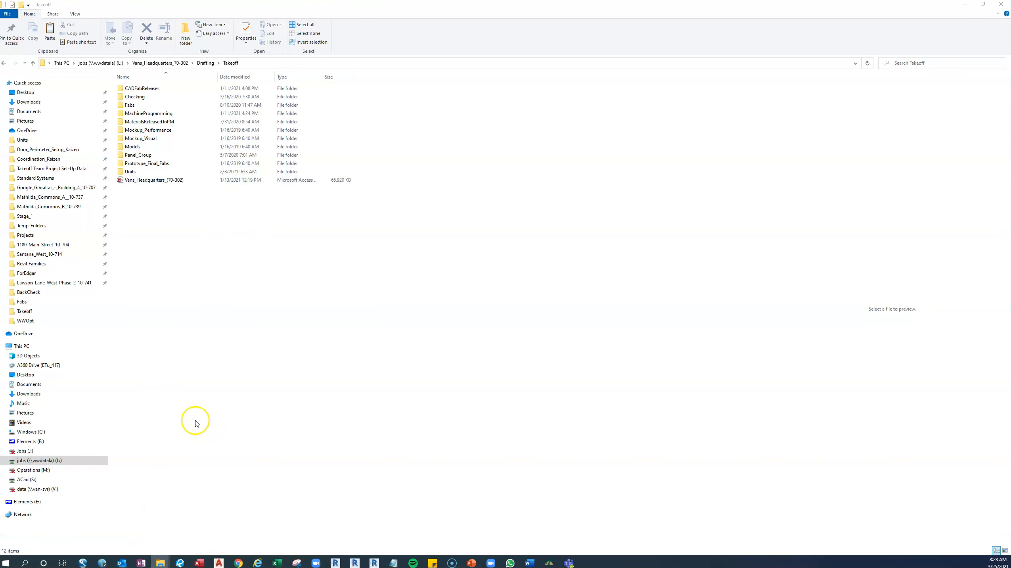
{"action": "mouse_move", "coordinate": [159, 562]}
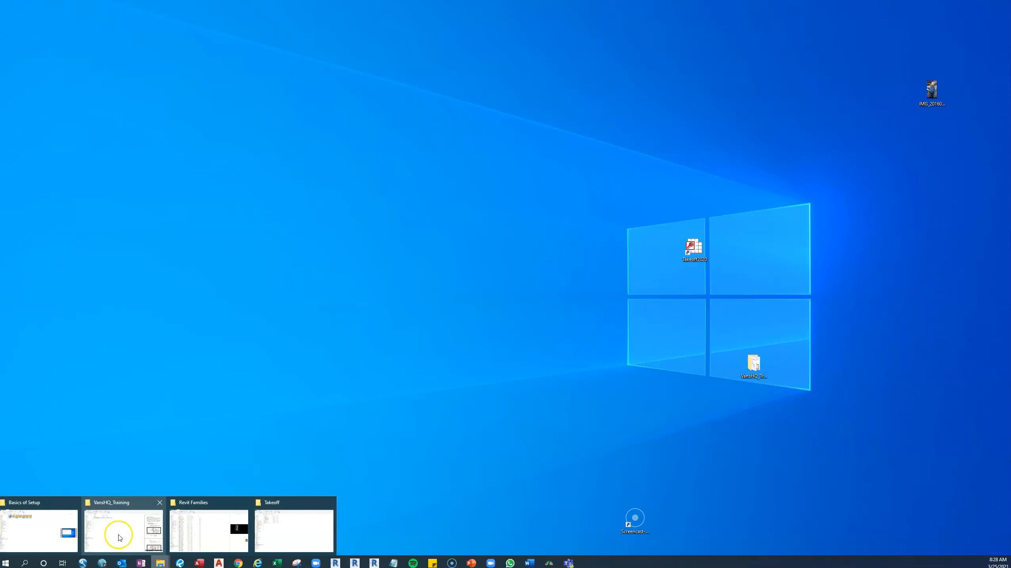
{"action": "left_click", "coordinate": [118, 537]}
{"action": "left_click", "coordinate": [970, 5]}
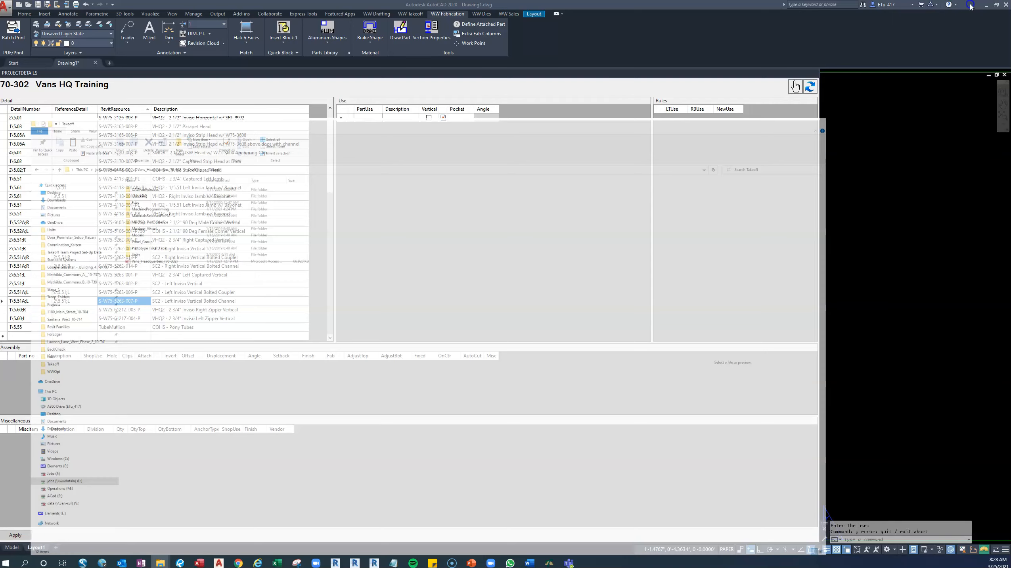
{"action": "mouse_move", "coordinate": [159, 563]}
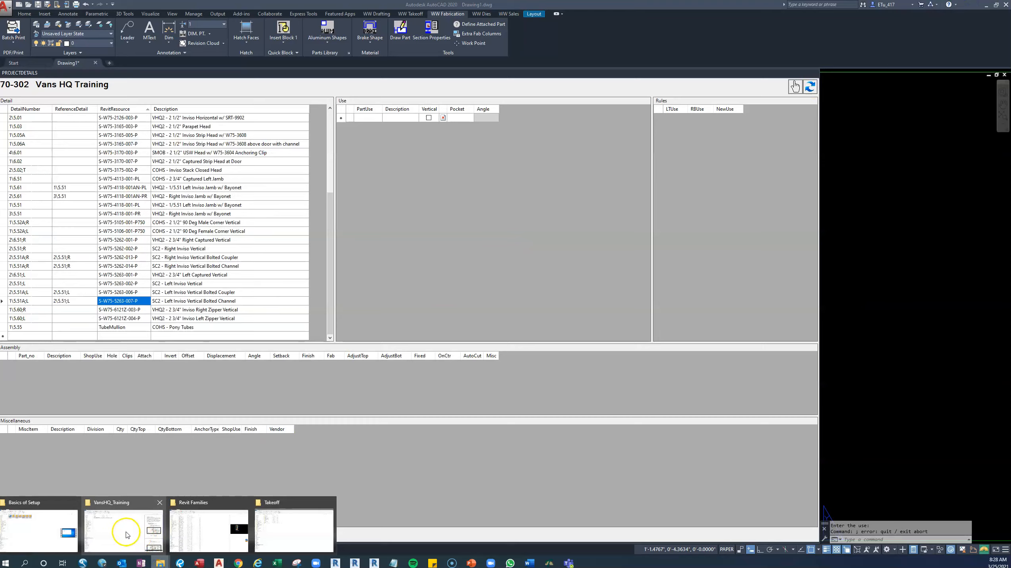
{"action": "mouse_move", "coordinate": [109, 527]}
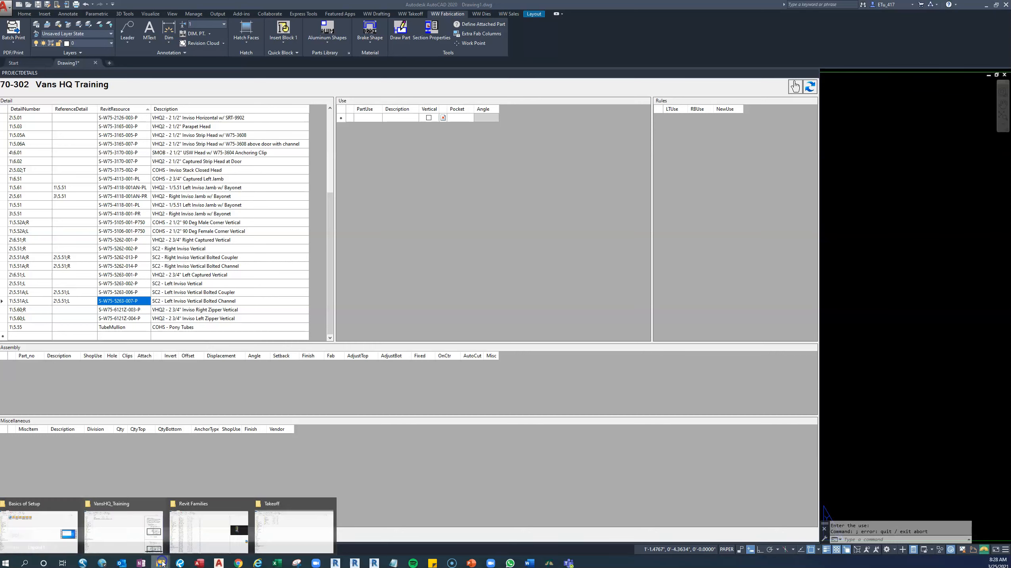
Paste the copied database into the Takeoff folder of VansHQ_Training on the Desktop.
{"action": "left_click", "coordinate": [306, 539]}
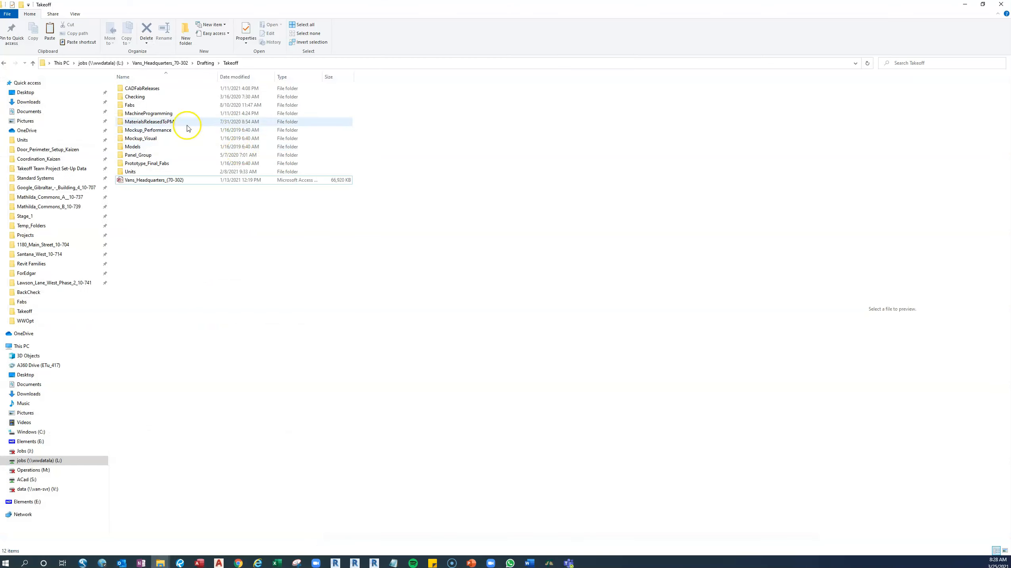
{"action": "left_click", "coordinate": [26, 93]}
{"action": "double_click", "coordinate": [141, 255]}
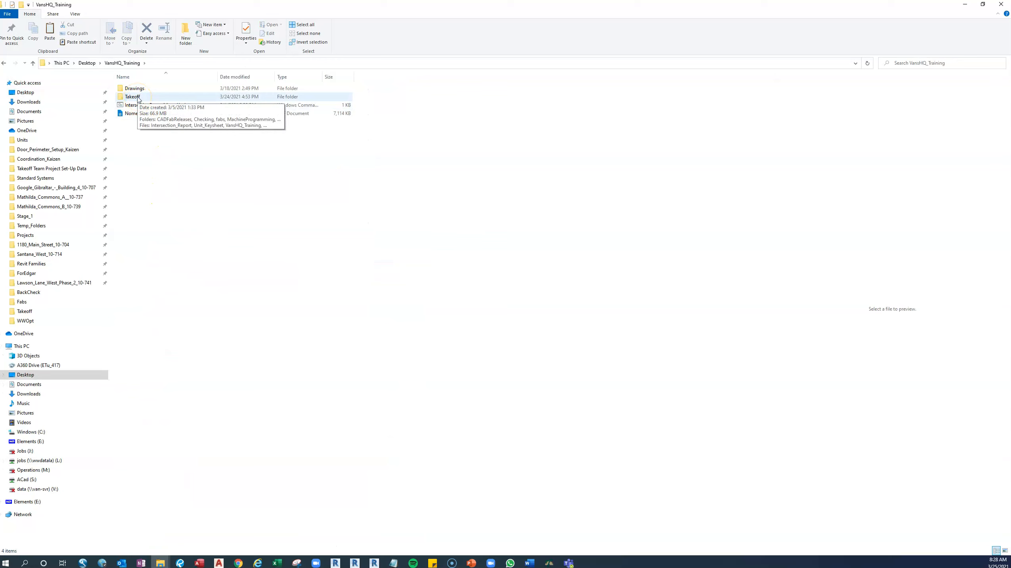
{"action": "double_click", "coordinate": [137, 97]}
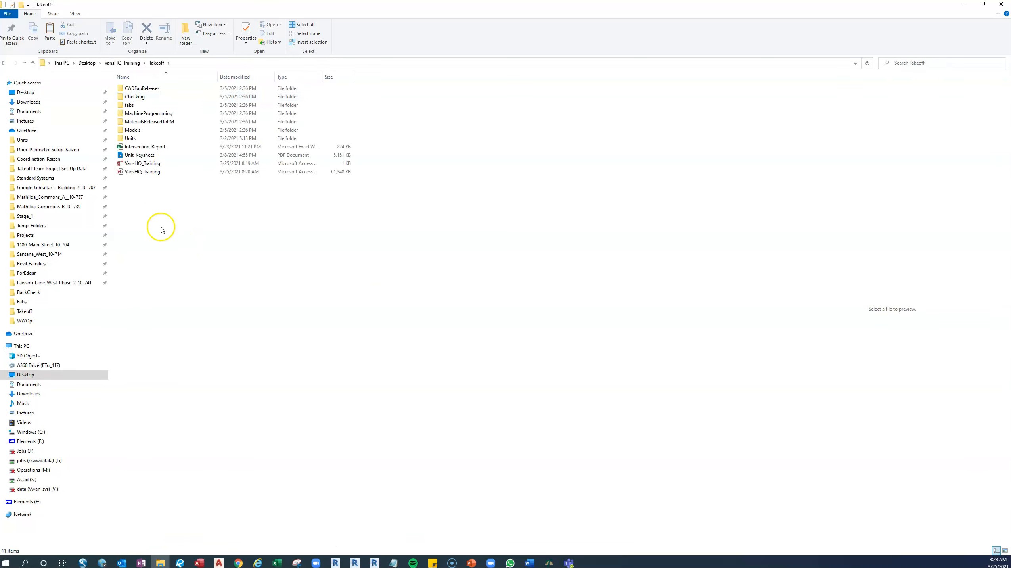
{"action": "right_click", "coordinate": [148, 220]}
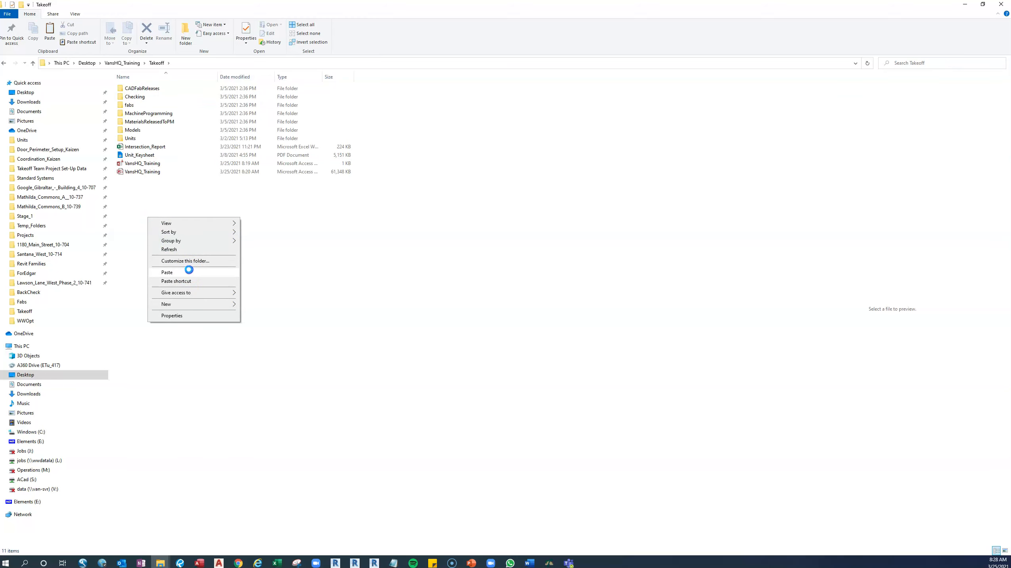
{"action": "left_click", "coordinate": [189, 272]}
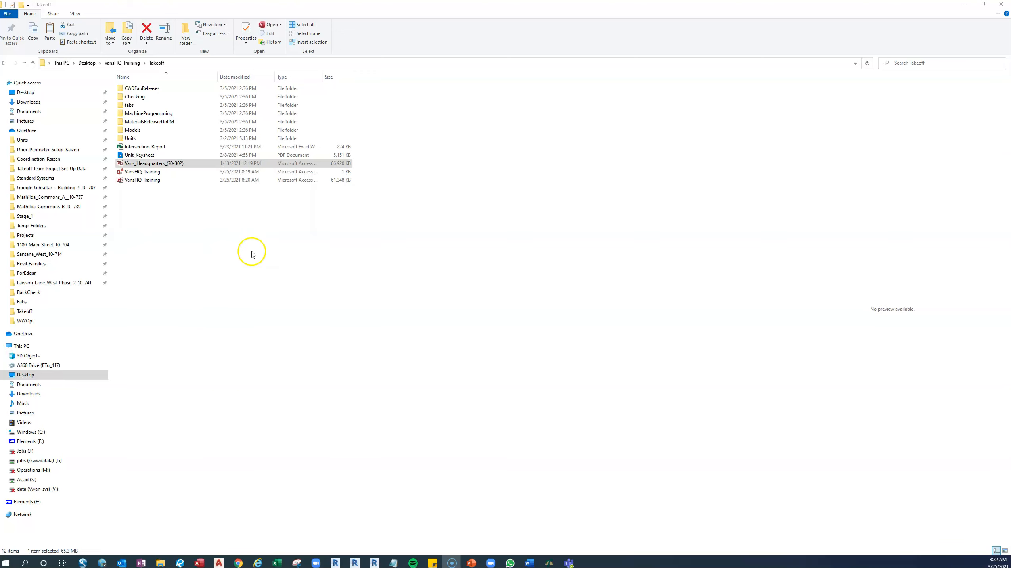
Rename the copied Vans_Headquarters_(70-302) database as Vans_Headquarters_REFERENCE.
{"action": "double_click", "coordinate": [185, 163]}
{"action": "left_click", "coordinate": [187, 165]}
{"action": "left_click_drag", "start_coordinate": [183, 163], "coordinate": [171, 167]}
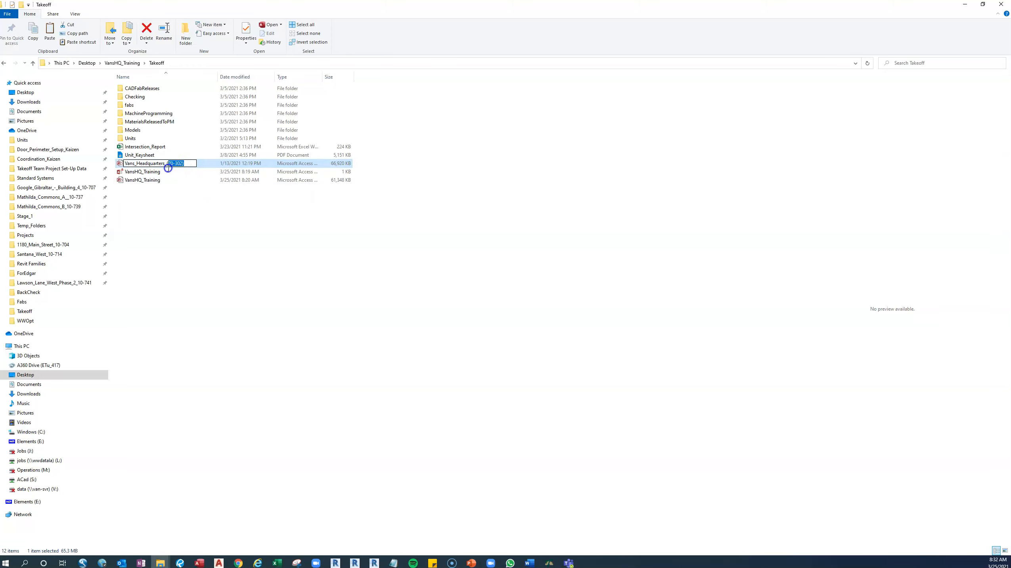
{"action": "type", "text": "REFERENCE"}
{"action": "left_click", "coordinate": [246, 258]}
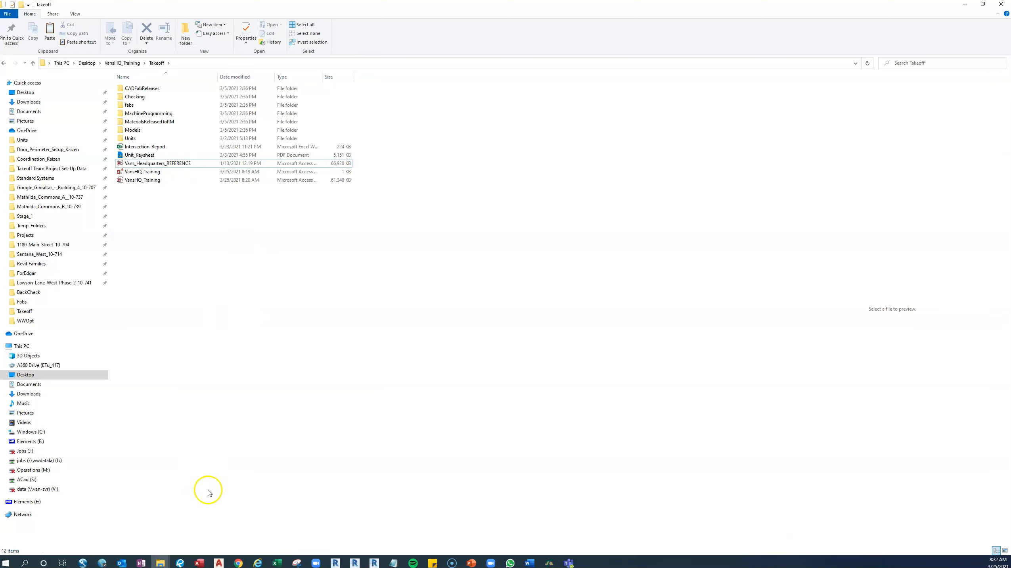
{"action": "left_click", "coordinate": [219, 563]}
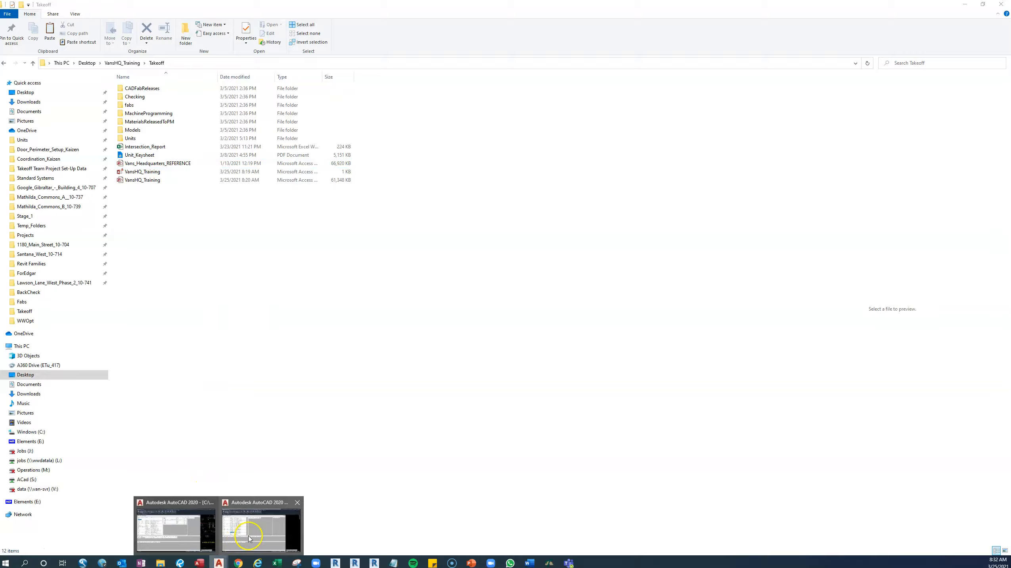
{"action": "mouse_move", "coordinate": [250, 539]}
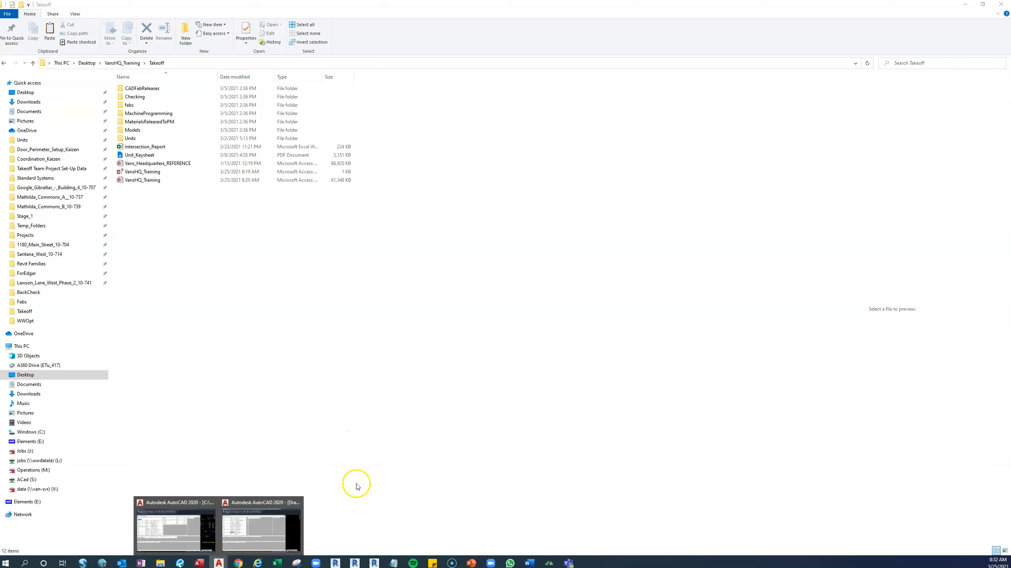
{"action": "left_click", "coordinate": [358, 482]}
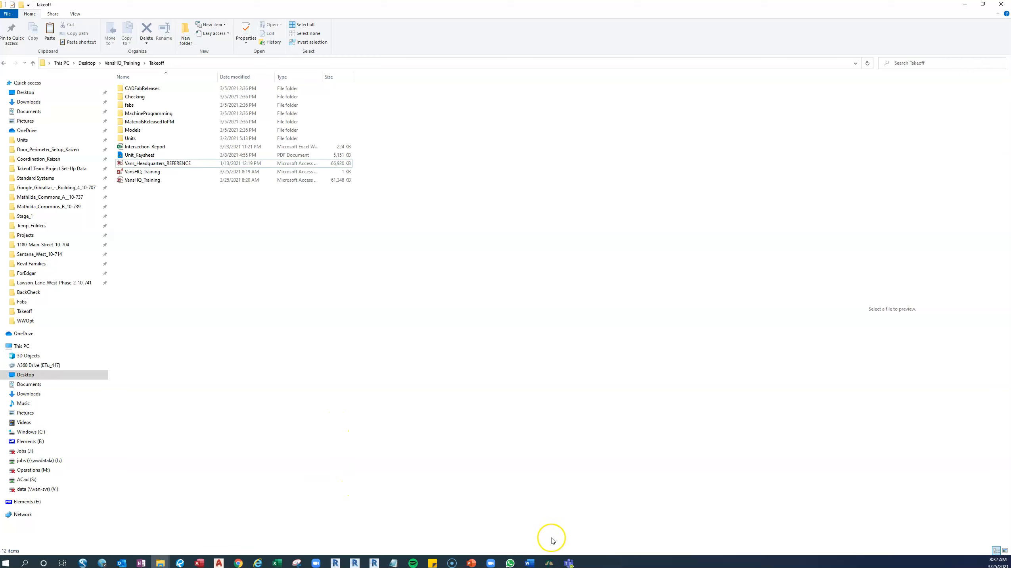
Switch to the Takeoff Program and open the existing project Vans_Headquarters_REFERENCE.
{"action": "left_click", "coordinate": [549, 563]}
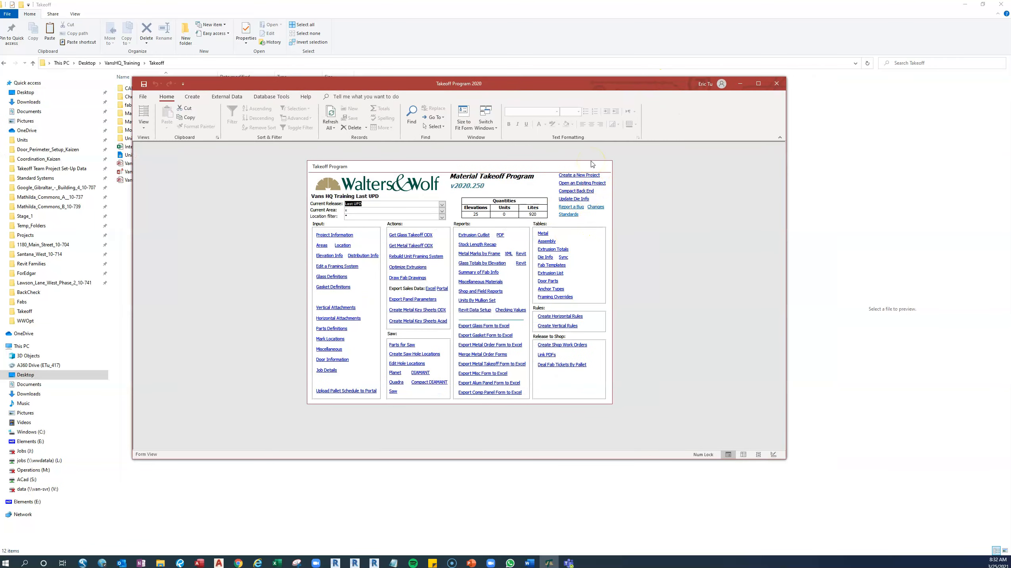
{"action": "left_click", "coordinate": [591, 183]}
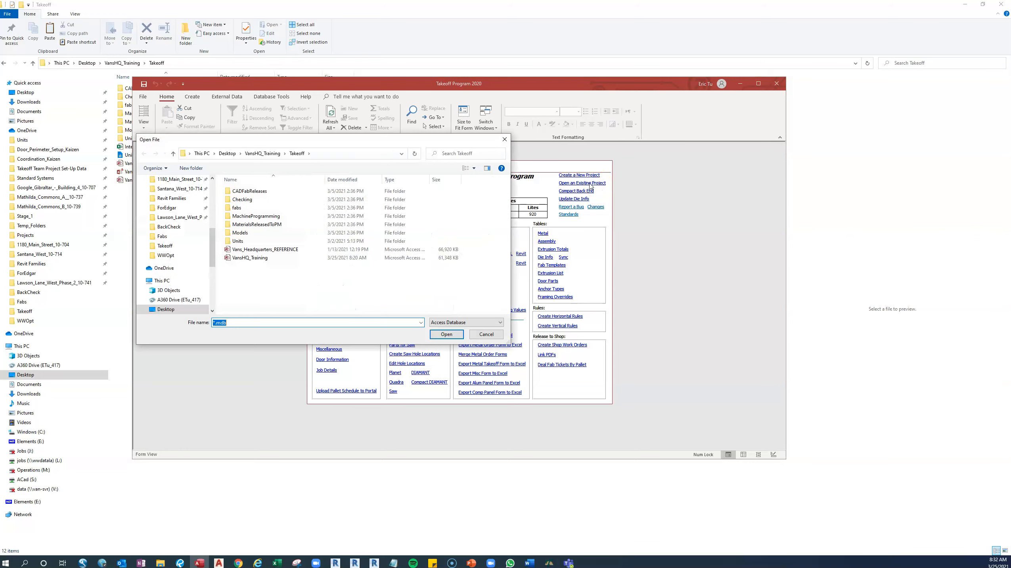
{"action": "left_click", "coordinate": [264, 249]}
{"action": "left_click", "coordinate": [447, 335]}
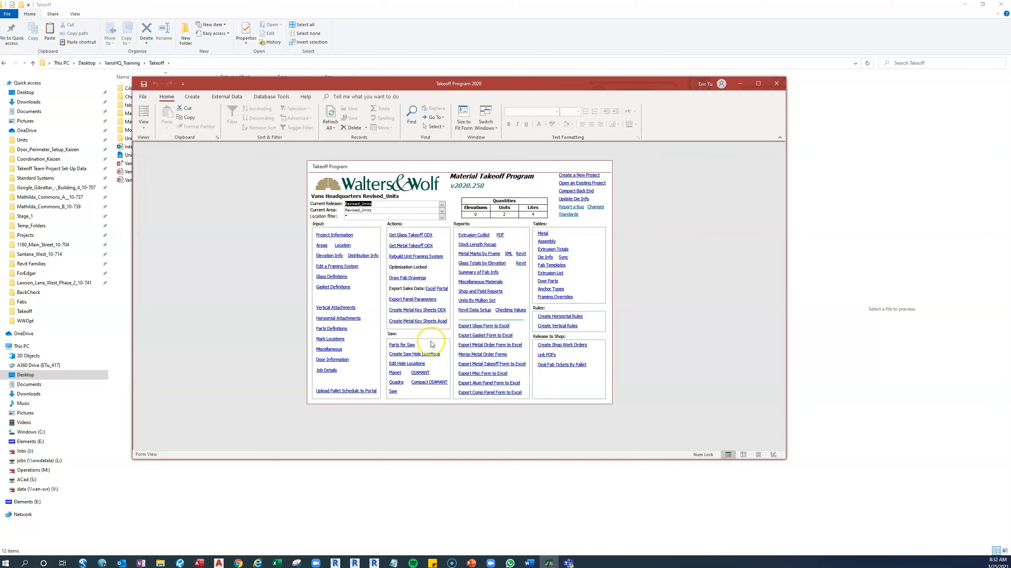
Switch to the AutoCAD Drawing1 window and refresh the project details to load the reference project.
{"action": "left_click", "coordinate": [220, 563]}
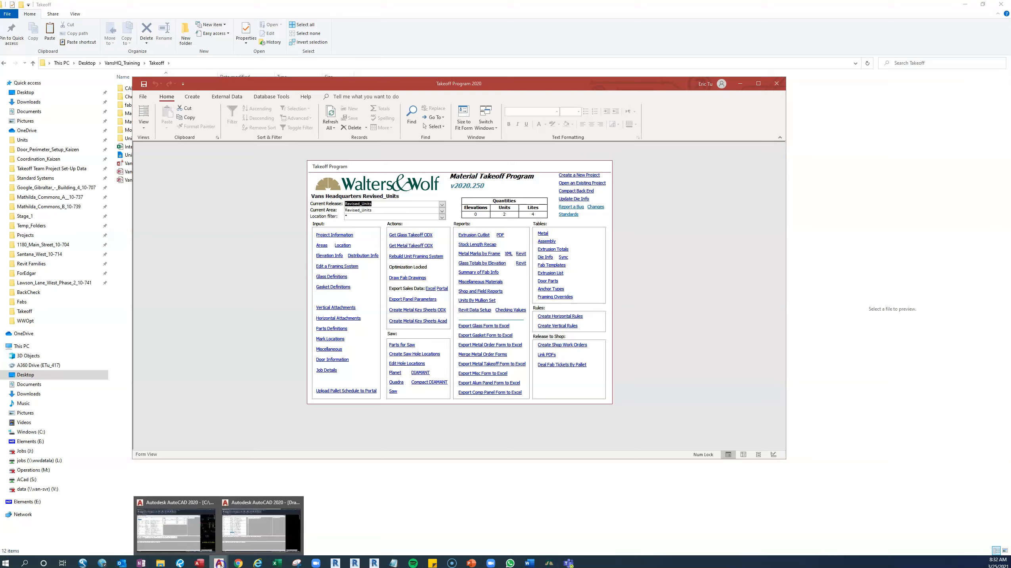
{"action": "left_click", "coordinate": [251, 533]}
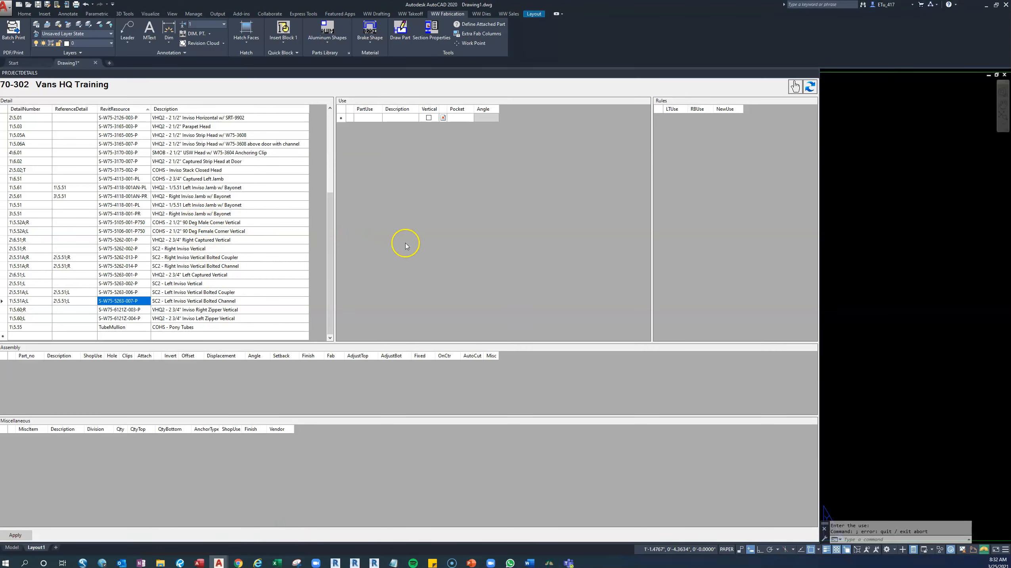
{"action": "left_click", "coordinate": [810, 87]}
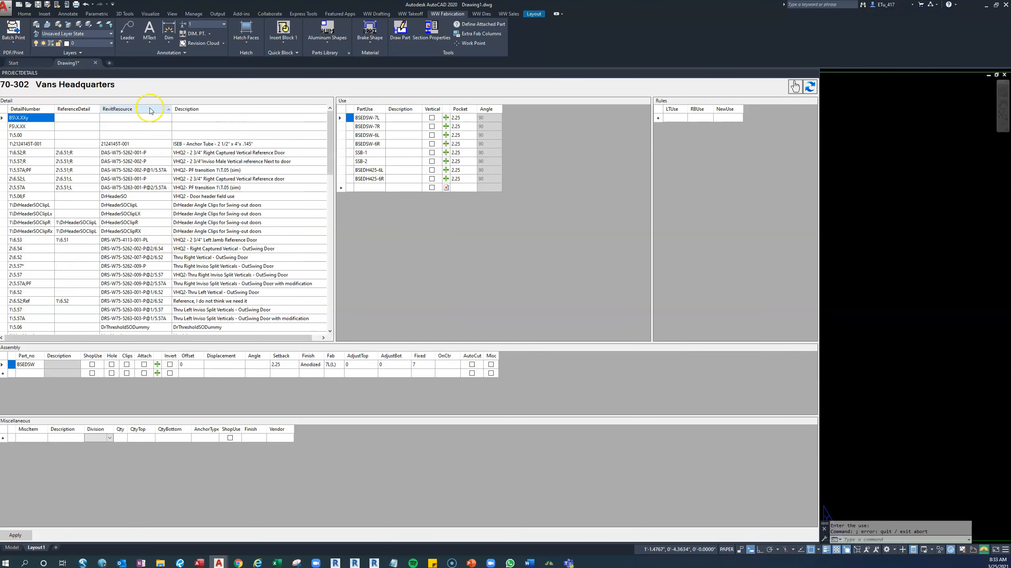
Look through the reference project's detail list to review its detail numbers, Revit resources and descriptions.
{"action": "scroll", "coordinate": [148, 167], "scroll_direction": "down", "scroll_amount": 3}
{"action": "scroll", "coordinate": [148, 167], "scroll_direction": "up", "scroll_amount": 3}
{"action": "scroll", "coordinate": [147, 168], "scroll_direction": "down", "scroll_amount": 3}
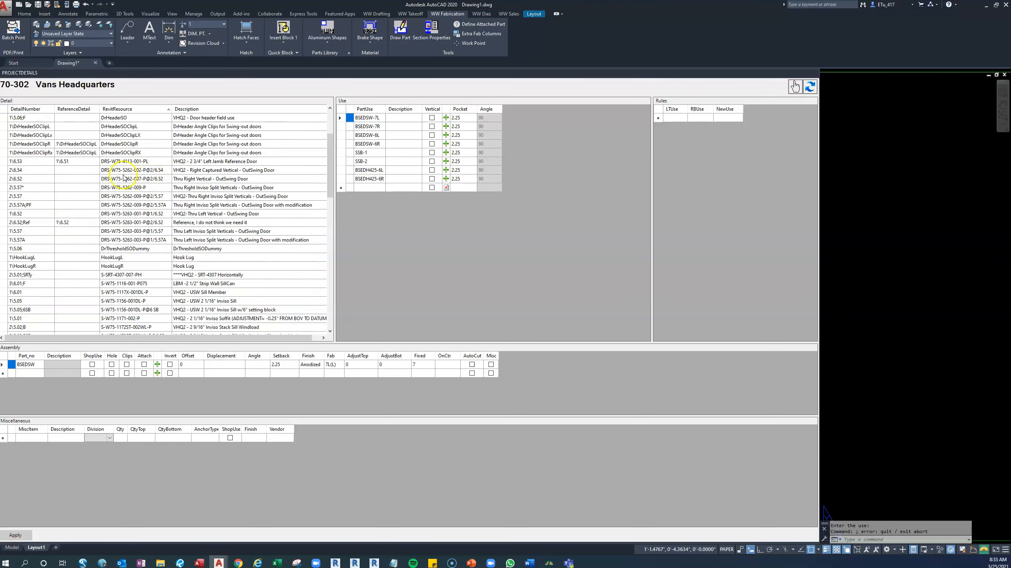
{"action": "scroll", "coordinate": [129, 262], "scroll_direction": "down", "scroll_amount": 3}
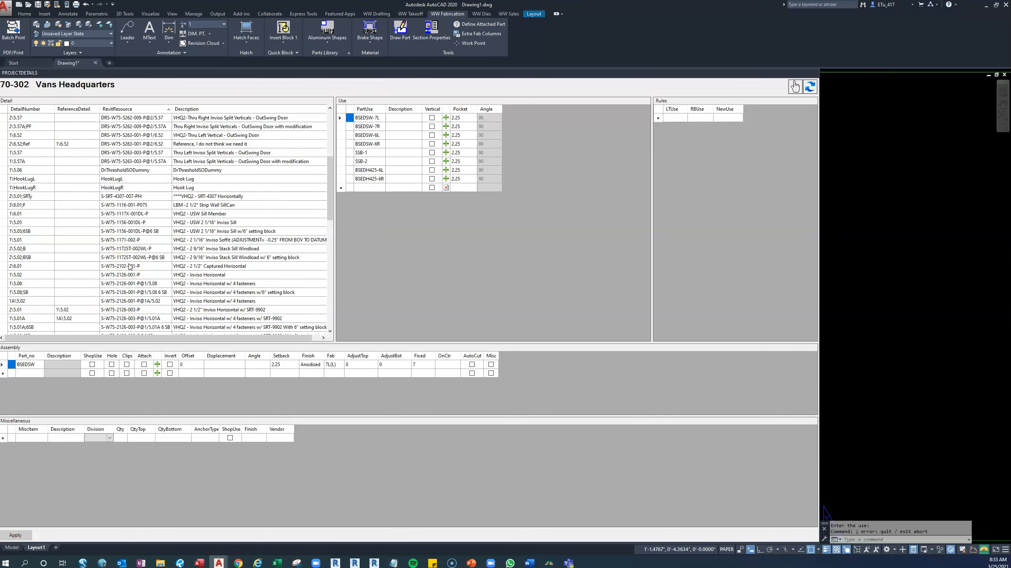
{"action": "scroll", "coordinate": [129, 266], "scroll_direction": "down", "scroll_amount": 12}
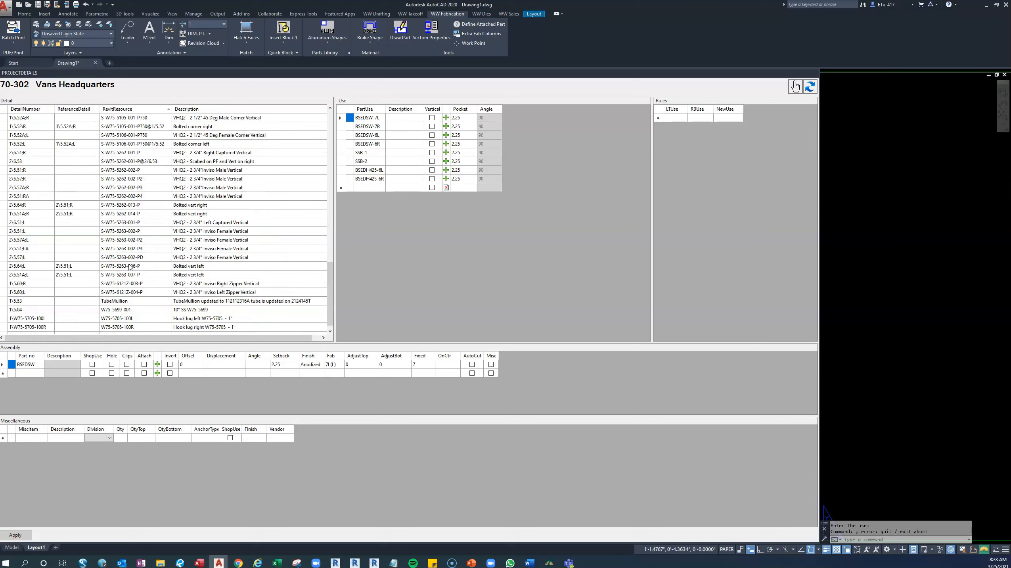
{"action": "scroll", "coordinate": [129, 266], "scroll_direction": "up", "scroll_amount": 7}
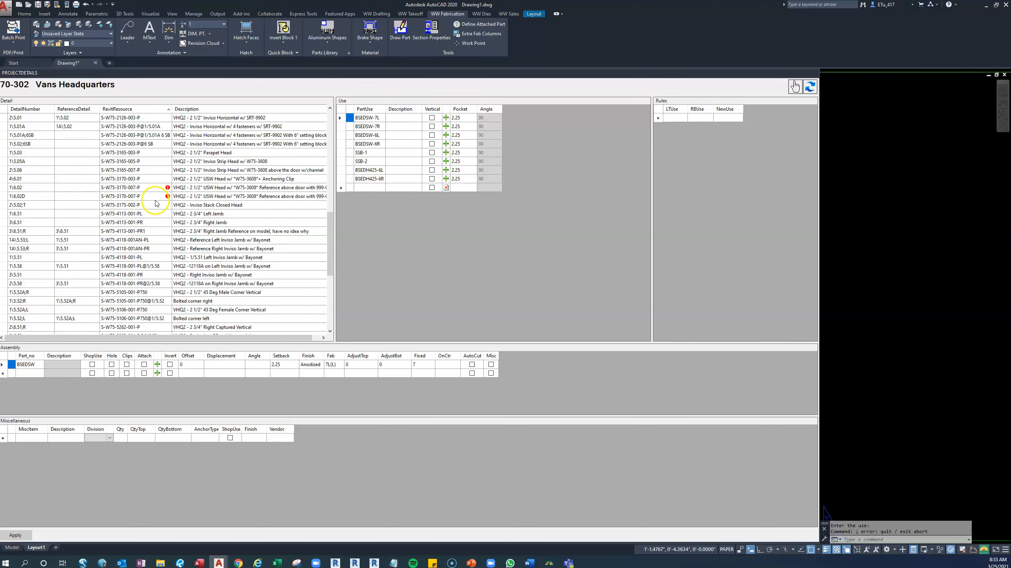
{"action": "scroll", "coordinate": [157, 205], "scroll_direction": "up", "scroll_amount": 9}
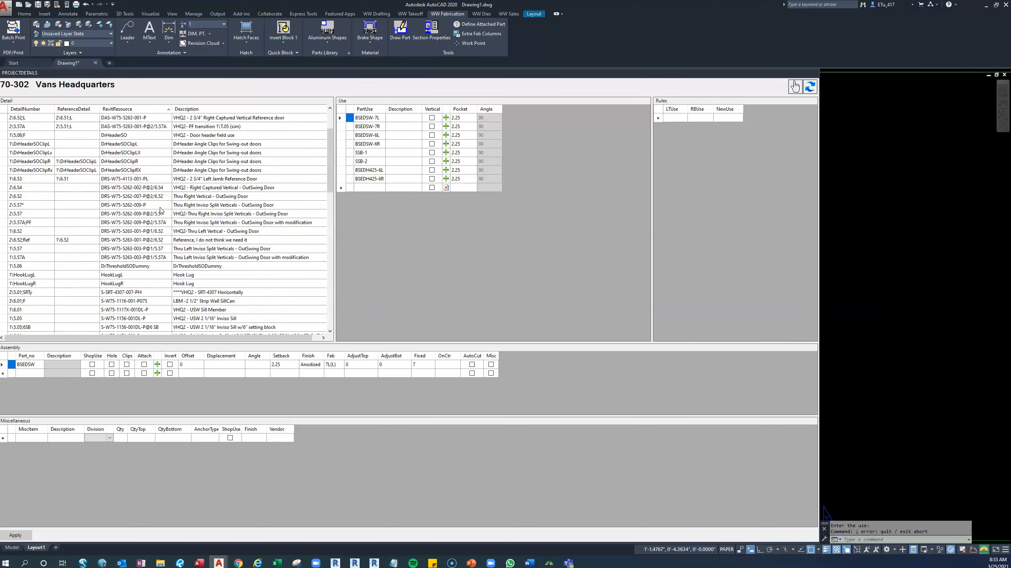
{"action": "scroll", "coordinate": [161, 211], "scroll_direction": "up", "scroll_amount": 3}
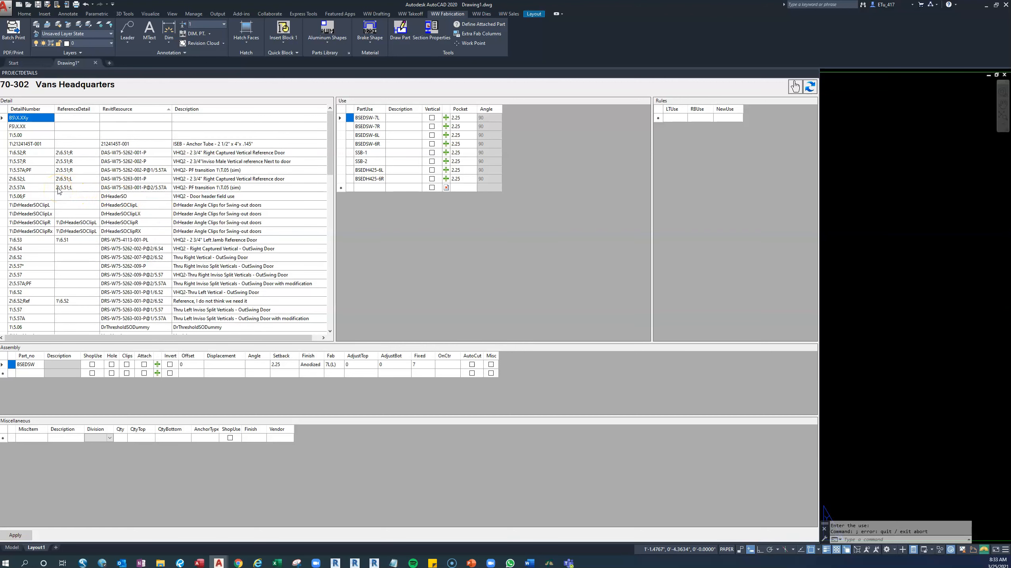
Check the parts without data in the Intersection_Report workbook against the reference project's detail list, returning to AutoCAD.
{"action": "left_click", "coordinate": [279, 562]}
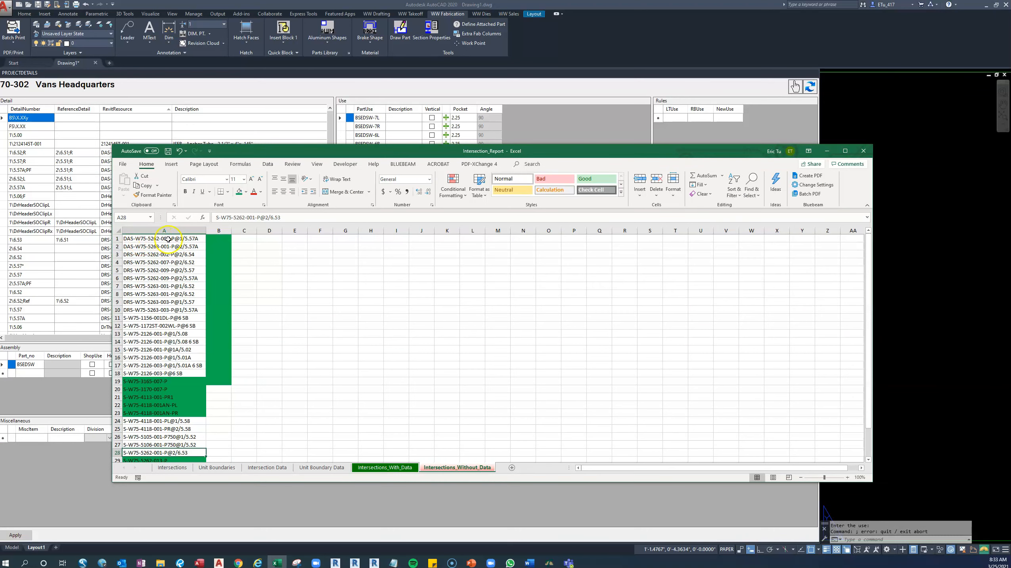
{"action": "left_click_drag", "start_coordinate": [266, 150], "coordinate": [286, 242]}
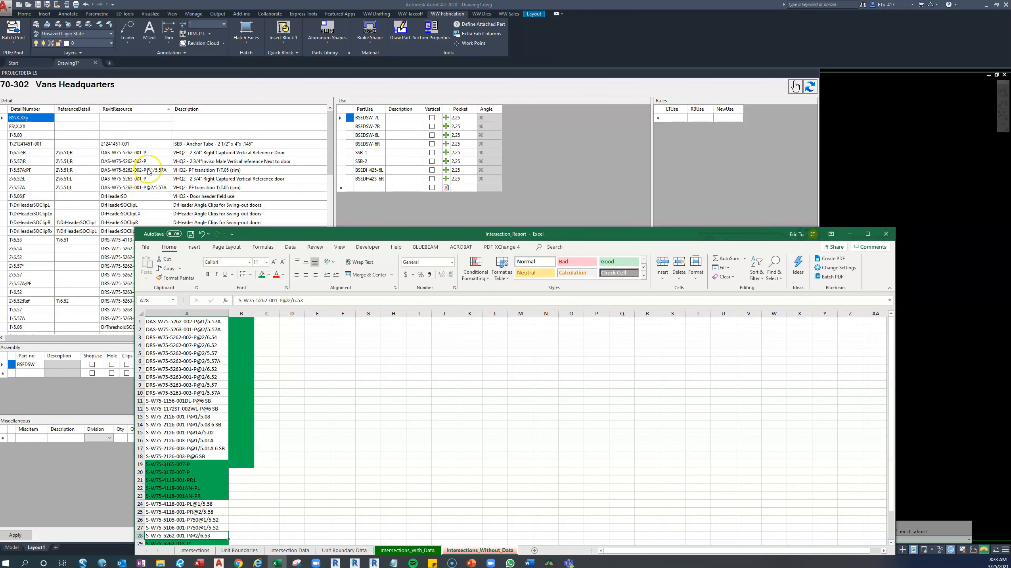
{"action": "left_click", "coordinate": [5, 174]}
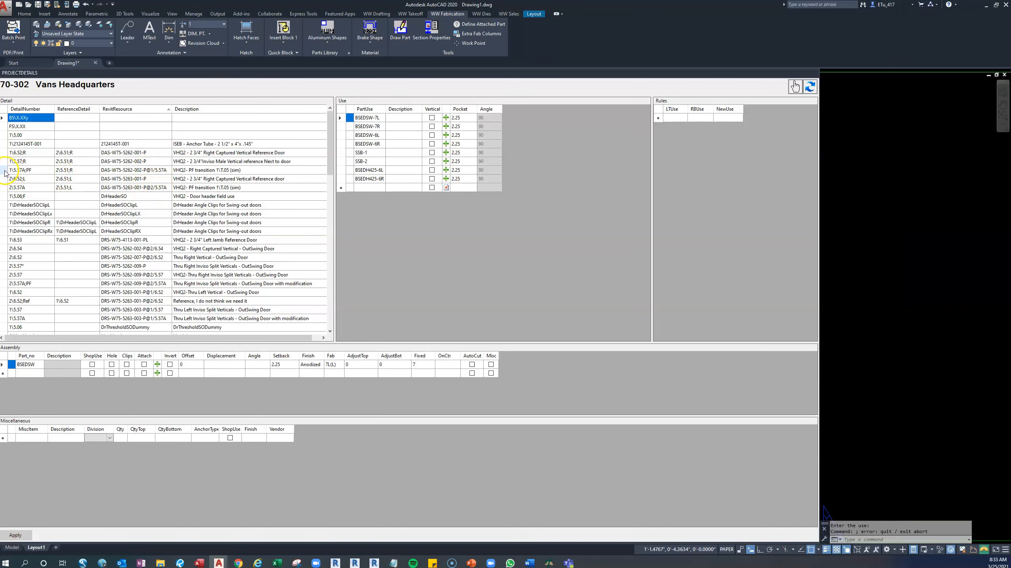
Copy the detail rows for DAS-W75-5262-002-P@1/5.57A and DAS-W75-5263-001-P@2/5.57A from the reference project.
{"action": "left_click", "coordinate": [5, 170]}
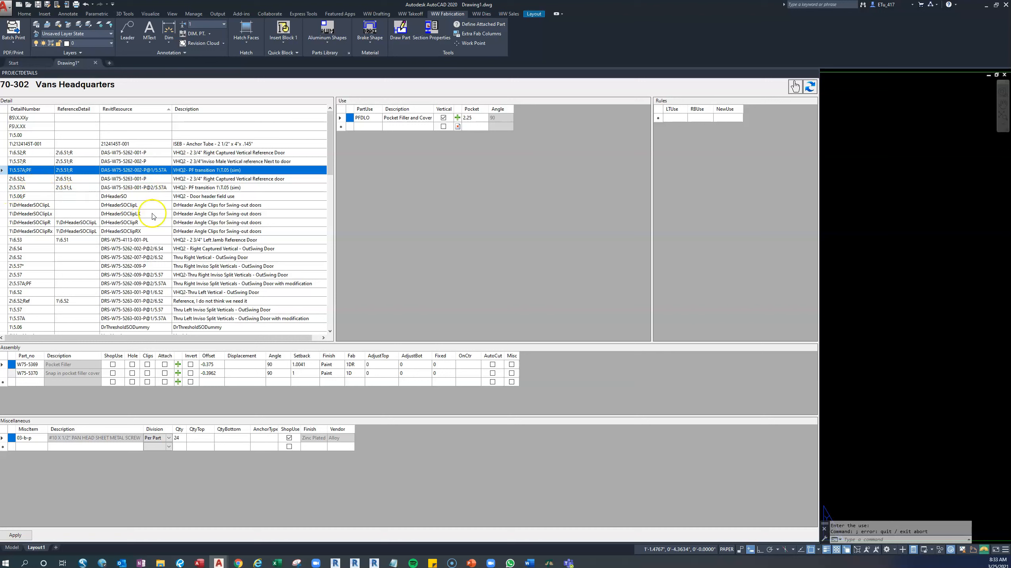
{"action": "left_click", "coordinate": [5, 190], "text": "ctrl"}
{"action": "right_click", "coordinate": [5, 190]}
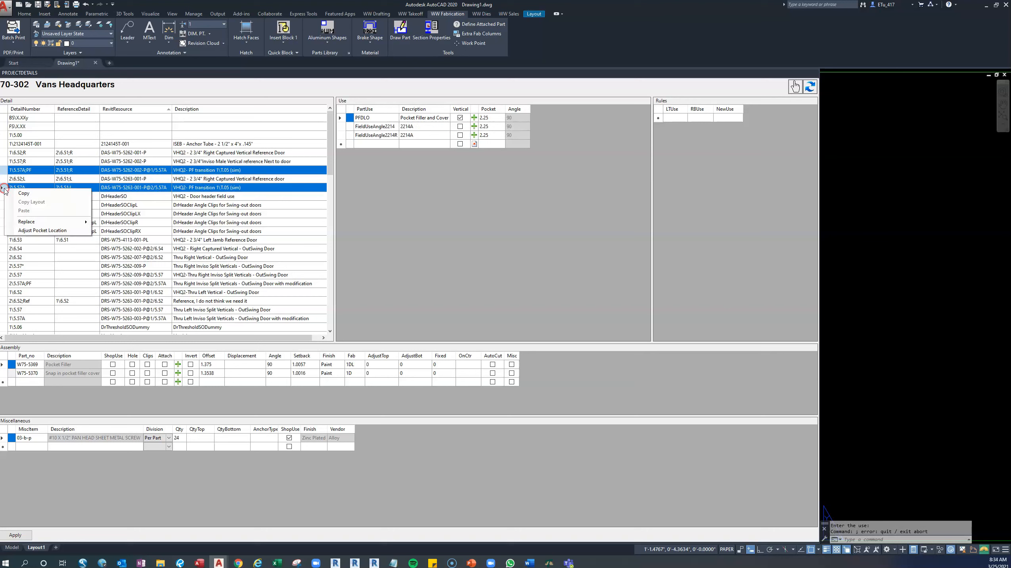
{"action": "left_click", "coordinate": [24, 194]}
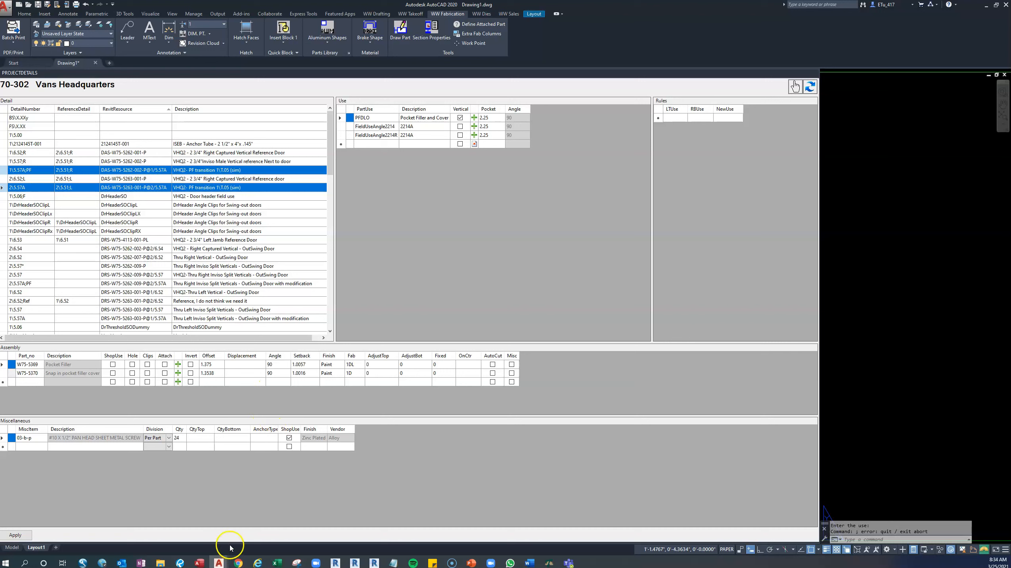
Open the VansHQ_Training project in the Takeoff Program and refresh AutoCAD's project details to load it.
{"action": "mouse_move", "coordinate": [219, 560]}
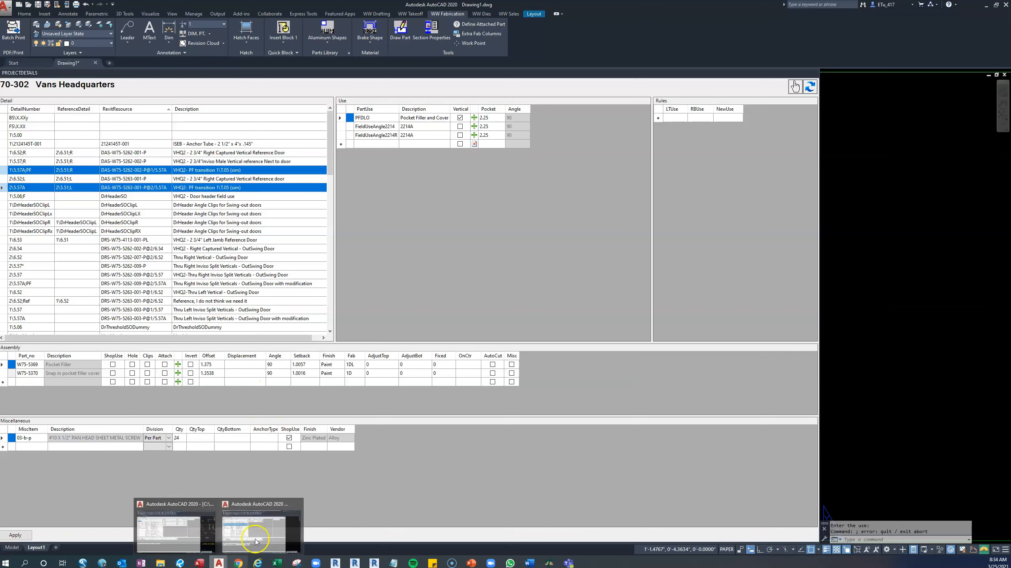
{"action": "mouse_move", "coordinate": [549, 562]}
{"action": "left_click", "coordinate": [558, 533]}
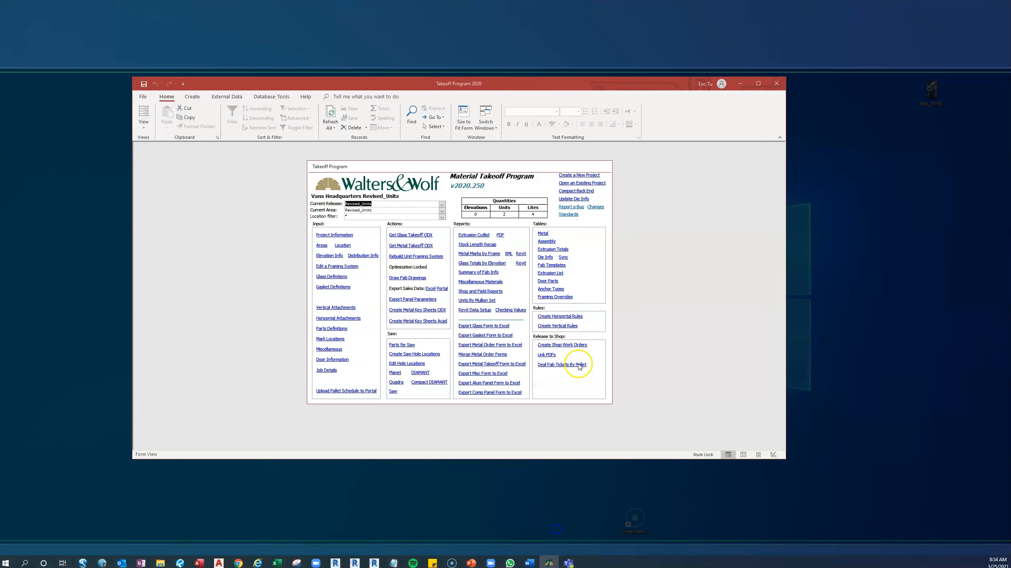
{"action": "left_click", "coordinate": [581, 184]}
{"action": "left_click", "coordinate": [249, 257]}
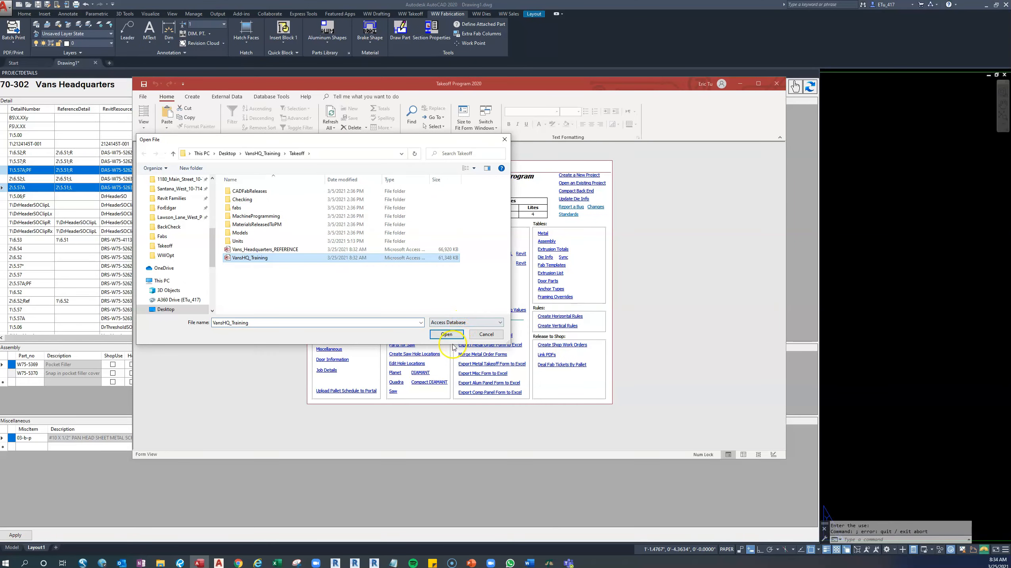
{"action": "left_click", "coordinate": [451, 334]}
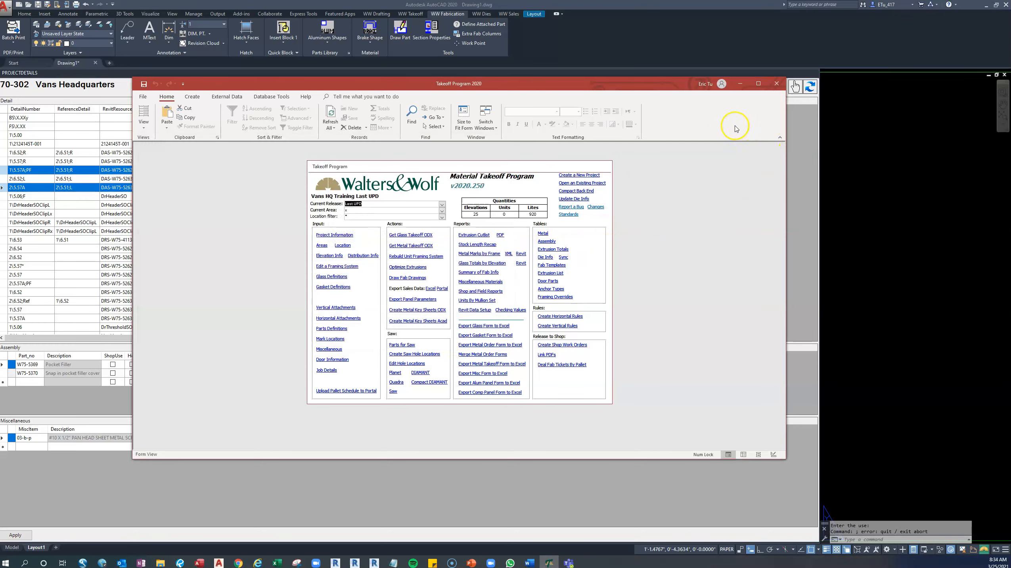
{"action": "left_click", "coordinate": [740, 83]}
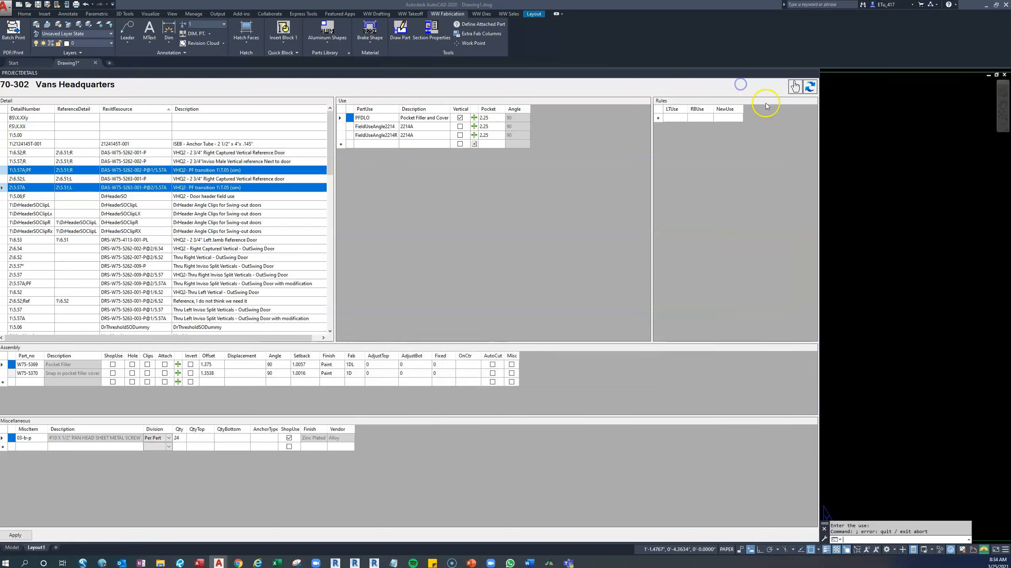
{"action": "left_click", "coordinate": [812, 90]}
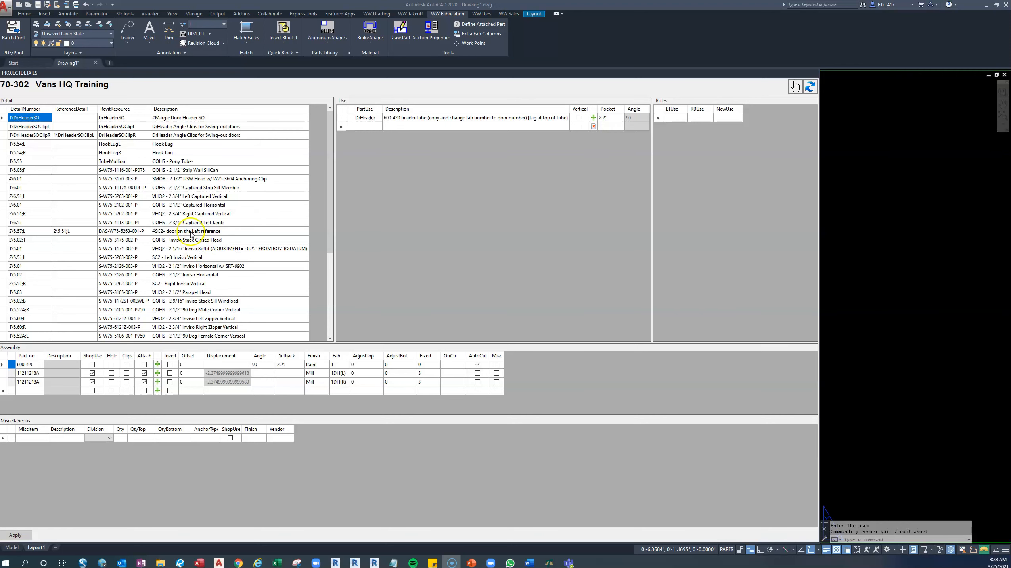
Paste the two copied details into the empty row ending the Vans HQ Training detail list and apply the changes.
{"action": "scroll", "coordinate": [195, 229], "scroll_direction": "down", "scroll_amount": 5}
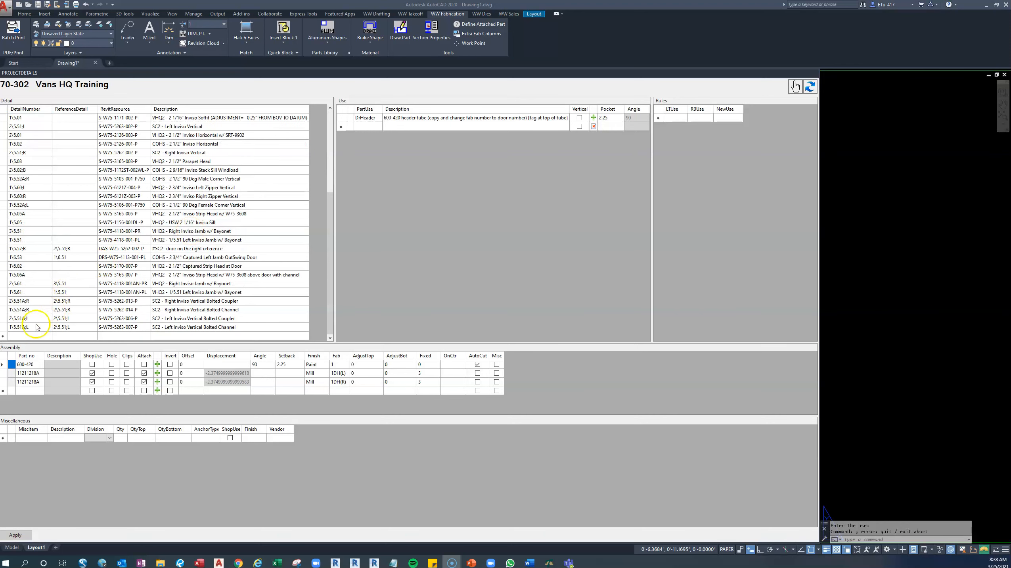
{"action": "right_click", "coordinate": [5, 337]}
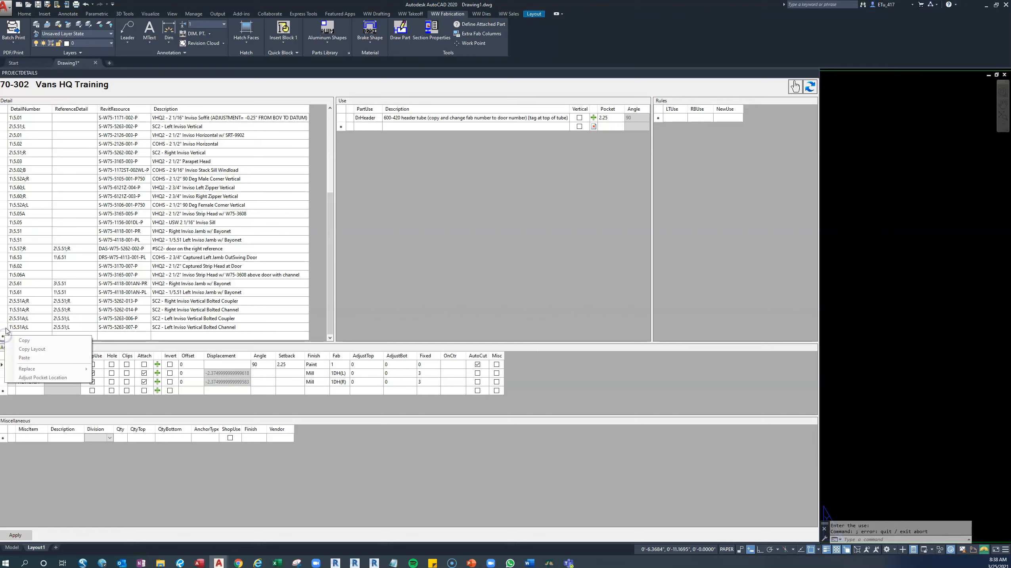
{"action": "left_click", "coordinate": [6, 337]}
{"action": "right_click", "coordinate": [6, 336]}
{"action": "left_click", "coordinate": [32, 358]}
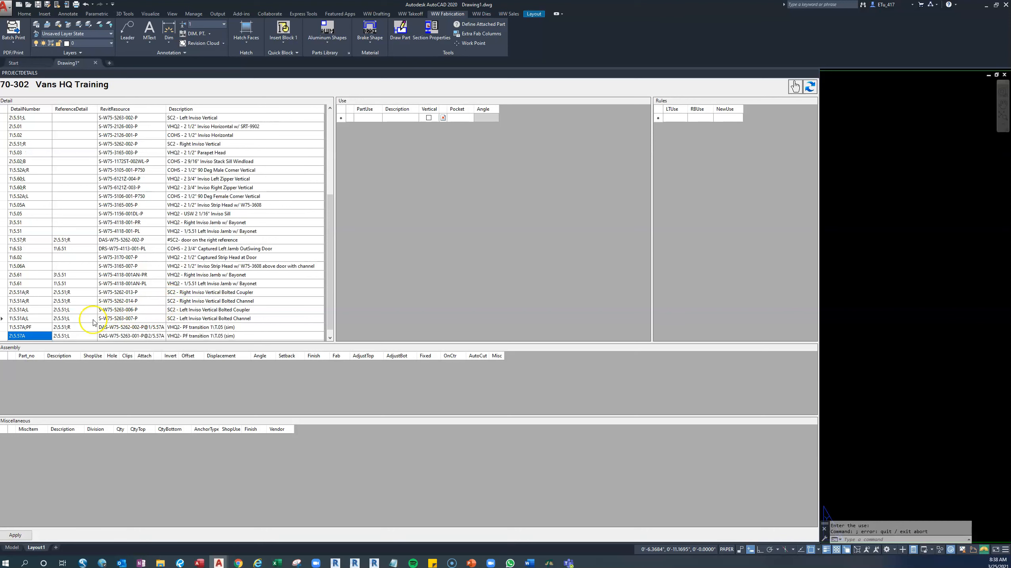
{"action": "left_click", "coordinate": [18, 535]}
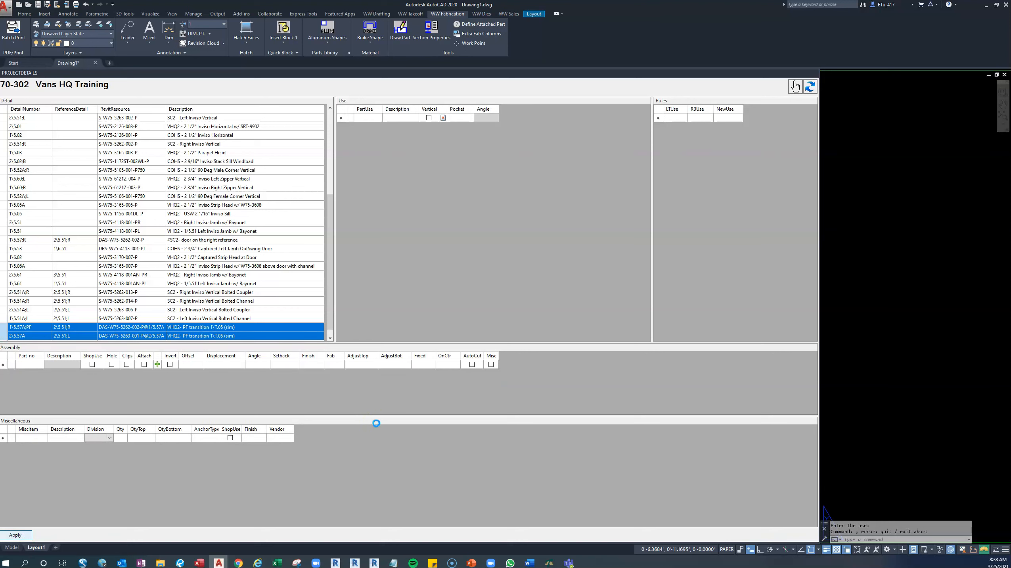
{"action": "left_click", "coordinate": [363, 415]}
{"action": "left_click", "coordinate": [352, 429]}
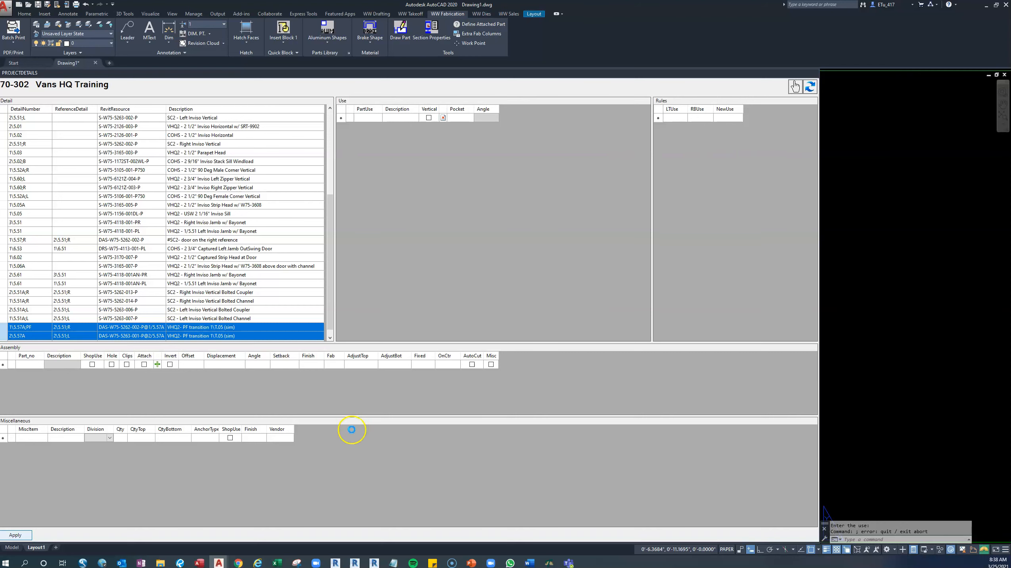
Fill the cells for DAS-W75-5262-002-P@1/5.57A and DAS-W75-5263-001-P@2/5.57A green in the Intersection_Report workbook, then return to AutoCAD.
{"action": "left_click", "coordinate": [279, 563]}
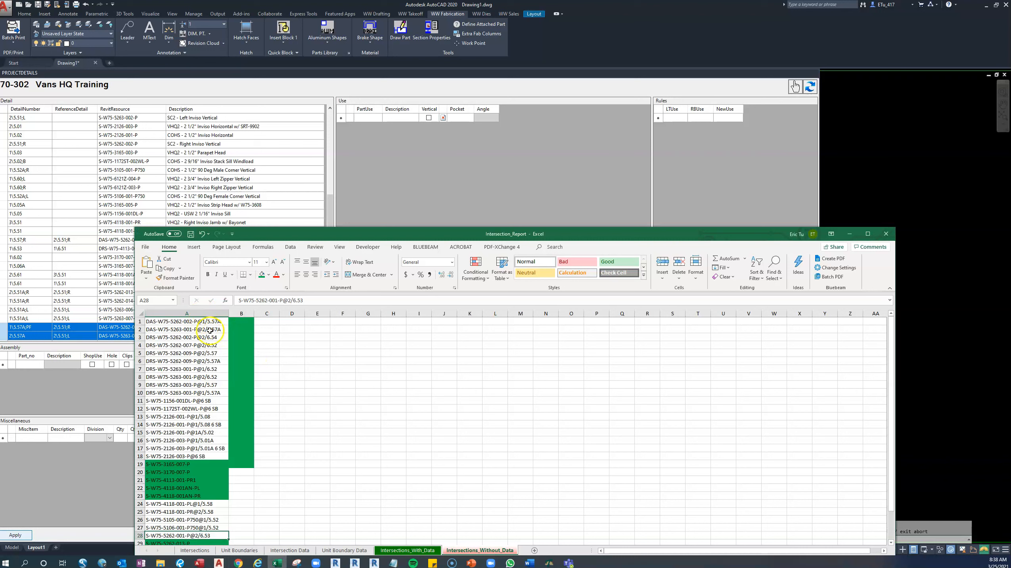
{"action": "left_click_drag", "start_coordinate": [171, 322], "coordinate": [175, 330]}
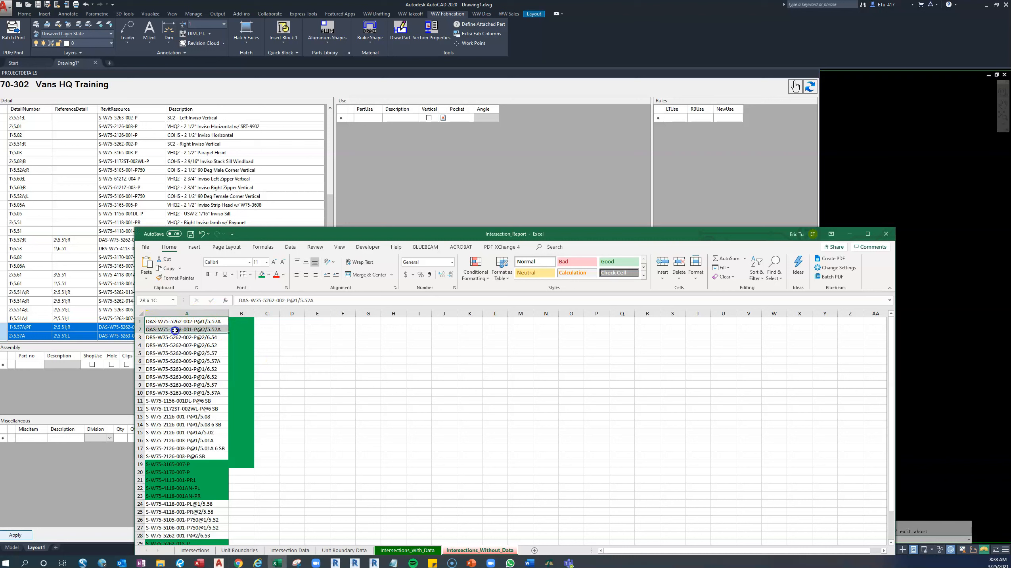
{"action": "left_click", "coordinate": [262, 275]}
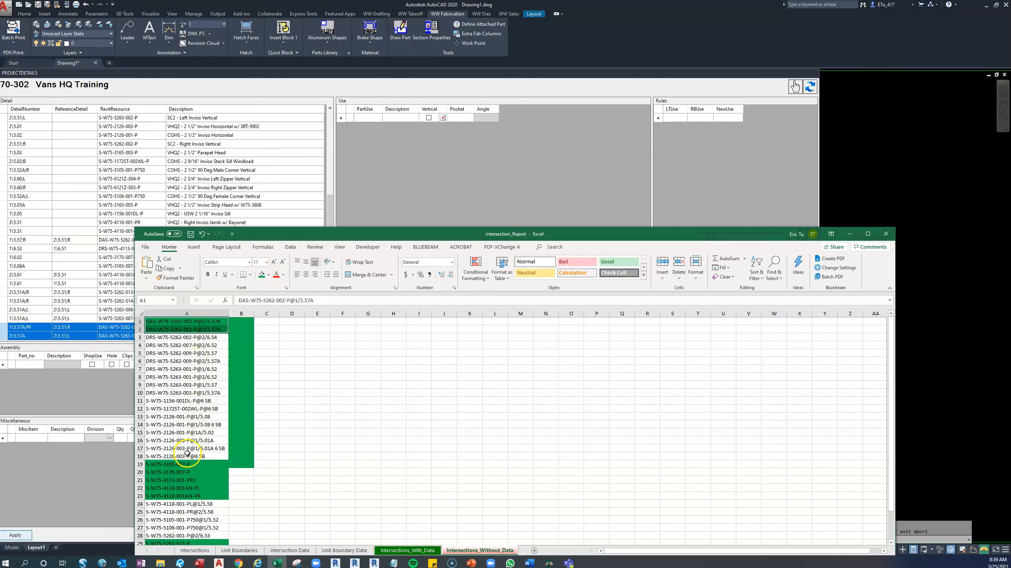
{"action": "scroll", "coordinate": [187, 454], "scroll_direction": "down", "scroll_amount": 3}
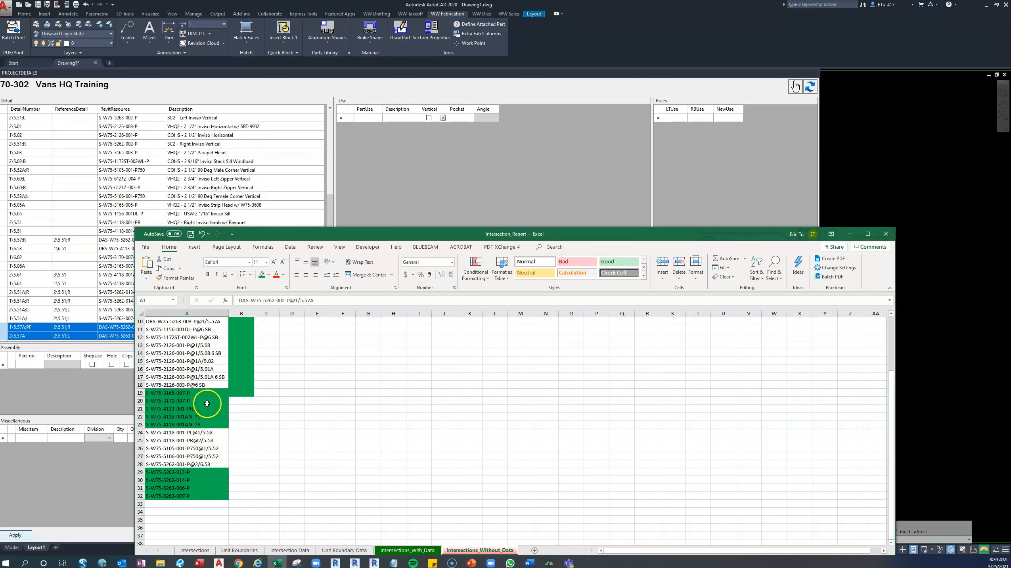
{"action": "scroll", "coordinate": [207, 384], "scroll_direction": "up", "scroll_amount": 1}
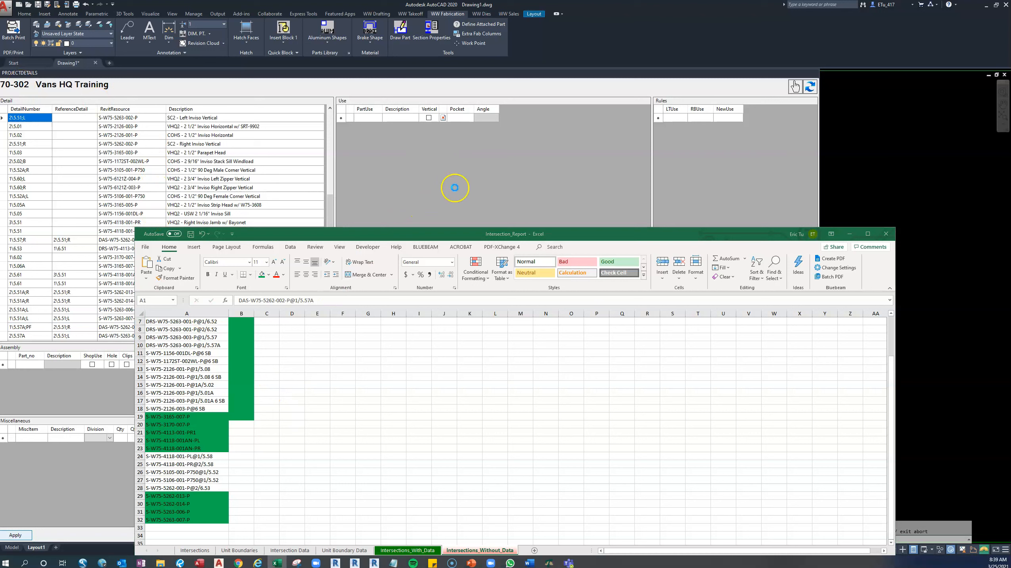
{"action": "left_click", "coordinate": [850, 233]}
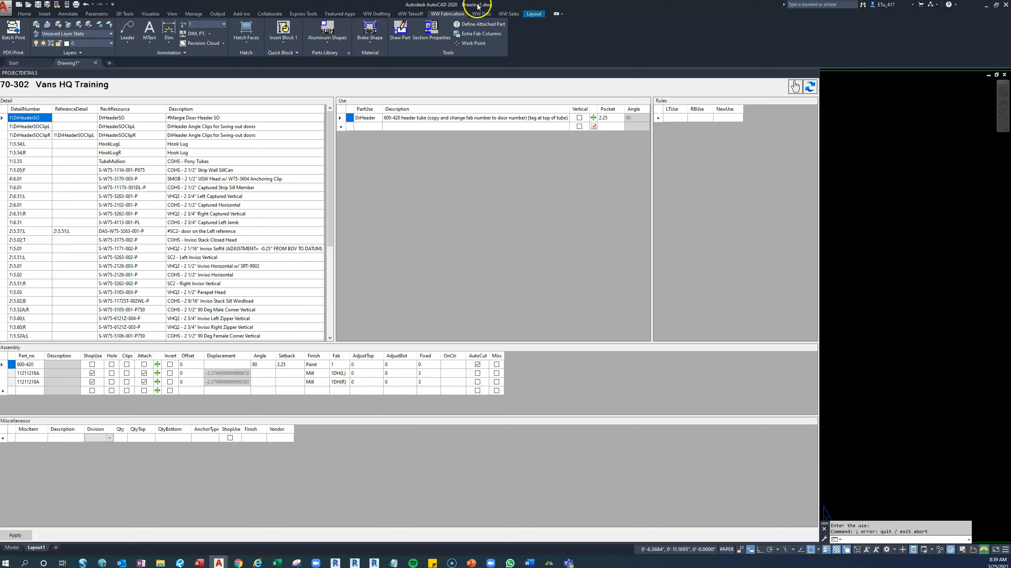
Arrange the Vans HQ Training and Vans Headquarters AutoCAD windows side by side.
{"action": "left_click", "coordinate": [524, 4]}
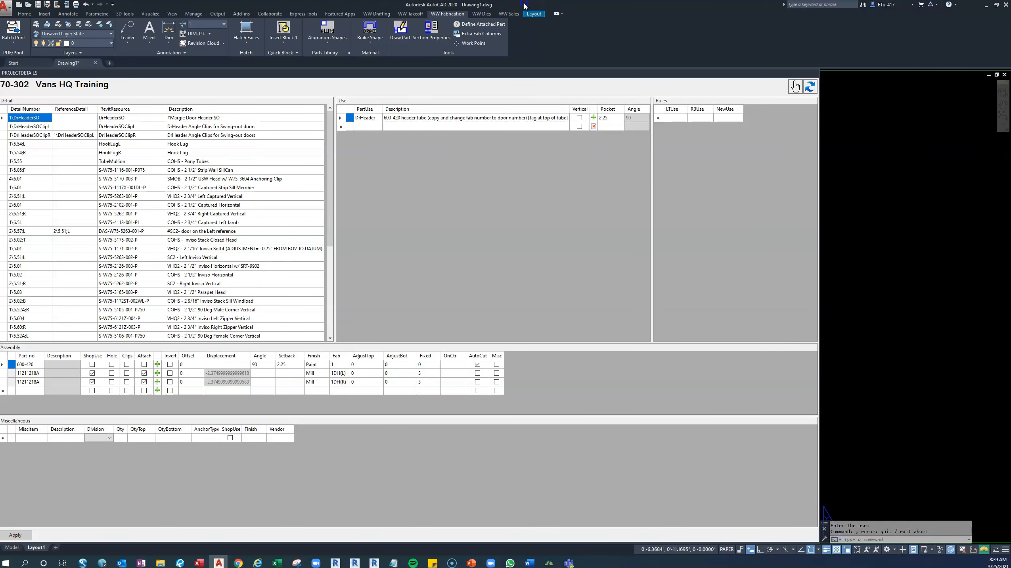
{"action": "double_click", "coordinate": [524, 5]}
{"action": "left_click_drag", "start_coordinate": [684, 65], "coordinate": [1010, 85]}
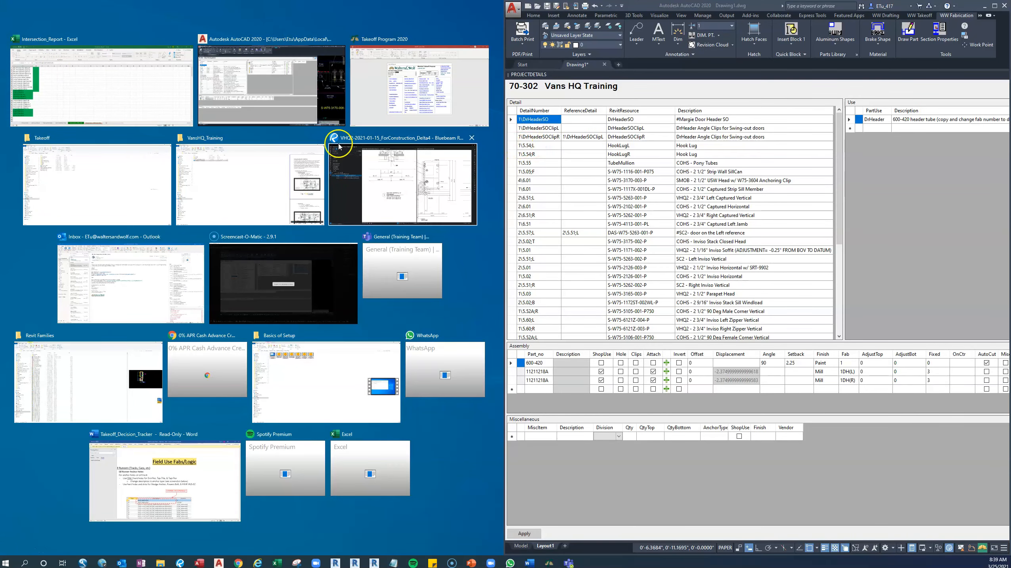
{"action": "left_click", "coordinate": [290, 108]}
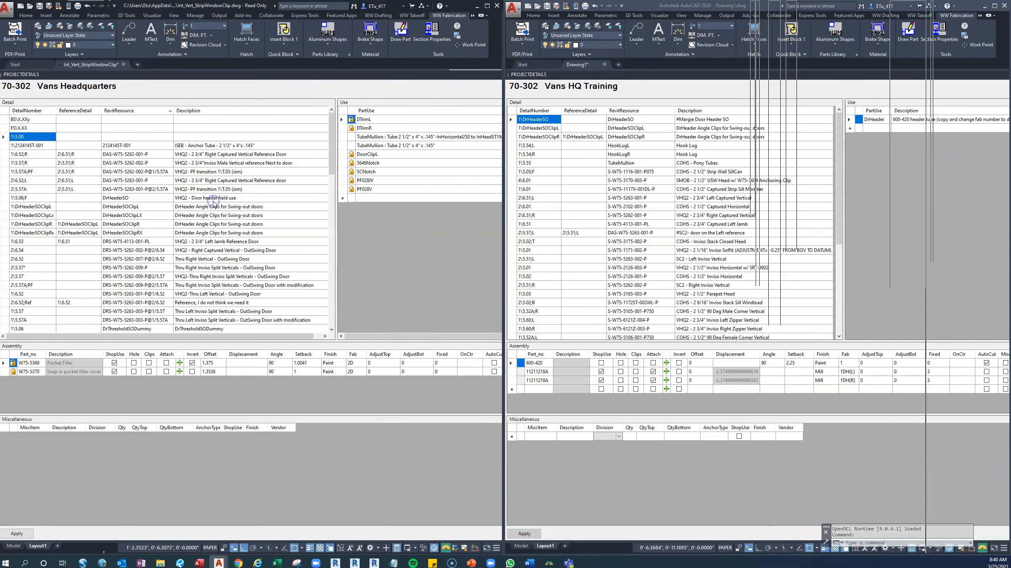
Close the Int_Vert_StripWindowClip drawing in the Vans Headquarters AutoCAD window, enlarge that window and start a new drawing.
{"action": "left_click", "coordinate": [125, 68]}
{"action": "left_click", "coordinate": [279, 302]}
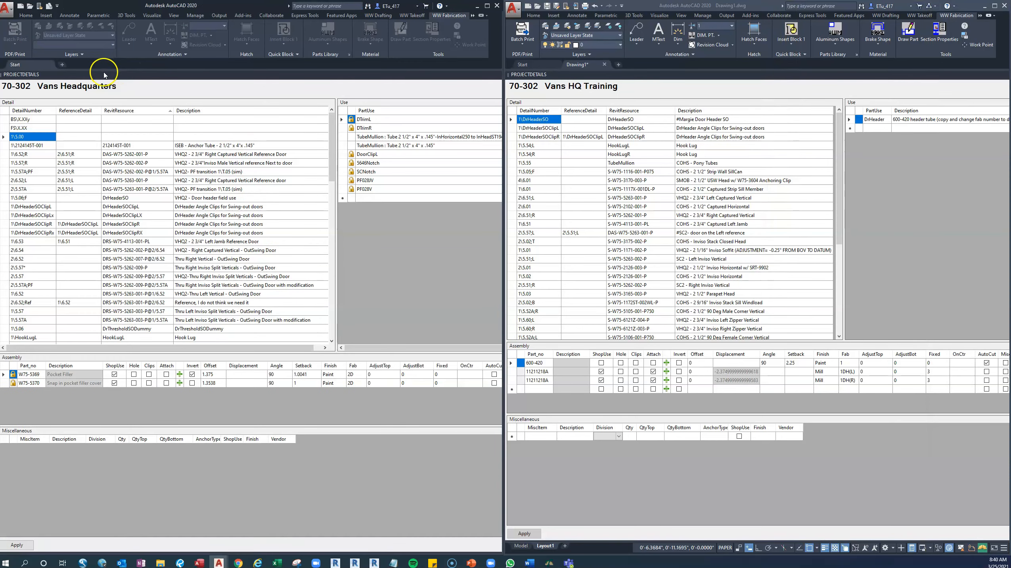
{"action": "left_click_drag", "start_coordinate": [504, 45], "coordinate": [629, 54]}
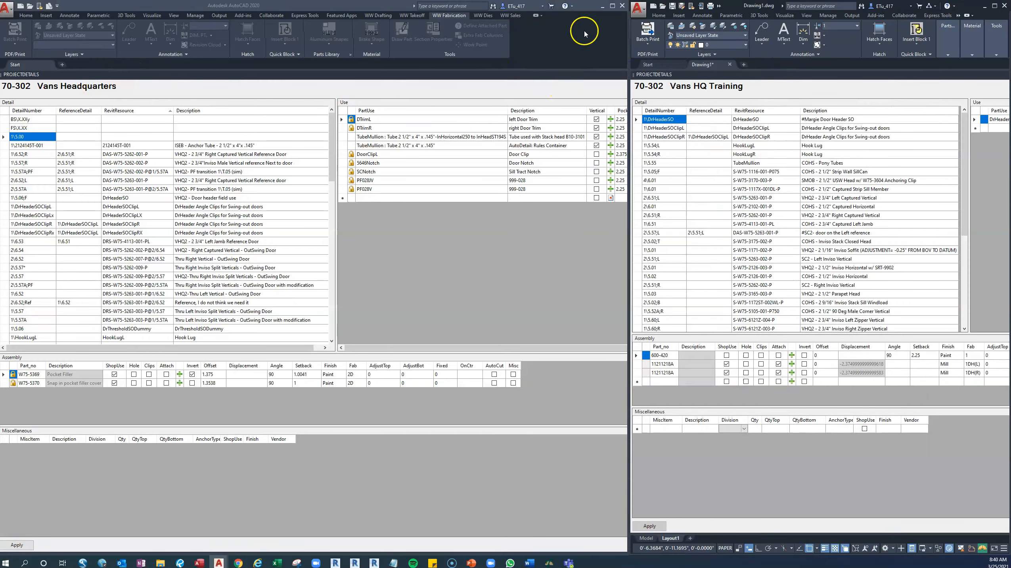
{"action": "left_click", "coordinate": [613, 6]}
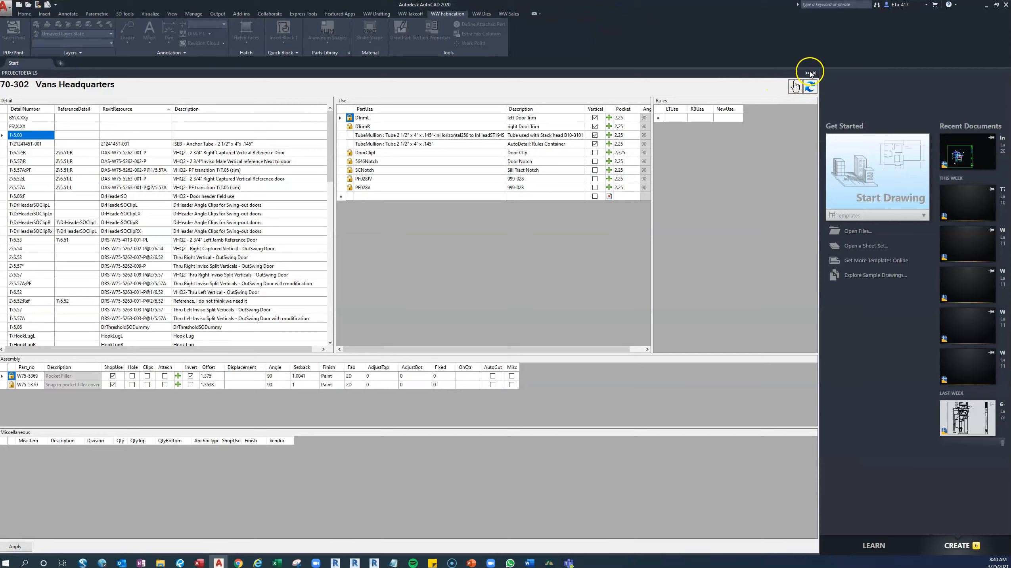
{"action": "left_click", "coordinate": [814, 75]}
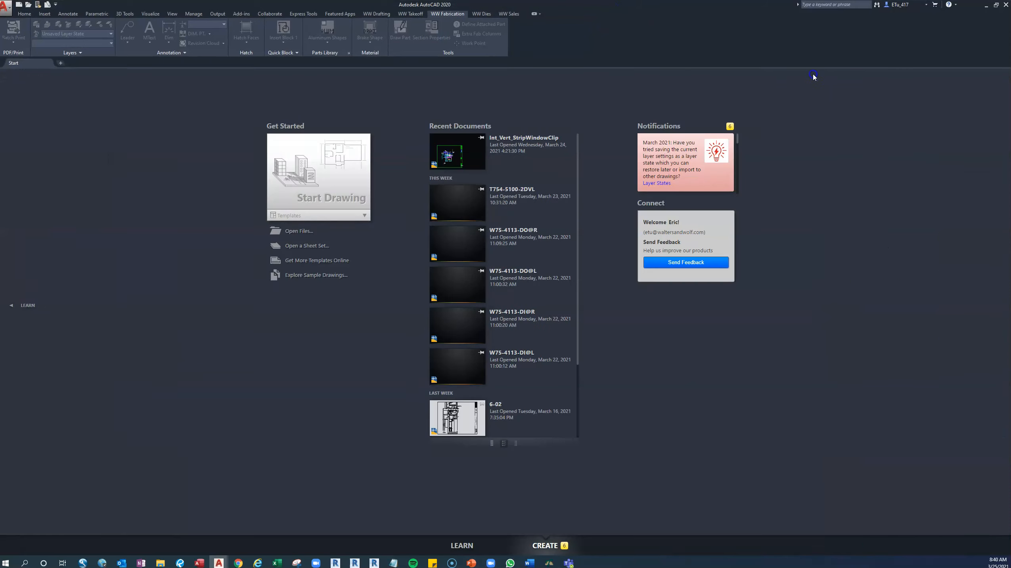
{"action": "left_click", "coordinate": [364, 164]}
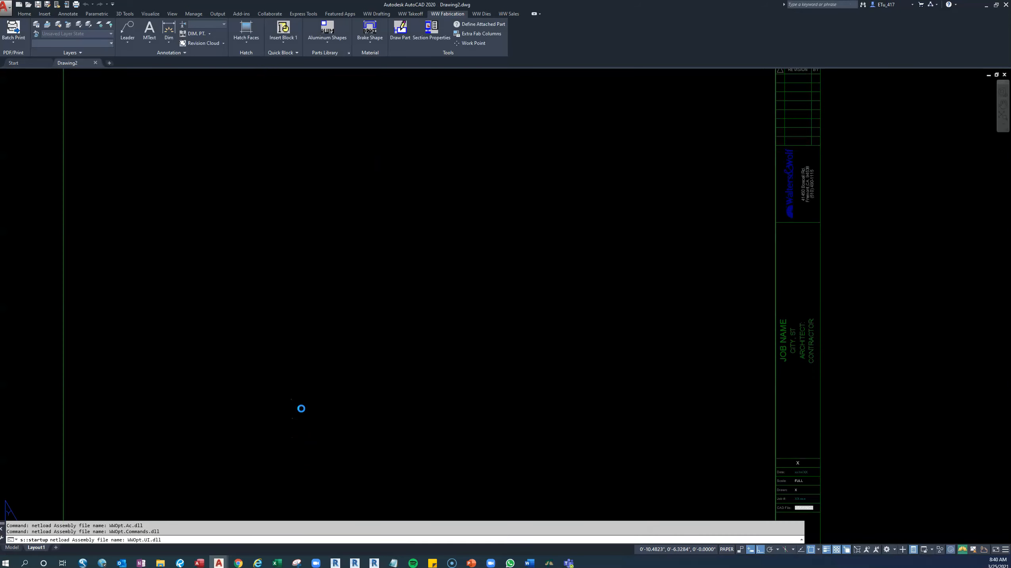
Open the project details in the new drawing and refresh them from the current Takeoff Program project.
{"action": "type", "text": "dp"}
{"action": "key", "text": "Return"}
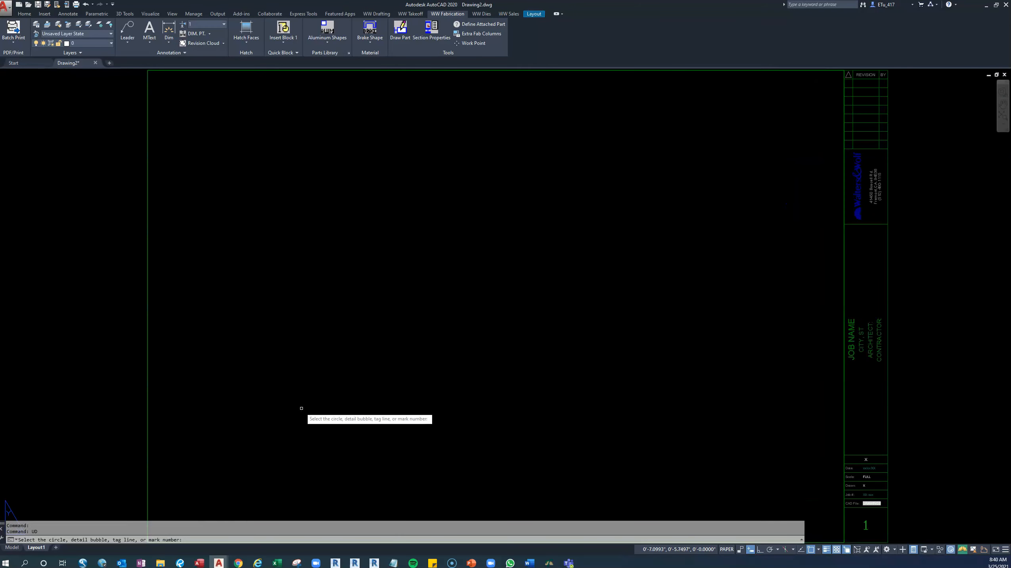
{"action": "key", "text": "Return"}
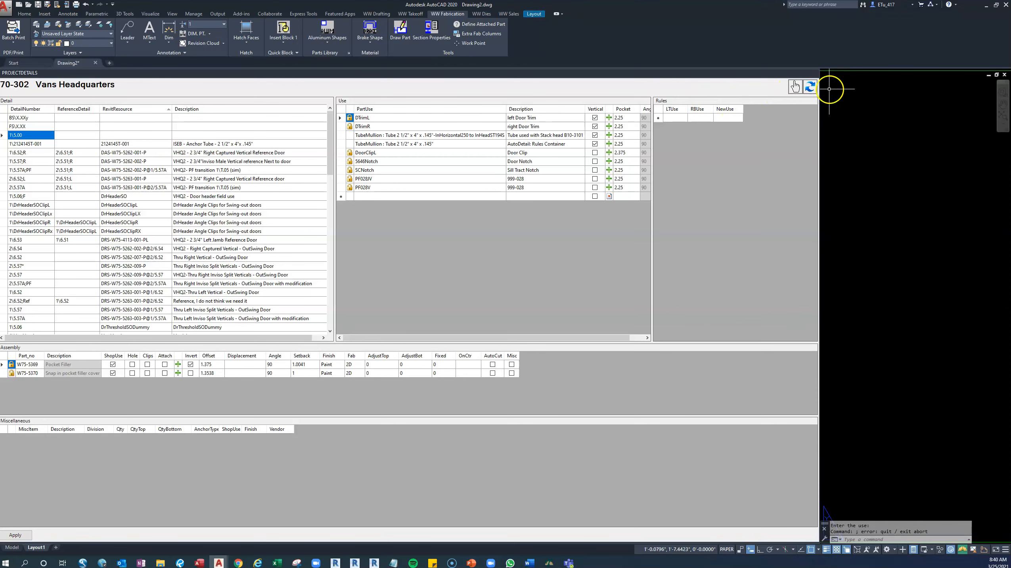
{"action": "left_click", "coordinate": [810, 86]}
{"action": "left_click", "coordinate": [457, 296]}
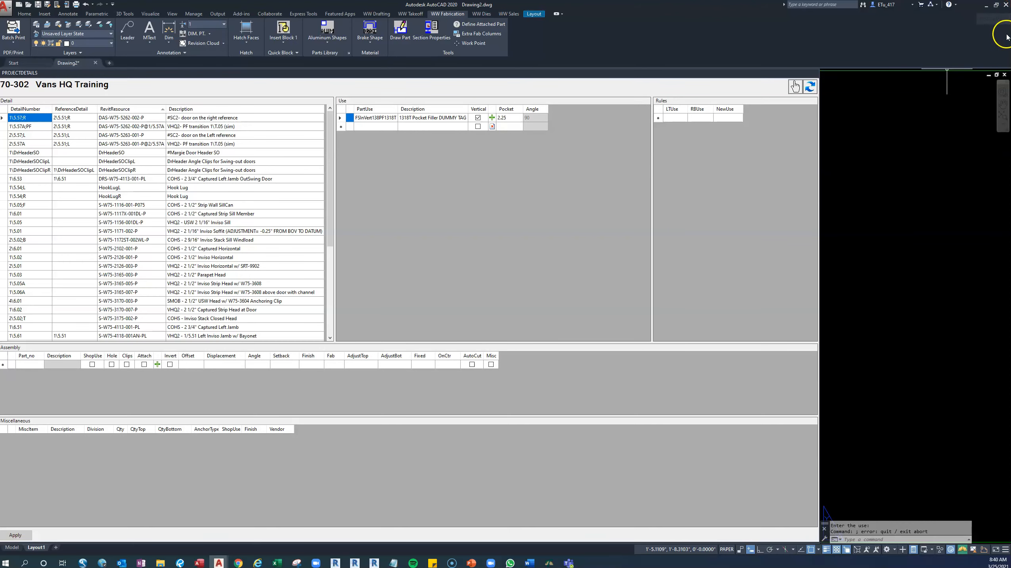
Restore the Drawing2 window and resize both AutoCAD windows so the two project detail lists sit side by side.
{"action": "left_click", "coordinate": [997, 5]}
{"action": "left_click_drag", "start_coordinate": [543, 8], "coordinate": [213, 15]}
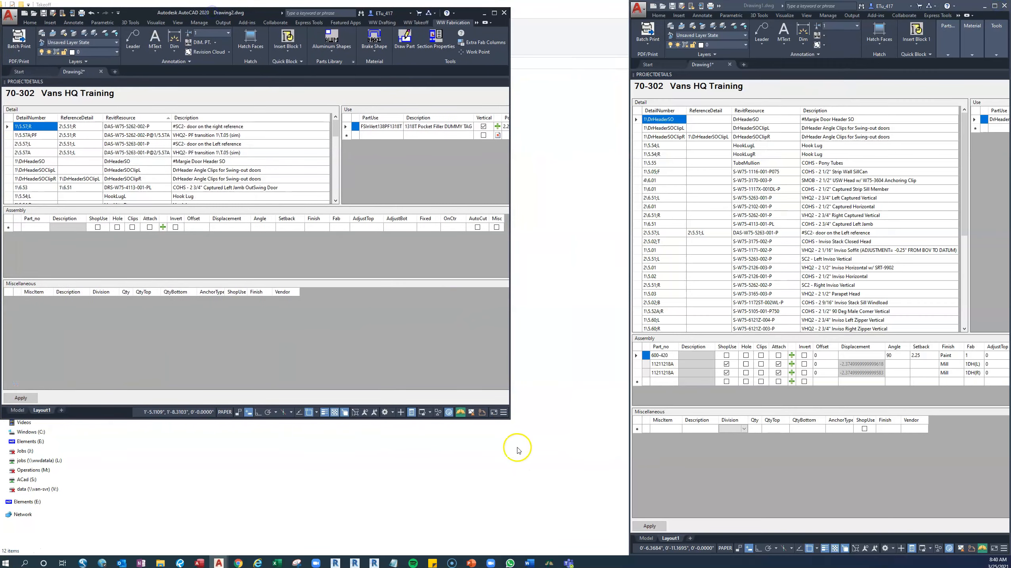
{"action": "left_click_drag", "start_coordinate": [509, 419], "coordinate": [571, 546]}
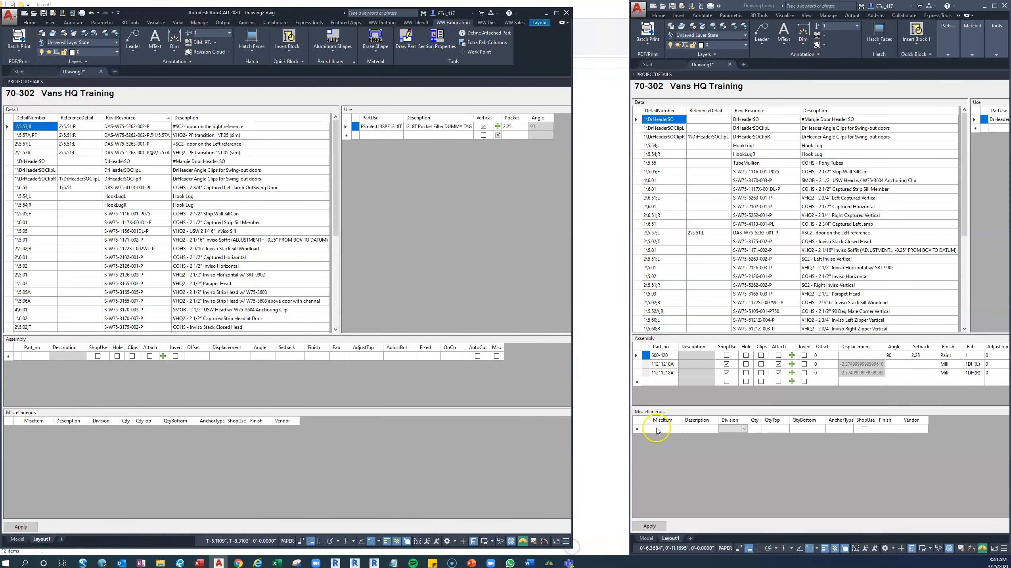
{"action": "left_click_drag", "start_coordinate": [628, 395], "coordinate": [589, 396]}
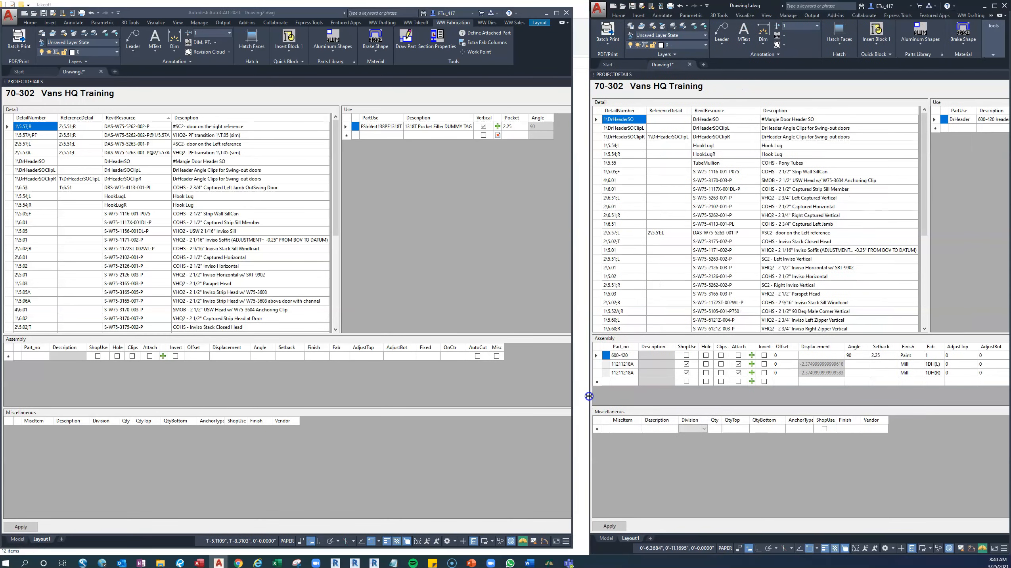
{"action": "left_click_drag", "start_coordinate": [572, 547], "coordinate": [585, 559]}
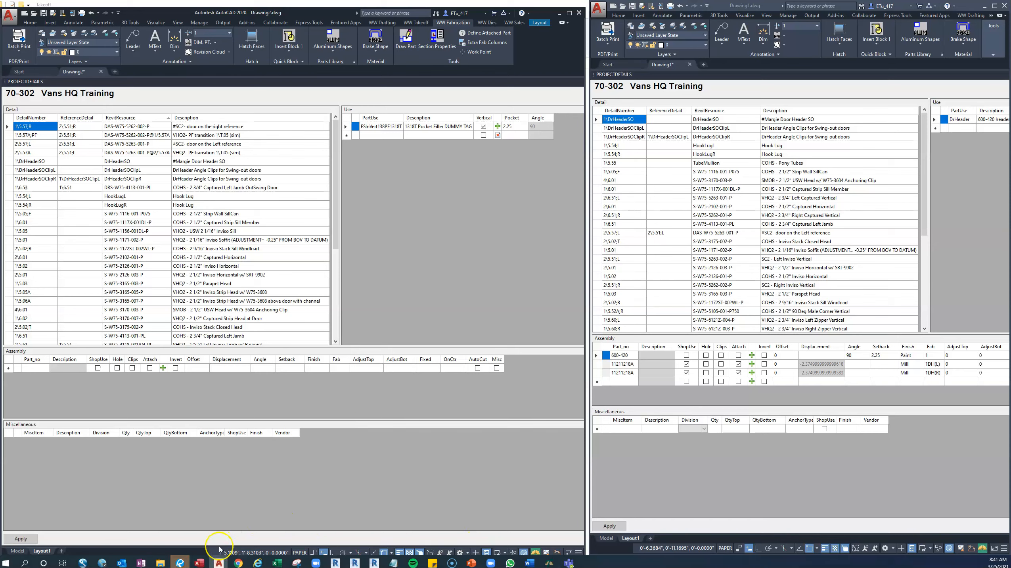
Open the Vans_Headquarters_REFERENCE project in the Takeoff Program, then return to AutoCAD's Drawing2 window.
{"action": "left_click", "coordinate": [549, 563]}
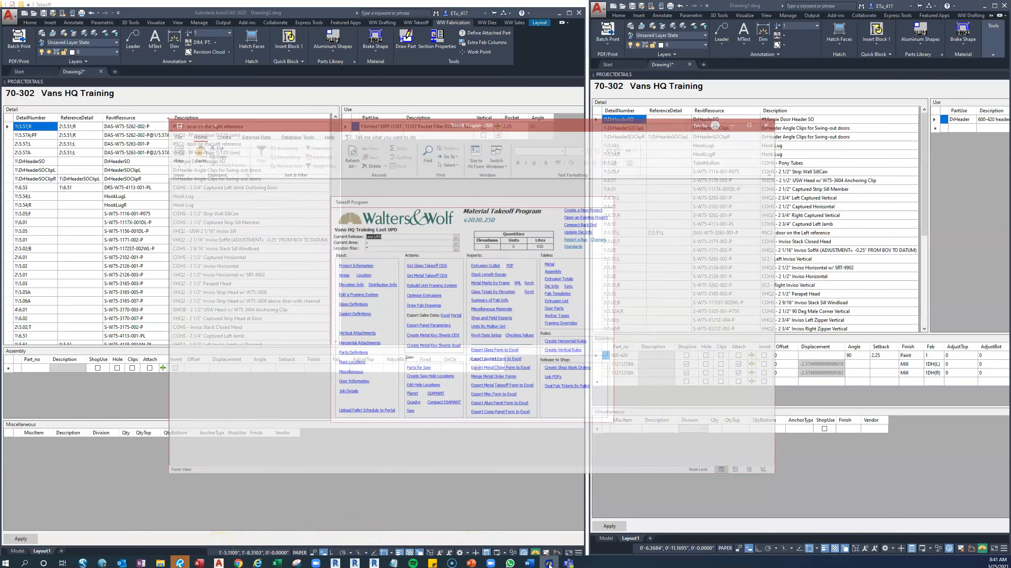
{"action": "left_click", "coordinate": [655, 80]}
{"action": "left_click", "coordinate": [595, 183]}
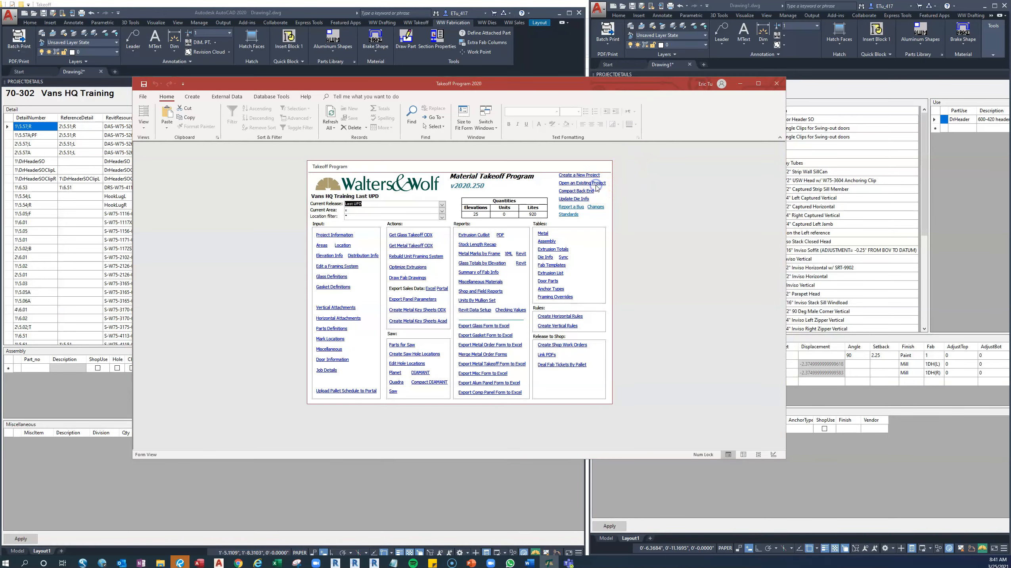
{"action": "left_click", "coordinate": [298, 258]}
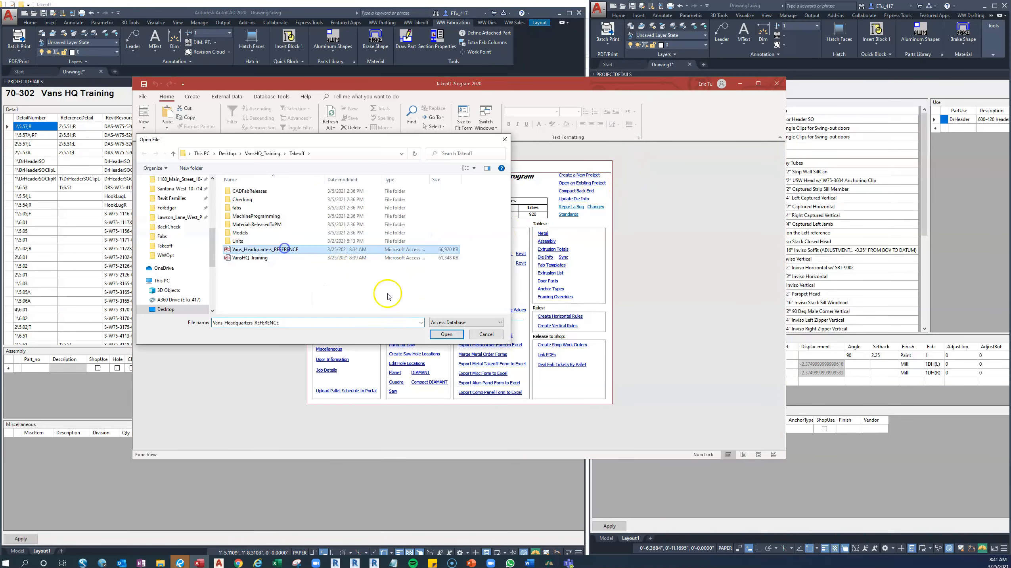
{"action": "left_click", "coordinate": [447, 334]}
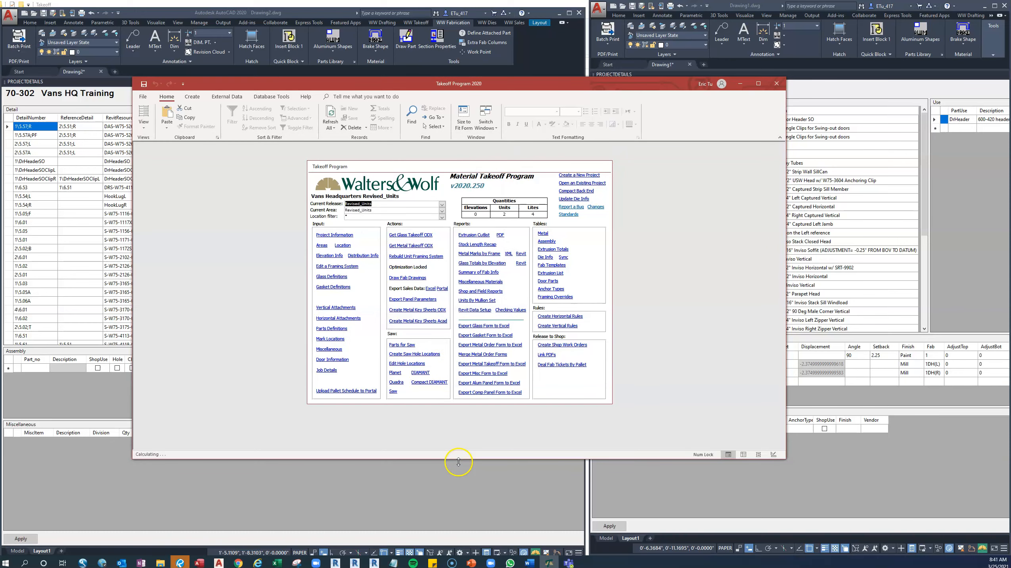
{"action": "left_click", "coordinate": [472, 492]}
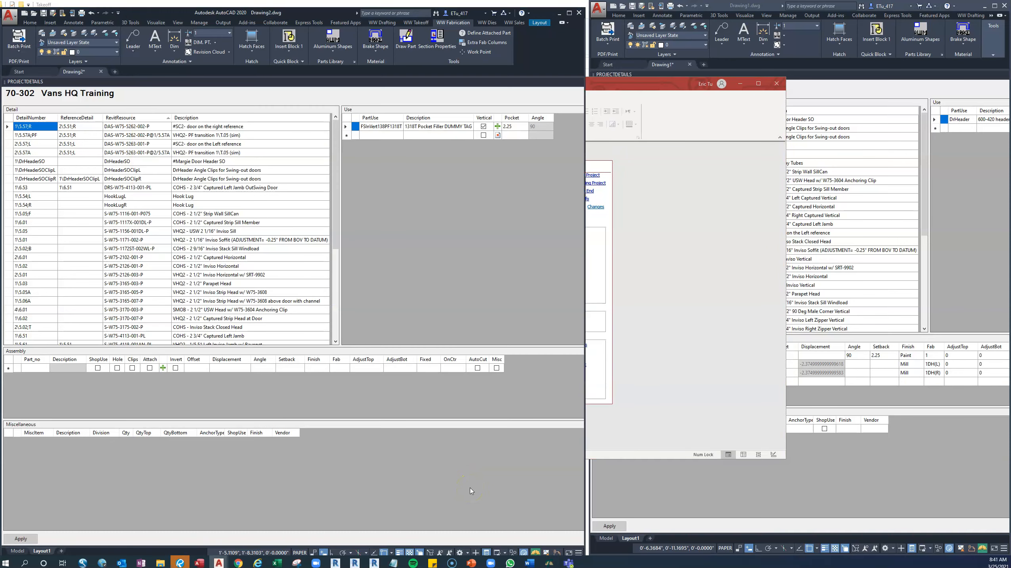
Maximize the Drawing2 window and collapse its project details palette.
{"action": "left_click", "coordinate": [745, 6]}
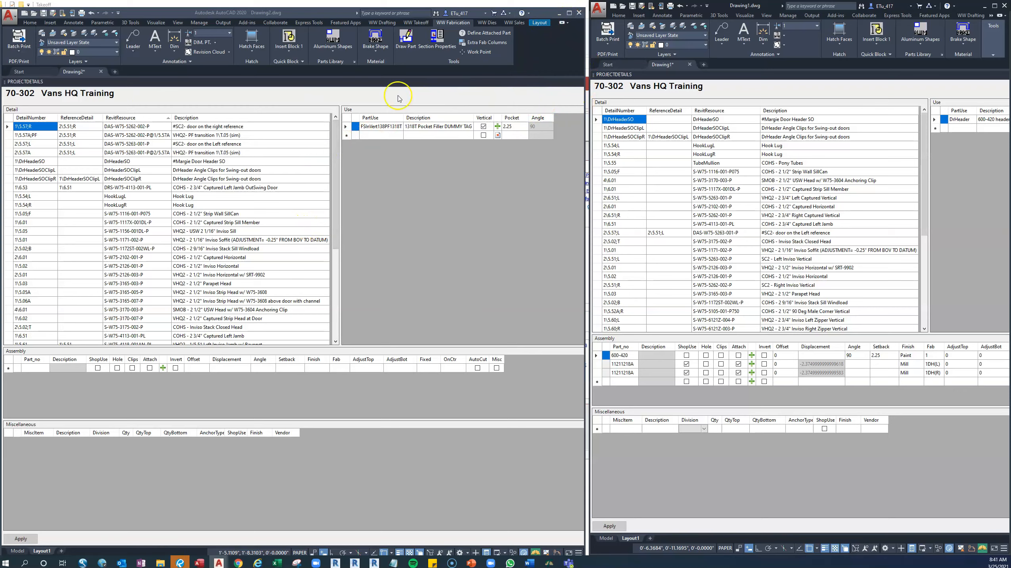
{"action": "left_click", "coordinate": [573, 14]}
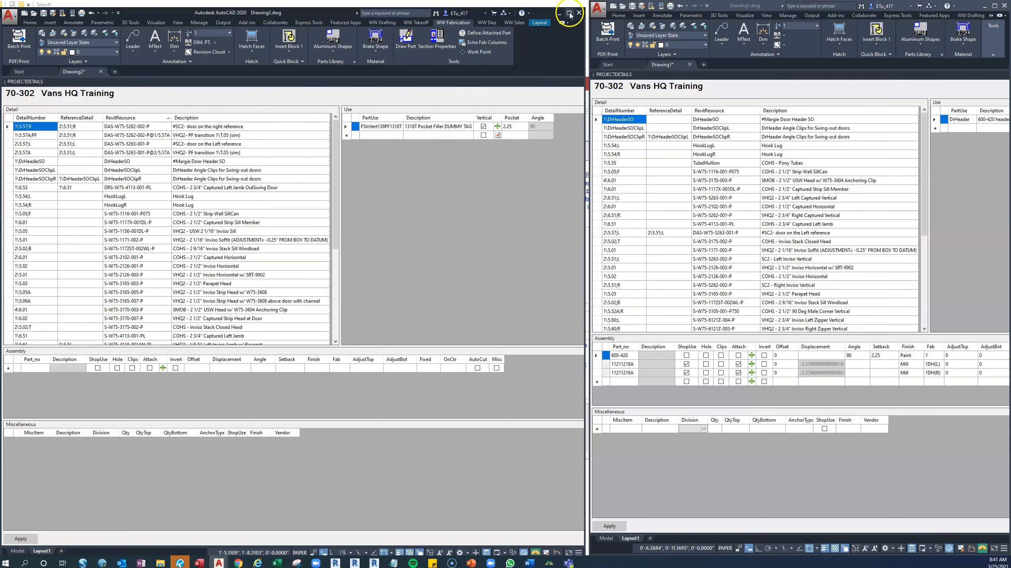
{"action": "left_click", "coordinate": [569, 13]}
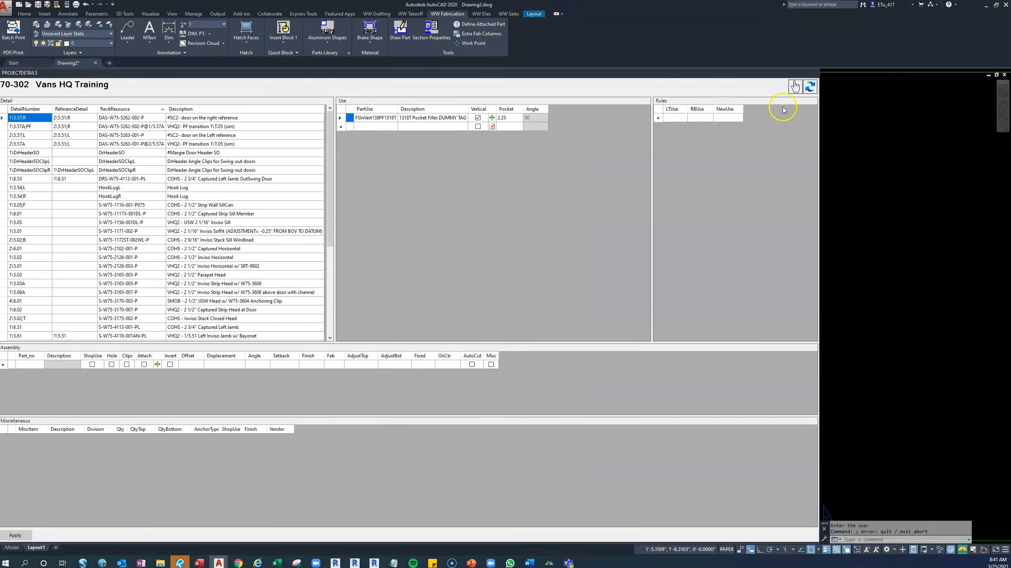
{"action": "left_click", "coordinate": [807, 73]}
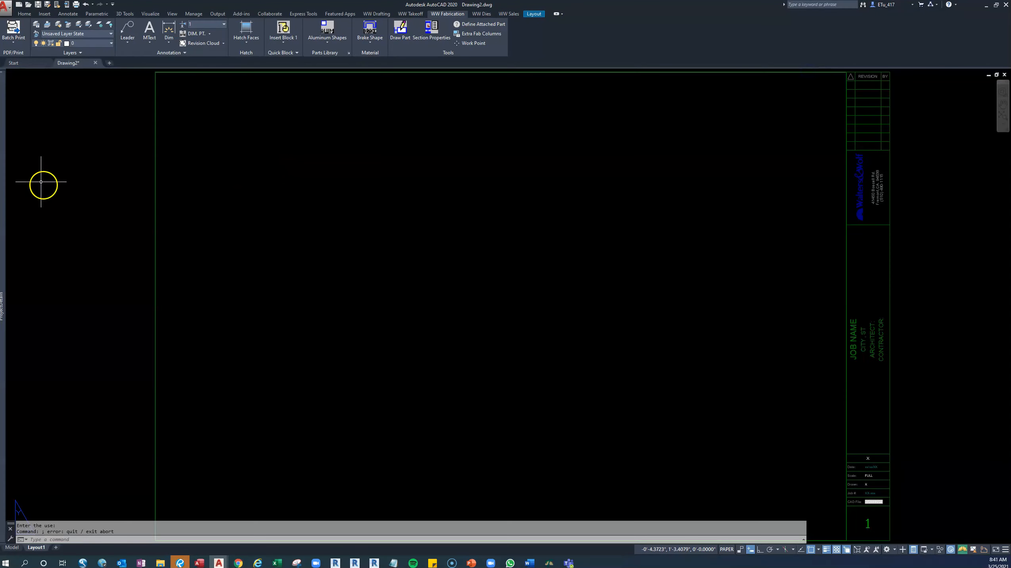
{"action": "mouse_move", "coordinate": [5, 181]}
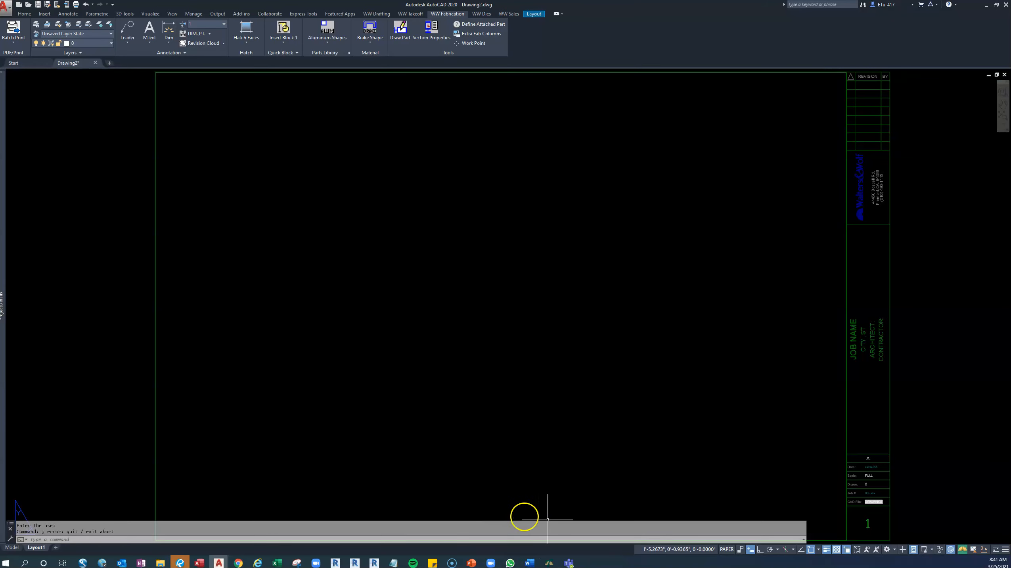
Set the reference project's job name to Vans Headquarters REFERENCE in the Takeoff Program's project information, then return to AutoCAD.
{"action": "left_click", "coordinate": [553, 564]}
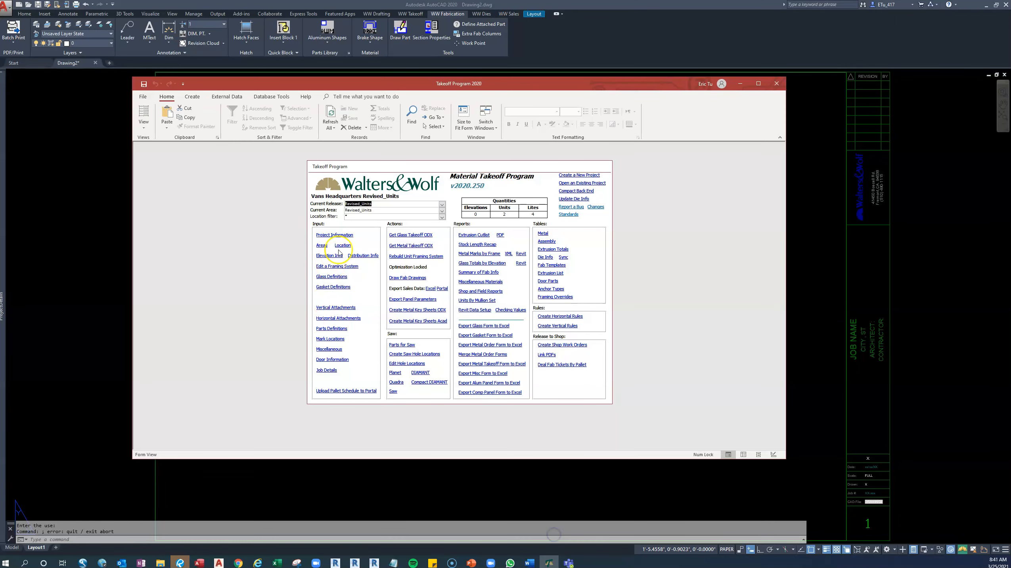
{"action": "left_click", "coordinate": [334, 234]}
{"action": "left_click", "coordinate": [473, 213]}
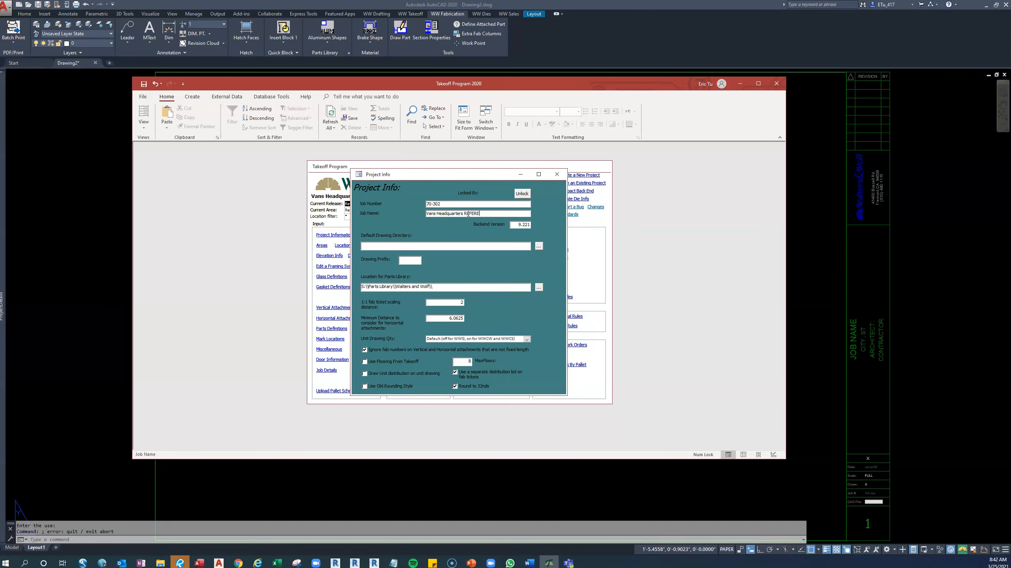
{"action": "left_click", "coordinate": [556, 174]}
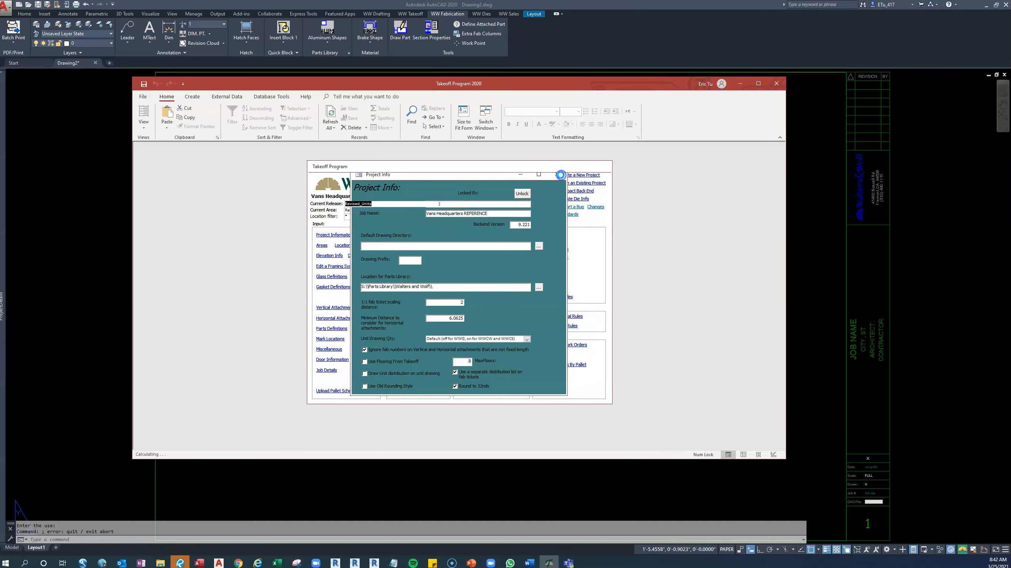
{"action": "left_click", "coordinate": [740, 84]}
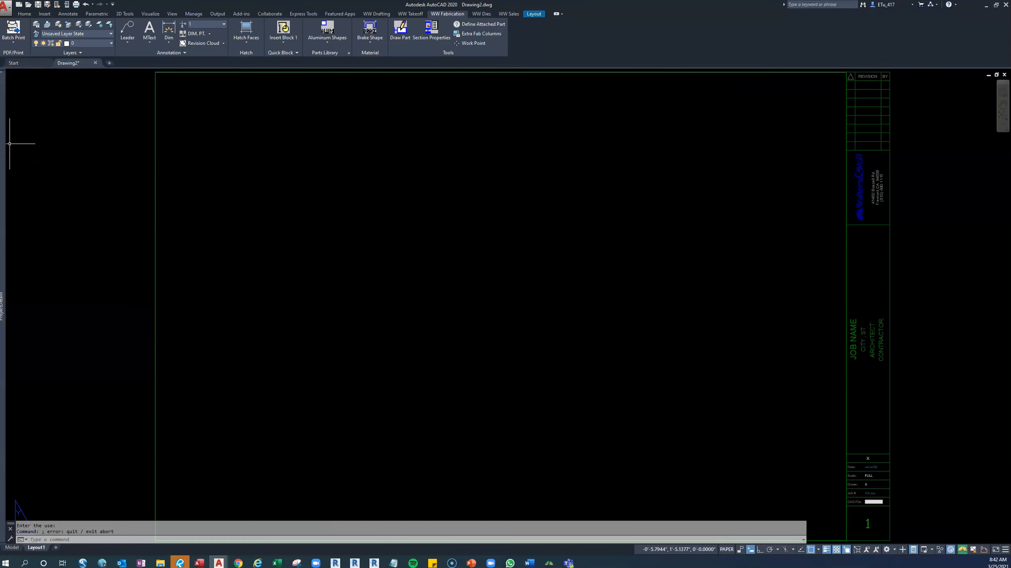
Keep the reference project's details palette permanently expanded in the maximized Drawing2 window, and restore that window beside Drawing1.
{"action": "mouse_move", "coordinate": [5, 145]}
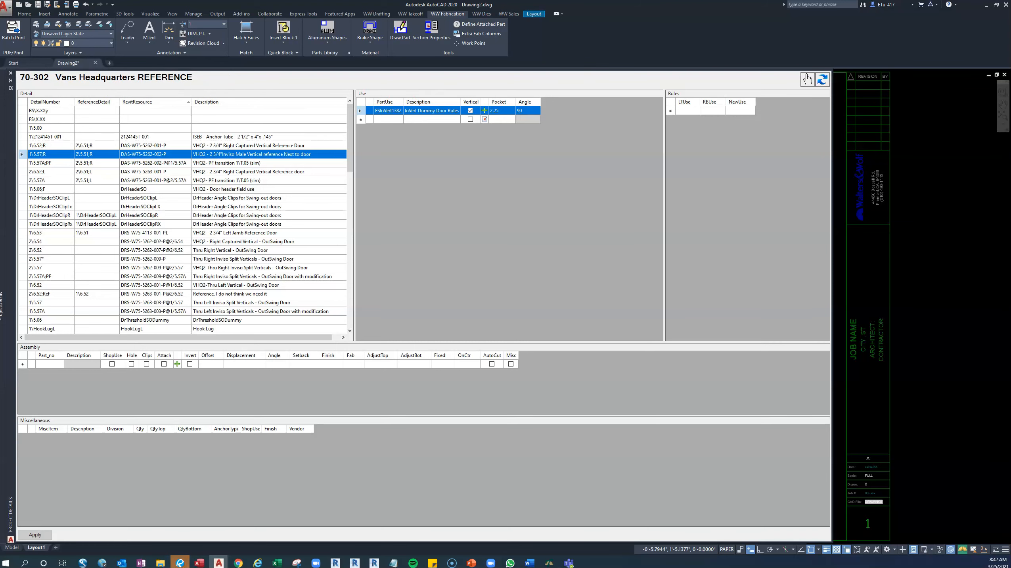
{"action": "left_click", "coordinate": [997, 5]}
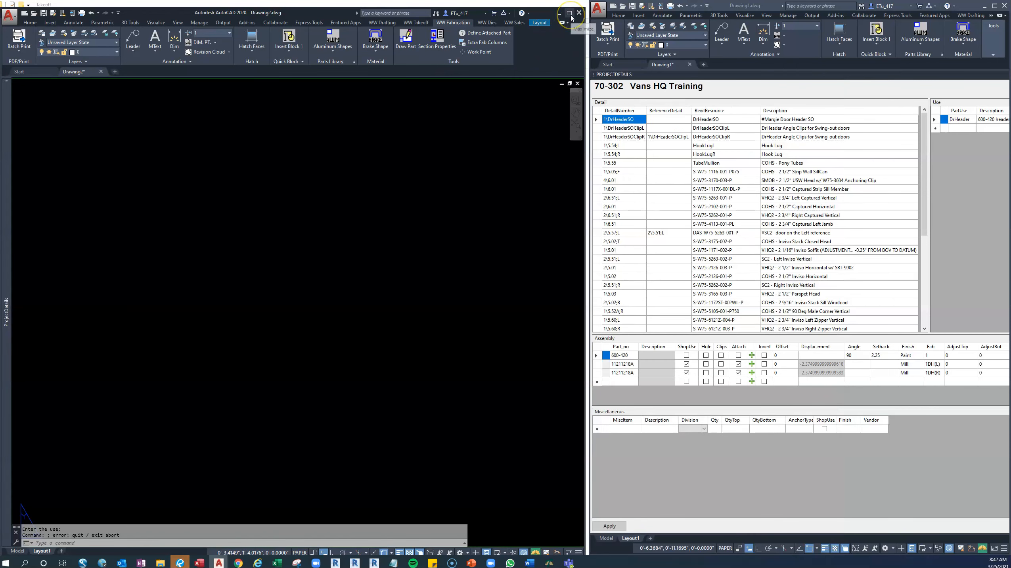
{"action": "left_click", "coordinate": [569, 13]}
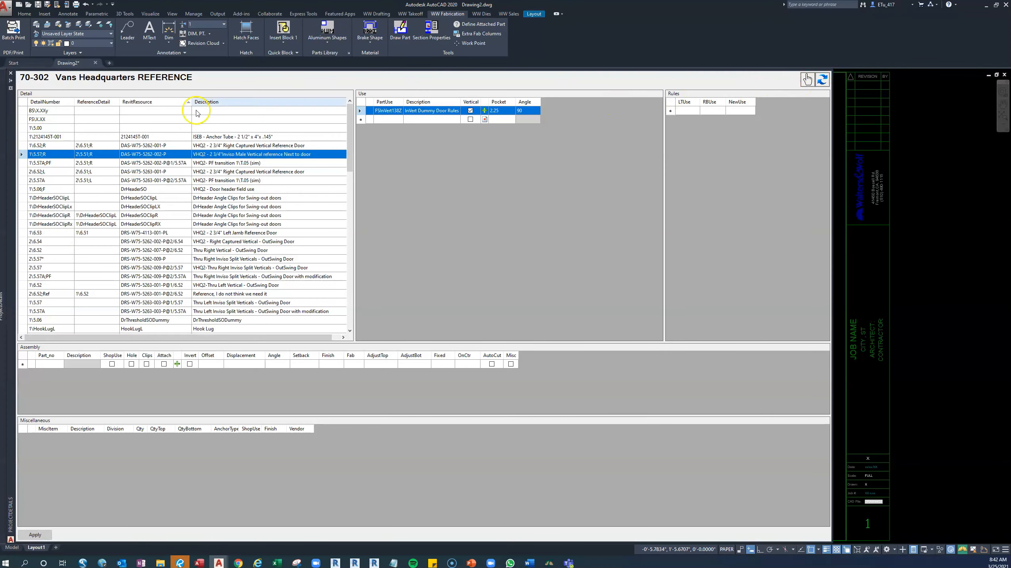
{"action": "left_click", "coordinate": [11, 81]}
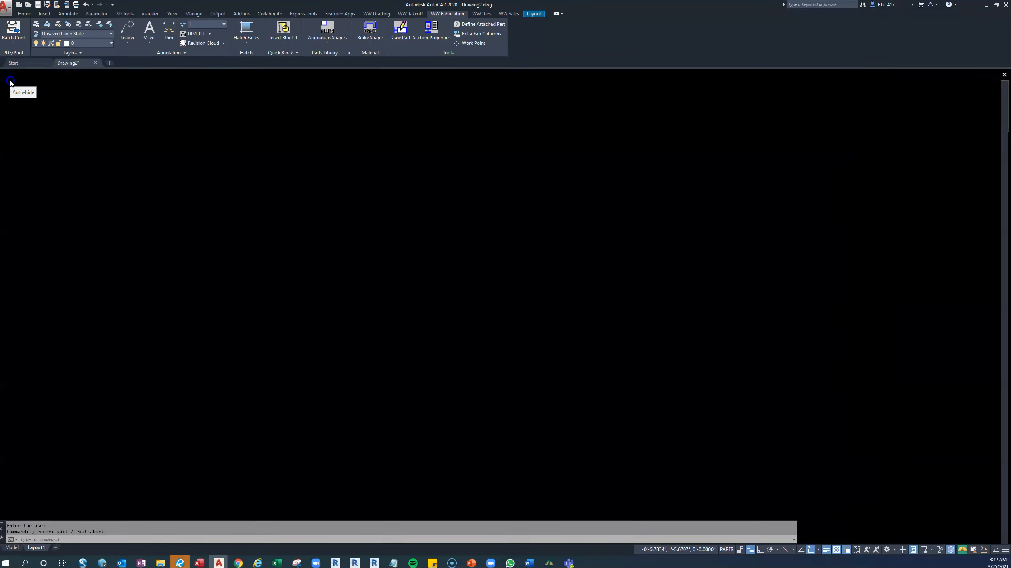
{"action": "left_click", "coordinate": [995, 7]}
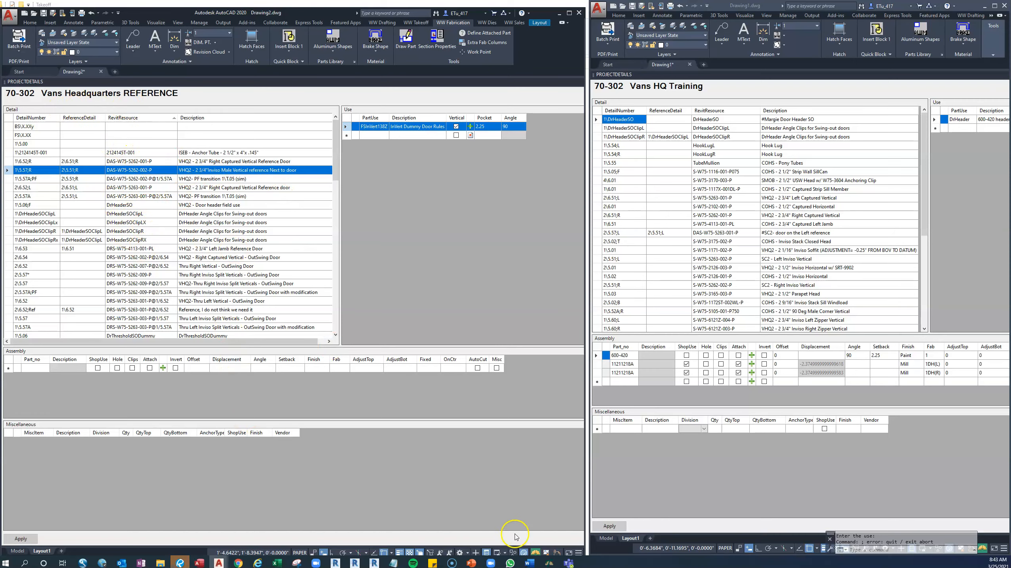
Open the VansHQ_Training project in the Takeoff Program, then minimize that program to return to AutoCAD.
{"action": "left_click", "coordinate": [549, 563]}
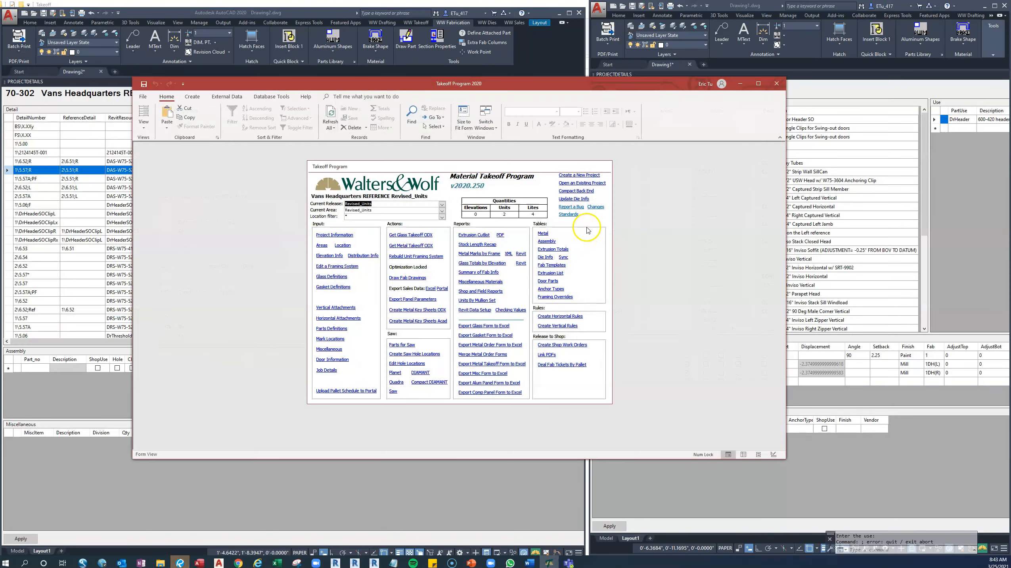
{"action": "left_click", "coordinate": [581, 183]}
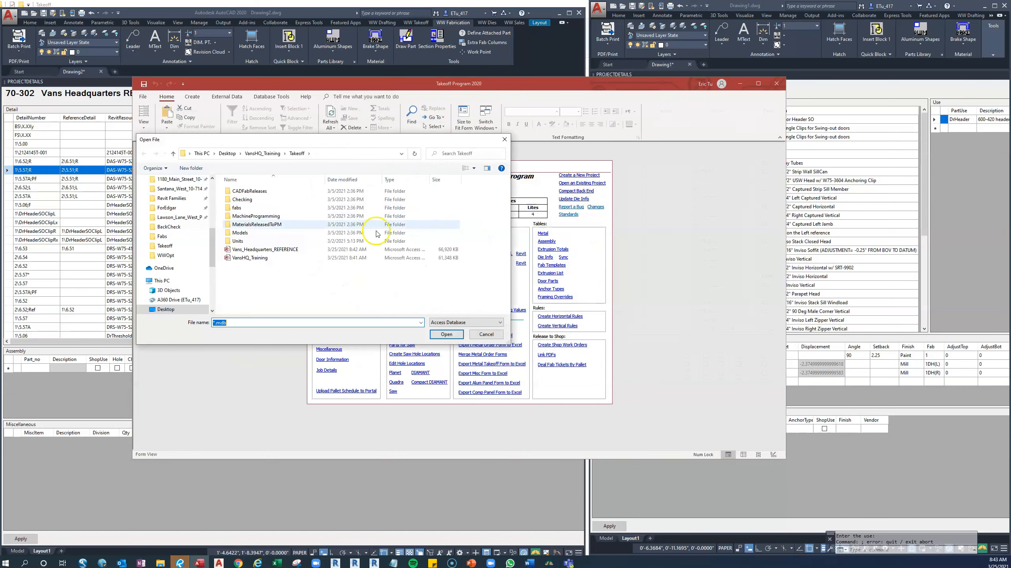
{"action": "left_click", "coordinate": [265, 258]}
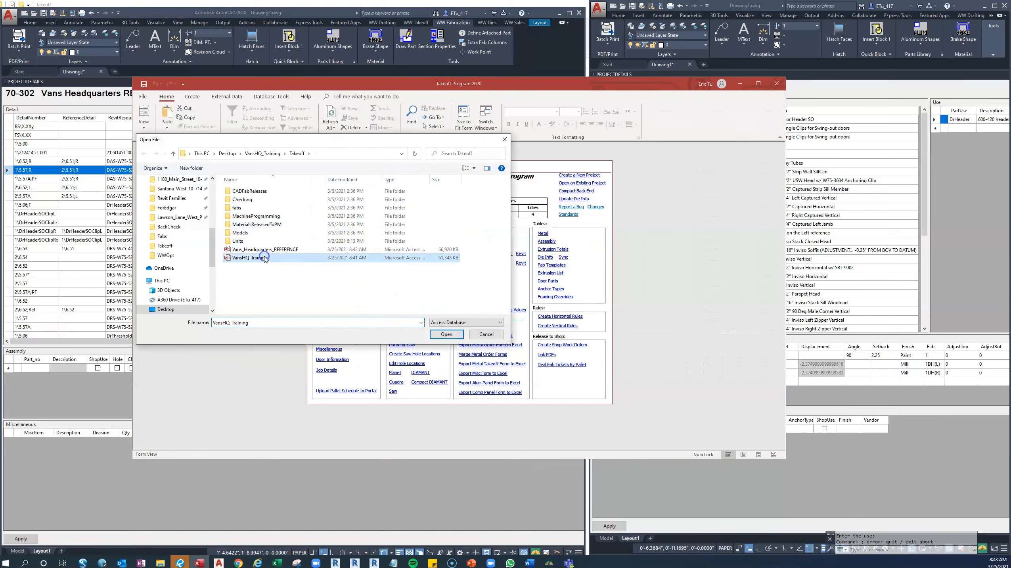
{"action": "left_click", "coordinate": [446, 337]}
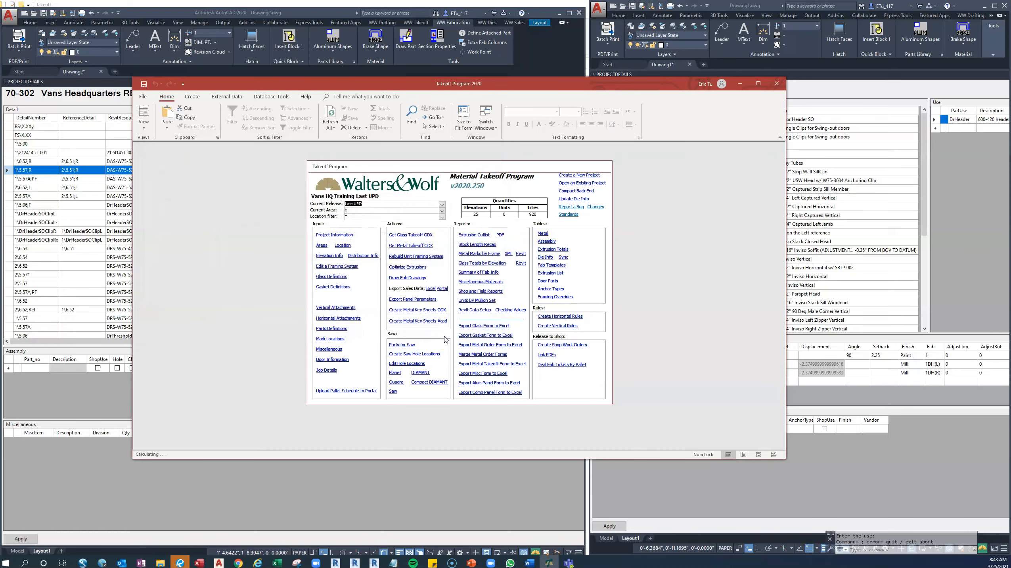
{"action": "left_click", "coordinate": [742, 88]}
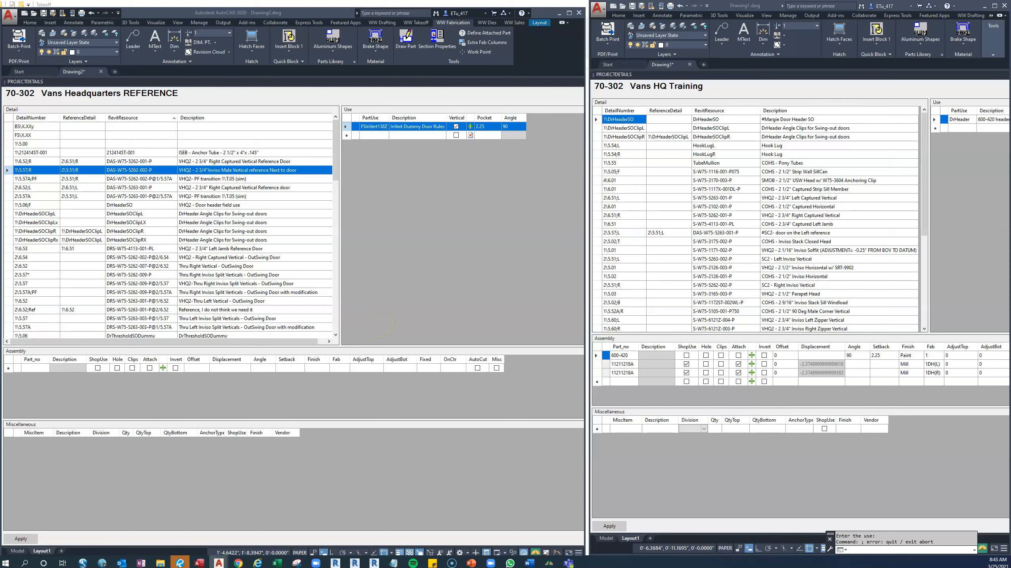
Maximize the Drawing1 window and refresh its Vans HQ Training project details.
{"action": "left_click", "coordinate": [995, 6]}
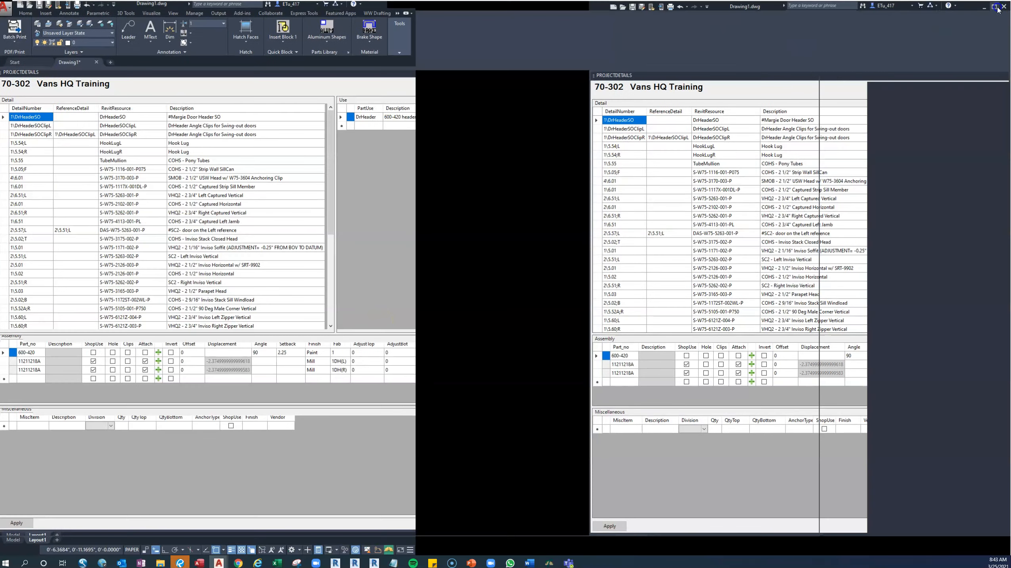
{"action": "left_click", "coordinate": [811, 87]}
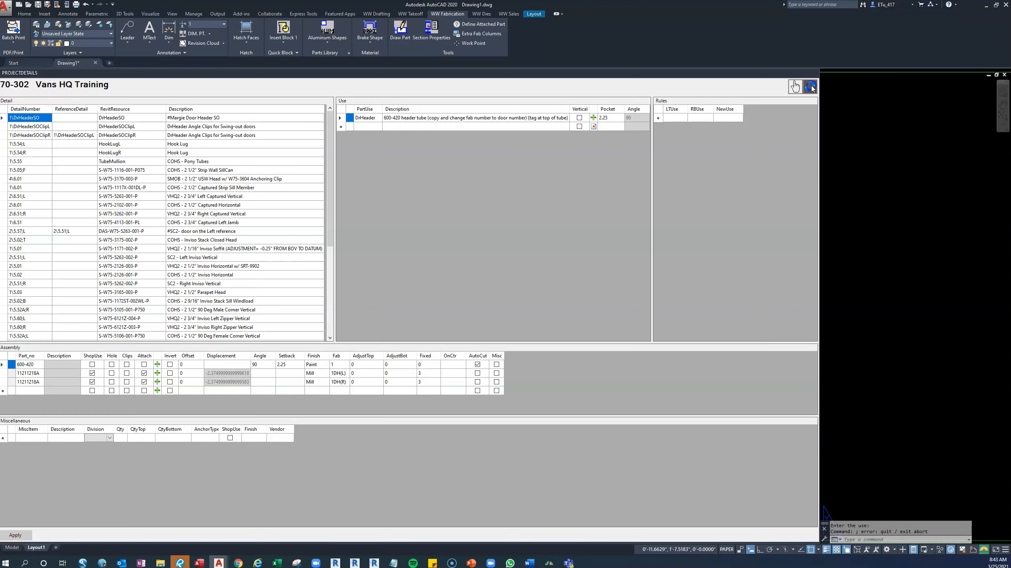
{"action": "left_click", "coordinate": [812, 87]}
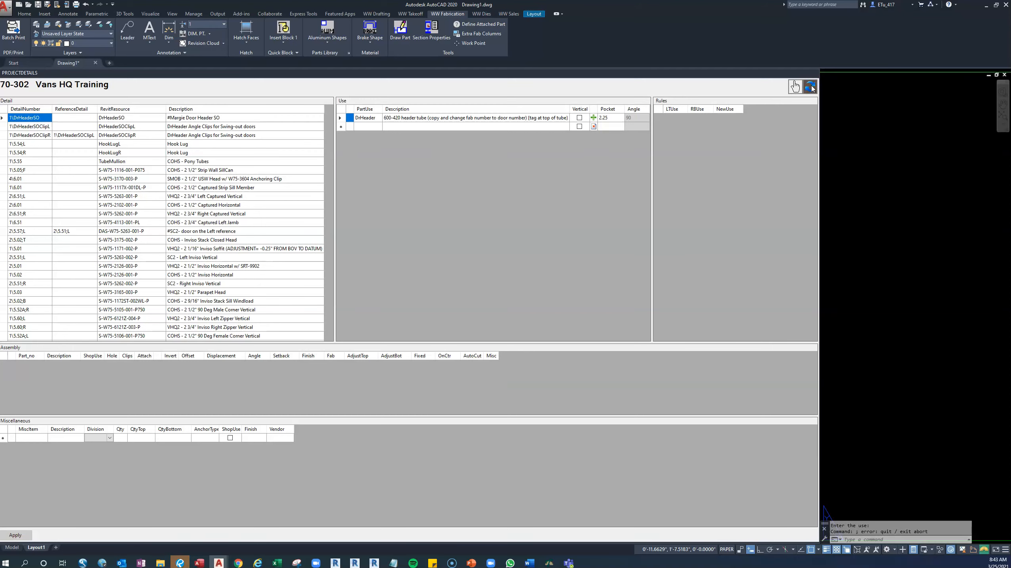
Restore the Drawing1 window and snap both AutoCAD windows side by side, each filling half of the screen.
{"action": "left_click", "coordinate": [997, 6]}
{"action": "left_click_drag", "start_coordinate": [749, 65], "coordinate": [1009, 75]}
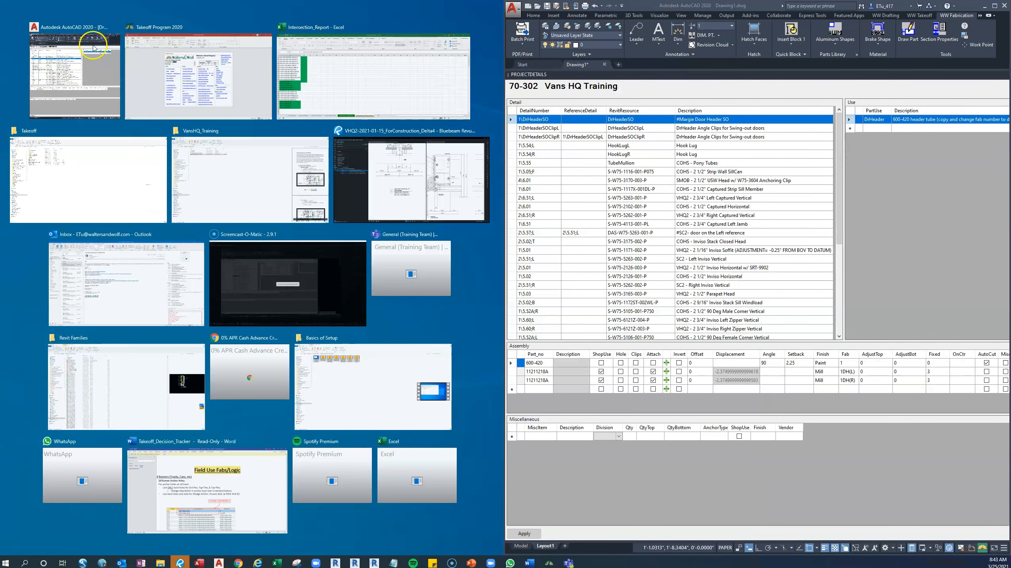
{"action": "left_click", "coordinate": [485, 215]}
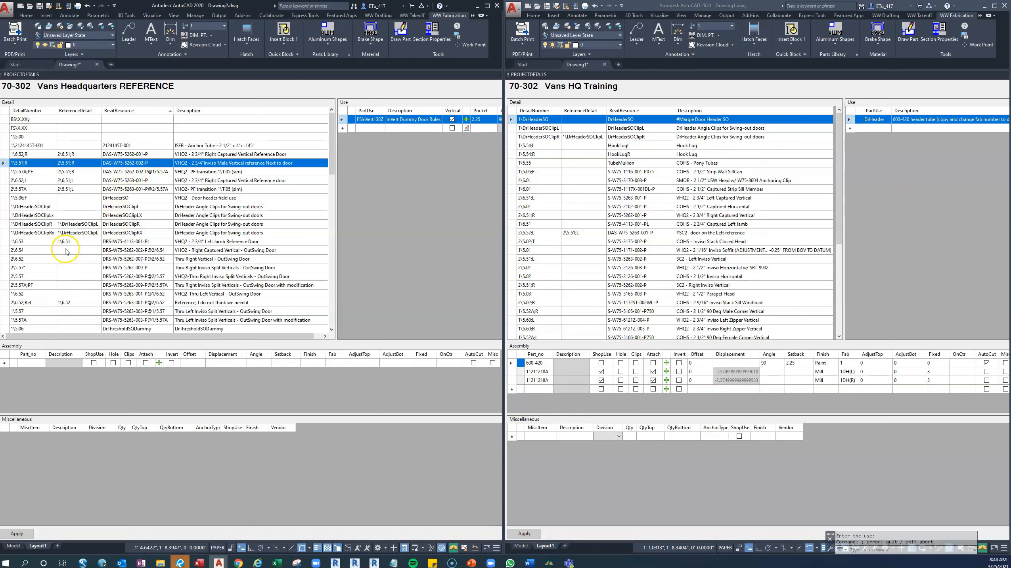
Compare reference details 2\6.54 and 2\6.52 with the Intersections_Without_Data sheet of the Intersection_Report workbook in Excel.
{"action": "left_click", "coordinate": [46, 251]}
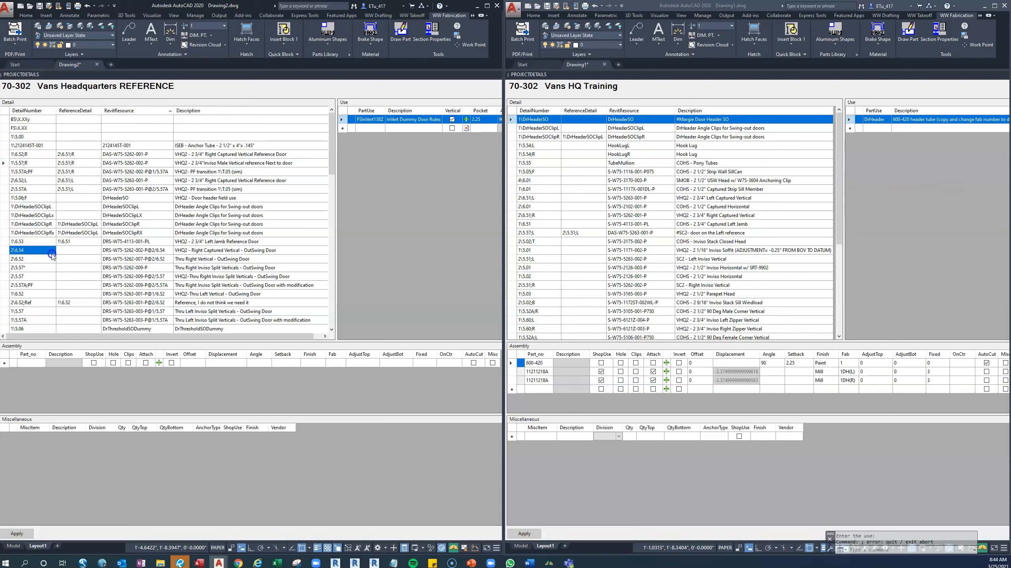
{"action": "left_click", "coordinate": [5, 253]}
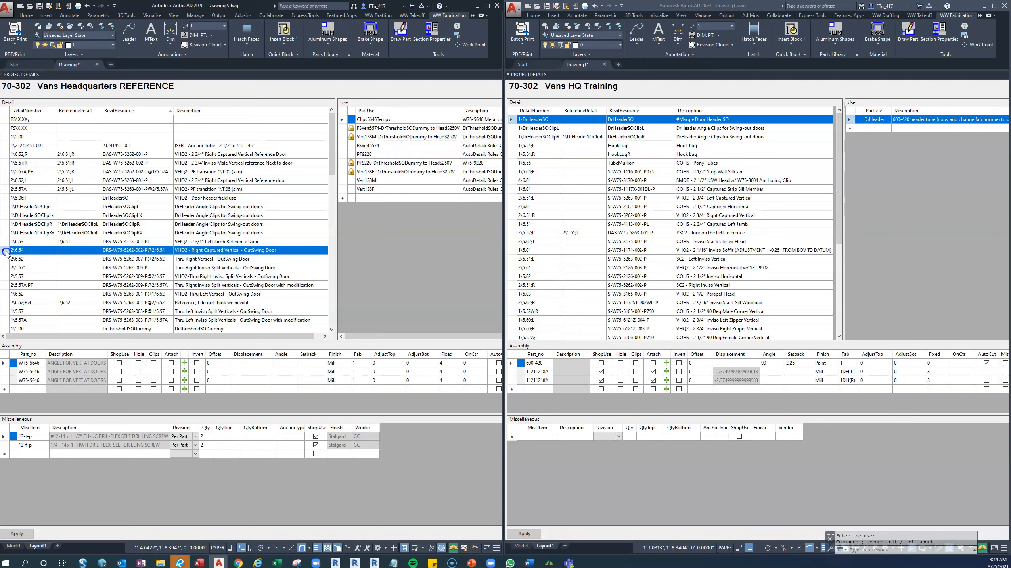
{"action": "left_click", "coordinate": [5, 258], "text": "shift"}
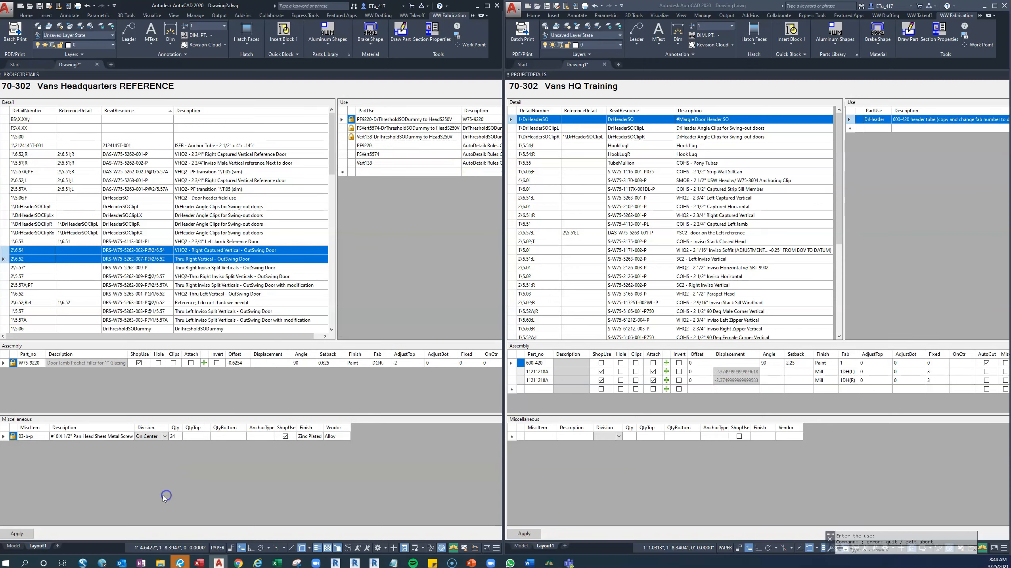
{"action": "left_click", "coordinate": [277, 563]}
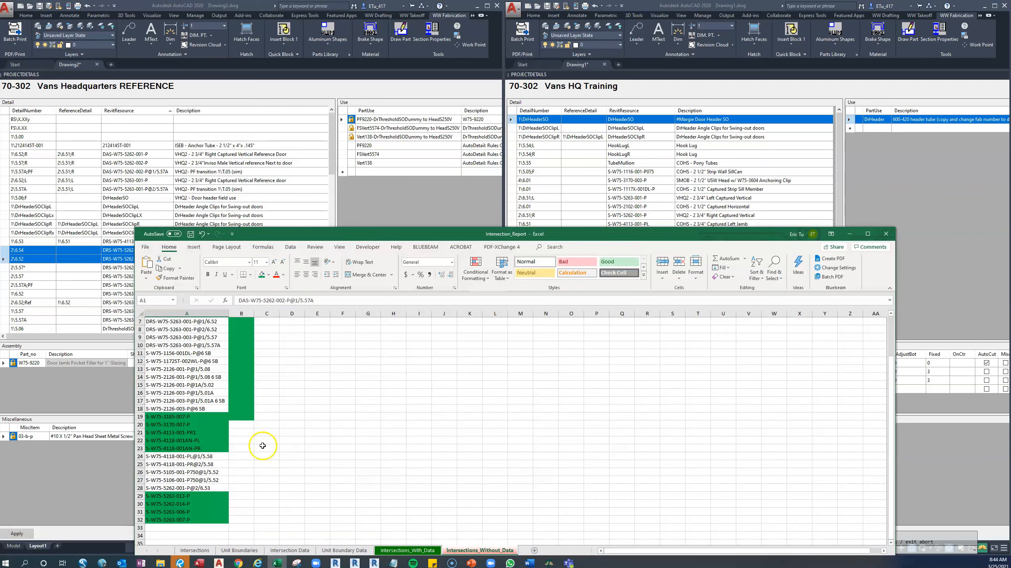
{"action": "scroll", "coordinate": [263, 445], "scroll_direction": "up", "scroll_amount": 2}
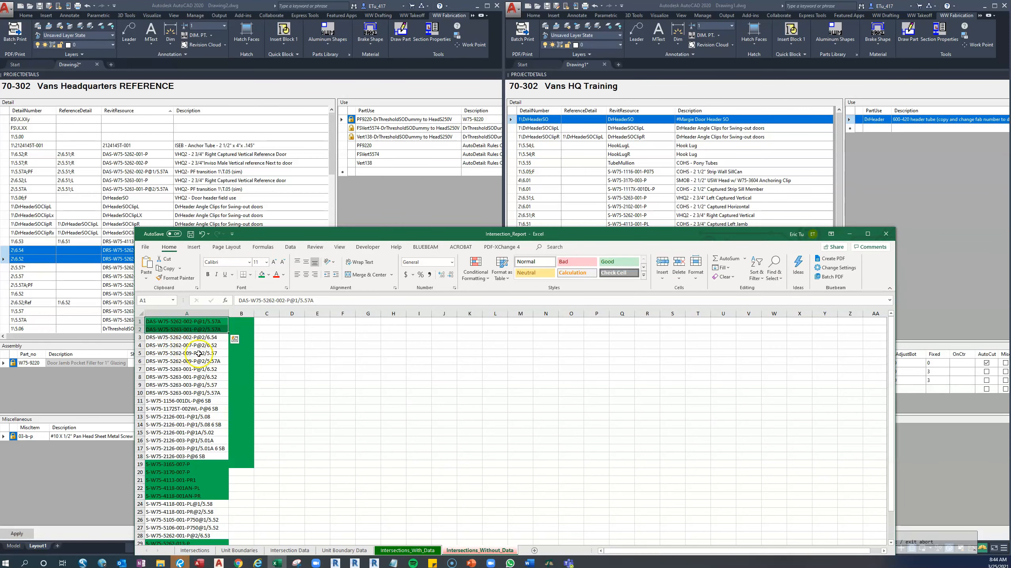
{"action": "left_click_drag", "start_coordinate": [289, 234], "coordinate": [439, 212]}
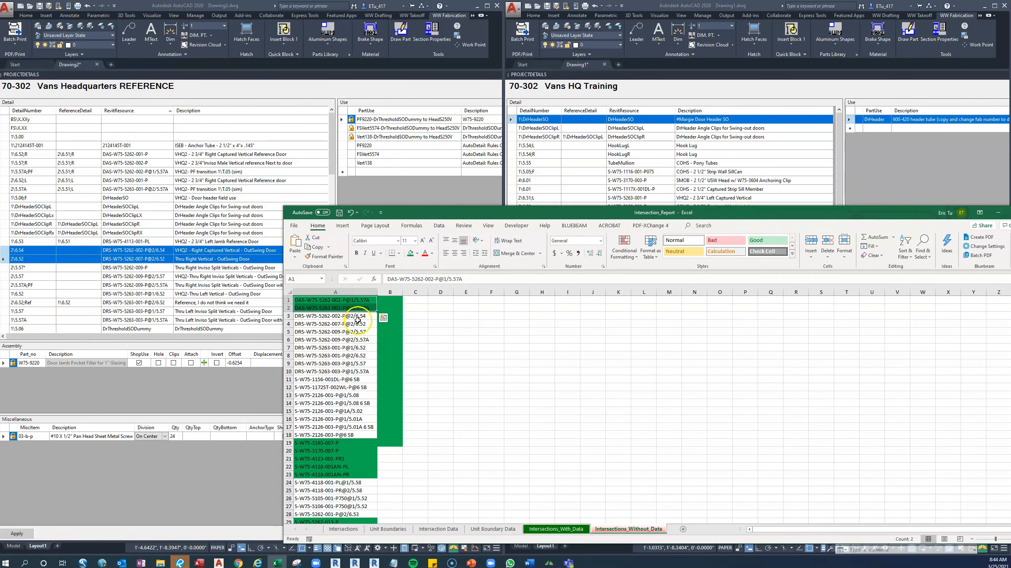
Copy the 2\6.54 and 2\6.52 outswing door vertical detail rows from the Vans Headquarters REFERENCE project in AutoCAD.
{"action": "left_click", "coordinate": [7, 253]}
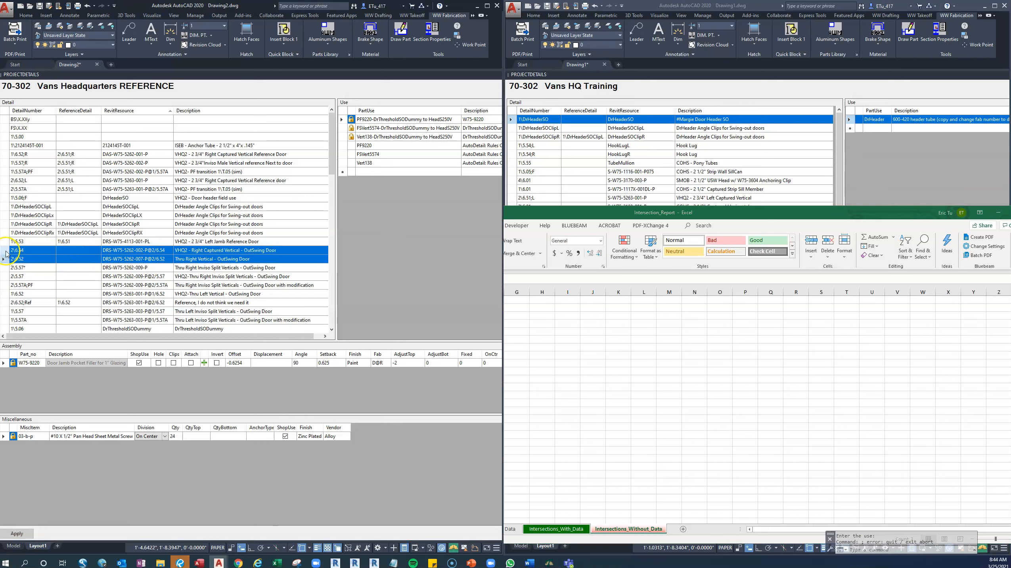
{"action": "left_click", "coordinate": [6, 251]}
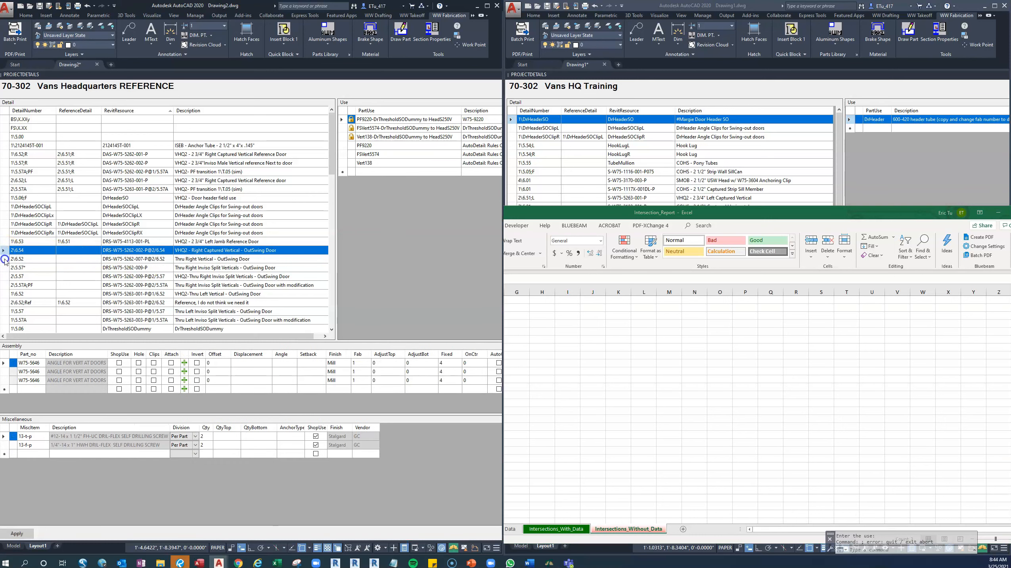
{"action": "left_click", "coordinate": [4, 260], "text": "shift"}
{"action": "right_click", "coordinate": [6, 251]}
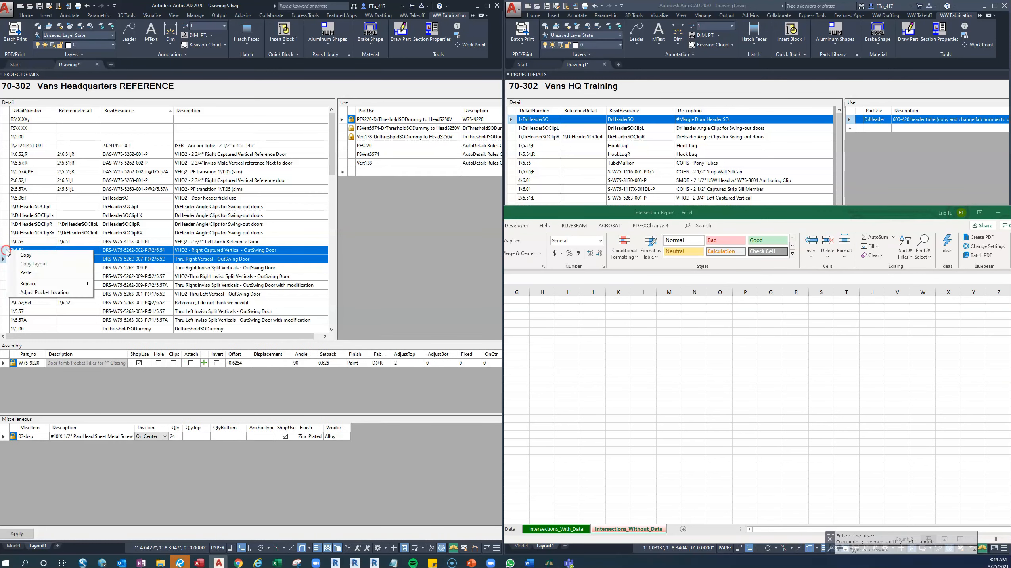
{"action": "left_click", "coordinate": [30, 256]}
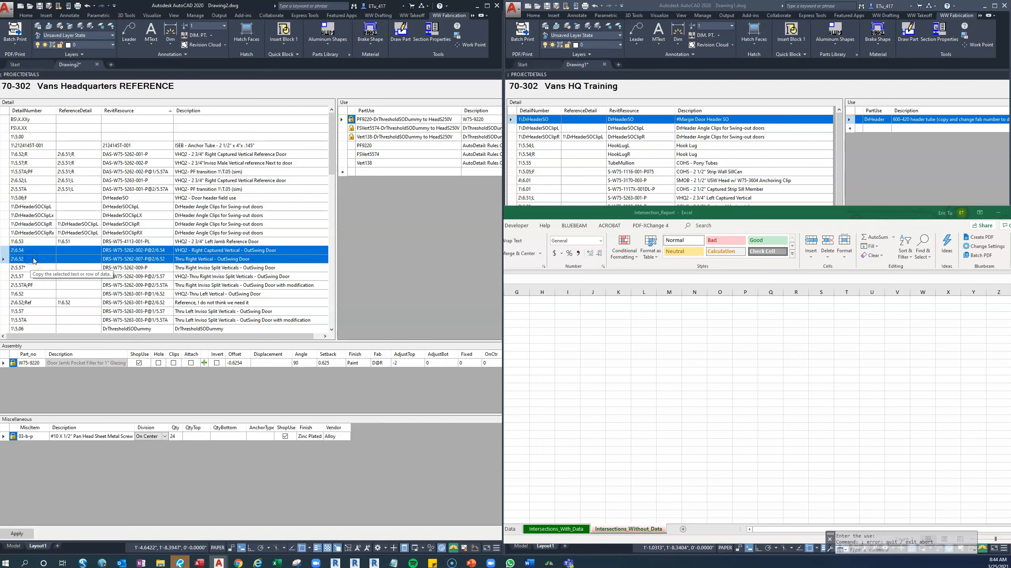
Paste the copied detail rows into the empty row ending the Vans HQ Training detail list and apply the changes.
{"action": "left_click", "coordinate": [627, 170]}
{"action": "scroll", "coordinate": [623, 171], "scroll_direction": "down", "scroll_amount": 10}
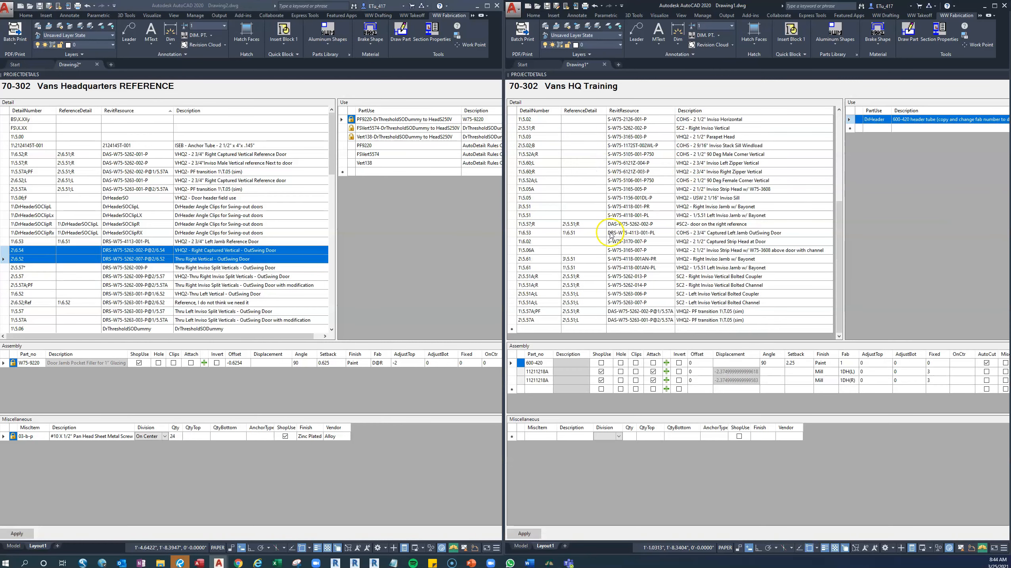
{"action": "left_click", "coordinate": [513, 329]}
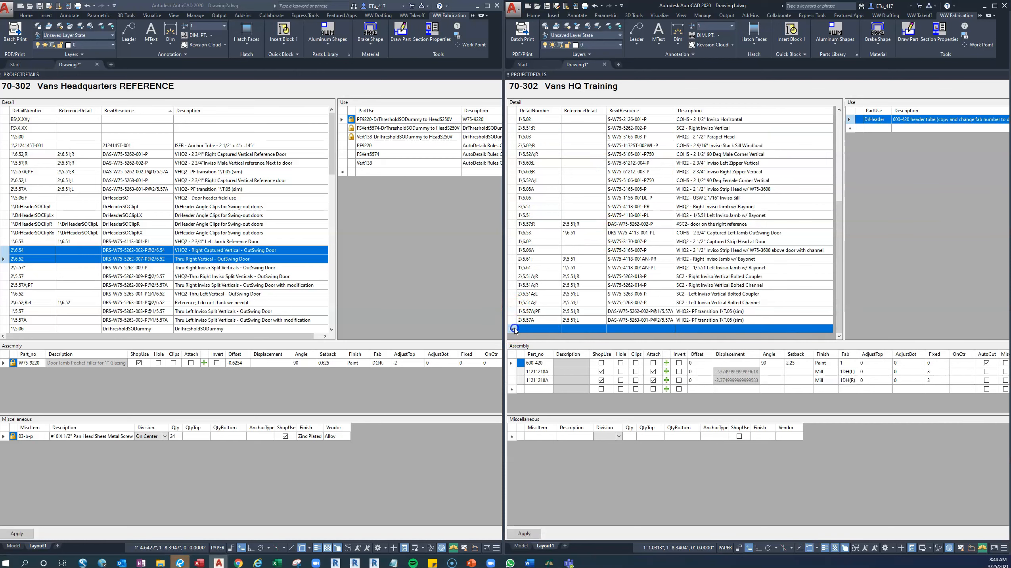
{"action": "right_click", "coordinate": [514, 329]}
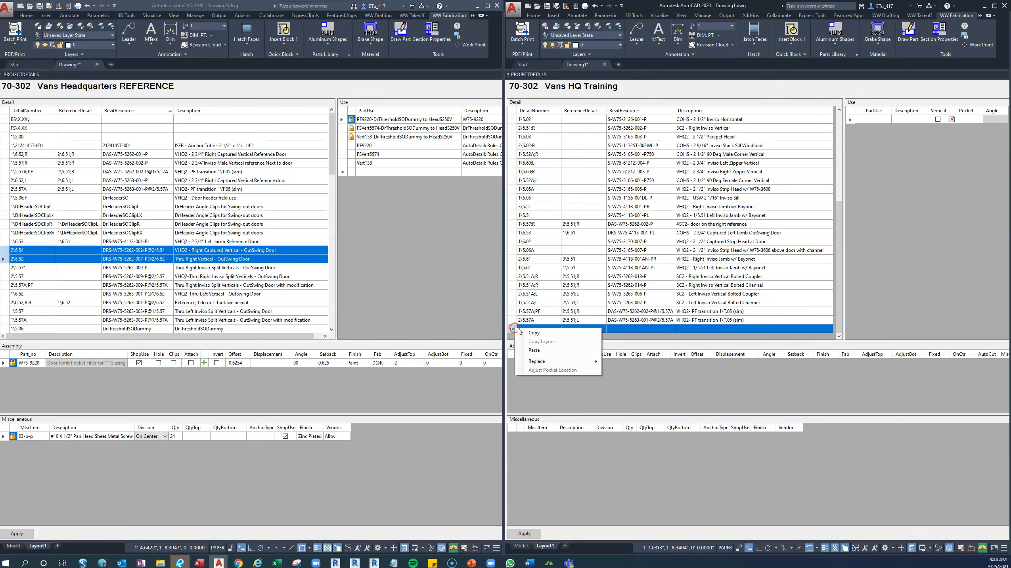
{"action": "left_click", "coordinate": [534, 349]}
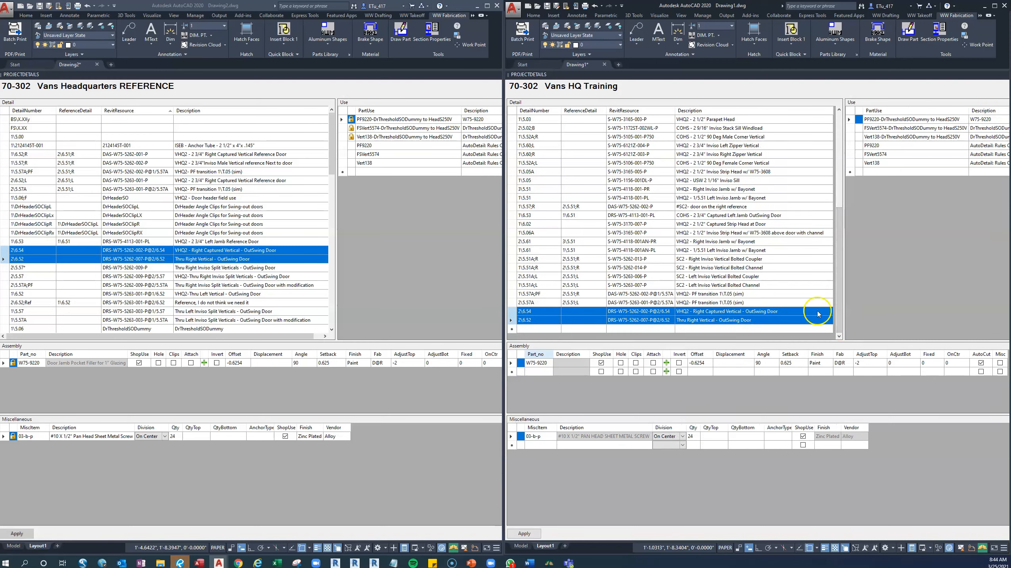
{"action": "left_click", "coordinate": [525, 533]}
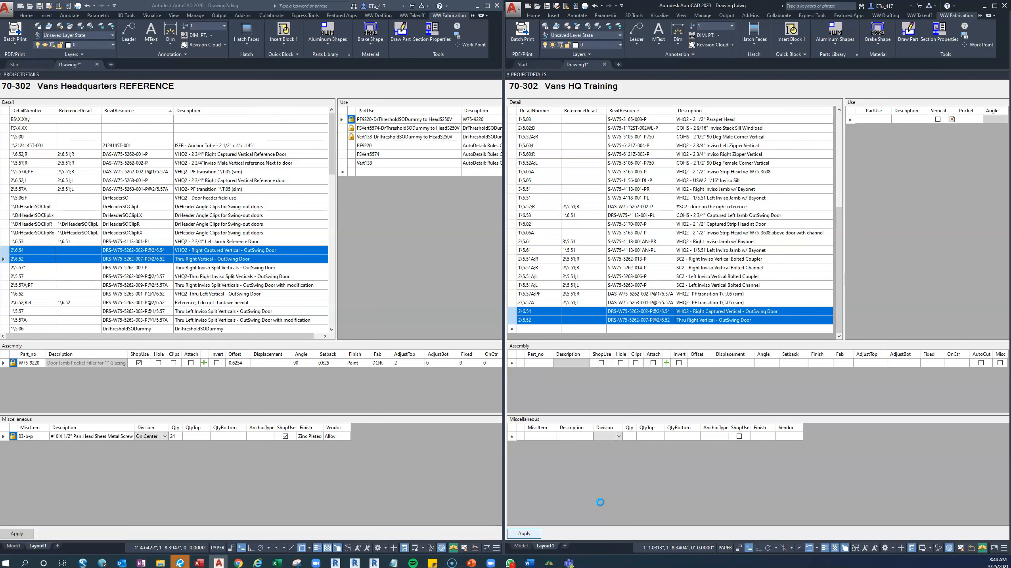
{"action": "left_click", "coordinate": [595, 491]}
{"action": "left_click", "coordinate": [593, 493]}
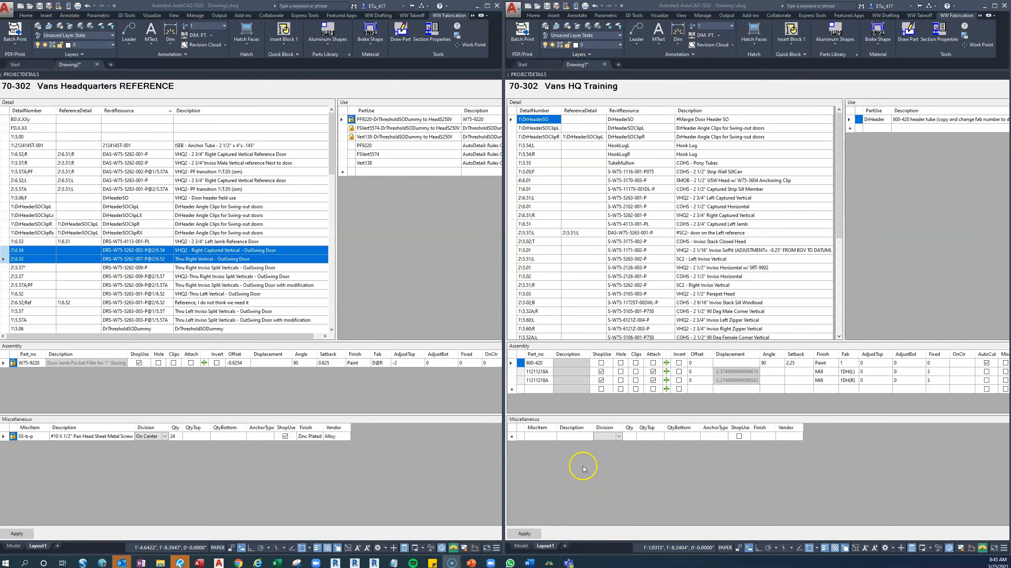
Examine the uses, assembly parts and miscellaneous items of details 2\6.52 and 2\6.54 in the Vans HQ Training project.
{"action": "scroll", "coordinate": [631, 307], "scroll_direction": "down", "scroll_amount": 8}
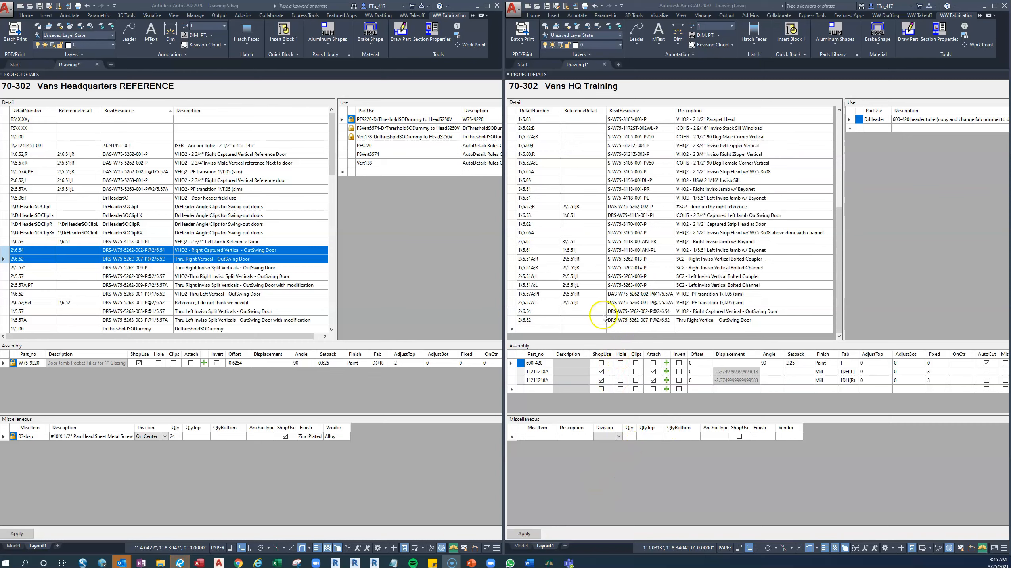
{"action": "left_click", "coordinate": [637, 320]}
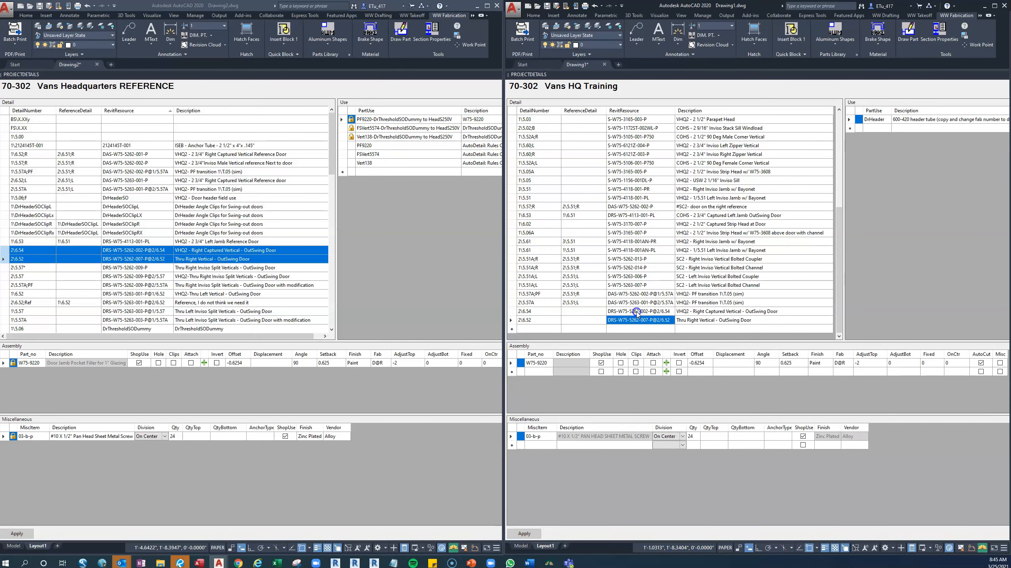
{"action": "left_click", "coordinate": [637, 311]}
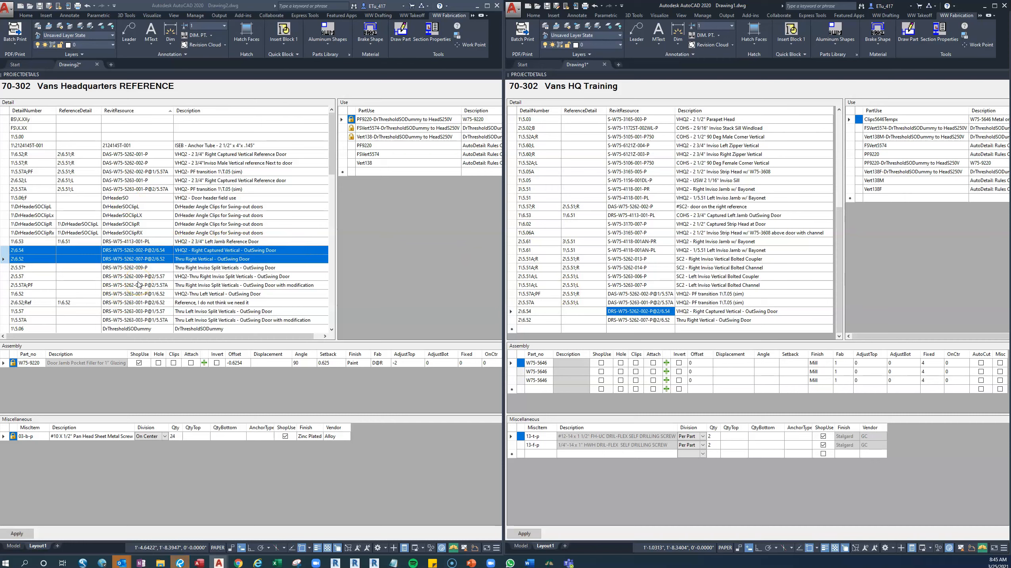
Examine the uses and assembly parts of the 2\5.57 outswing door split vertical detail in the Vans Headquarters REFERENCE project.
{"action": "left_click", "coordinate": [5, 278]}
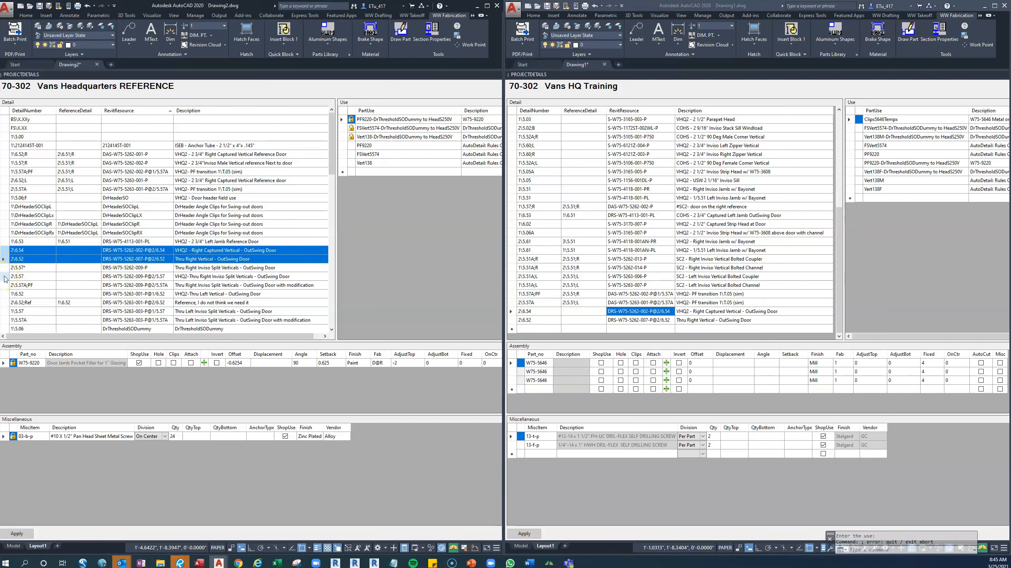
{"action": "left_click", "coordinate": [7, 277]}
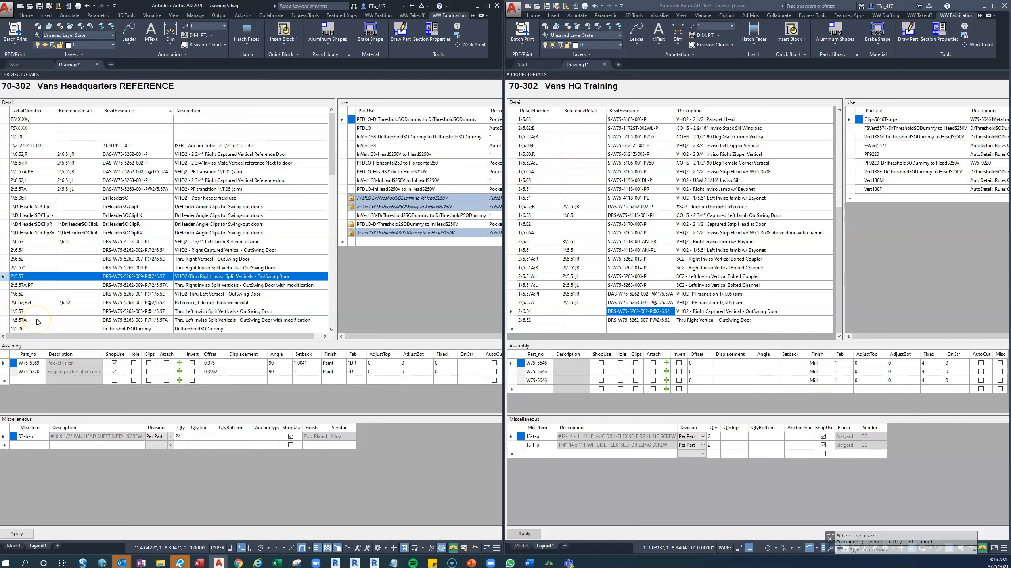
{"action": "scroll", "coordinate": [128, 290], "scroll_direction": "down", "scroll_amount": 7}
{"action": "scroll", "coordinate": [129, 290], "scroll_direction": "up", "scroll_amount": 2}
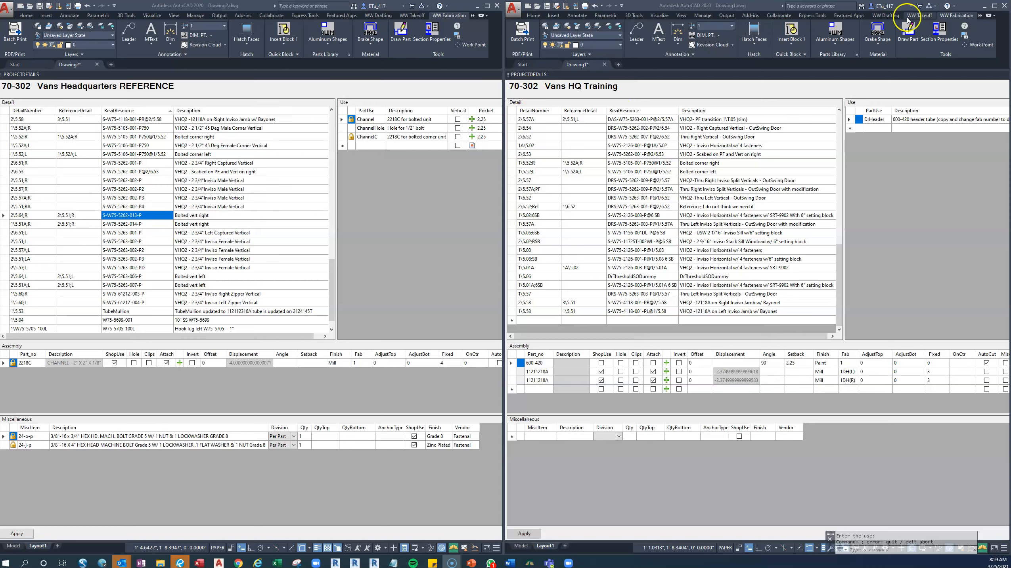
Close the reference project's AutoCAD window, discarding the drawing and detail data changes, and maximize the Vans HQ Training window.
{"action": "left_click", "coordinate": [496, 6]}
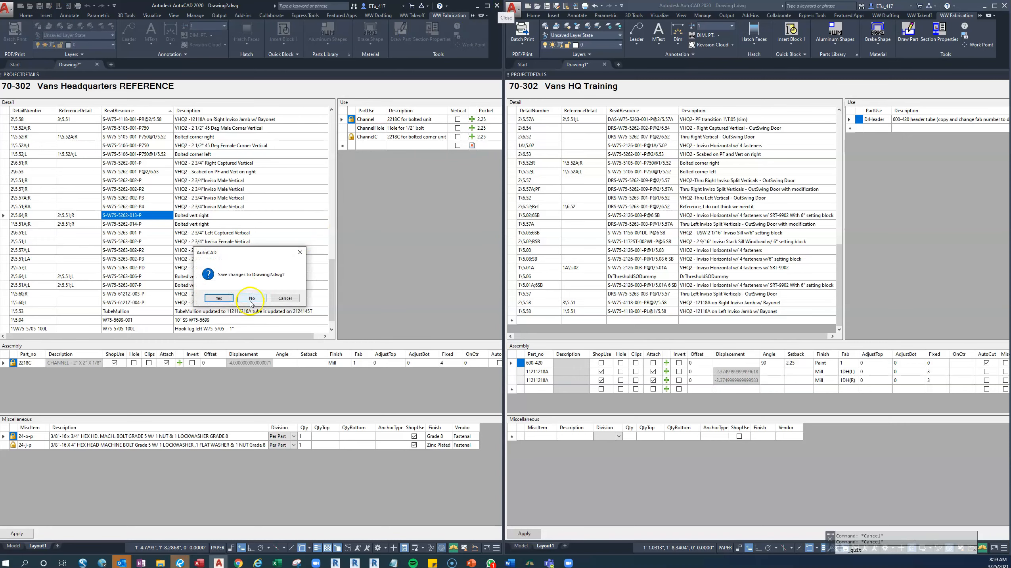
{"action": "left_click", "coordinate": [252, 298]}
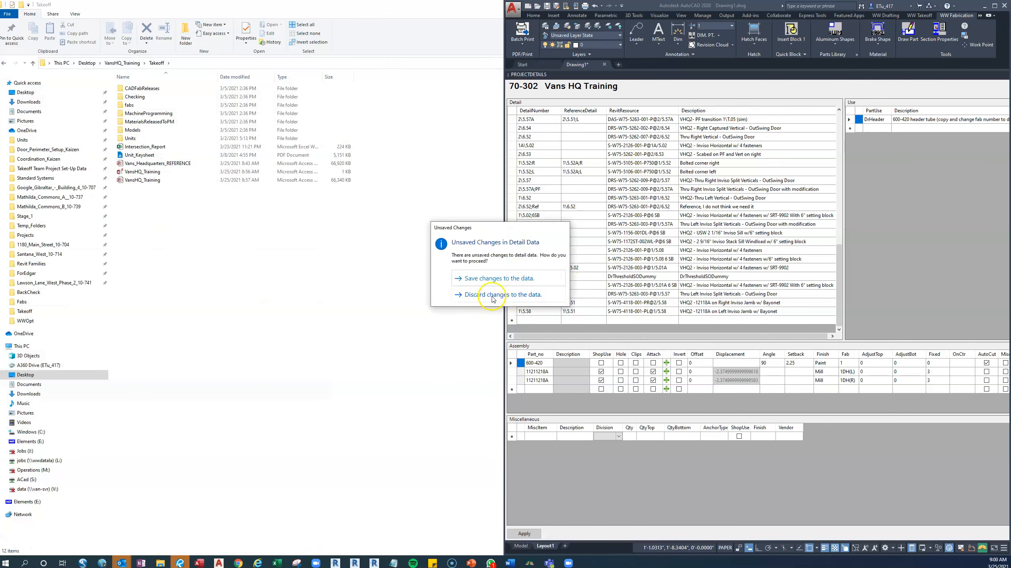
{"action": "left_click", "coordinate": [493, 294]}
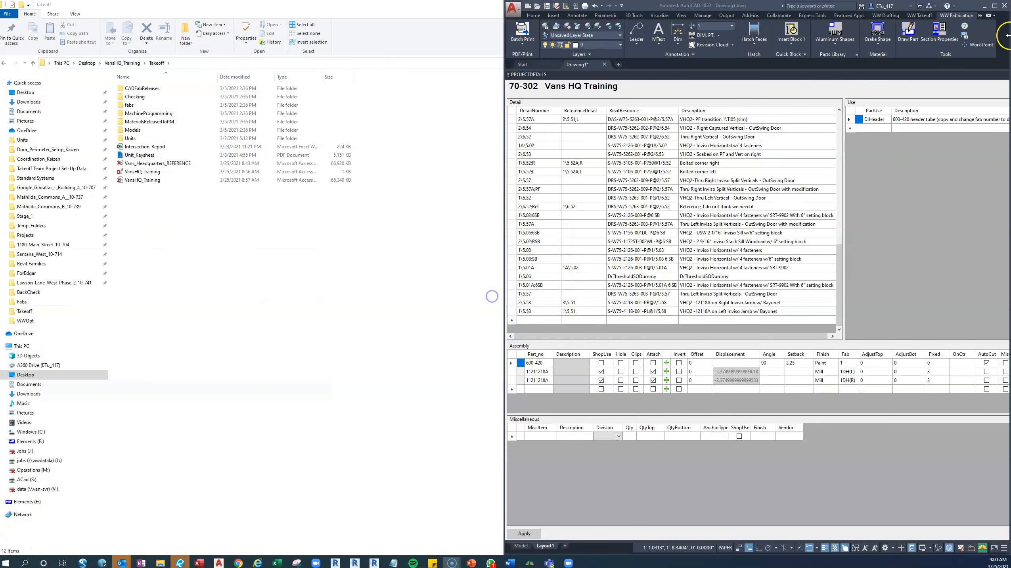
{"action": "left_click", "coordinate": [995, 6]}
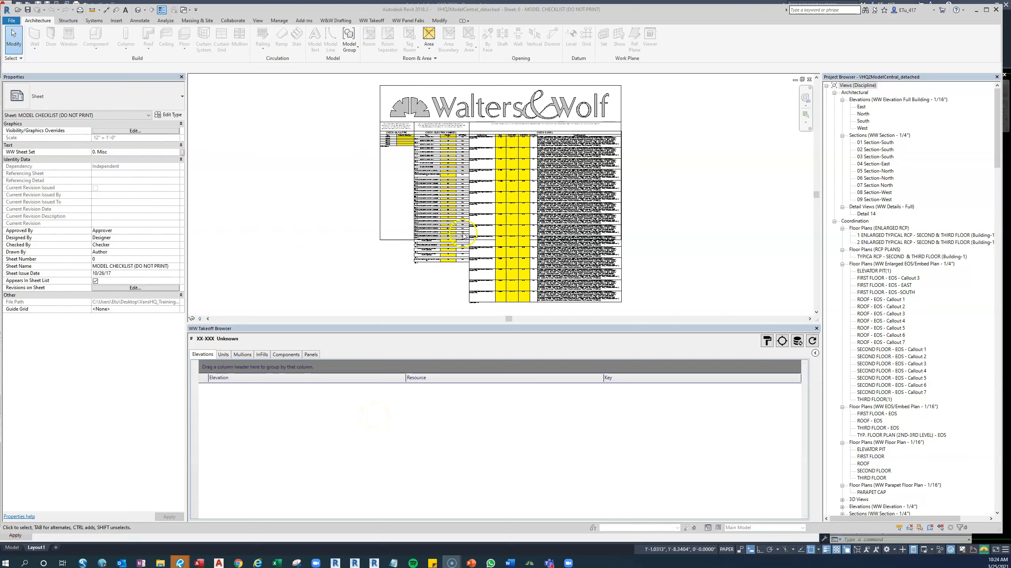
Switch to Revit, load the 70-302 project data into the WW Takeoff Browser, and start a Setup Report.
{"action": "left_click", "coordinate": [798, 341]}
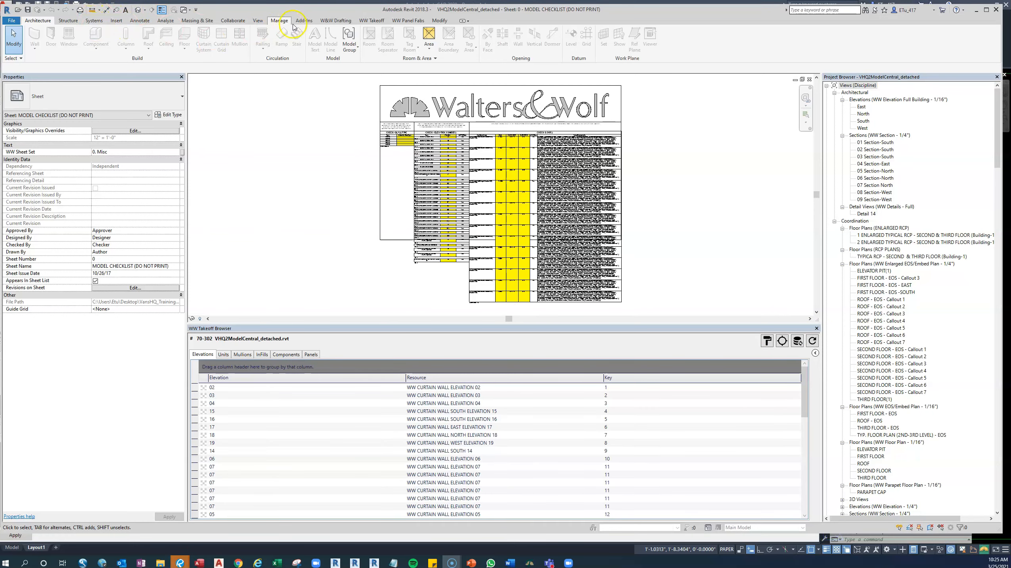
{"action": "left_click", "coordinate": [372, 20]}
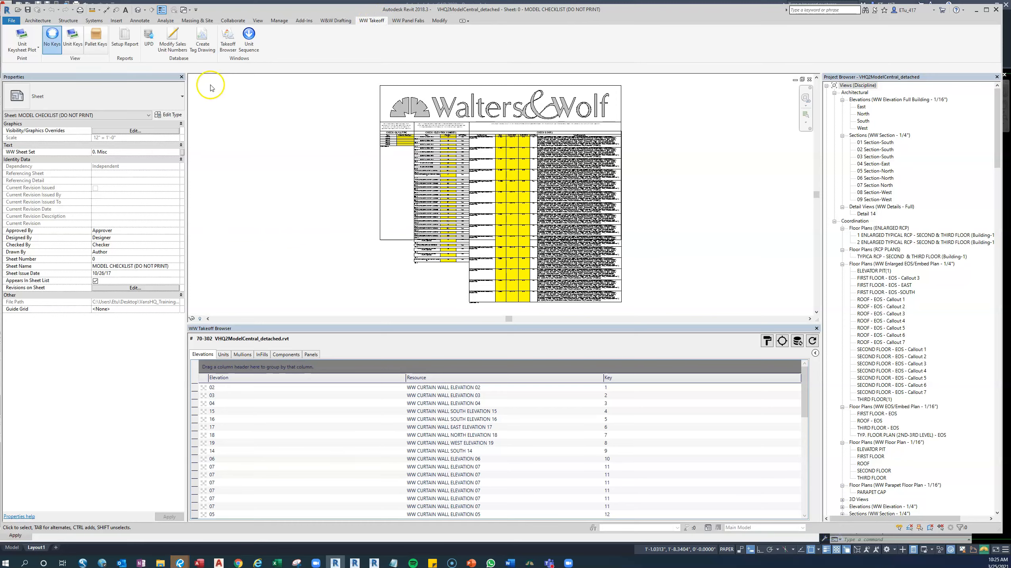
{"action": "left_click", "coordinate": [126, 45]}
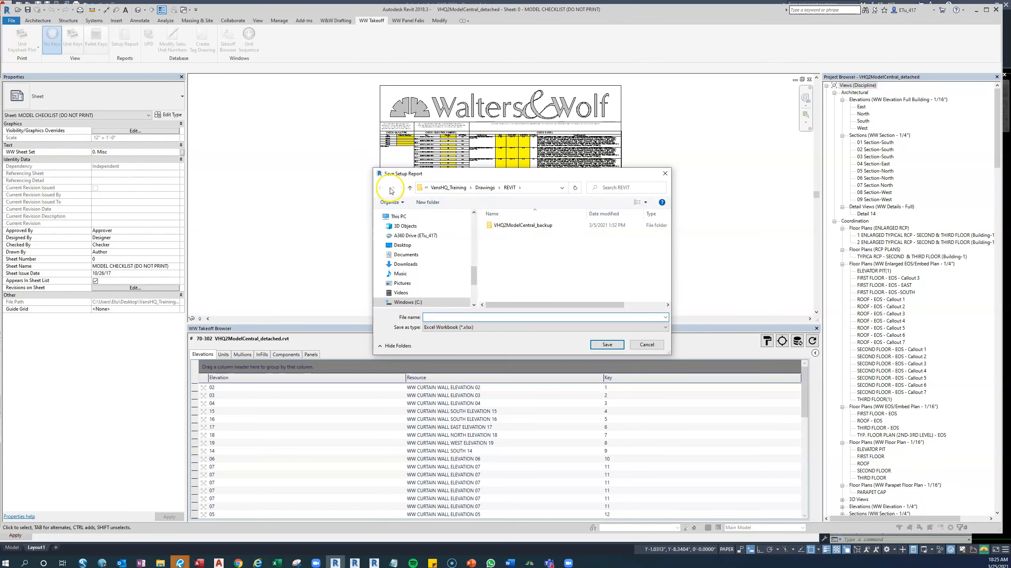
Save the setup report as the Excel workbook Intersection_Report_Check in the Takeoff folder of VansHQ_Training and close the completion dialog.
{"action": "left_click", "coordinate": [410, 187]}
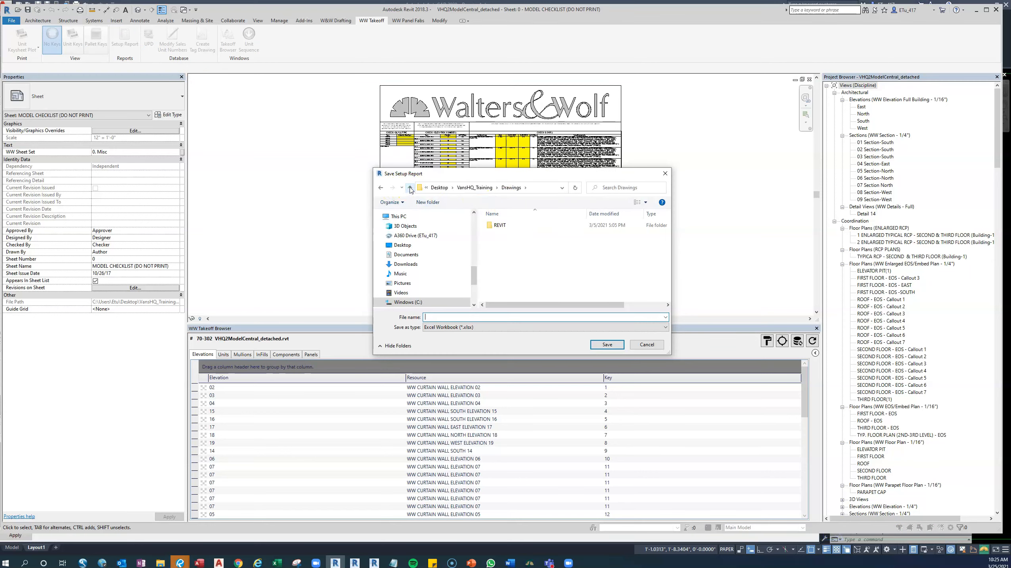
{"action": "left_click", "coordinate": [474, 189]}
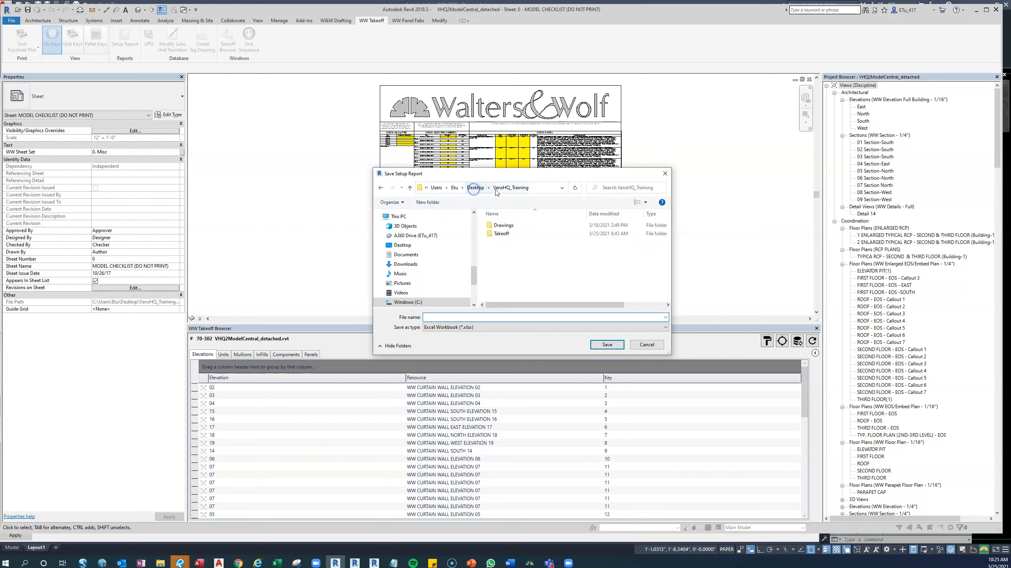
{"action": "double_click", "coordinate": [502, 235]}
{"action": "left_click", "coordinate": [521, 284]}
{"action": "left_click", "coordinate": [484, 317]}
{"action": "left_click", "coordinate": [498, 318]}
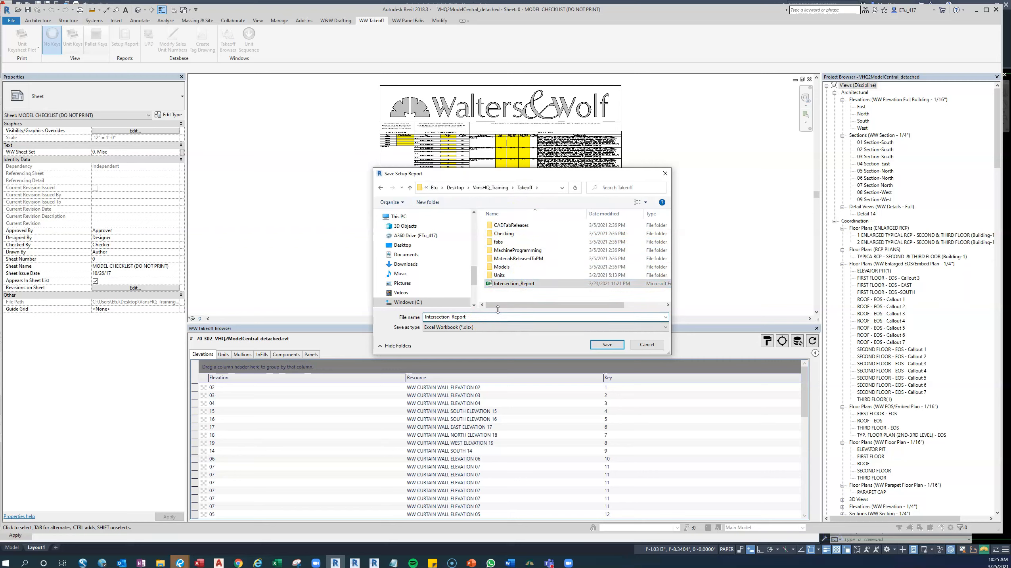
{"action": "type", "text": "_"}
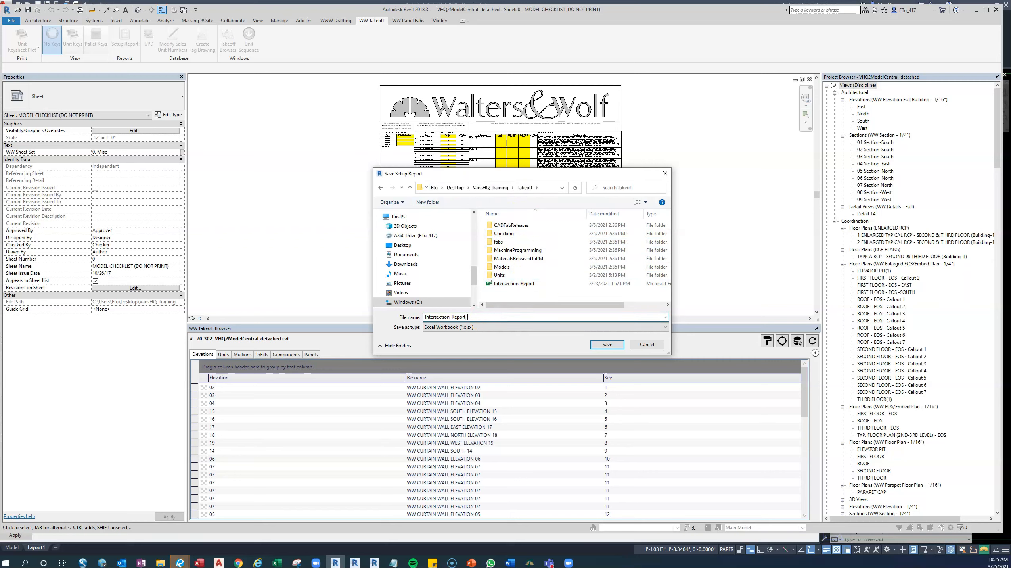
{"action": "type", "text": "Che"}
{"action": "left_click", "coordinate": [605, 345]}
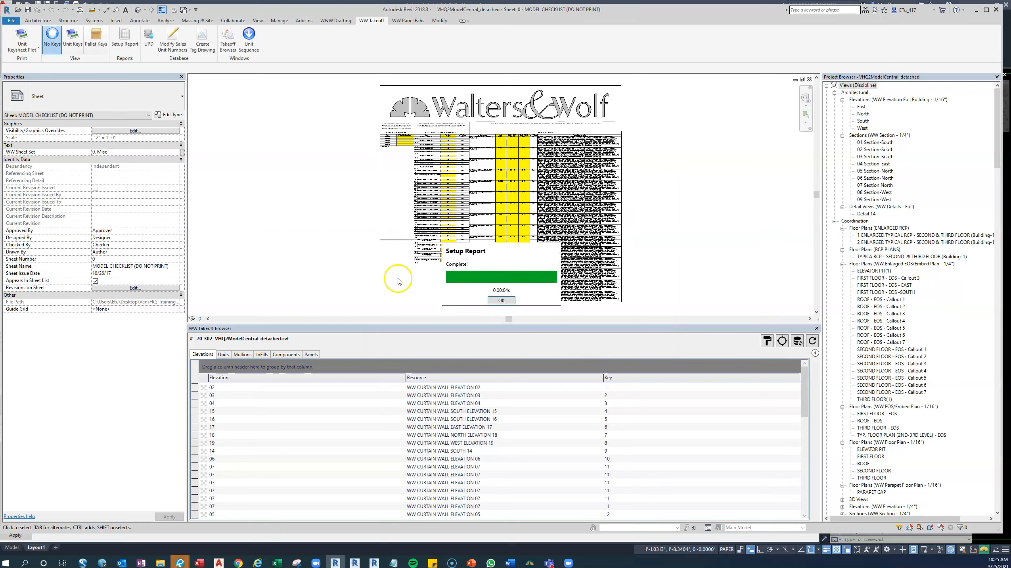
{"action": "left_click", "coordinate": [501, 300]}
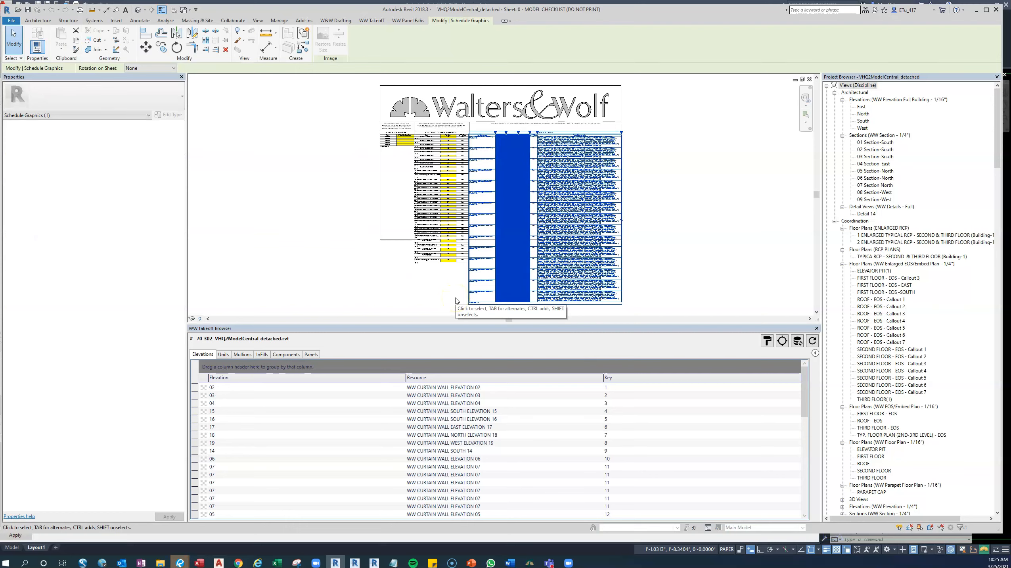
{"action": "left_click", "coordinate": [440, 329]}
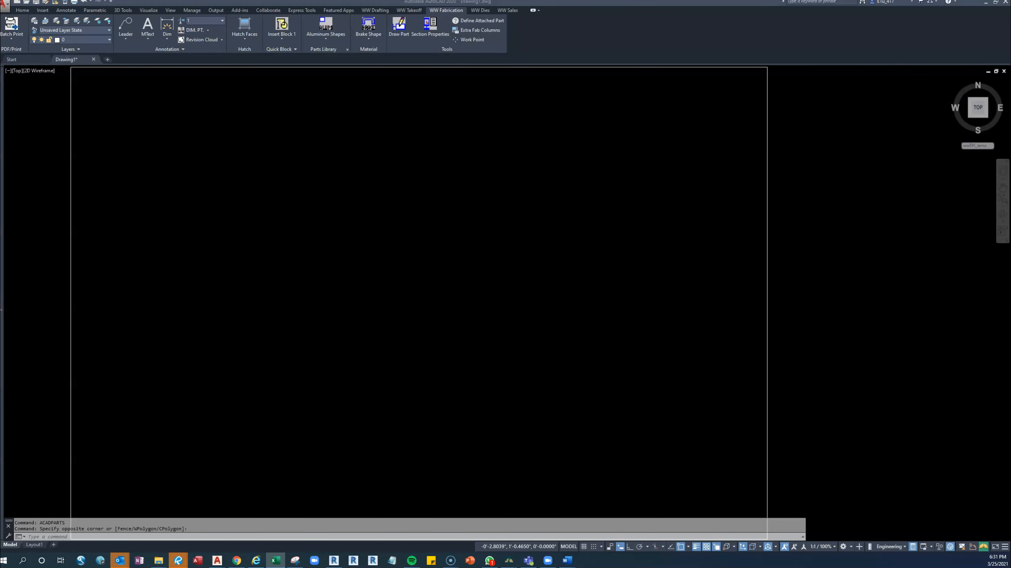
Switch to Excel and check the Intersections_Without_Data and Intersections sheets of the Intersection_Report_Check workbook for intersections still missing data.
{"action": "left_click_drag", "start_coordinate": [0, 144], "coordinate": [475, 0]}
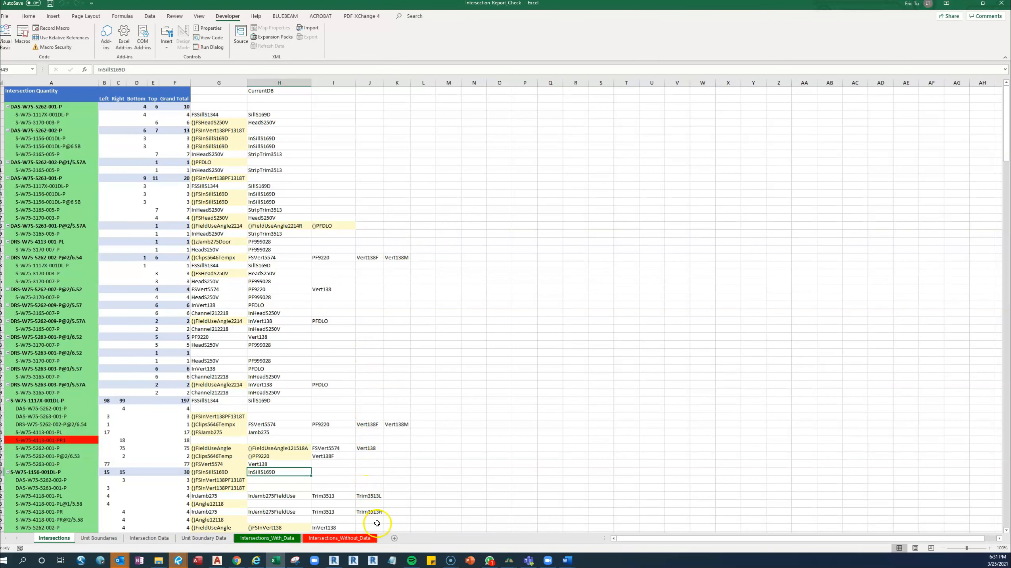
{"action": "left_click", "coordinate": [358, 540]}
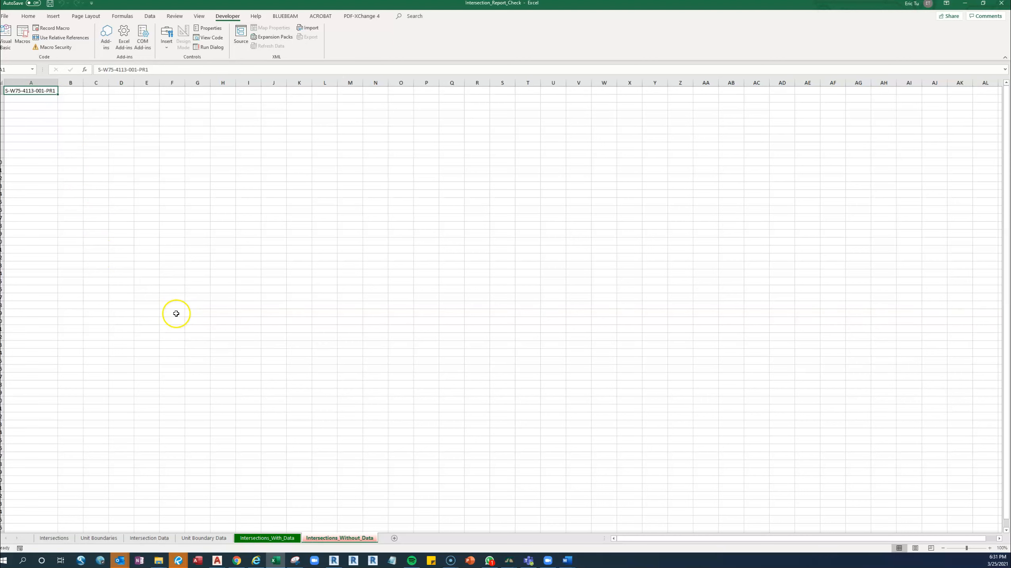
{"action": "left_click", "coordinate": [55, 537]}
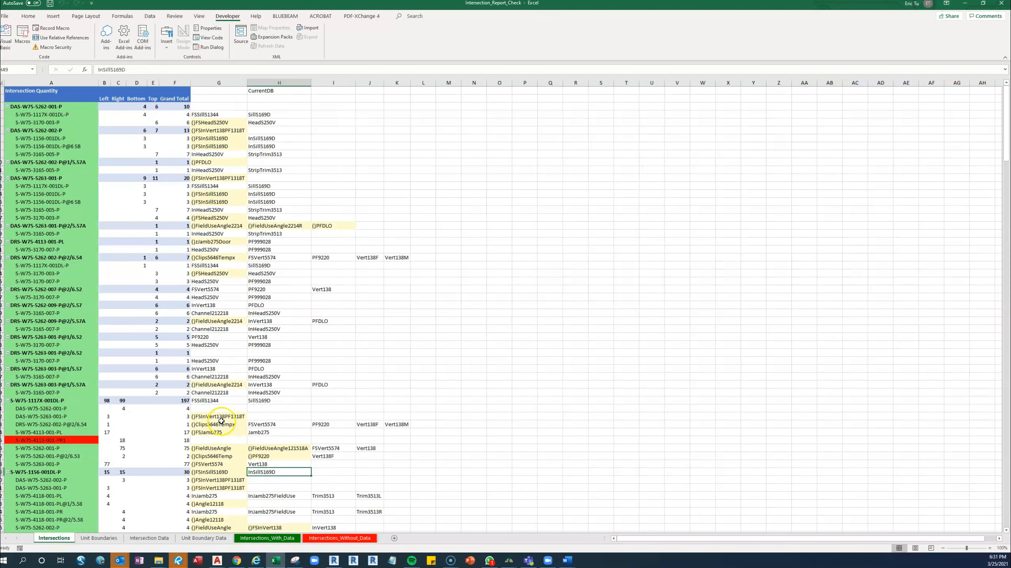